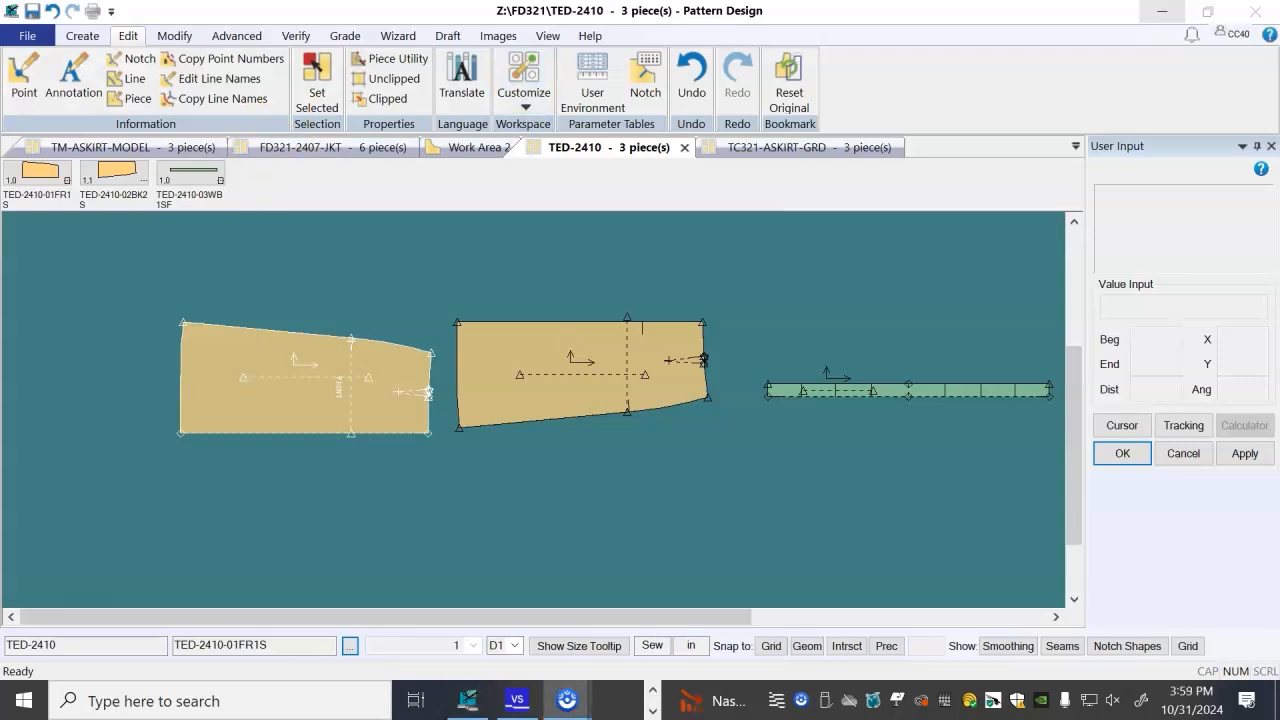
# - Flip the back piece TED-2410-02BK2S into the lower-right quadrant with Flip Piece
pyautogui.click(174, 37)
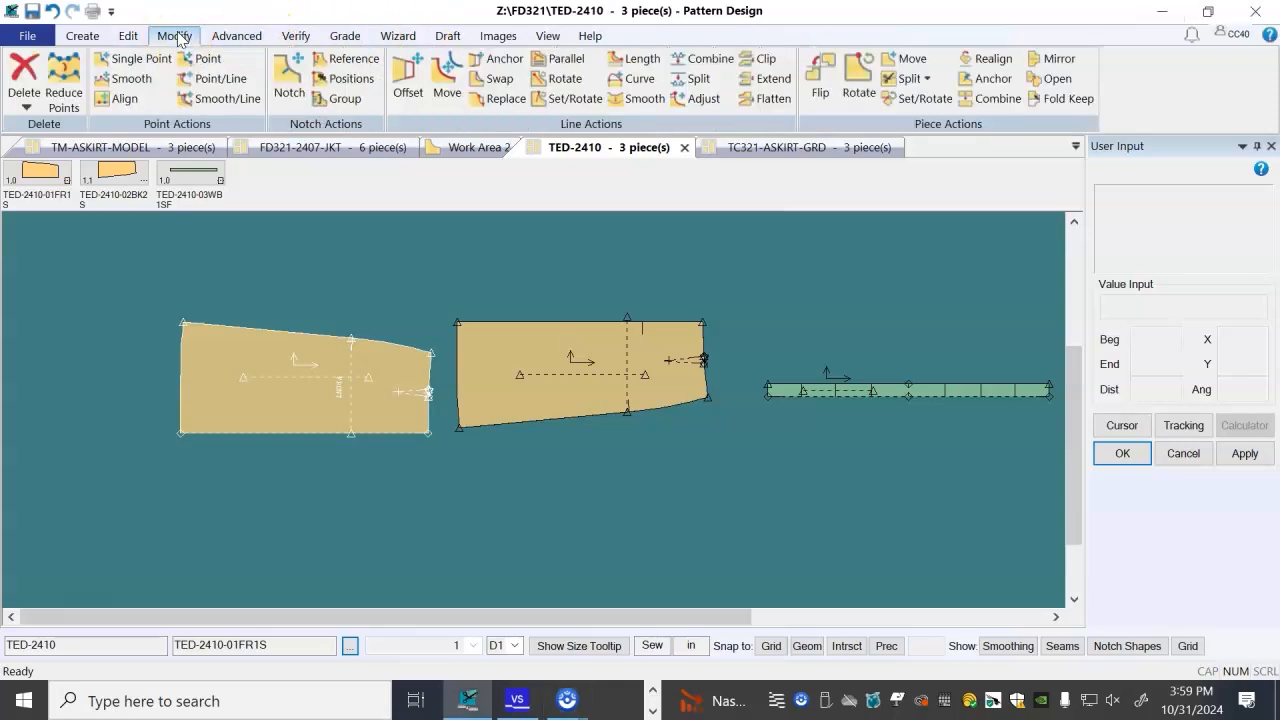
pyautogui.click(819, 90)
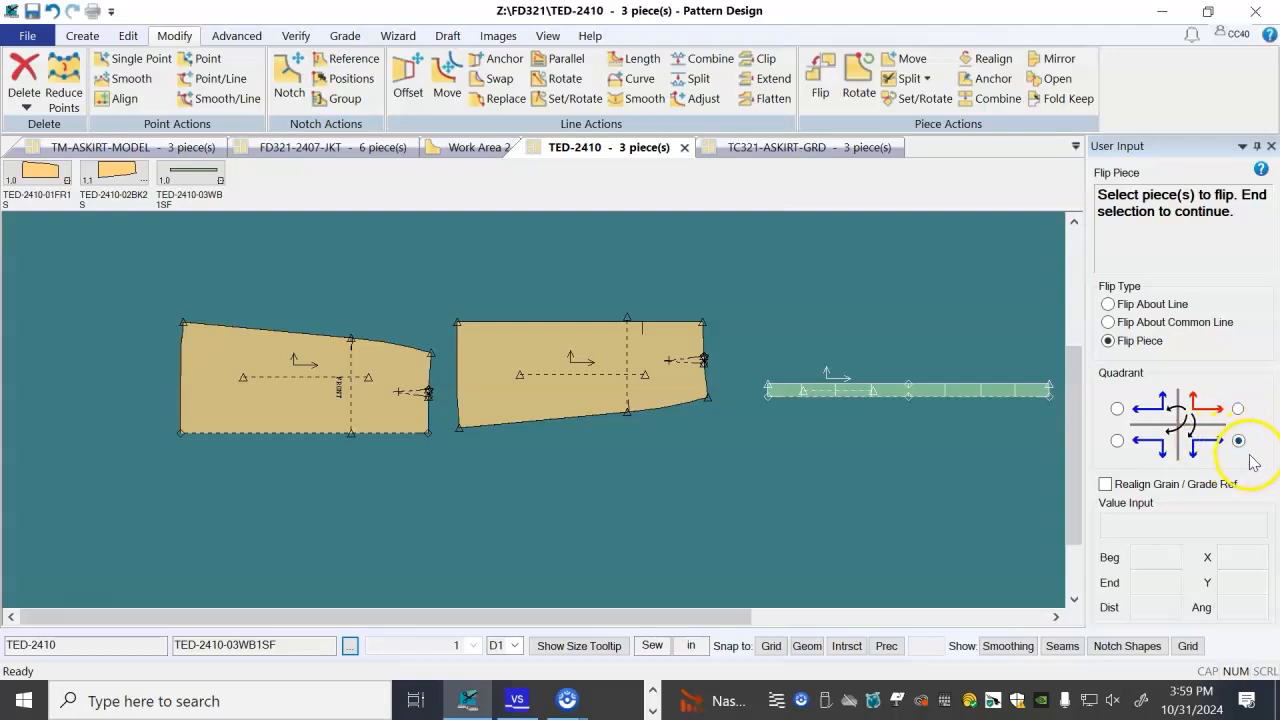
pyautogui.click(495, 353)
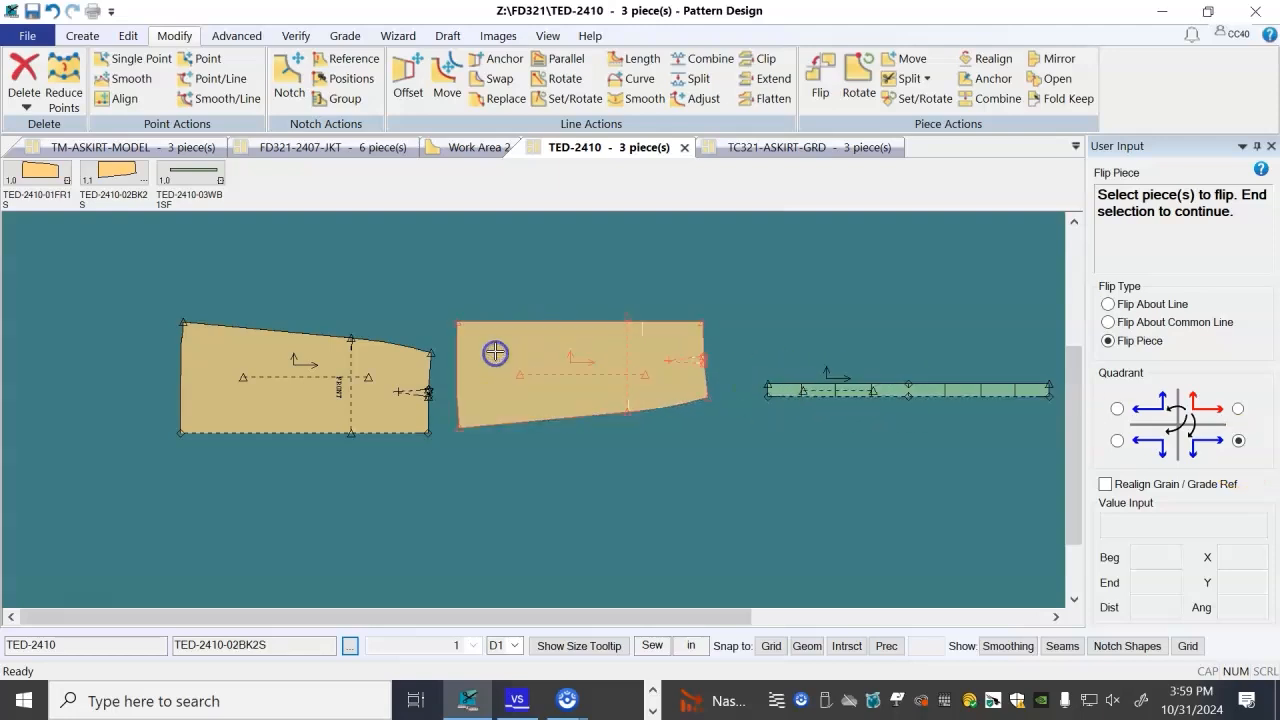
pyautogui.rightClick(524, 348)
pyautogui.click(508, 348)
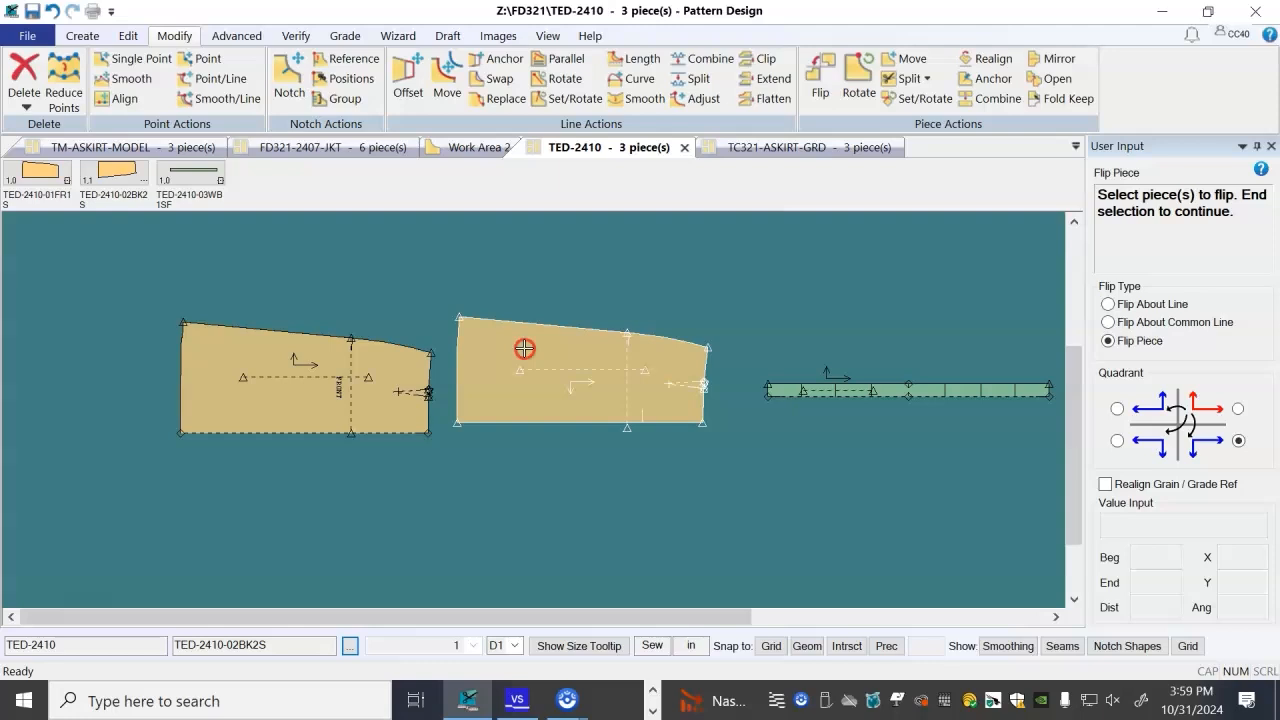
pyautogui.rightClick(524, 348)
pyautogui.click(525, 349)
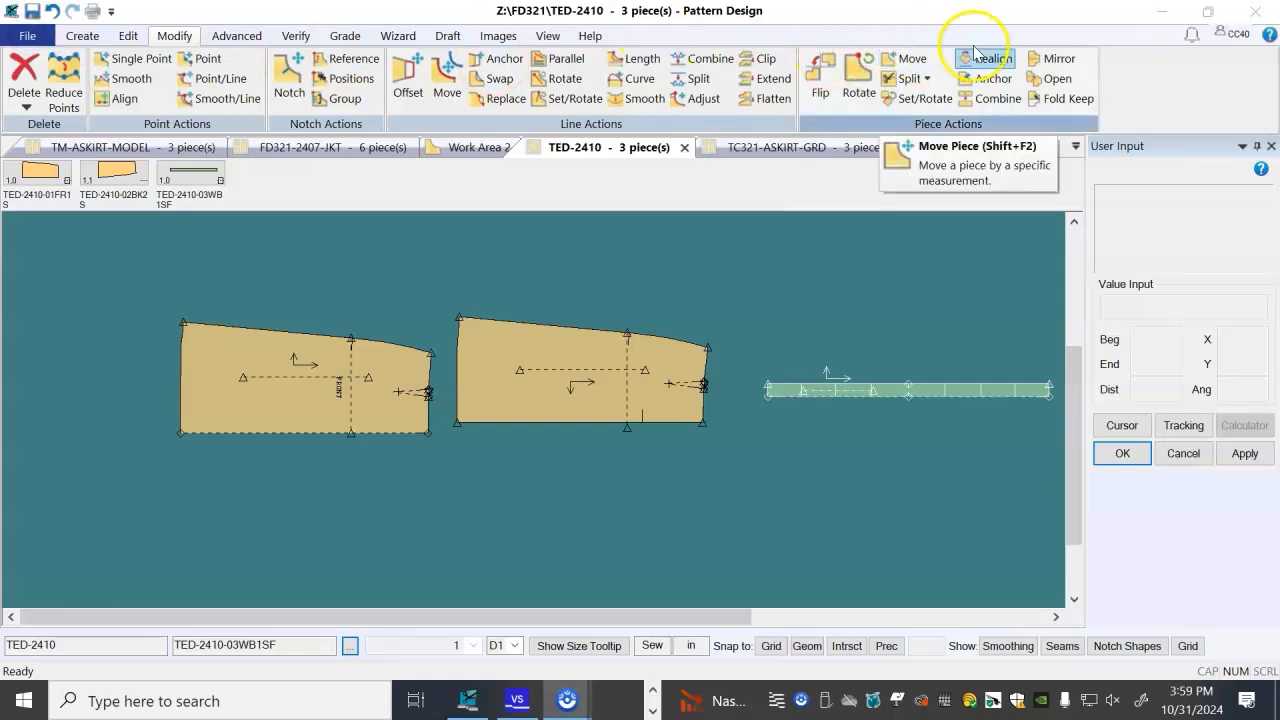
# - Realign the back piece's grade reference using Realign Grain/Grade Ref, and place the piece level with the front piece
pyautogui.click(985, 58)
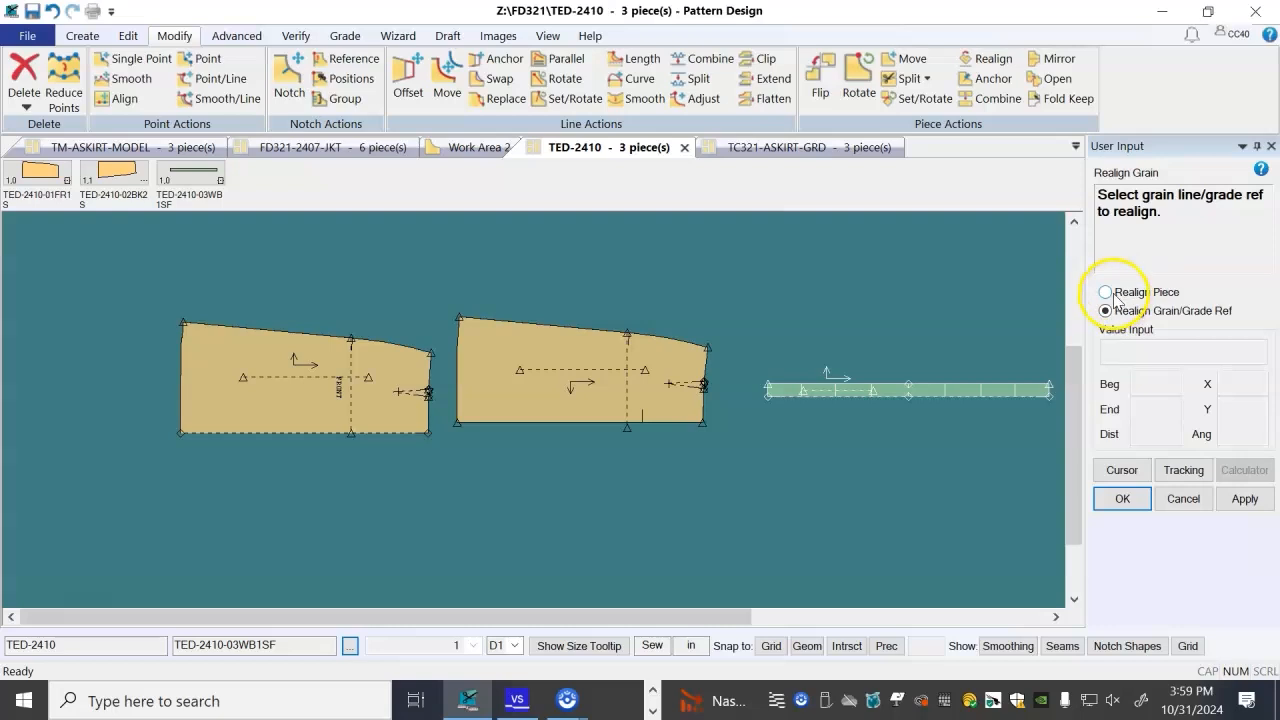
pyautogui.click(591, 370)
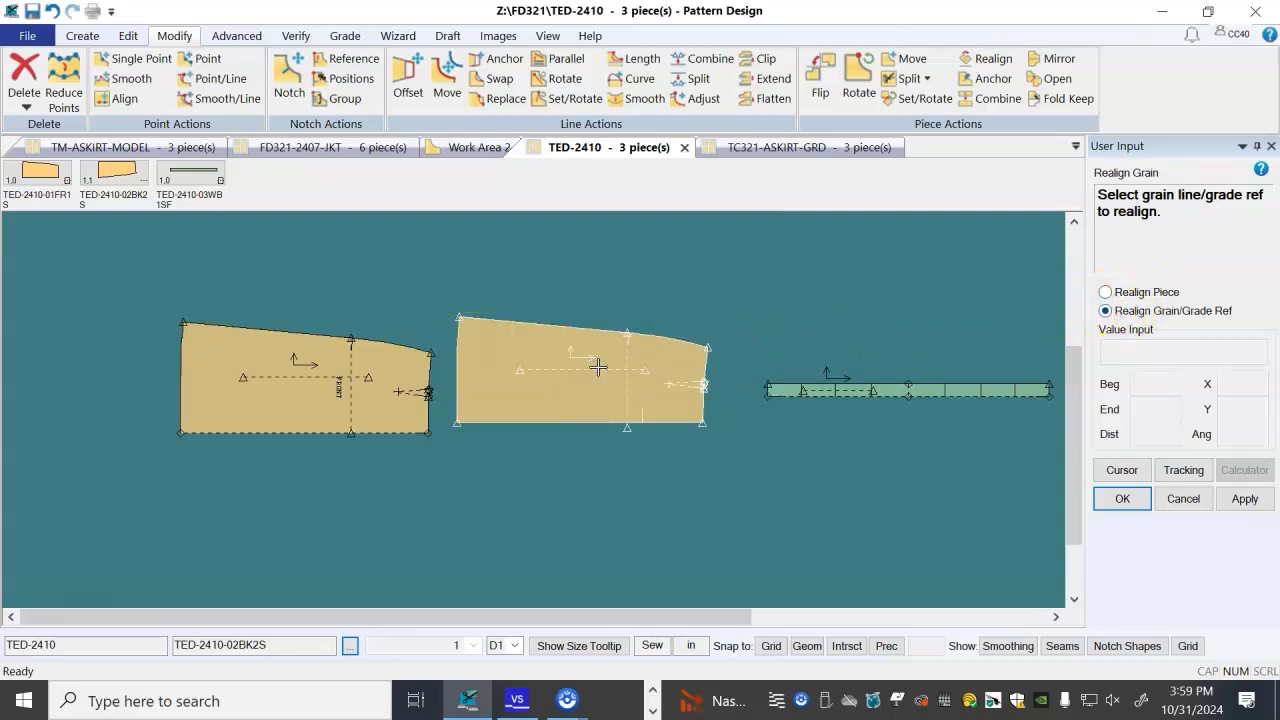
pyautogui.rightClick(579, 287)
pyautogui.click(579, 289)
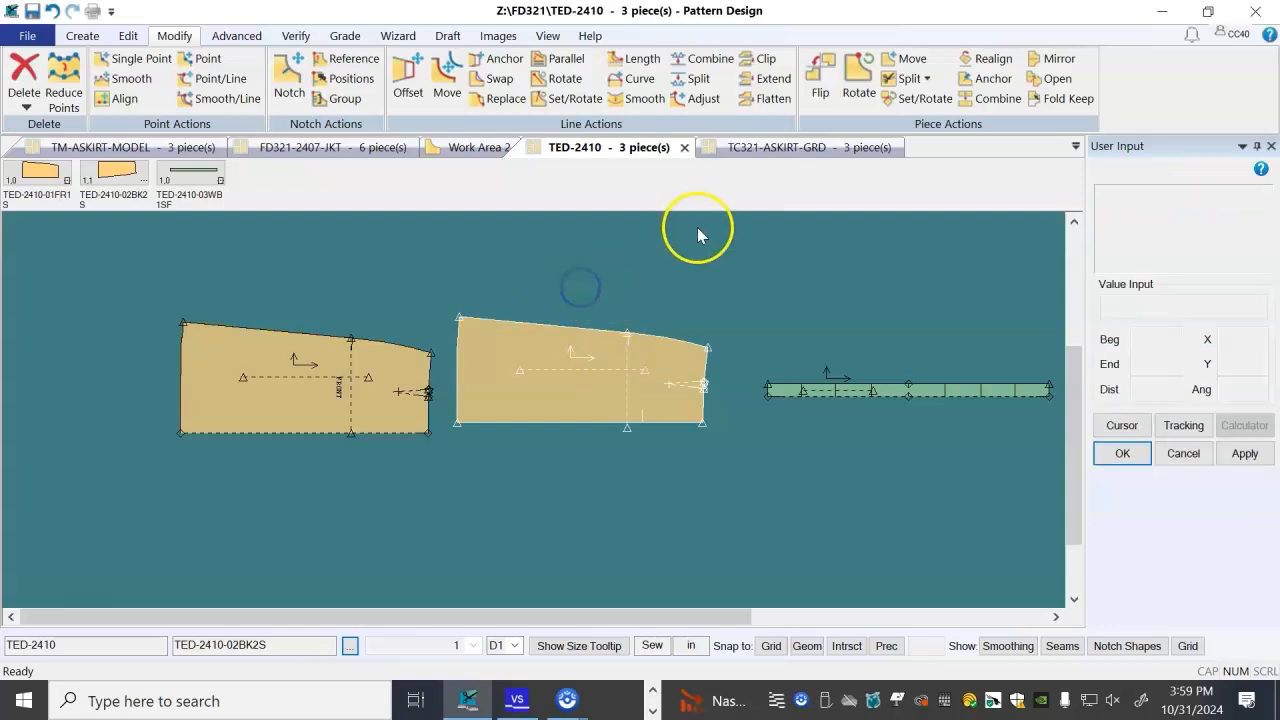
pyautogui.moveTo(567, 396)
pyautogui.mouseDown()
pyautogui.moveTo(591, 396)
pyautogui.moveTo(581, 401)
pyautogui.mouseUp()
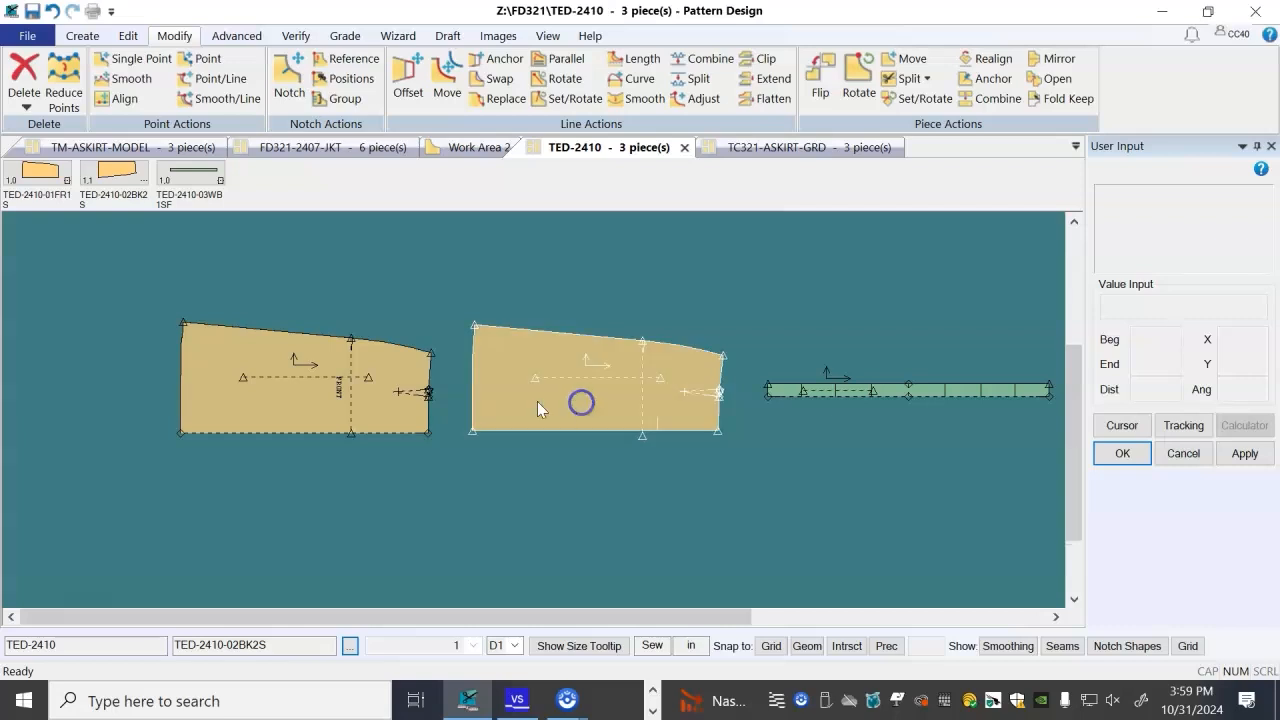
pyautogui.click(297, 404)
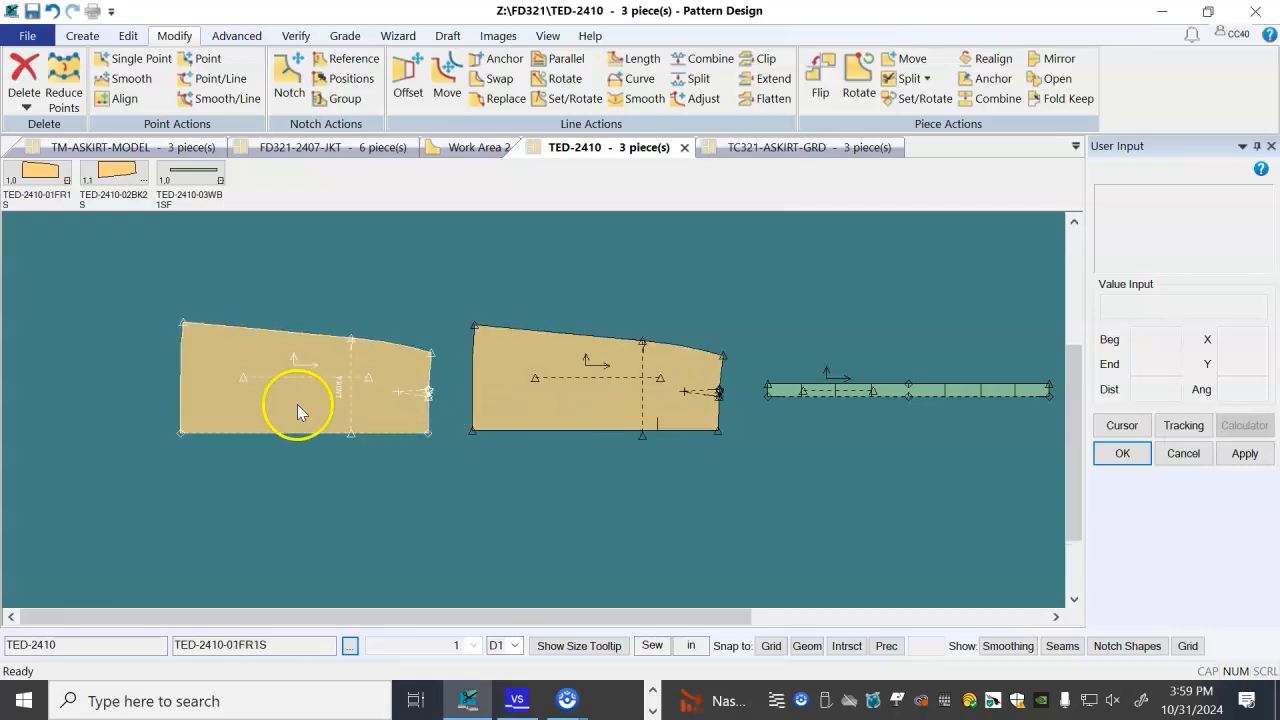
# - Switch to the TC321-ASKIRT-GRD model and try to display the size nest of its waistband
pyautogui.click(760, 147)
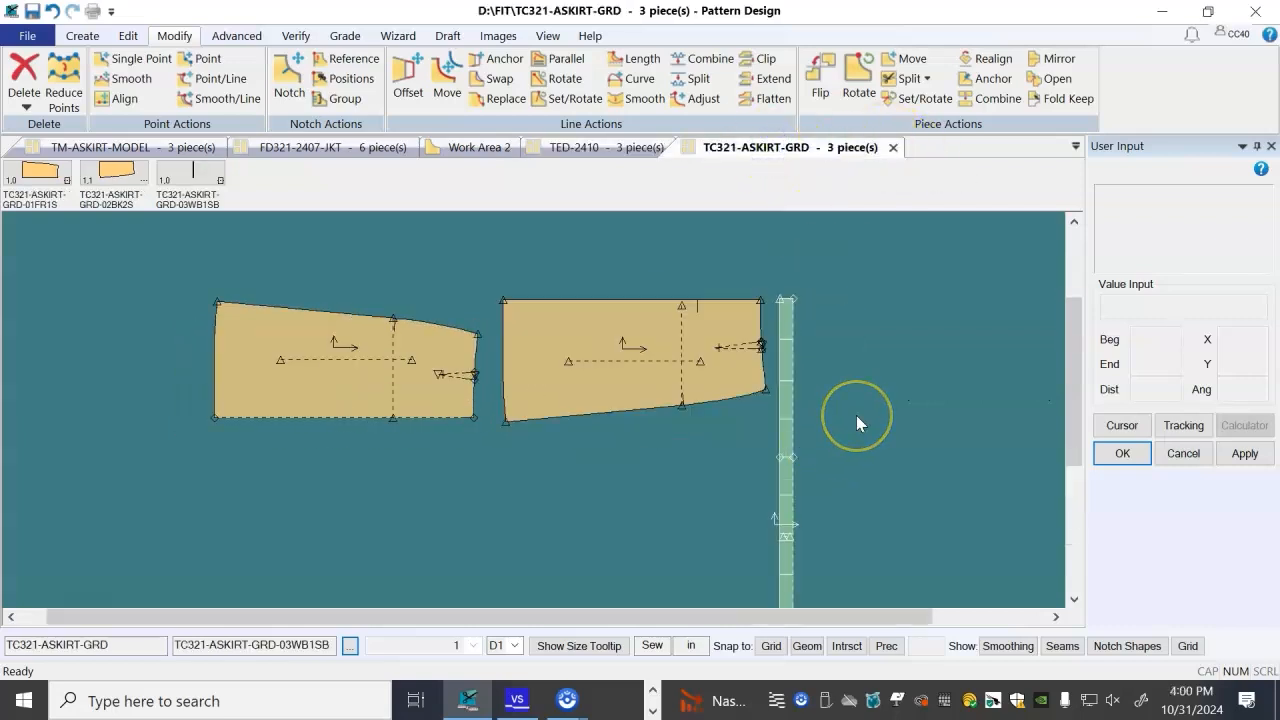
pyautogui.press('n')
pyautogui.click(784, 405)
pyautogui.rightClick(784, 405)
pyautogui.click(762, 405)
# - Switch to TM-ASKIRT-MODEL and display the all-size nest of its waistband
pyautogui.click(130, 149)
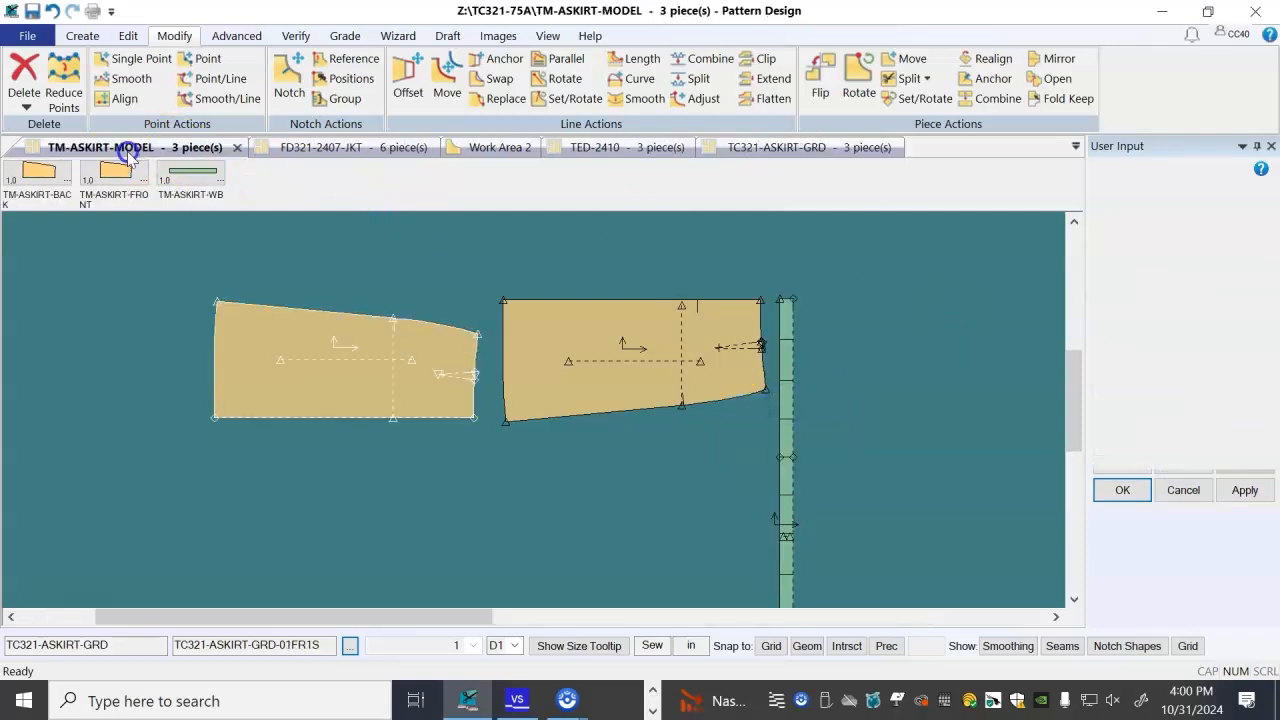
pyautogui.scroll(-5, 557, 345)
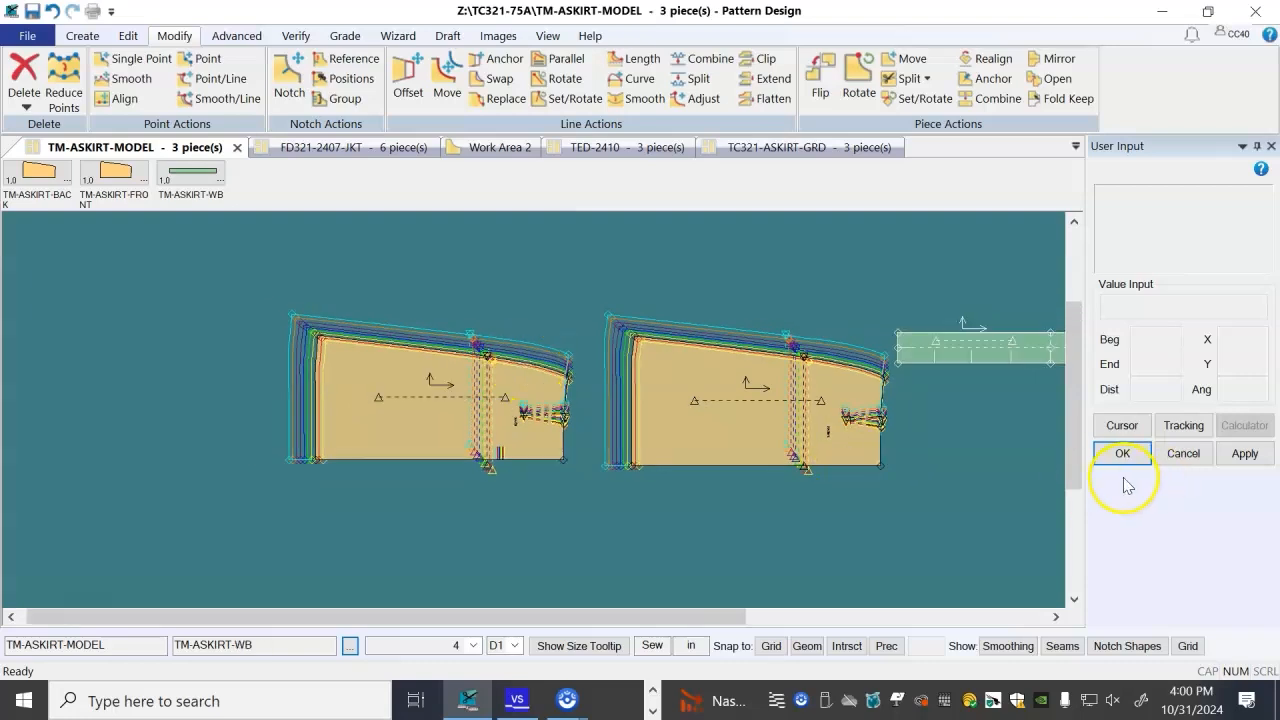
pyautogui.press('n')
pyautogui.click(978, 340)
pyautogui.rightClick(977, 352)
pyautogui.click(975, 356)
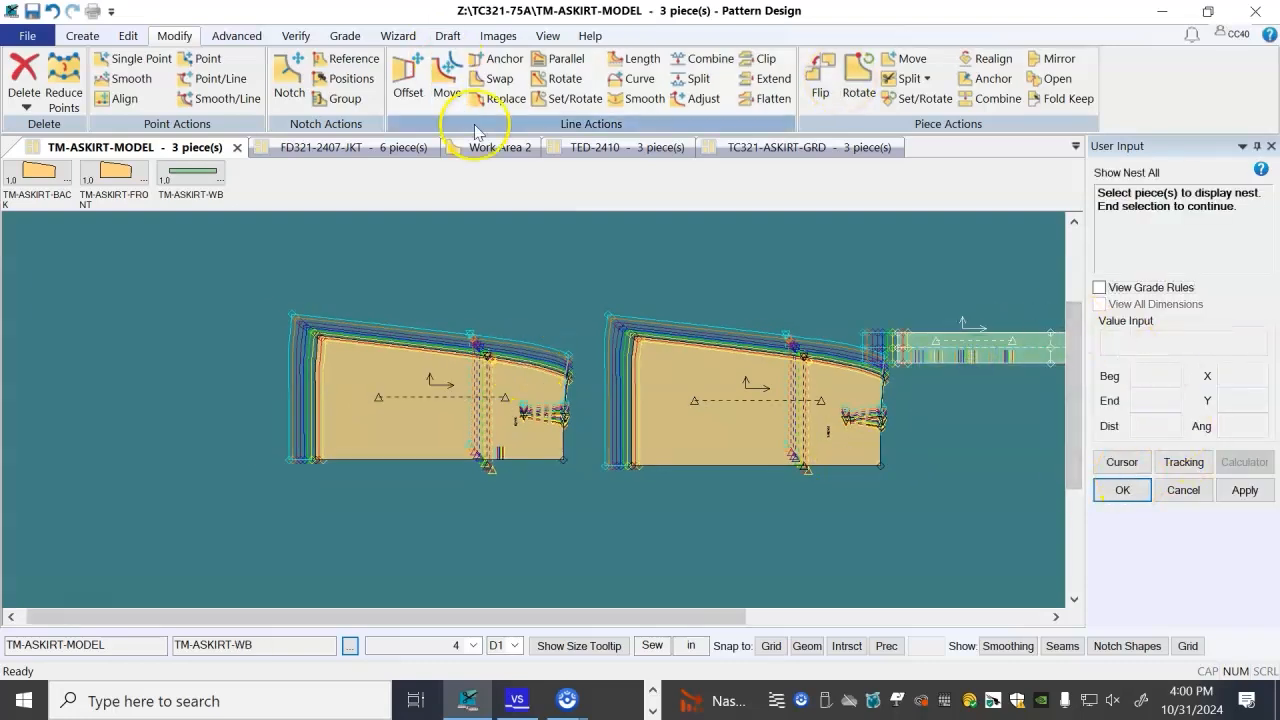
# - Return to the TED-2410 model and reposition the back piece slightly beside the front piece
pyautogui.click(624, 152)
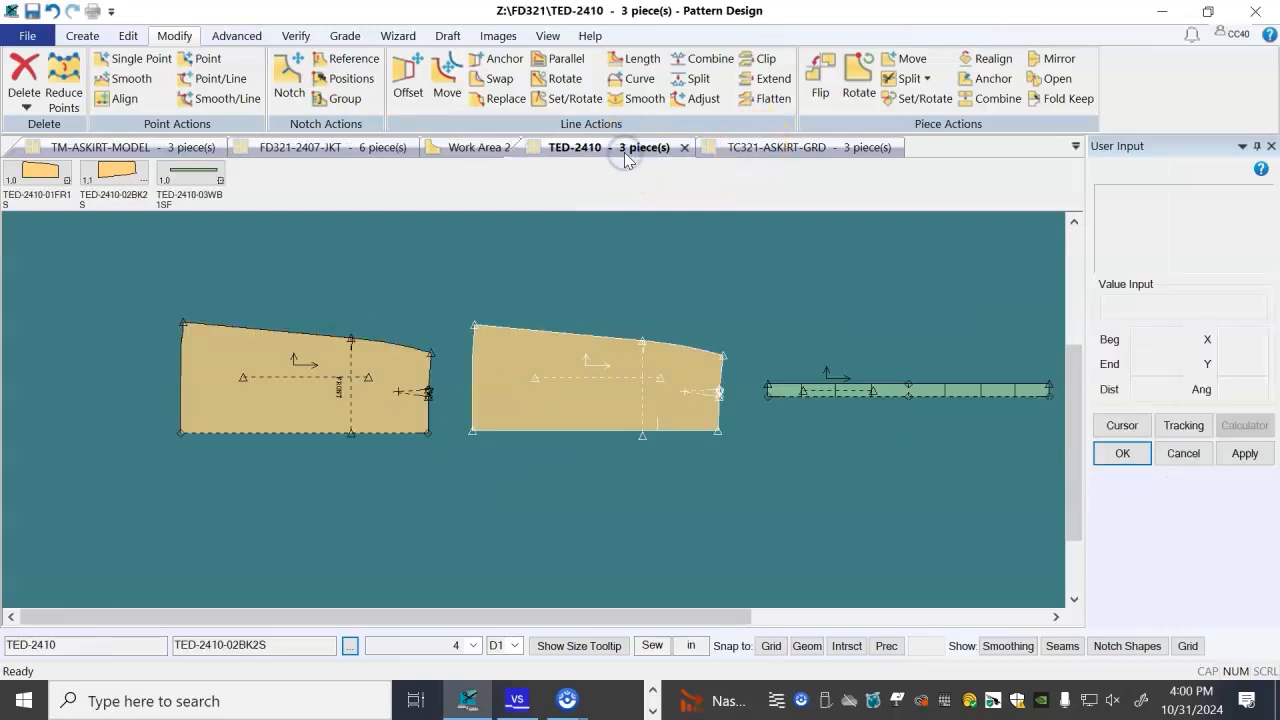
pyautogui.click(332, 402)
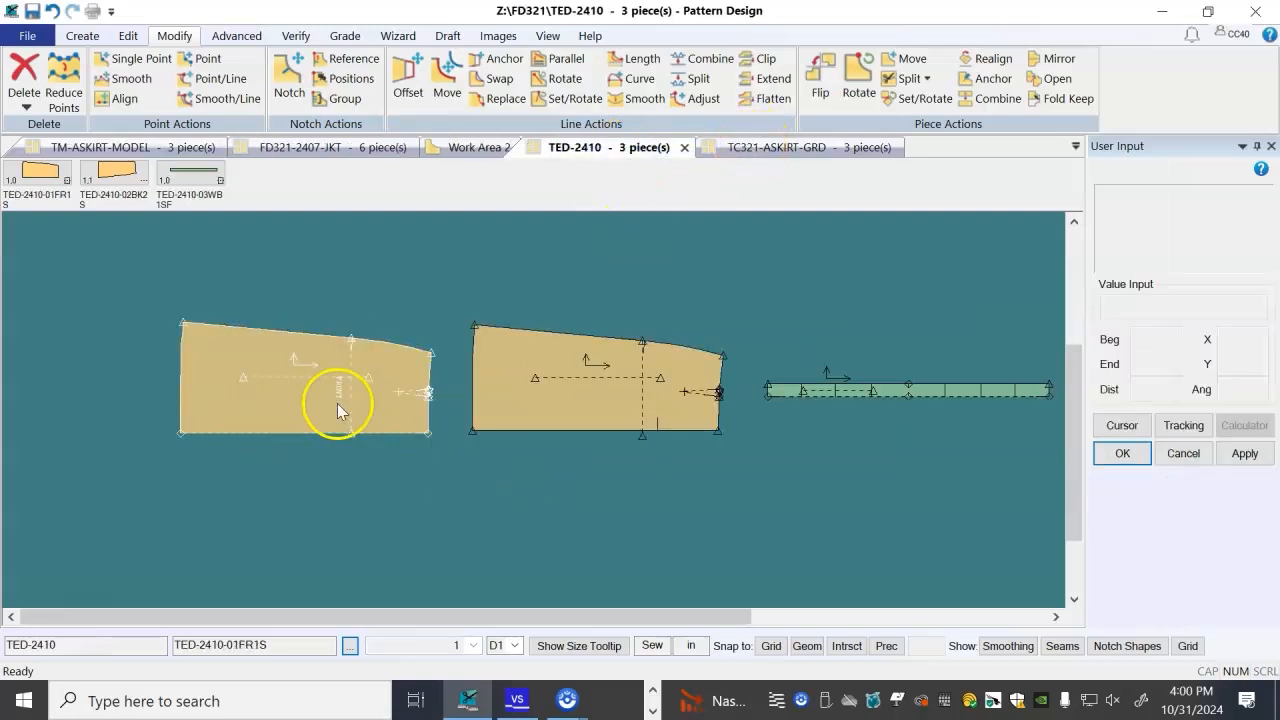
pyautogui.moveTo(677, 290)
pyautogui.mouseDown()
pyautogui.moveTo(671, 251)
pyautogui.moveTo(667, 271)
pyautogui.mouseUp()
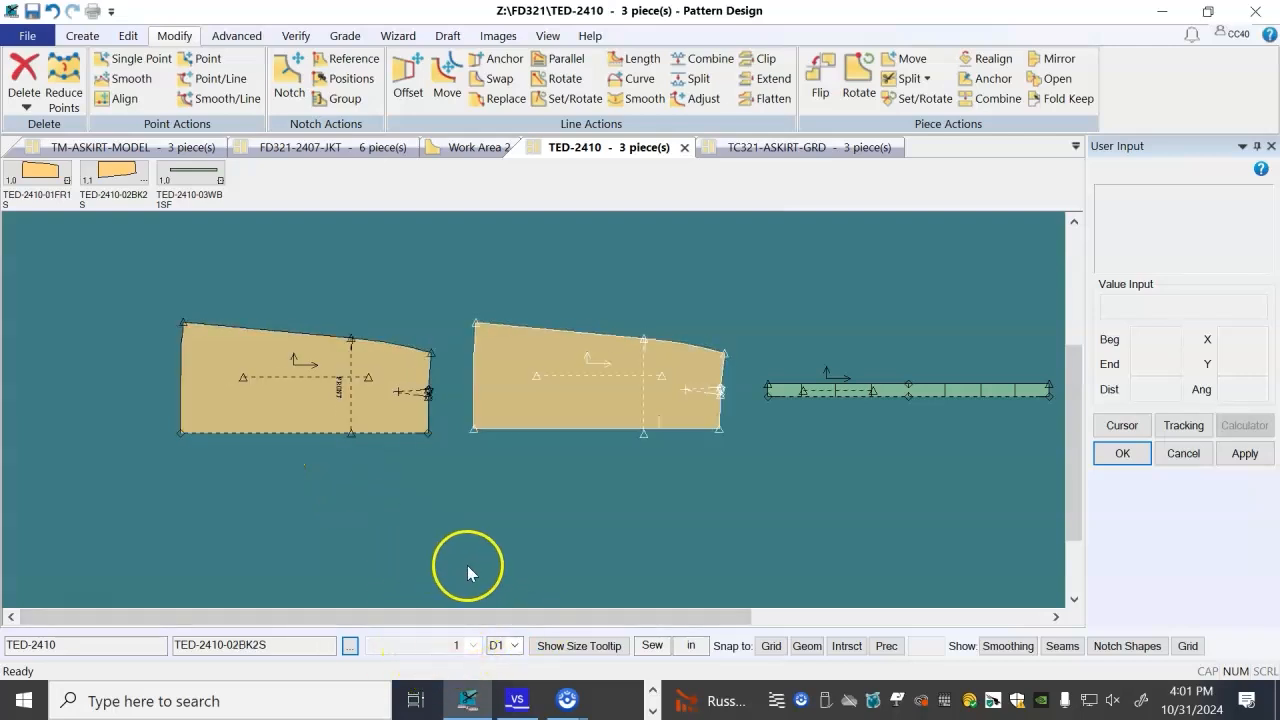
# - Start assigning a rule table to all three TED-2410 pieces
pyautogui.click(344, 38)
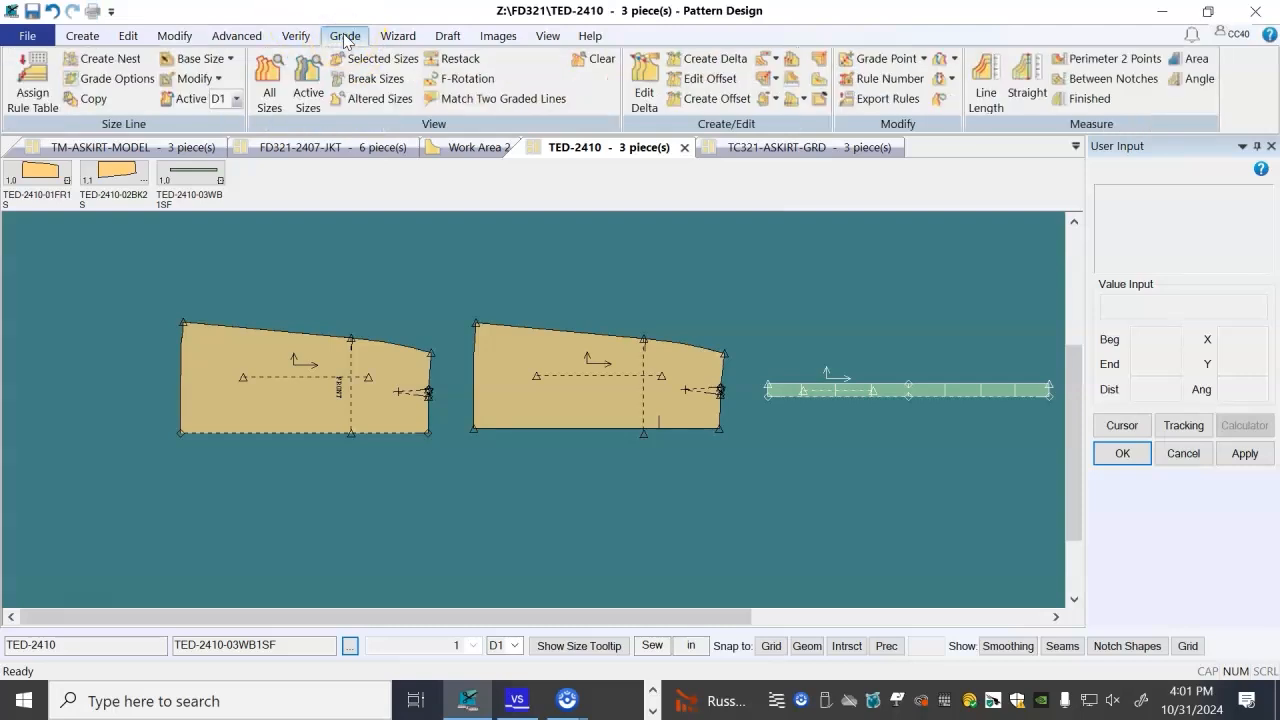
pyautogui.click(27, 98)
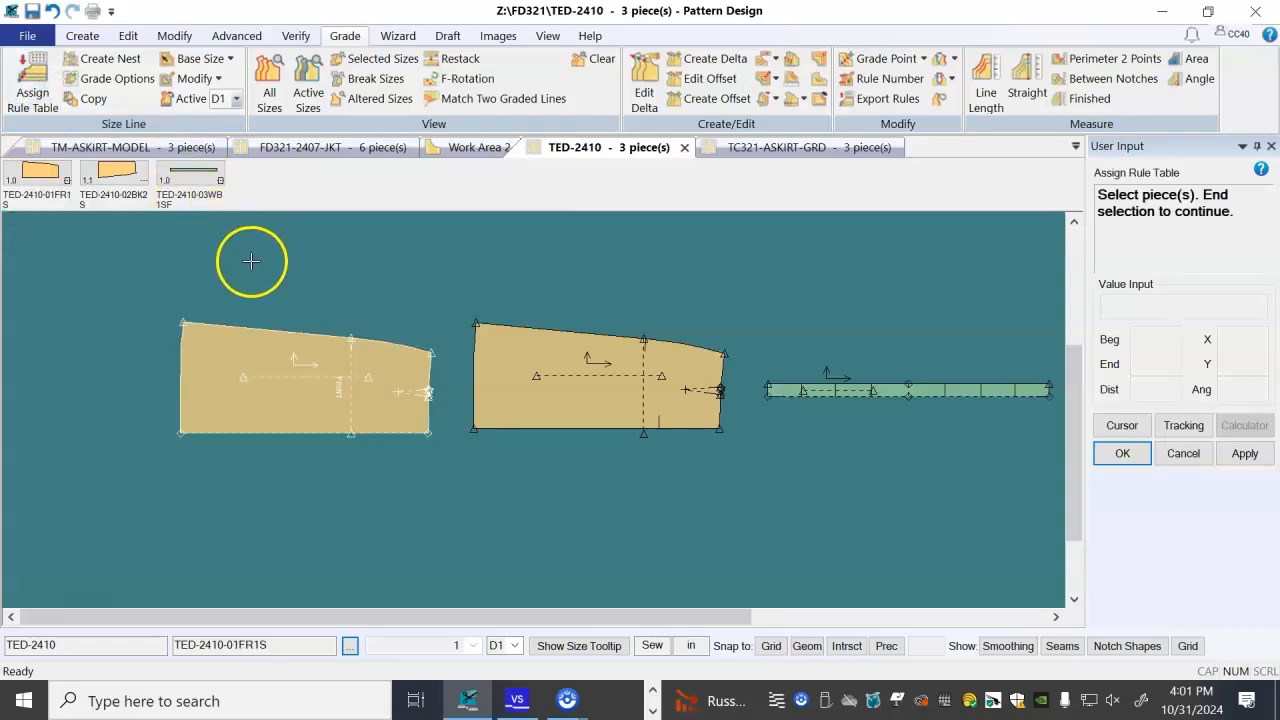
pyautogui.rightClick(312, 251)
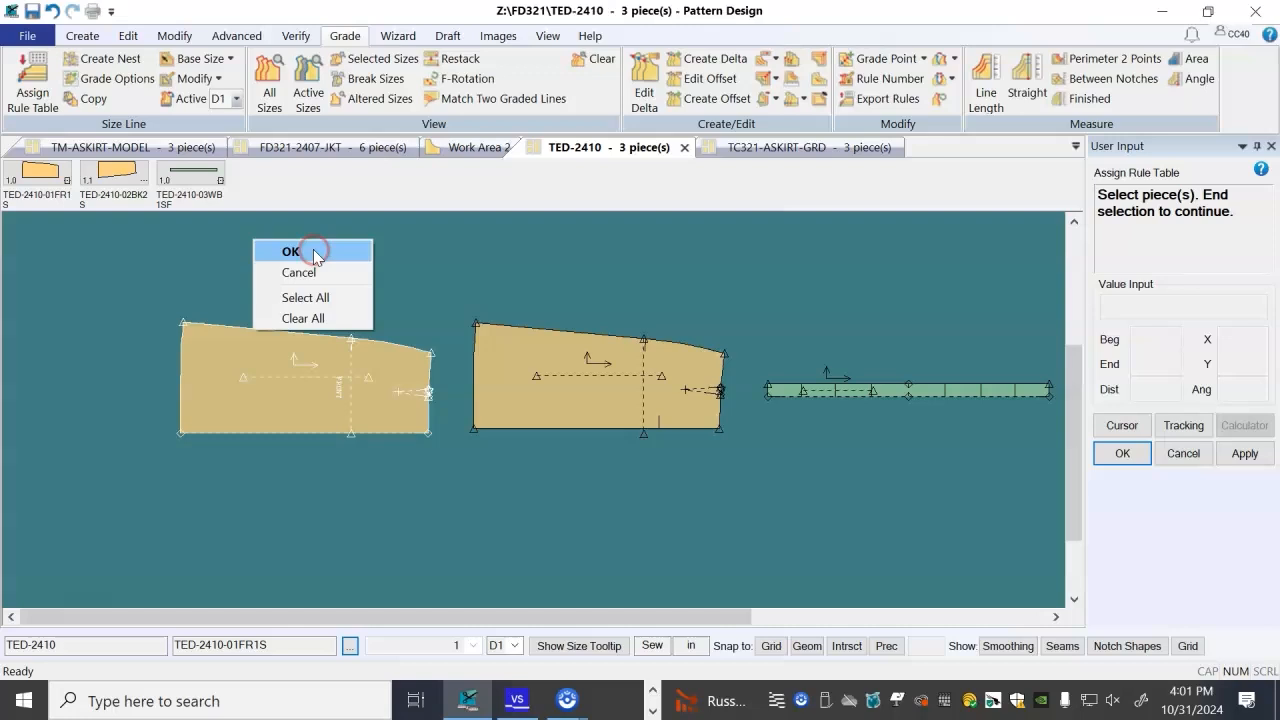
pyautogui.click(342, 298)
pyautogui.rightClick(366, 256)
pyautogui.click(368, 255)
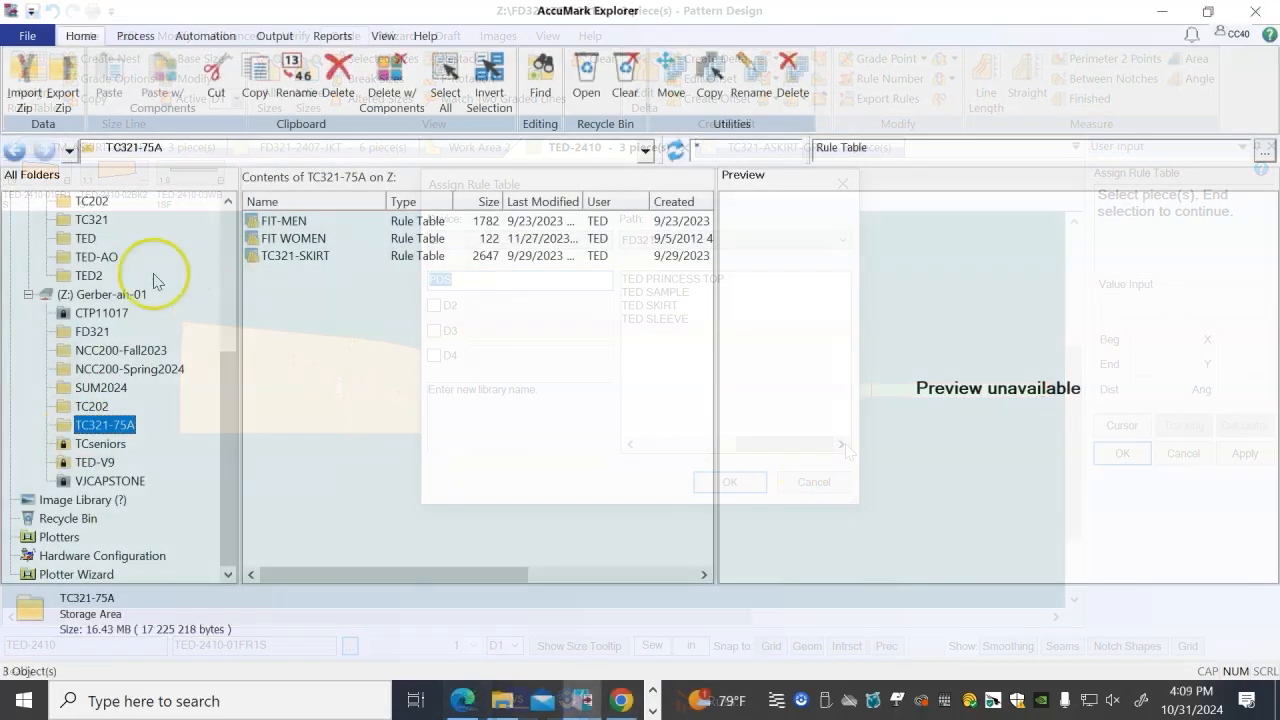
# - Find the TC321-SKIRT rule table in AccuMark Explorer's FD321 storage area, and switch back to Pattern Design
pyautogui.click(88, 333)
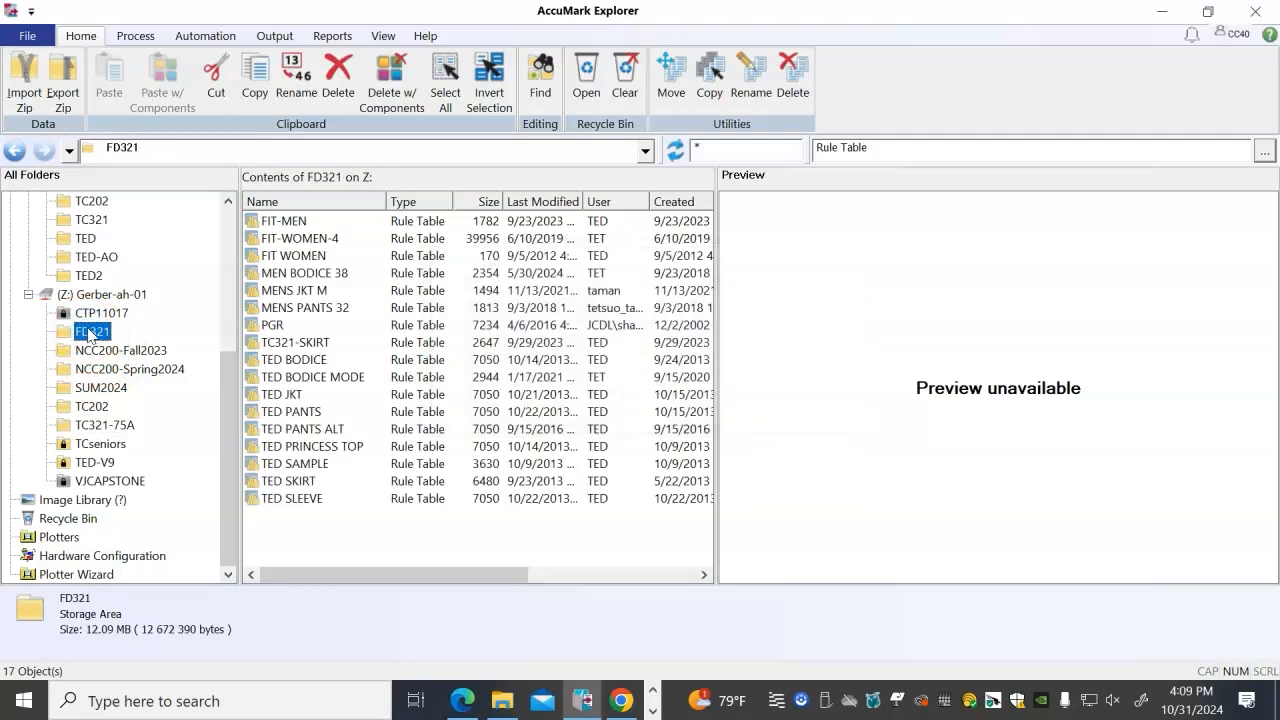
pyautogui.click(300, 342)
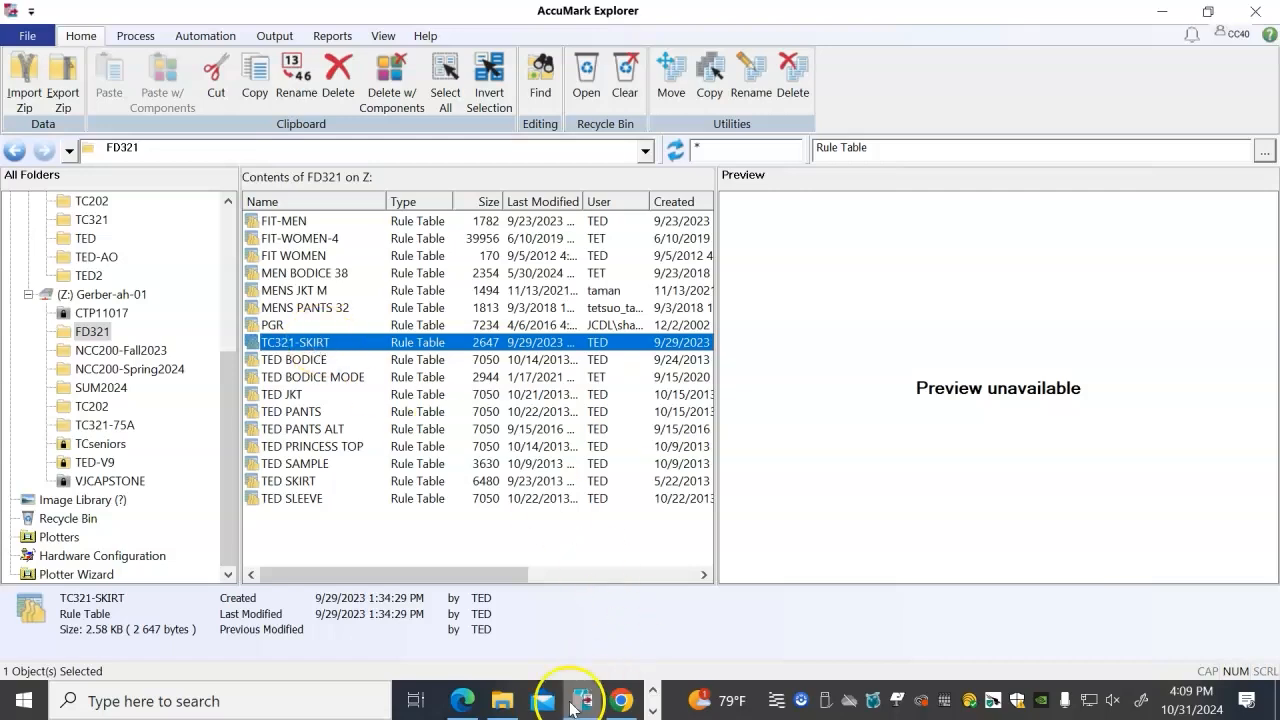
pyautogui.click(653, 690)
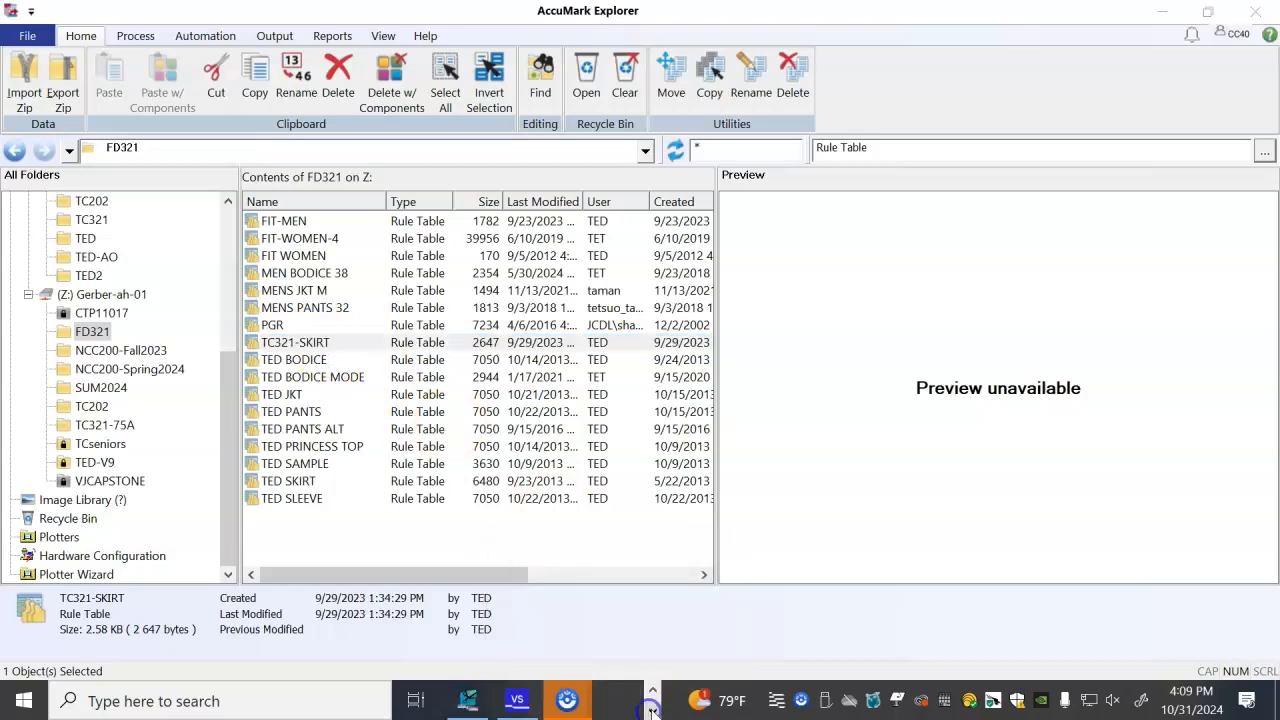
pyautogui.click(464, 698)
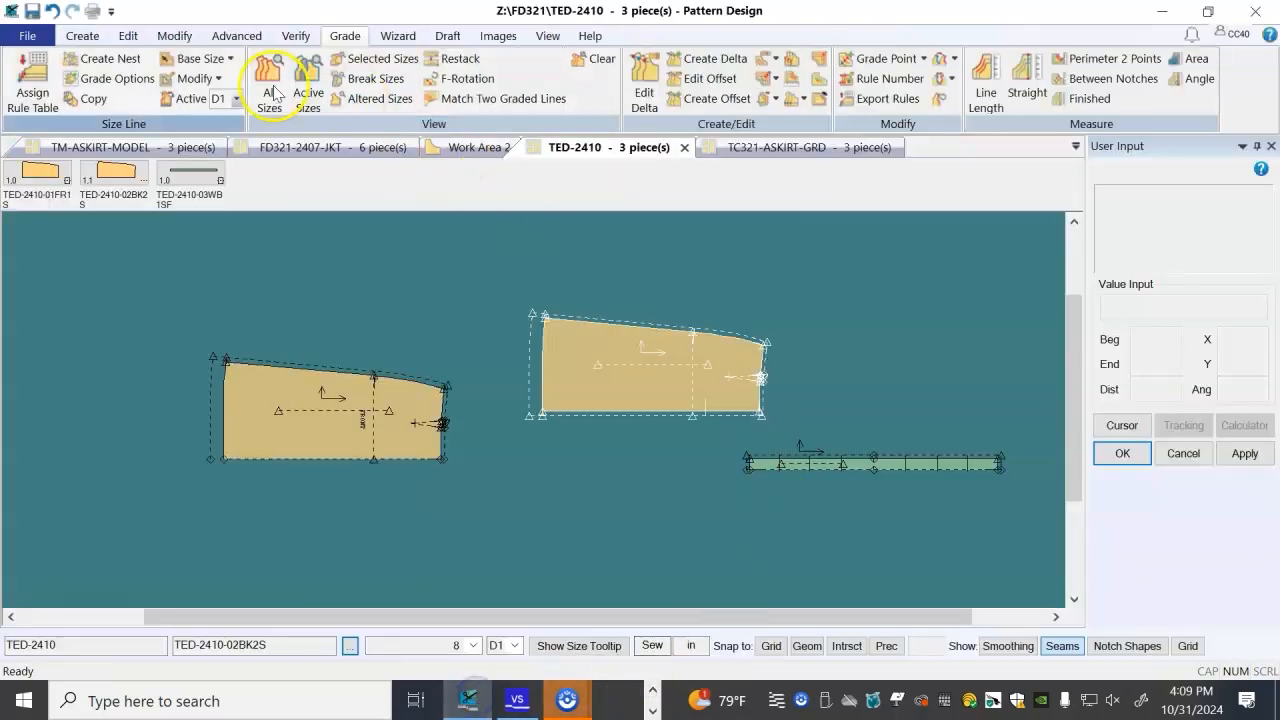
# - Assign the TC321-SKIRT rule table from FD321 to all three TED-2410 pieces
pyautogui.click(32, 80)
pyautogui.click(351, 317)
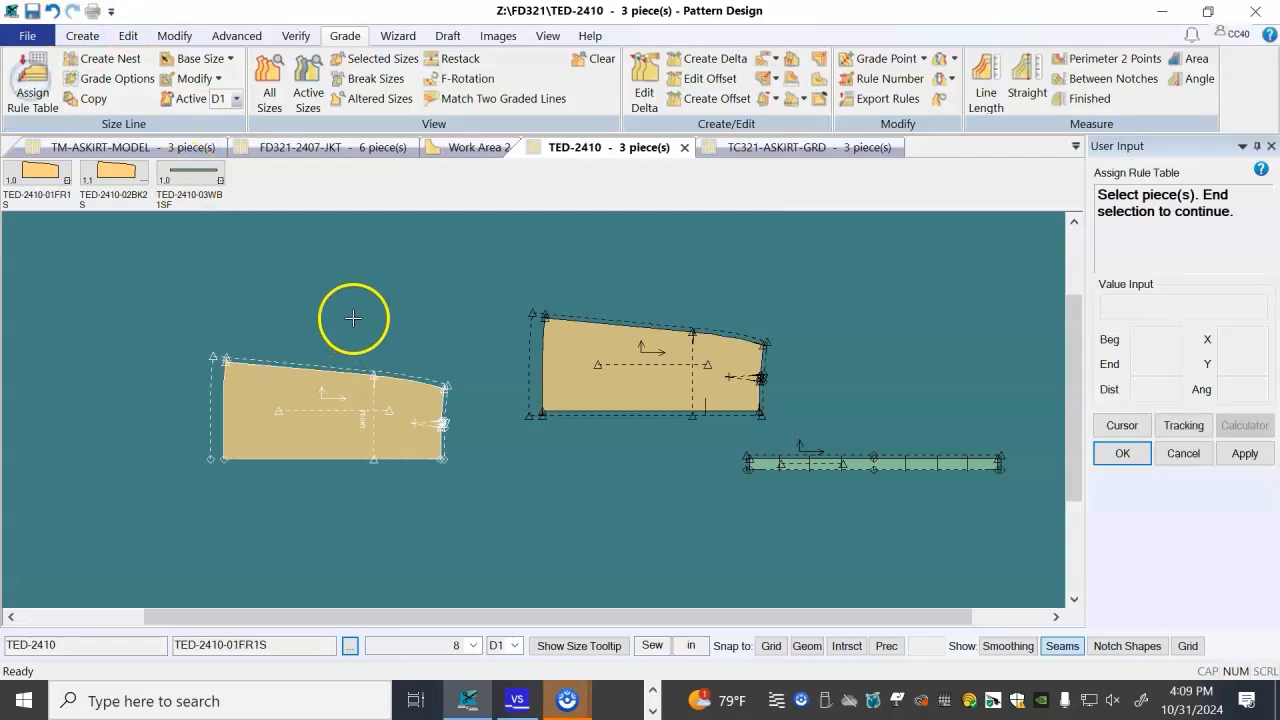
pyautogui.rightClick(355, 320)
pyautogui.click(340, 365)
pyautogui.rightClick(354, 320)
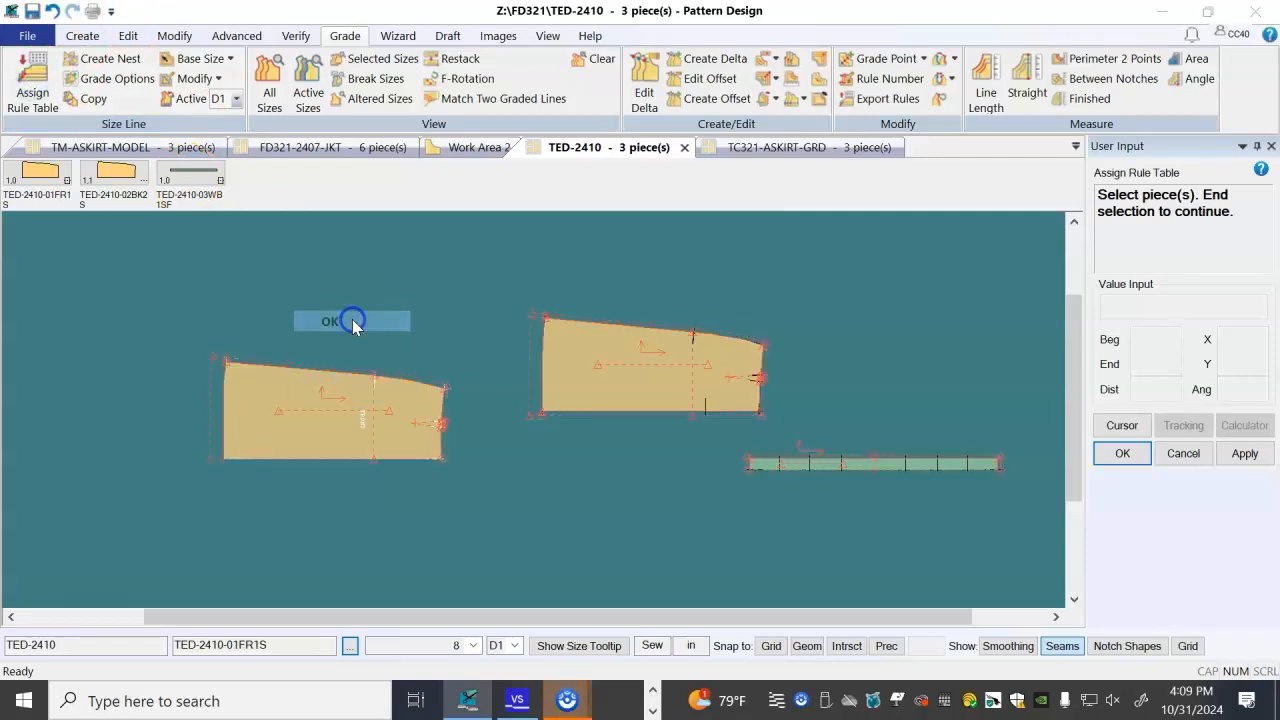
pyautogui.click(352, 319)
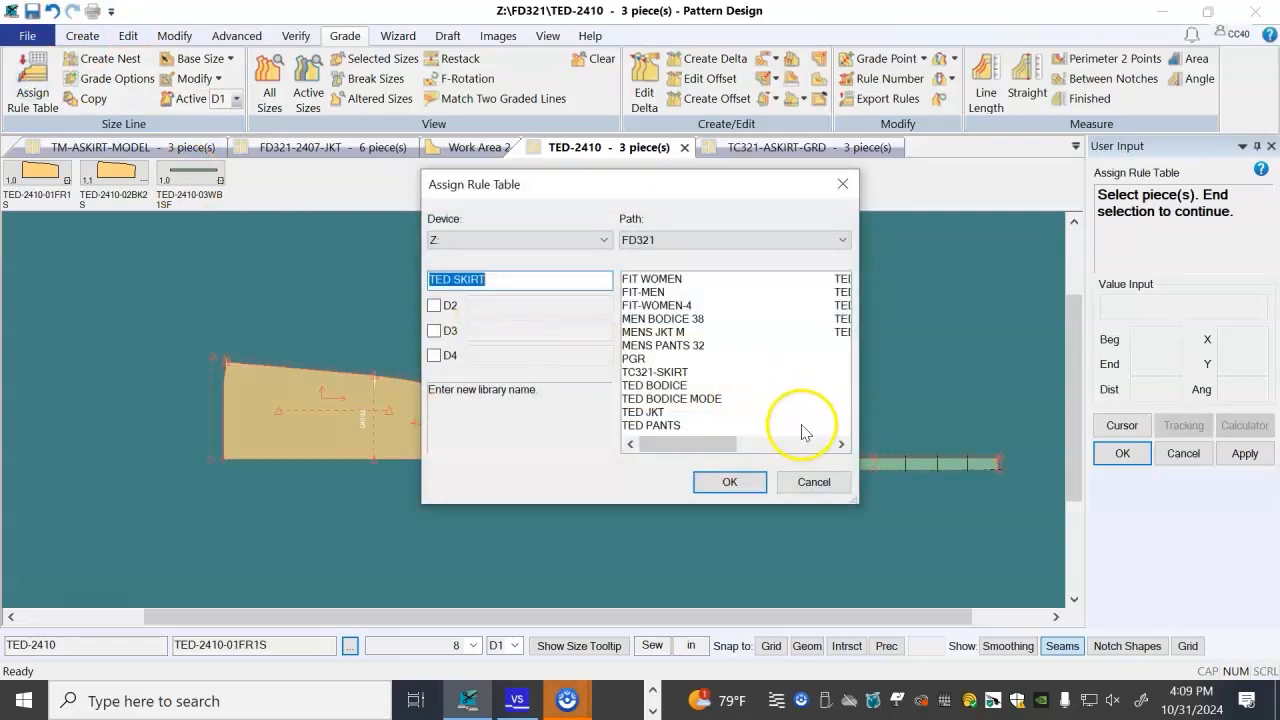
pyautogui.click(655, 372)
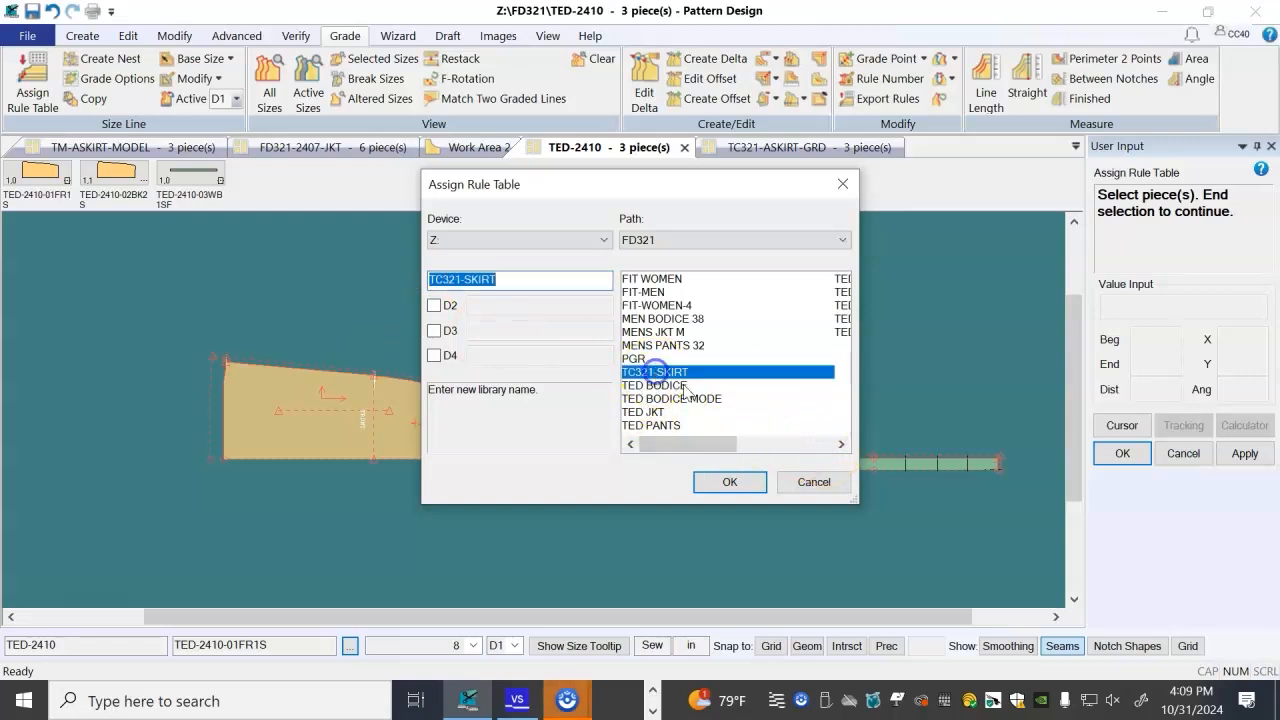
pyautogui.click(729, 486)
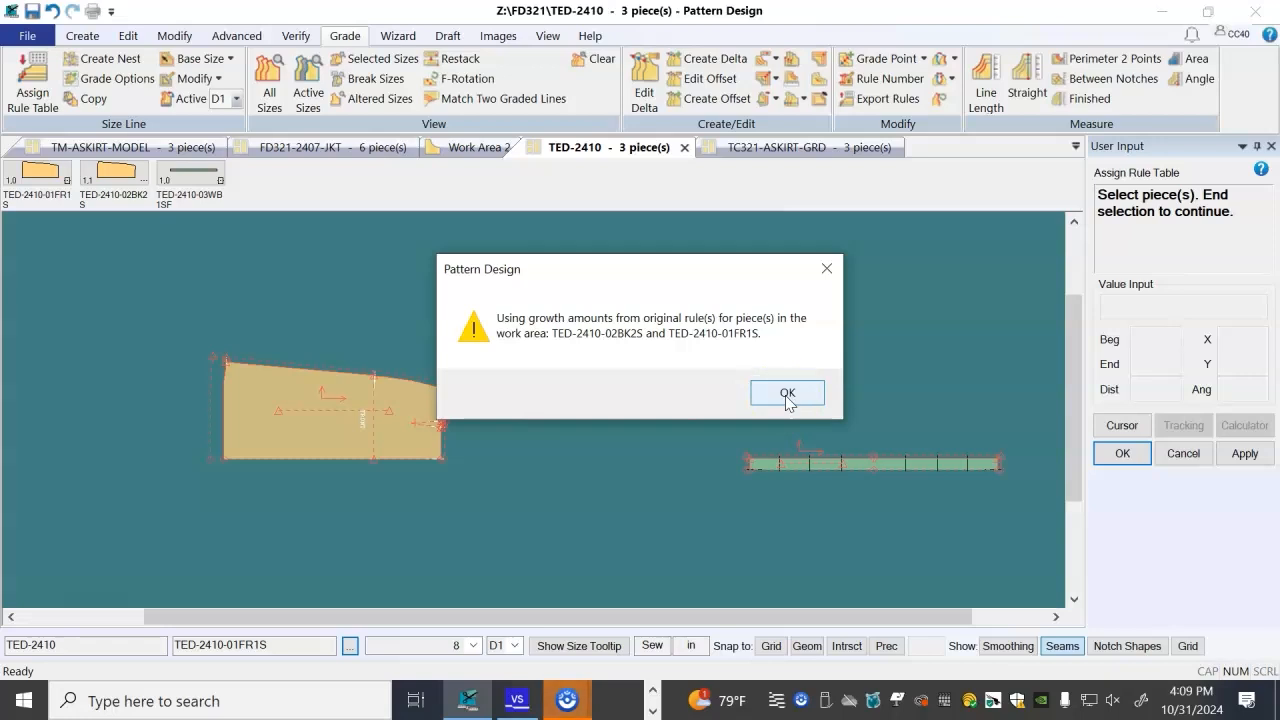
pyautogui.click(787, 395)
pyautogui.rightClick(790, 375)
pyautogui.click(790, 375)
# - Save all TED-2410 pieces, cancelling the save of the front piece TED-2410-01FR1S
pyautogui.click(27, 35)
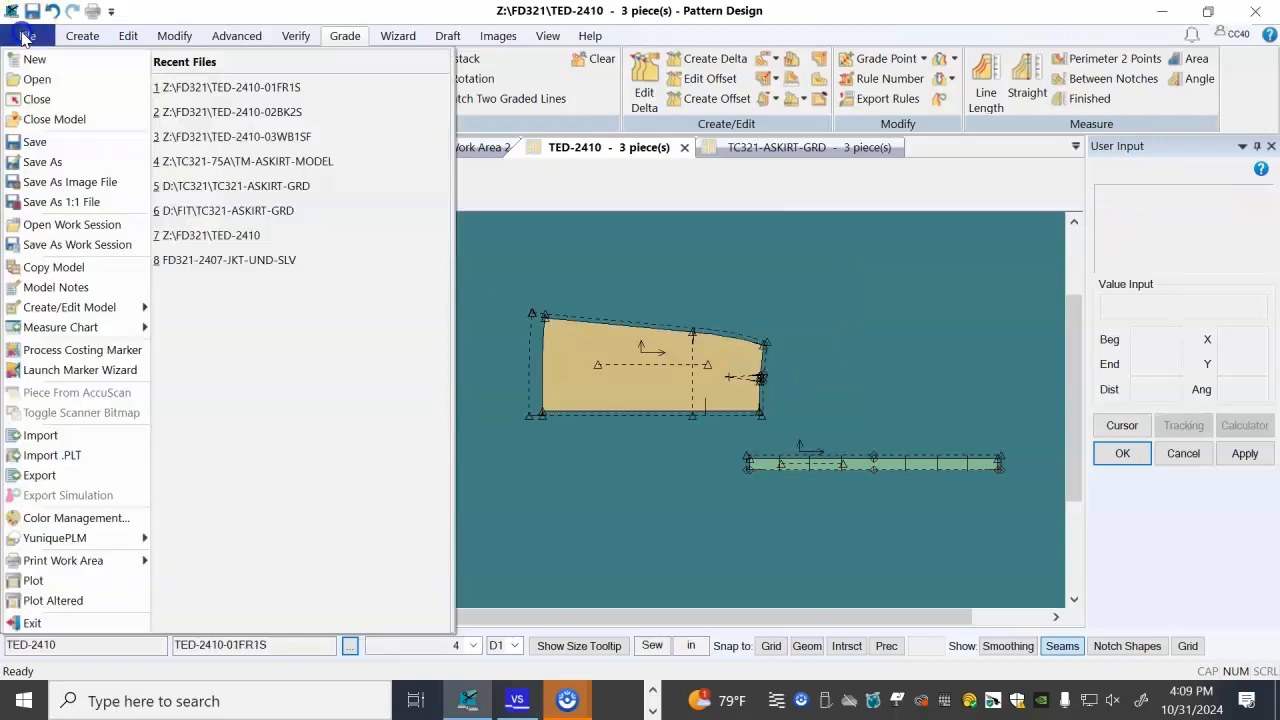
pyautogui.click(57, 141)
pyautogui.rightClick(286, 228)
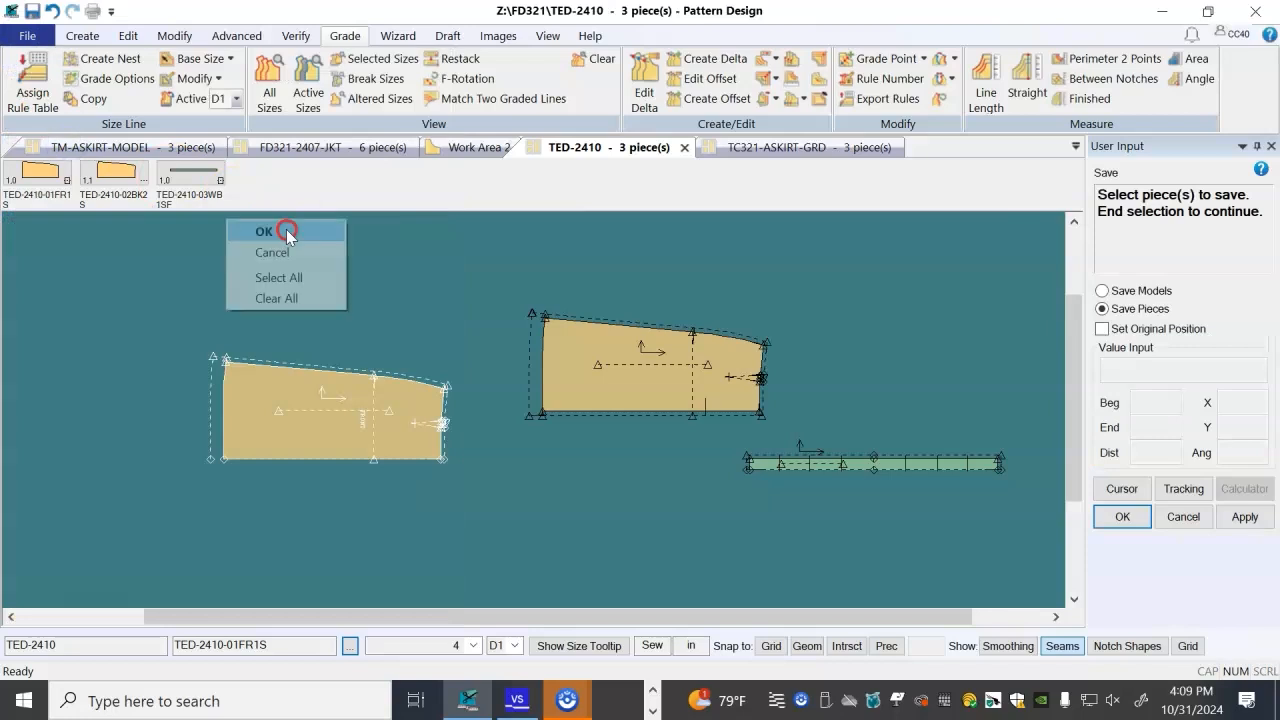
pyautogui.click(278, 277)
pyautogui.rightClick(391, 288)
pyautogui.click(391, 289)
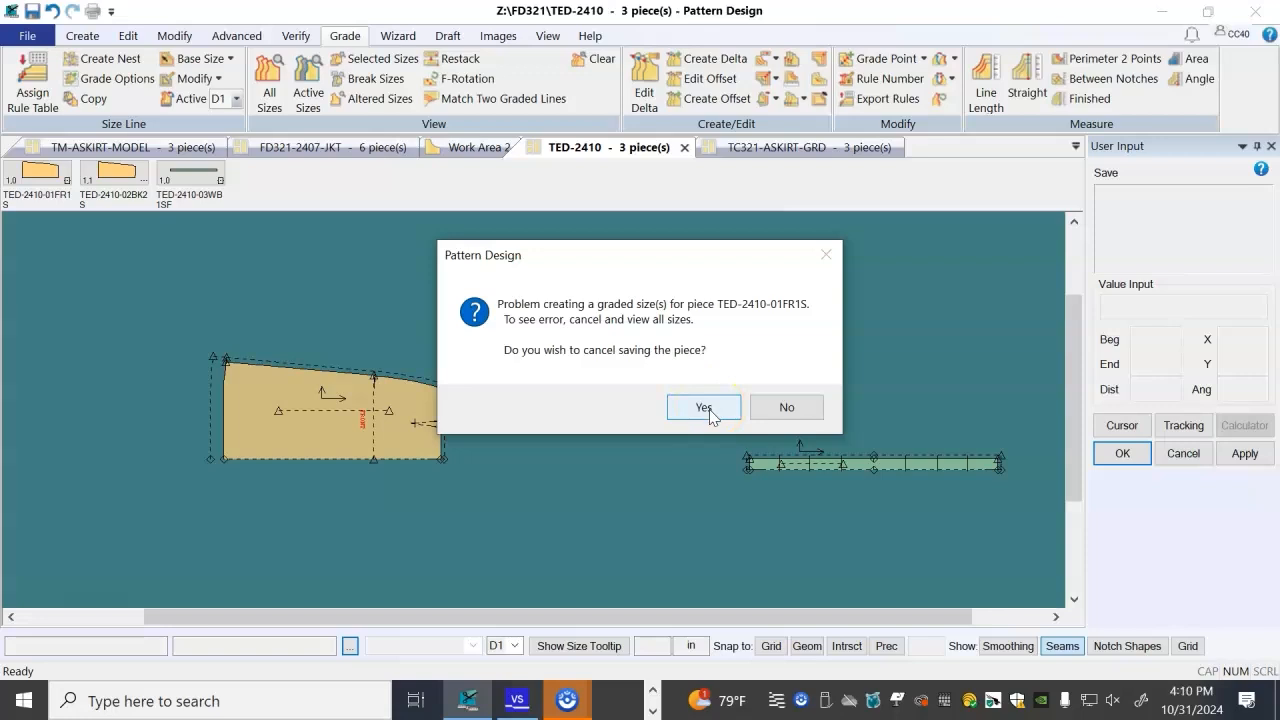
pyautogui.click(705, 408)
pyautogui.click(471, 325)
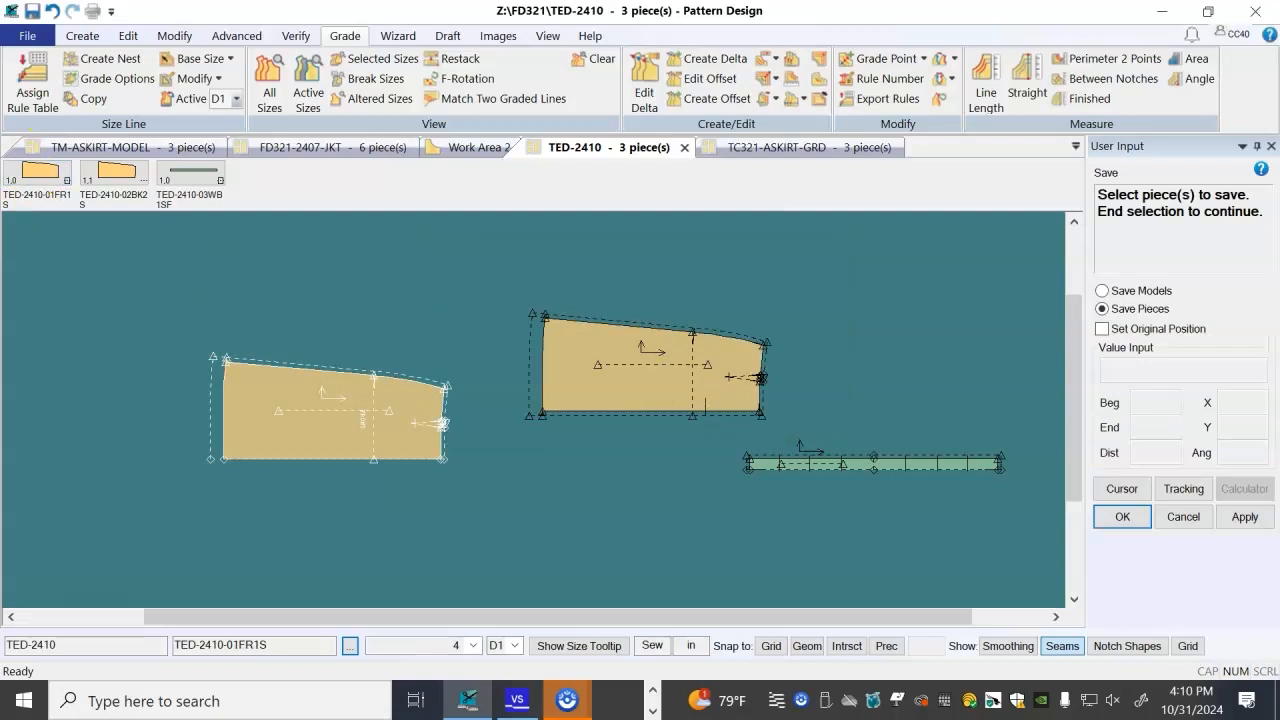
# - Save the TED-2410 pieces again, continuing the save of the front piece TED-2410-01FR1S despite its graded-size problem
pyautogui.click(27, 35)
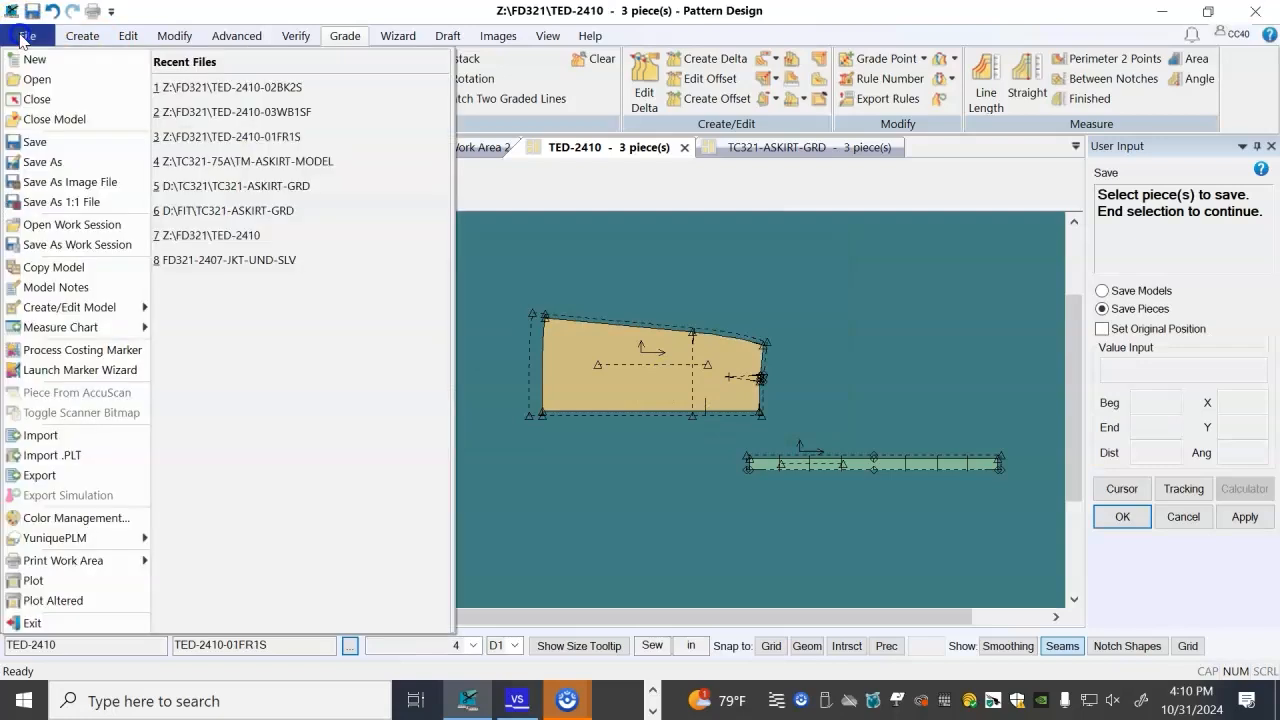
pyautogui.click(35, 142)
pyautogui.rightClick(443, 277)
pyautogui.click(460, 335)
pyautogui.rightClick(458, 326)
pyautogui.click(445, 336)
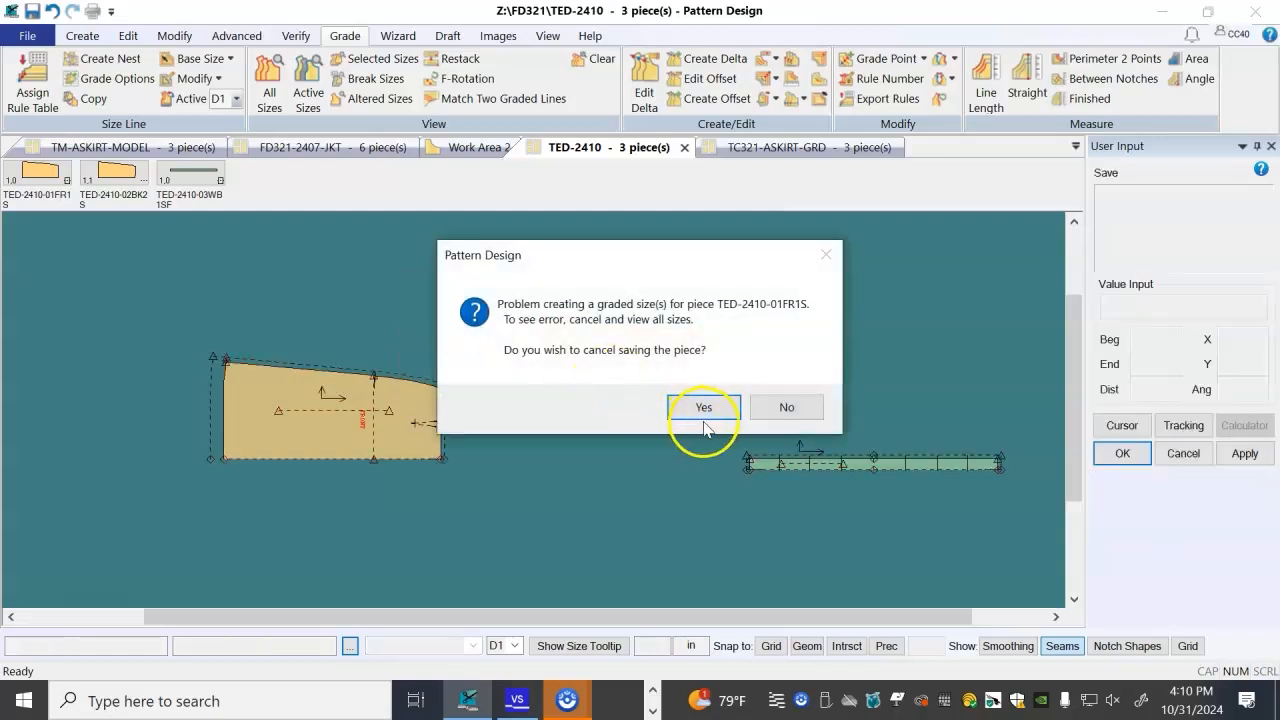
pyautogui.click(781, 408)
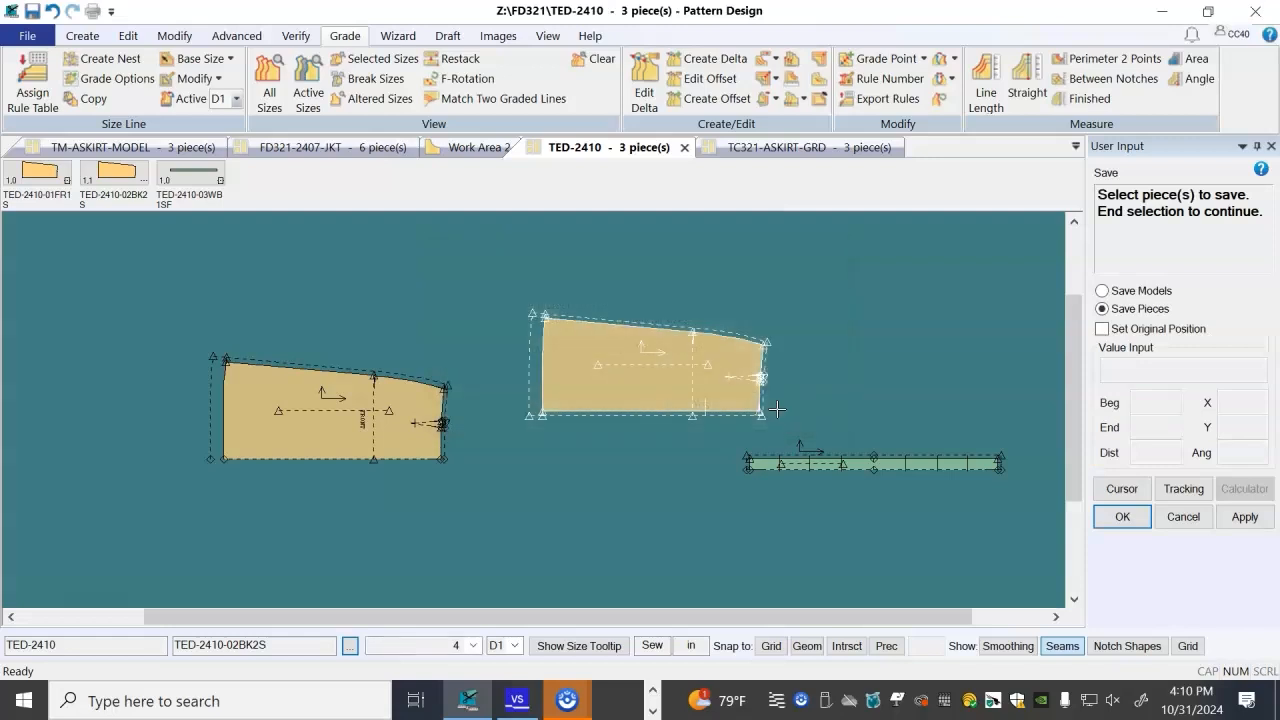
pyautogui.rightClick(838, 362)
pyautogui.click(838, 362)
# - Line up the back piece and waistband in a row with the front piece, and hide the seam lines
pyautogui.moveTo(657, 374); pyautogui.dragTo(622, 422)
pyautogui.moveTo(866, 479); pyautogui.dragTo(877, 426)
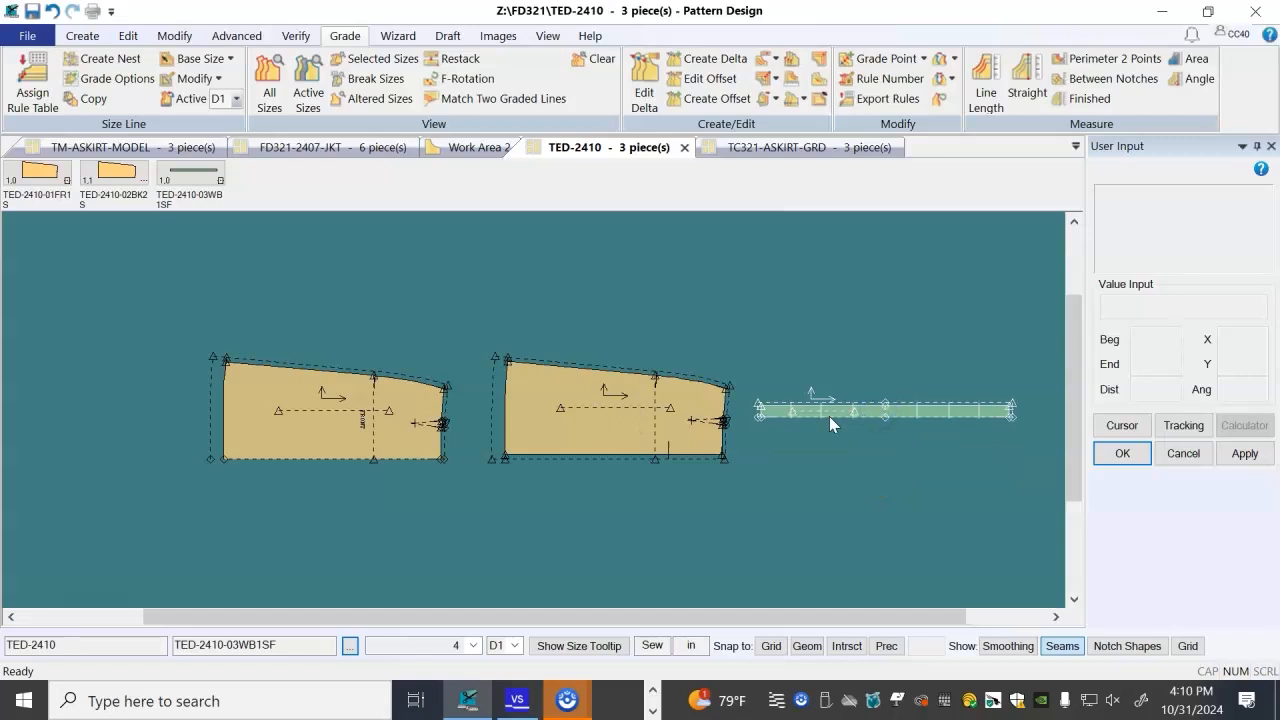
pyautogui.click(892, 373)
pyautogui.click(1062, 645)
pyautogui.click(373, 378)
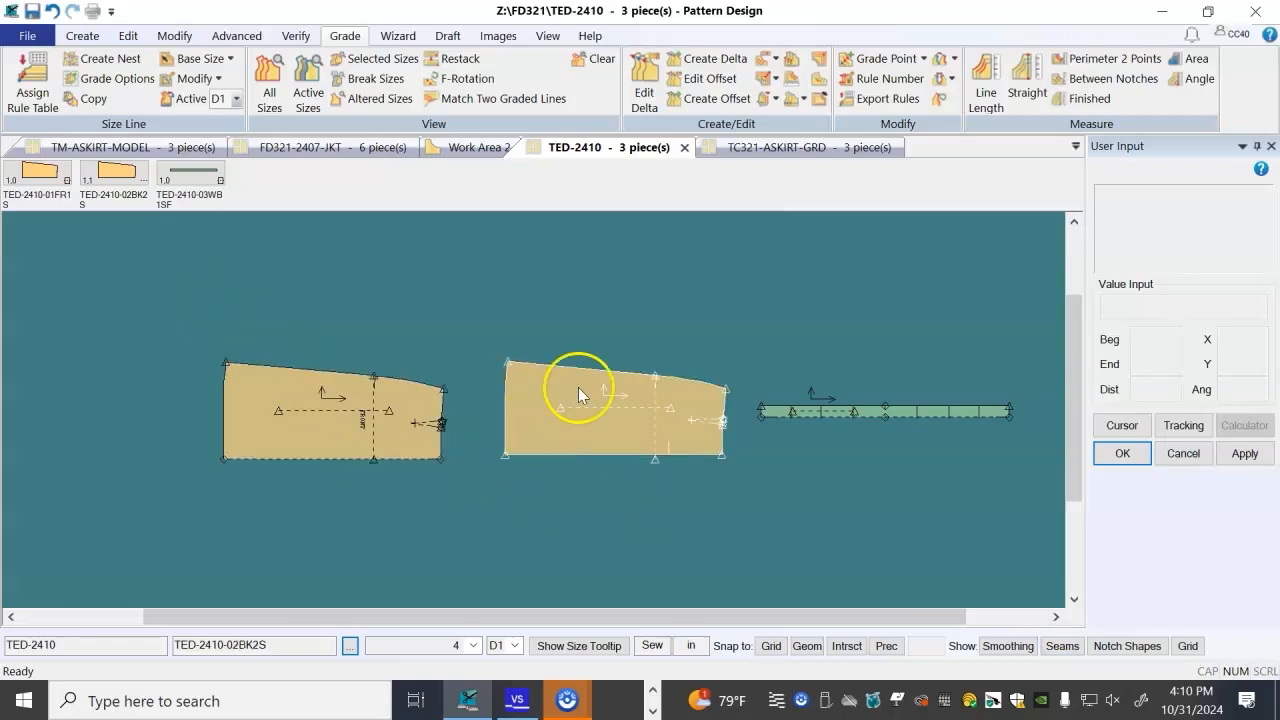
pyautogui.scroll(3, 299, 430)
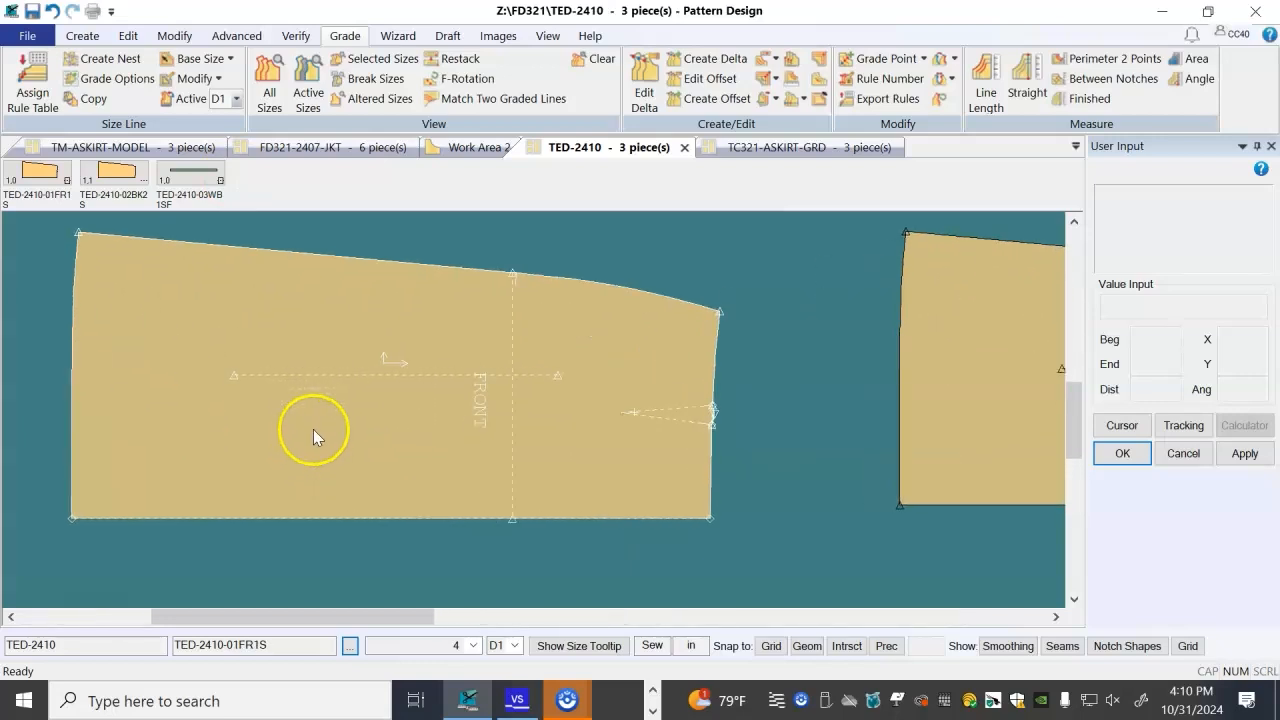
pyautogui.scroll(-1, 407, 450)
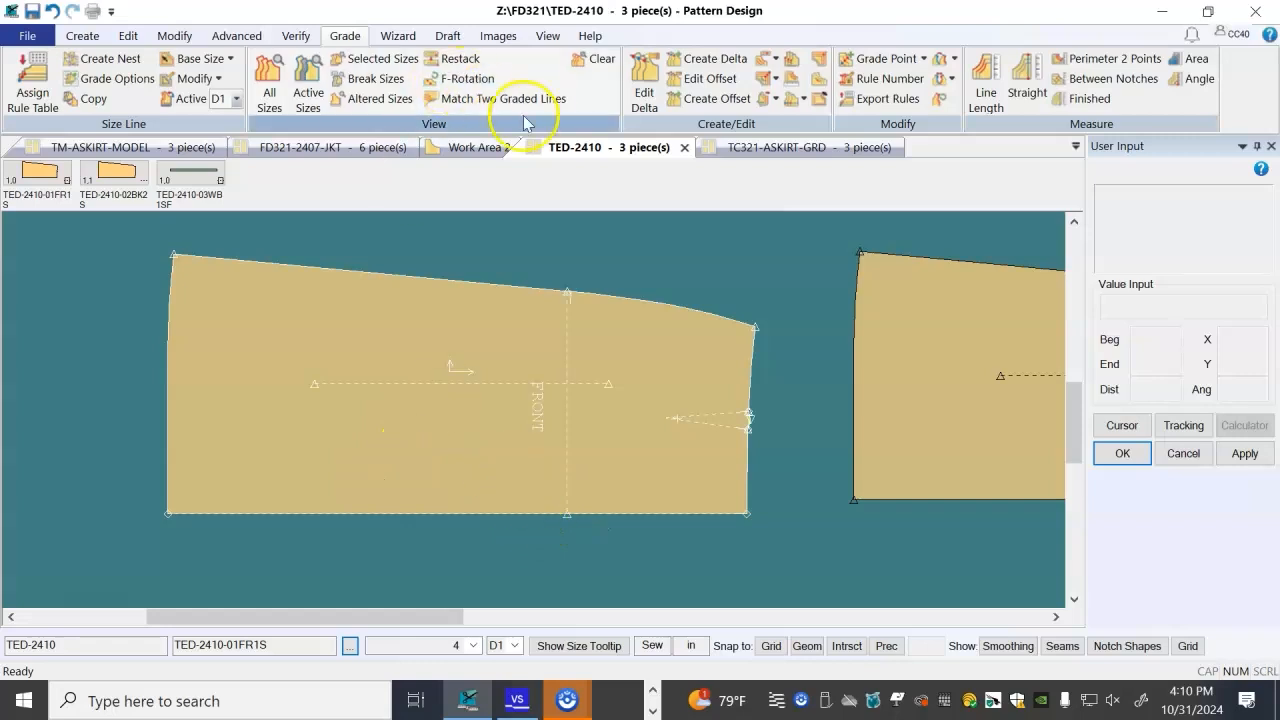
# - Switch to TM-ASKIRT-MODEL and examine the graded nest of its back piece TM-ASKIRT-BACK
pyautogui.click(790, 150)
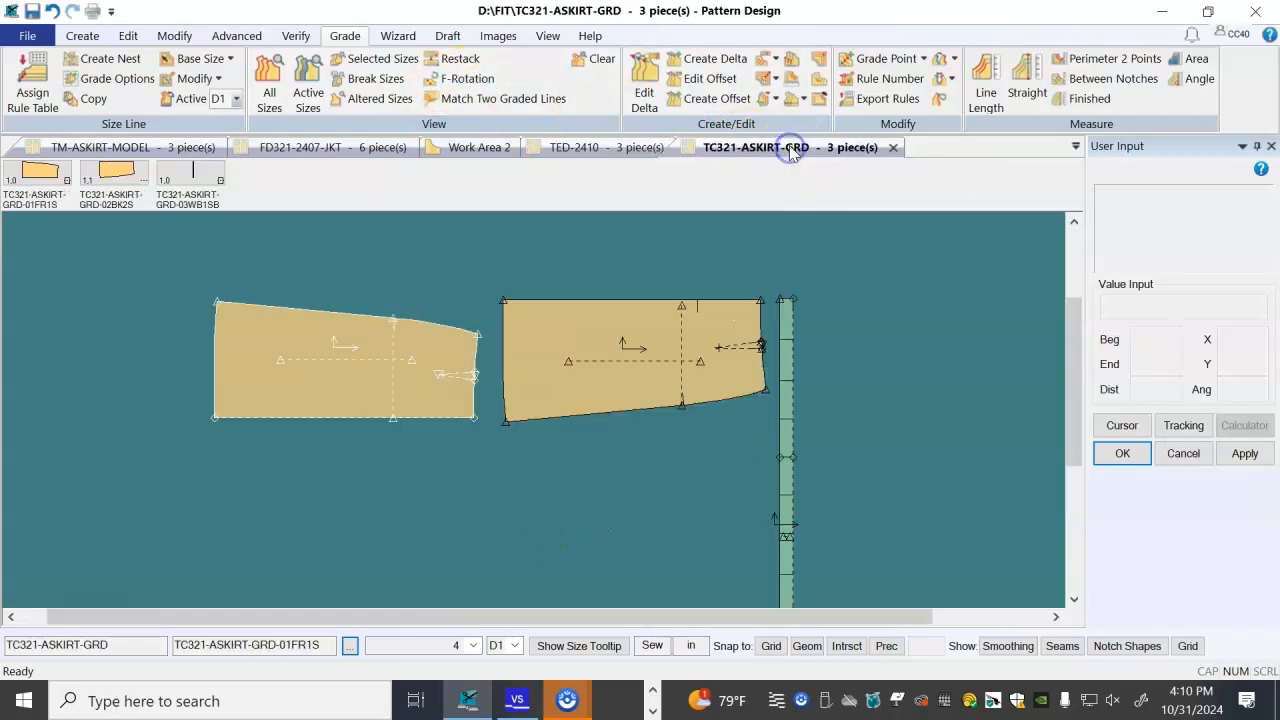
pyautogui.click(281, 148)
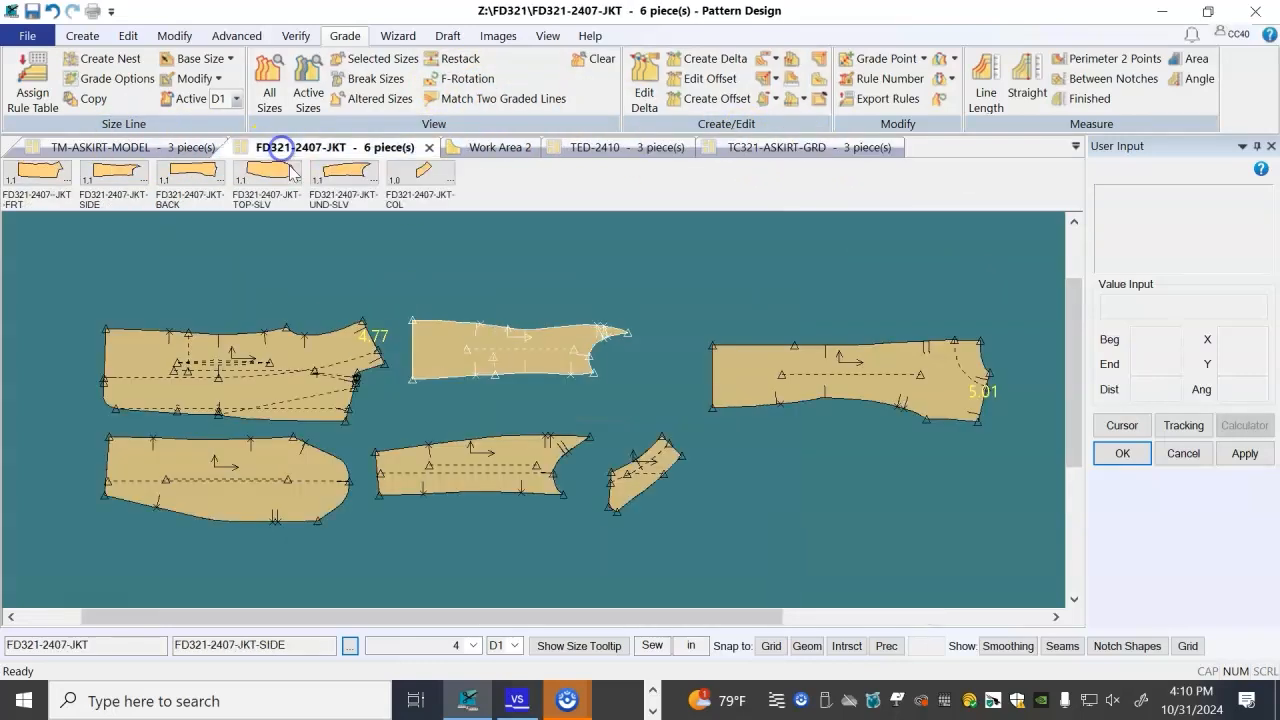
pyautogui.click(125, 148)
pyautogui.click(440, 405)
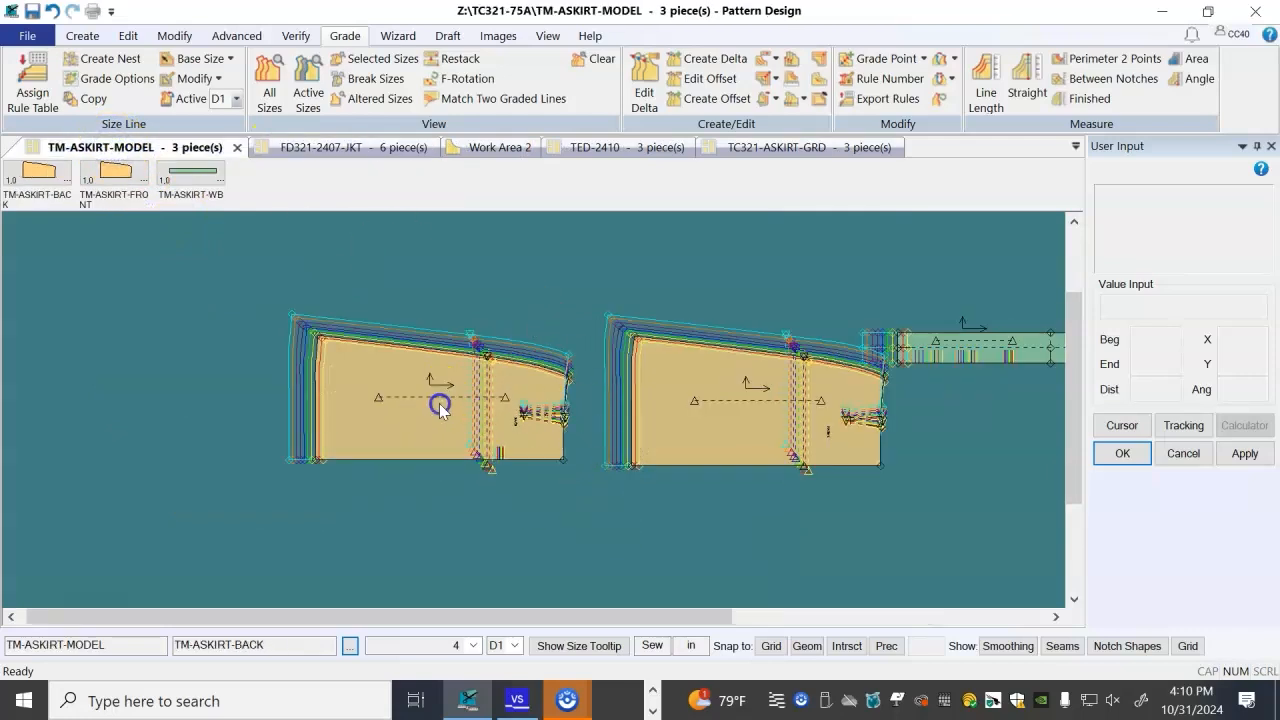
pyautogui.moveTo(440, 405); pyautogui.dragTo(398, 420)
pyautogui.doubleClick(401, 417)
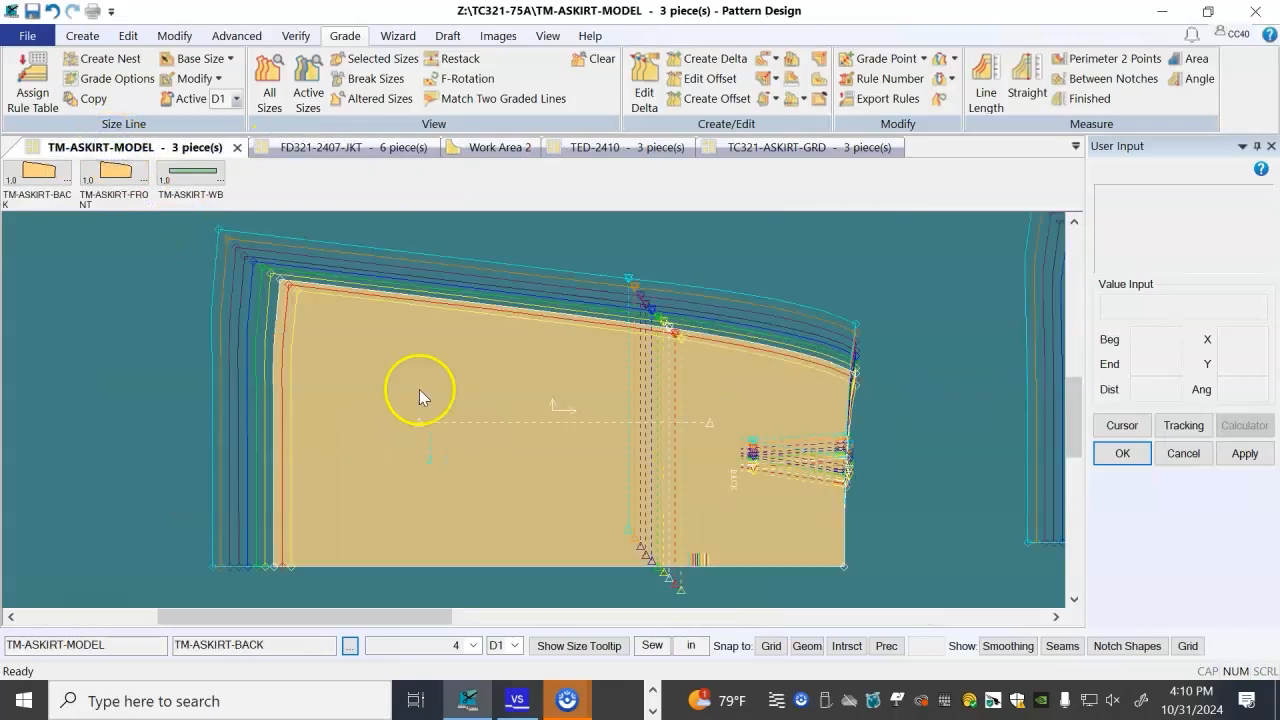
# - Display the grade rule numbers at the points and clear the size nests from the TM-ASKIRT-MODEL pieces
pyautogui.click(548, 36)
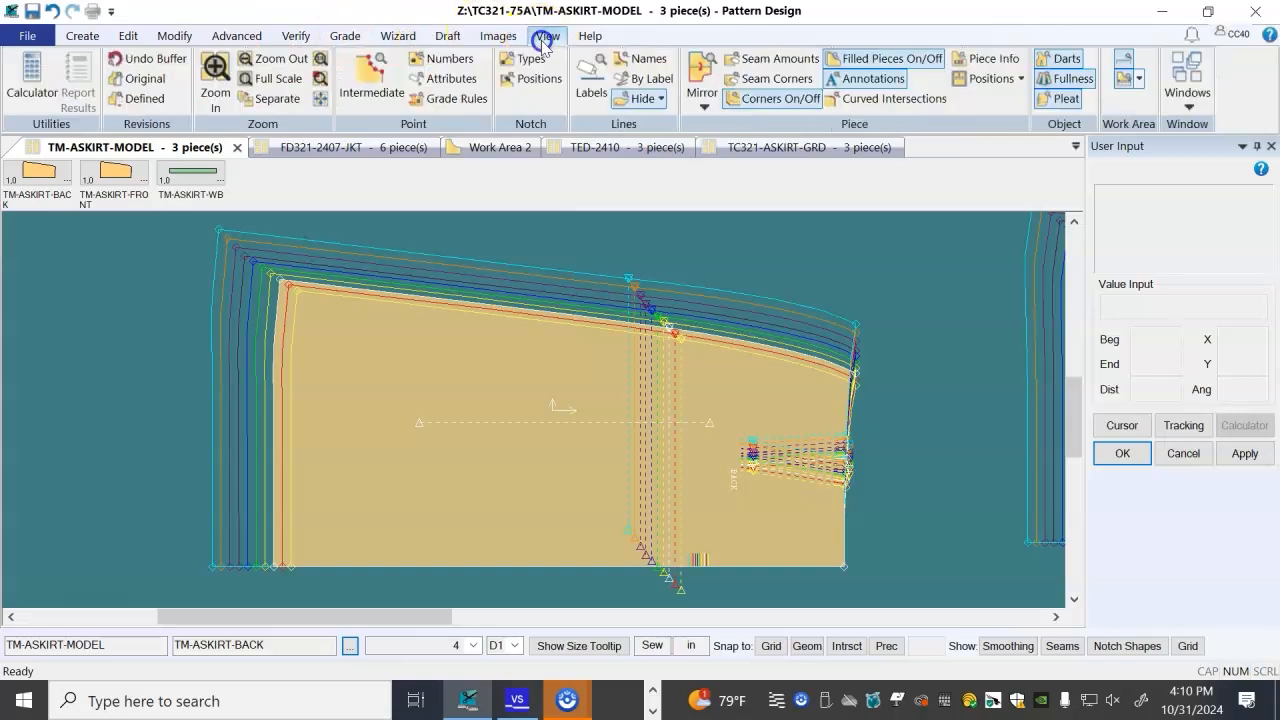
pyautogui.click(343, 36)
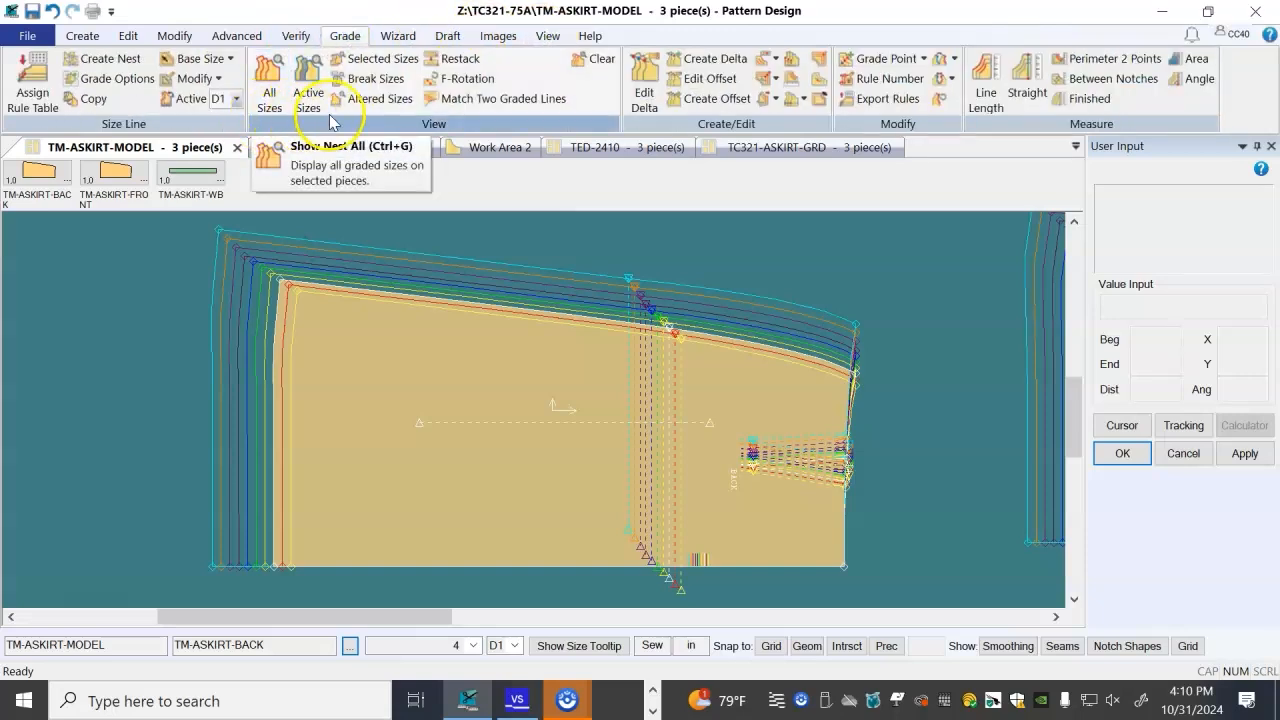
pyautogui.click(546, 36)
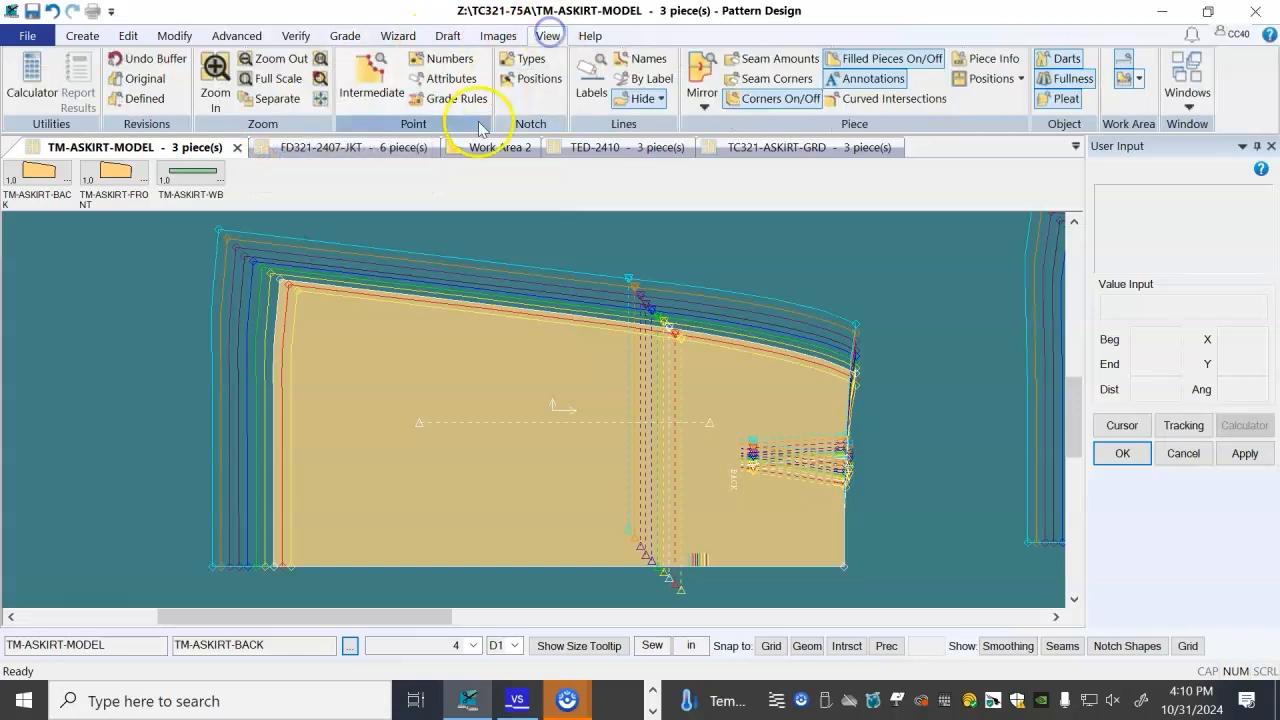
pyautogui.click(445, 106)
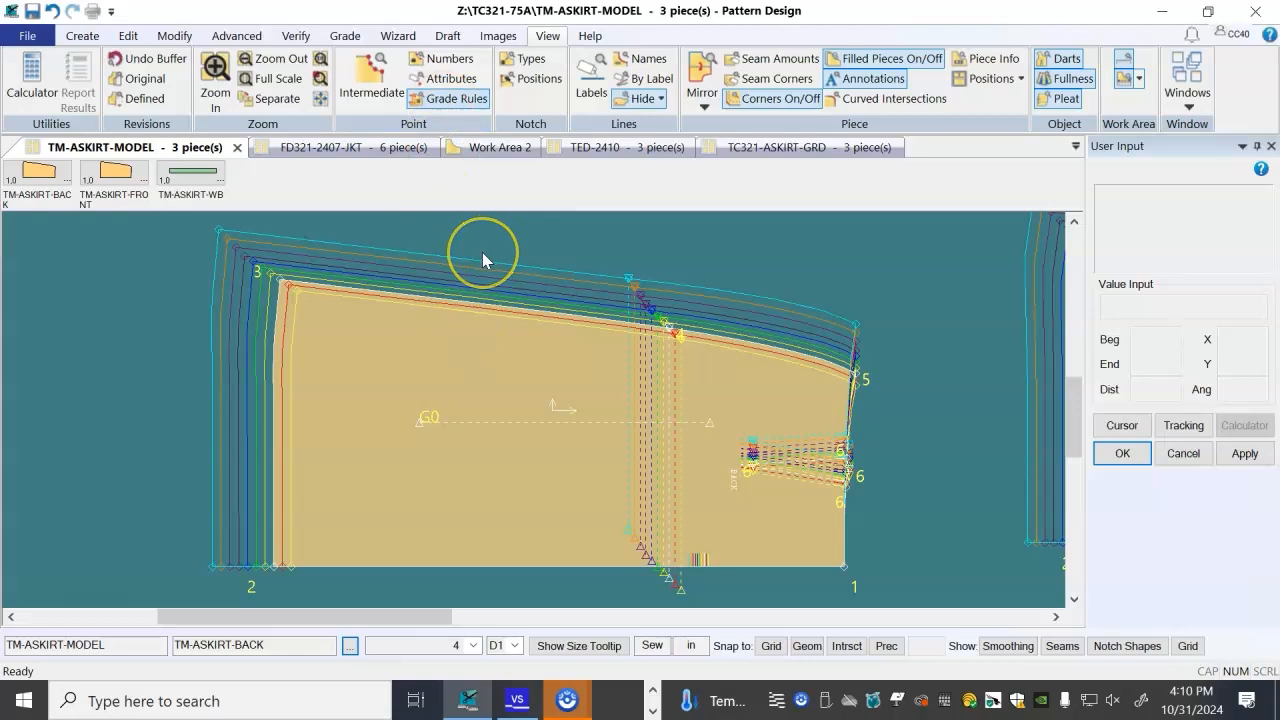
pyautogui.press('Escape')
pyautogui.click(446, 448)
pyautogui.click(454, 400)
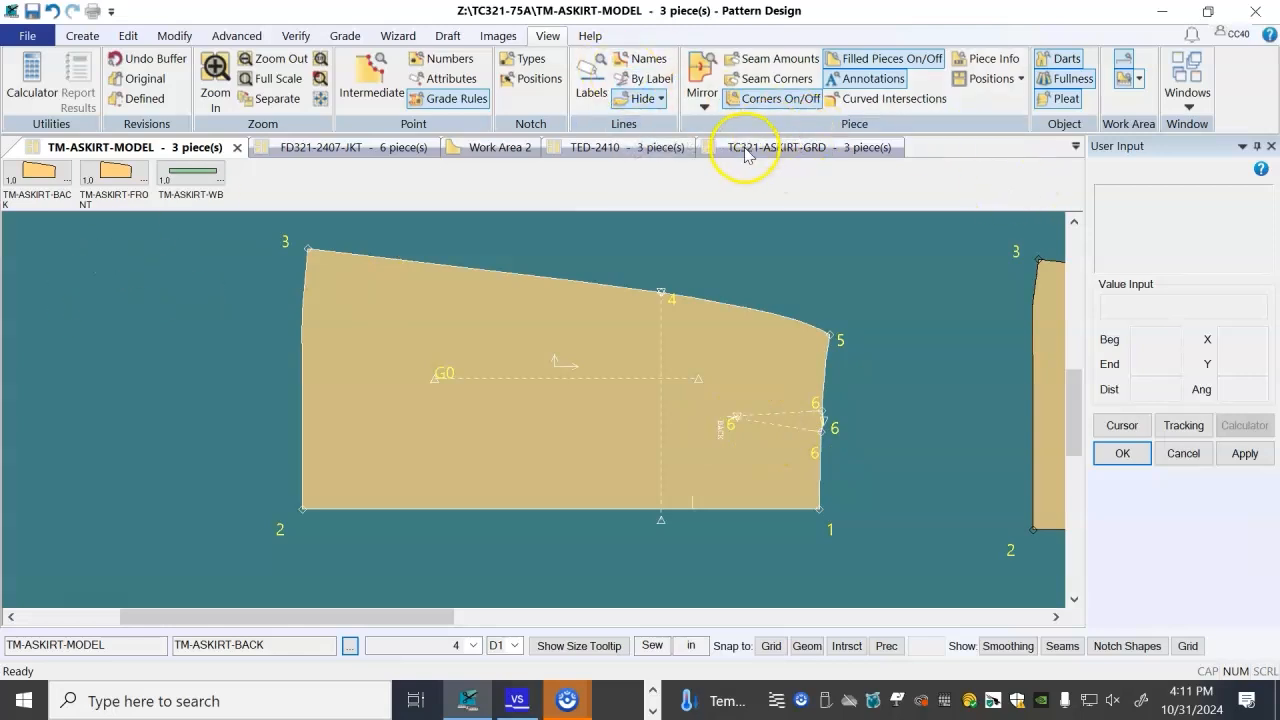
# - Return to TED-2410 and arrange the front, back and waistband in a row with all their grade rules in view
pyautogui.click(607, 148)
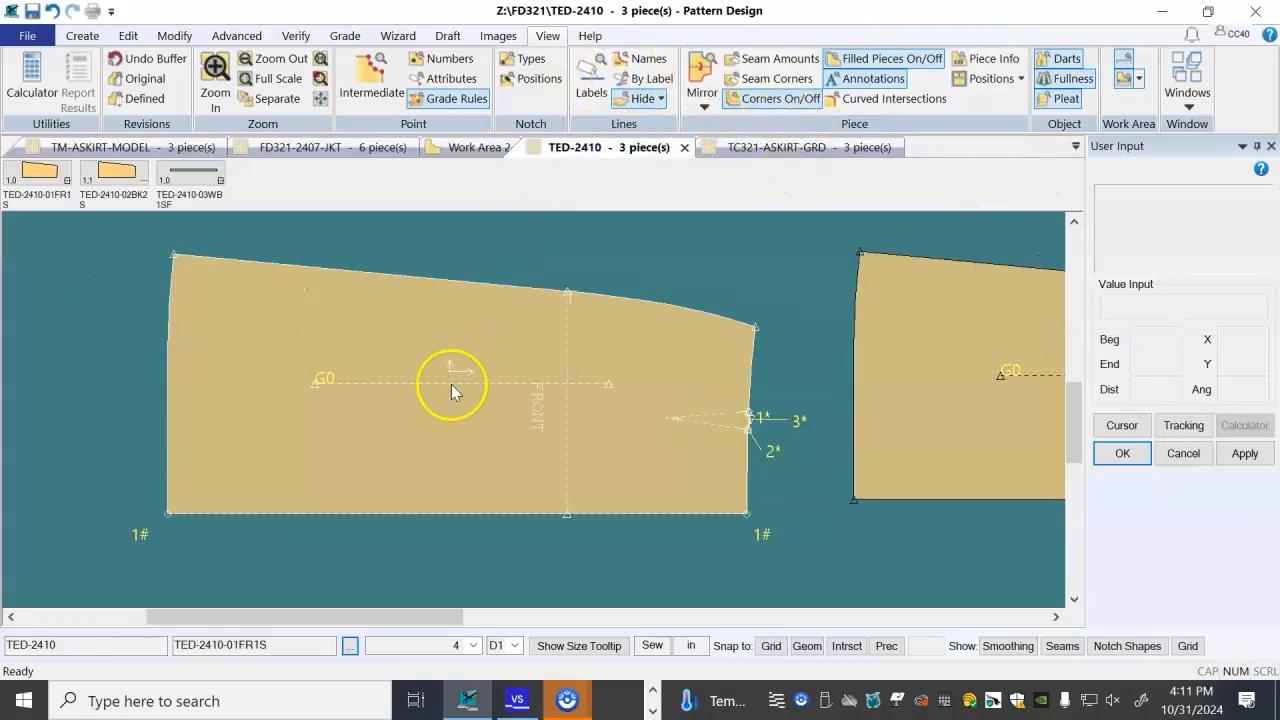
pyautogui.scroll(-4, 451, 384)
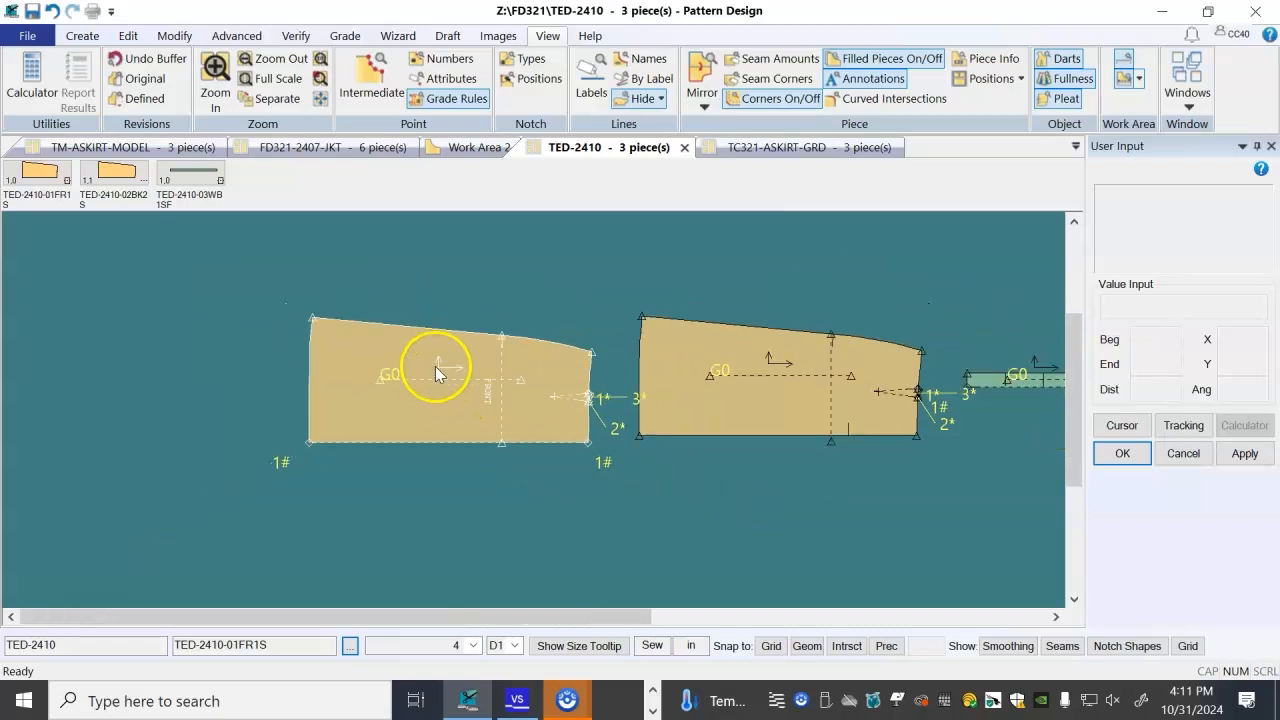
pyautogui.scroll(-2, 412, 366)
pyautogui.moveTo(520, 390); pyautogui.dragTo(474, 366)
pyautogui.moveTo(634, 409); pyautogui.dragTo(577, 384)
pyautogui.scroll(-1, 370, 365)
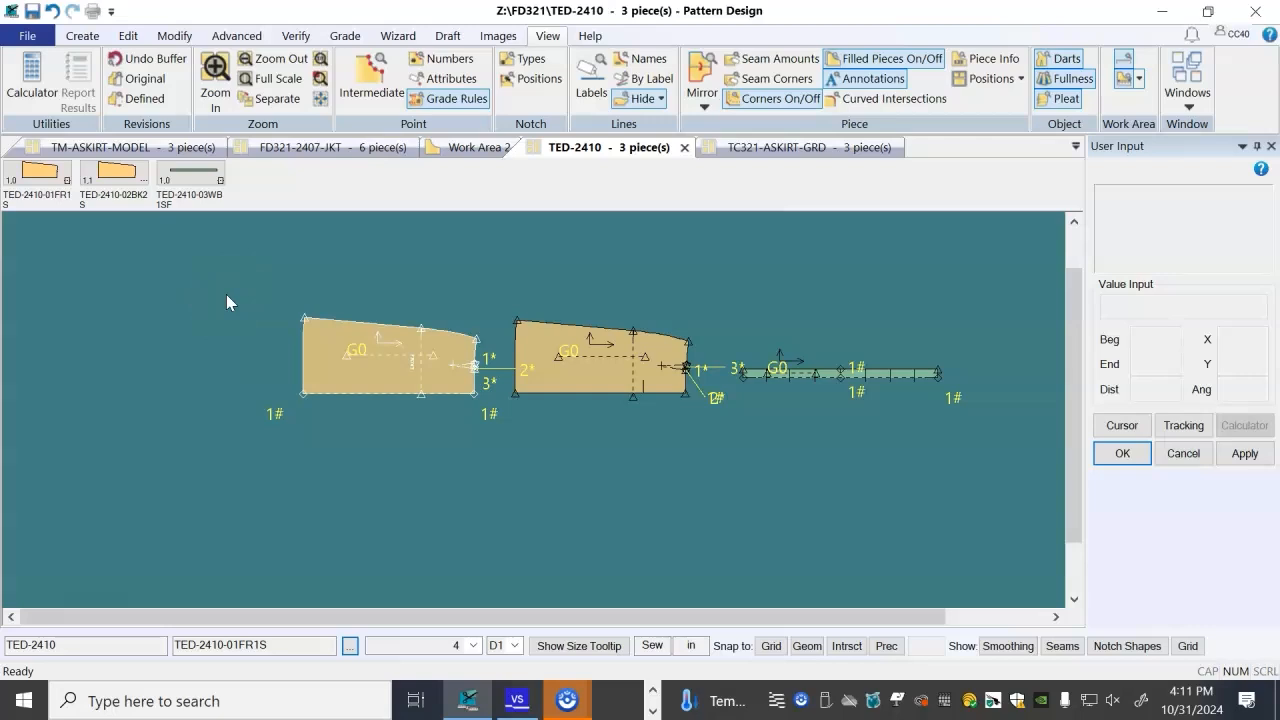
# - Select all points of the three TED-2410 pieces and set their D1 grade rule to -1 through Edit Point Info
pyautogui.rightClick(150, 256)
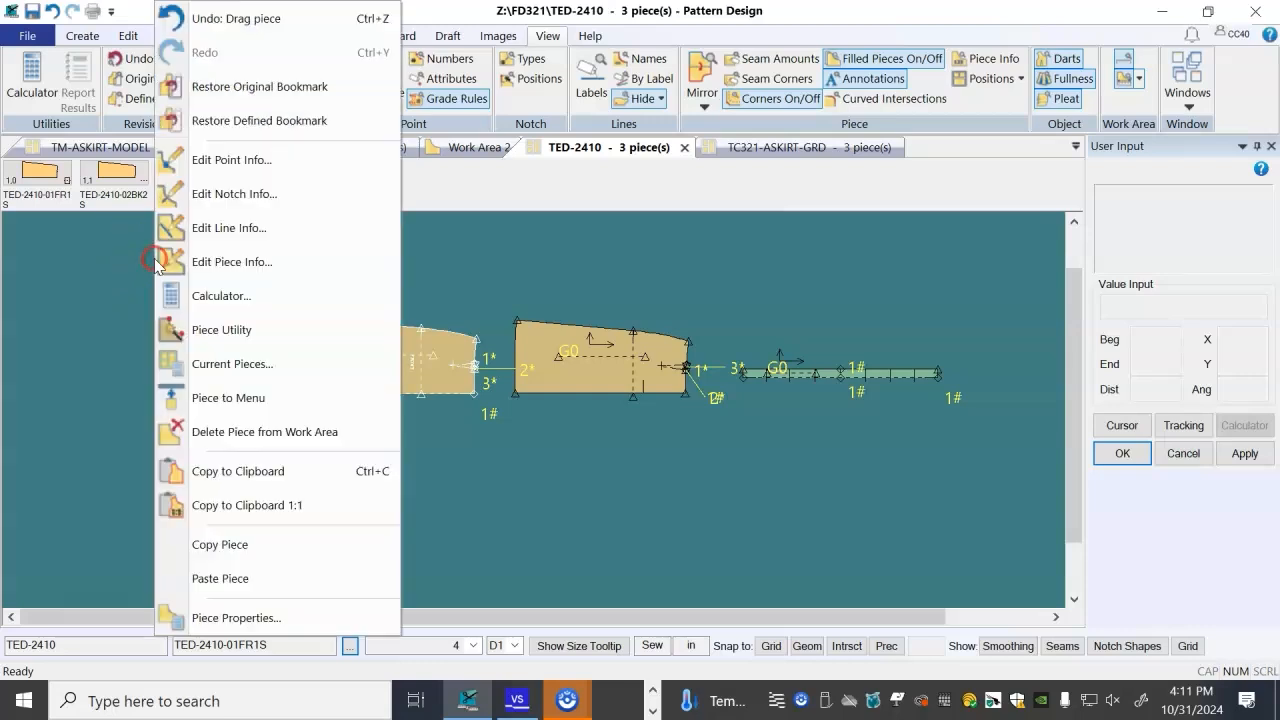
pyautogui.click(229, 161)
pyautogui.moveTo(618, 179); pyautogui.dragTo(1160, 300)
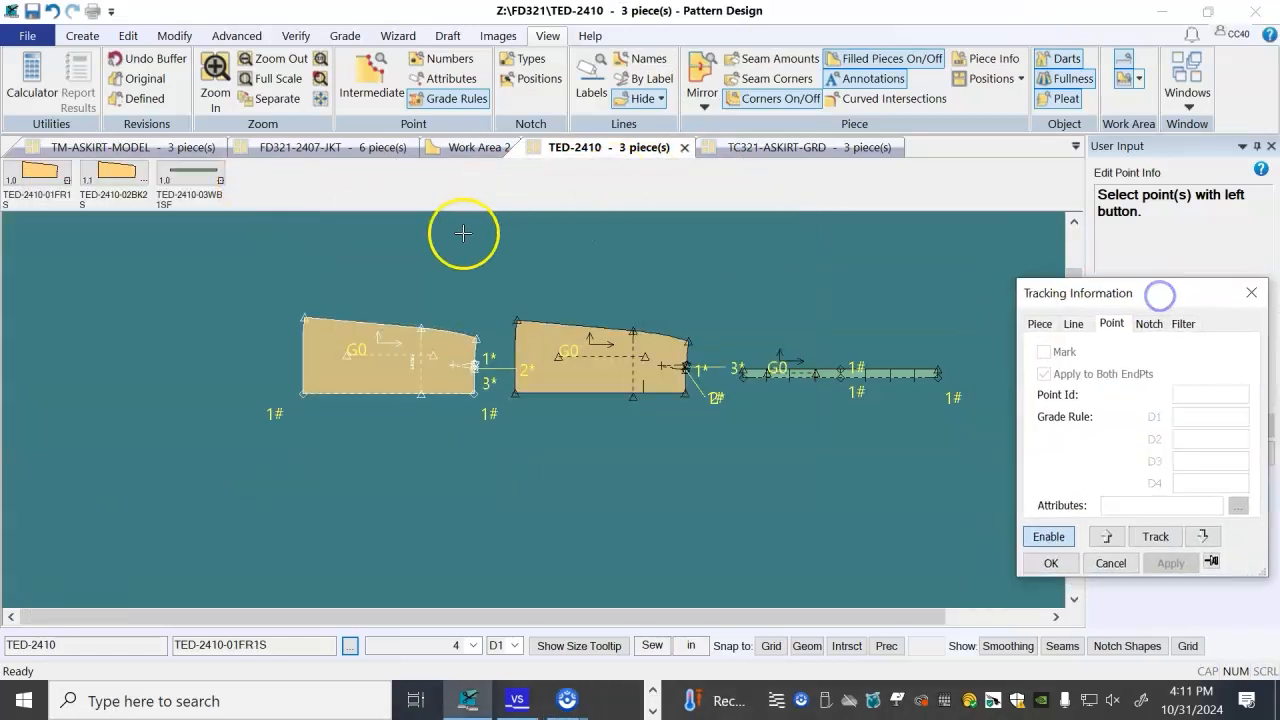
pyautogui.moveTo(225, 262); pyautogui.dragTo(993, 470)
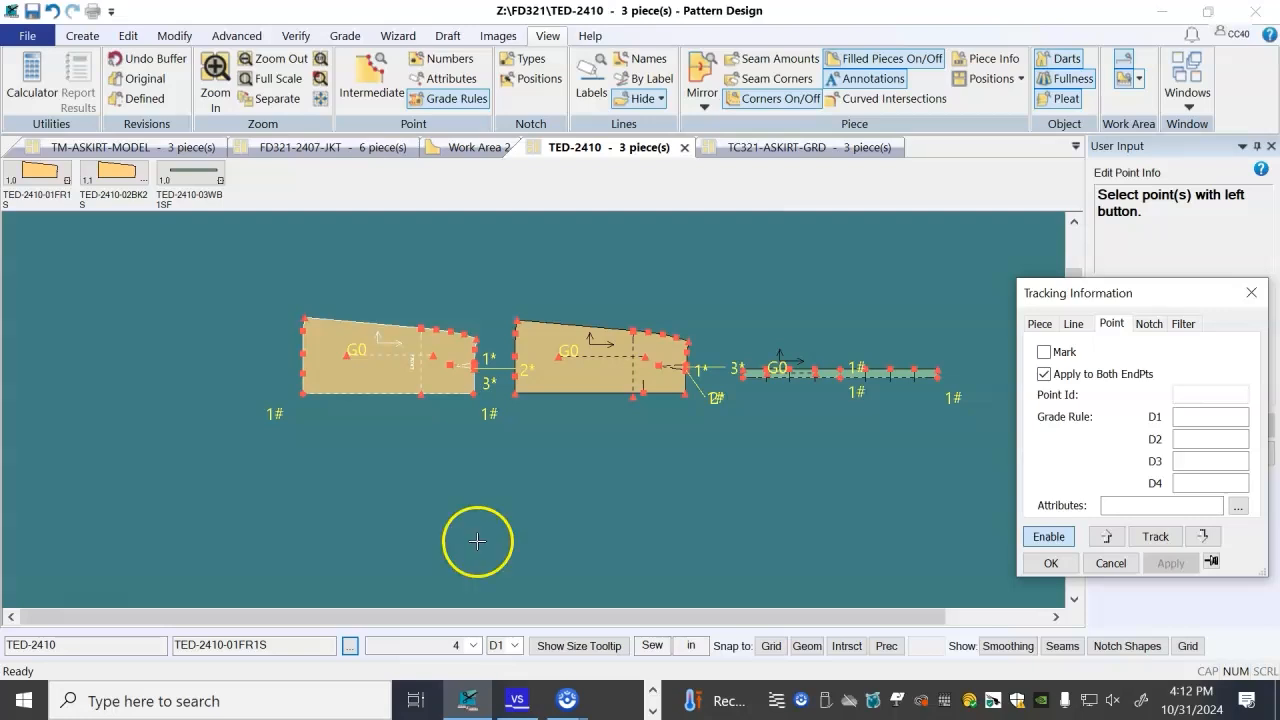
pyautogui.click(1193, 418)
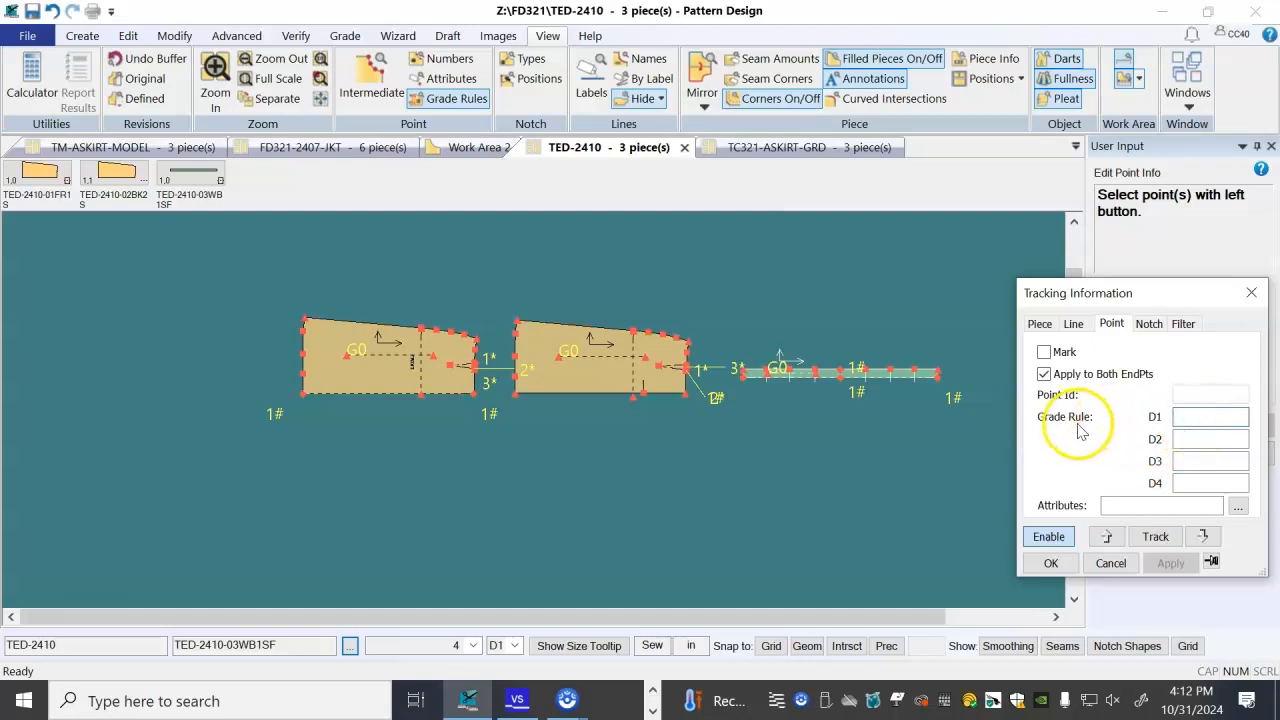
pyautogui.click(1171, 563)
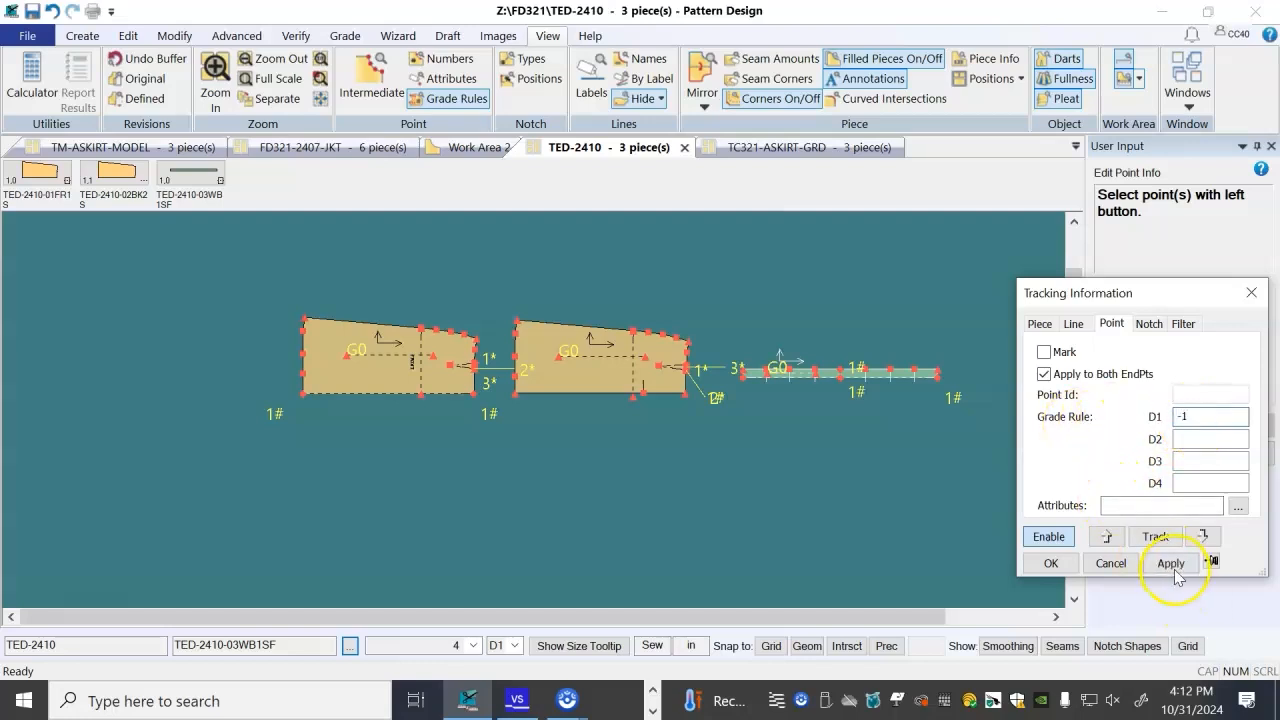
pyautogui.click(1056, 564)
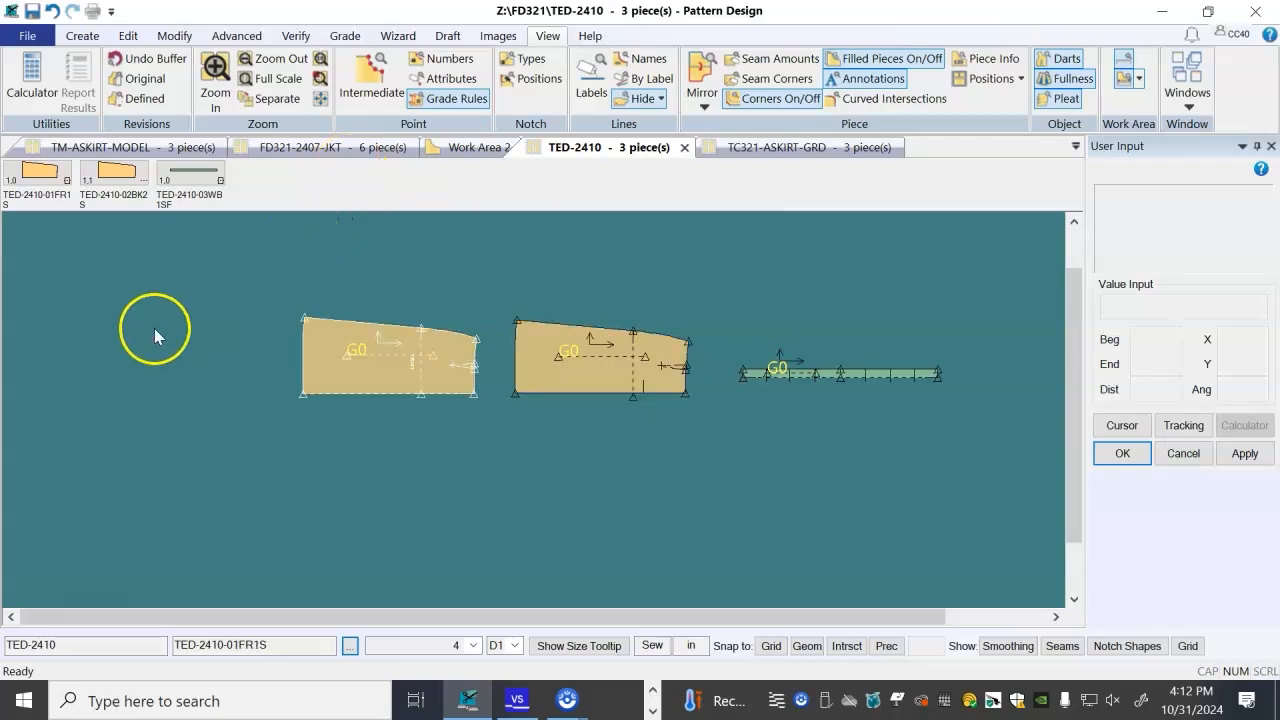
# - Repeat Edit Point Info on all points of the three pieces, applying D1 grade rule -1 again
pyautogui.rightClick(105, 255)
pyautogui.click(181, 164)
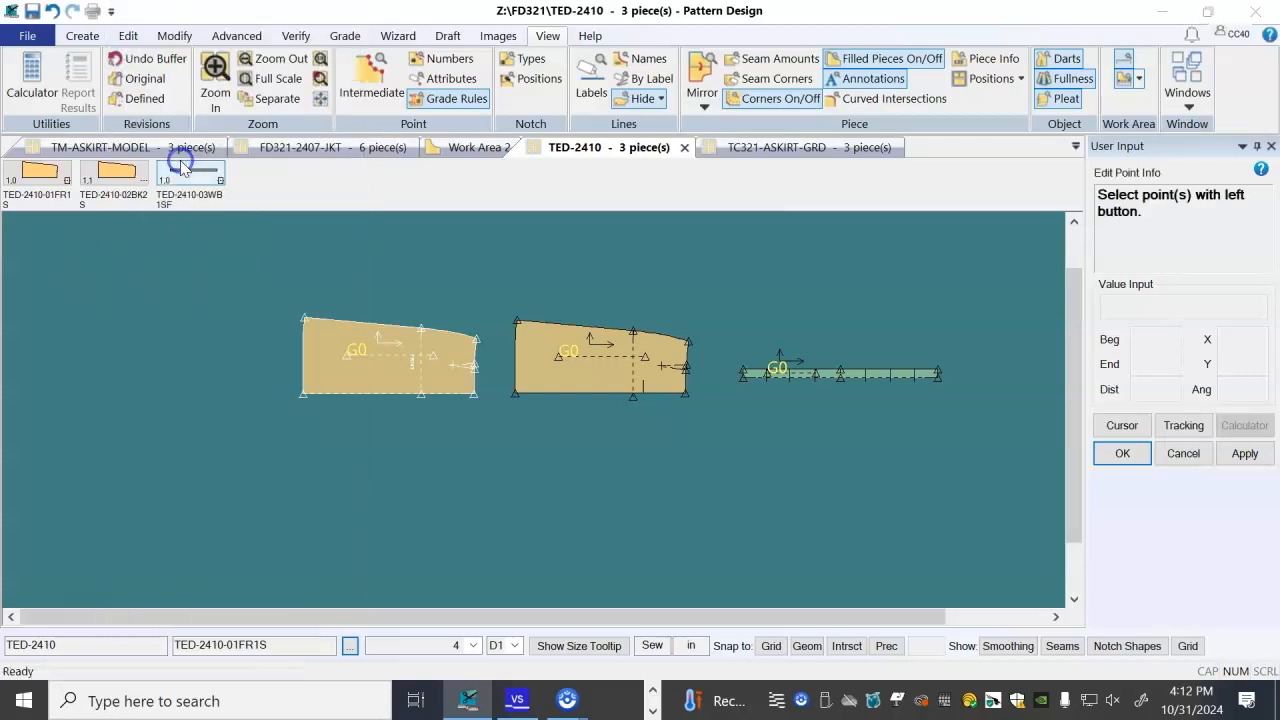
pyautogui.moveTo(251, 248); pyautogui.dragTo(972, 459)
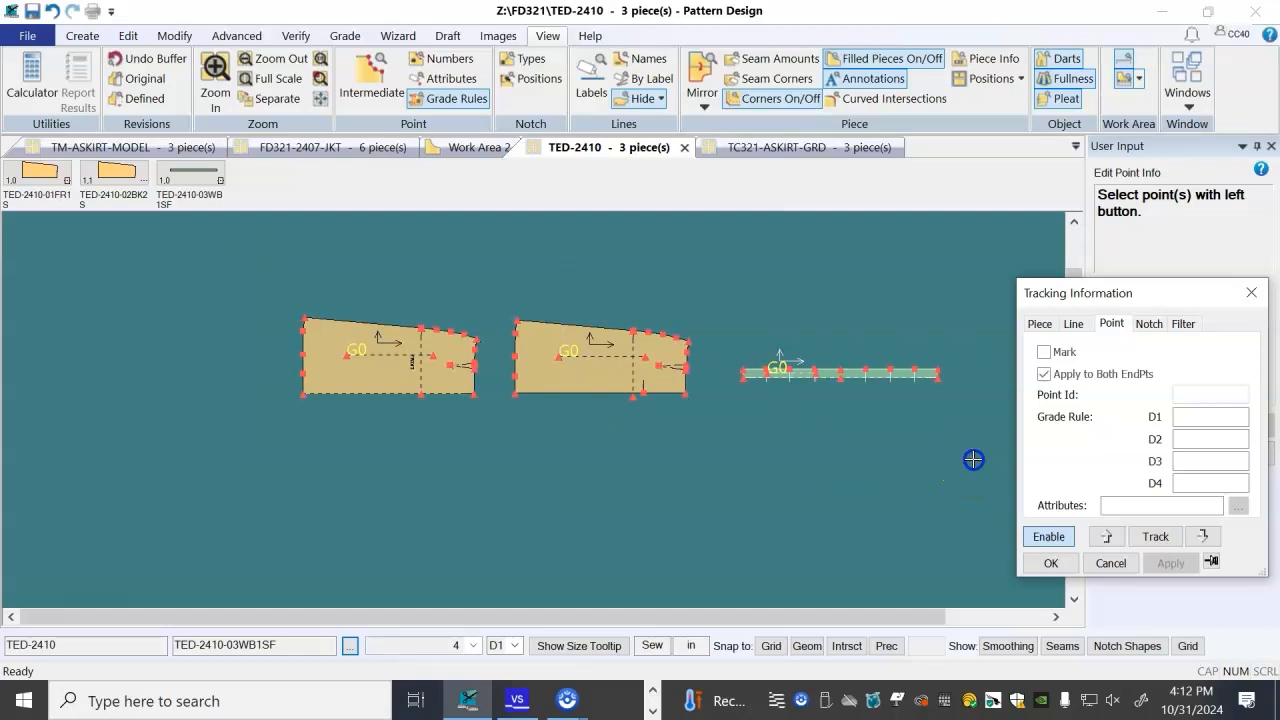
pyautogui.click(1190, 416)
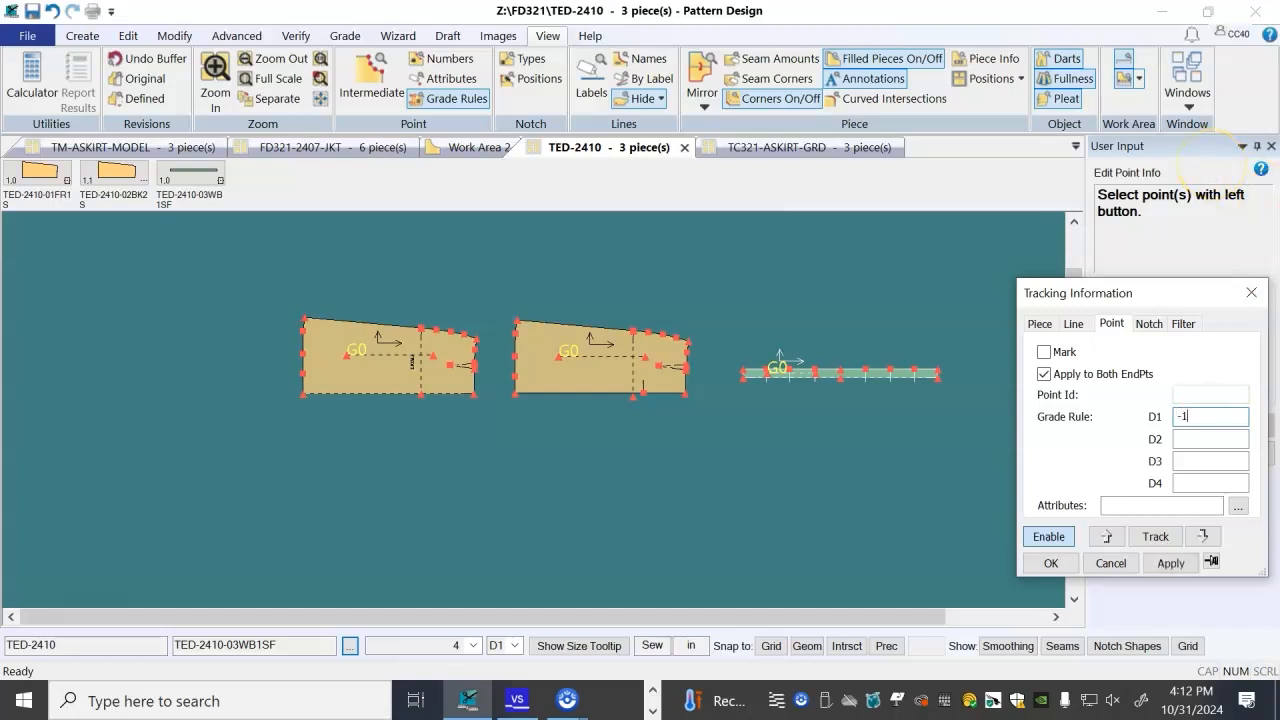
pyautogui.click(1160, 563)
pyautogui.click(1046, 564)
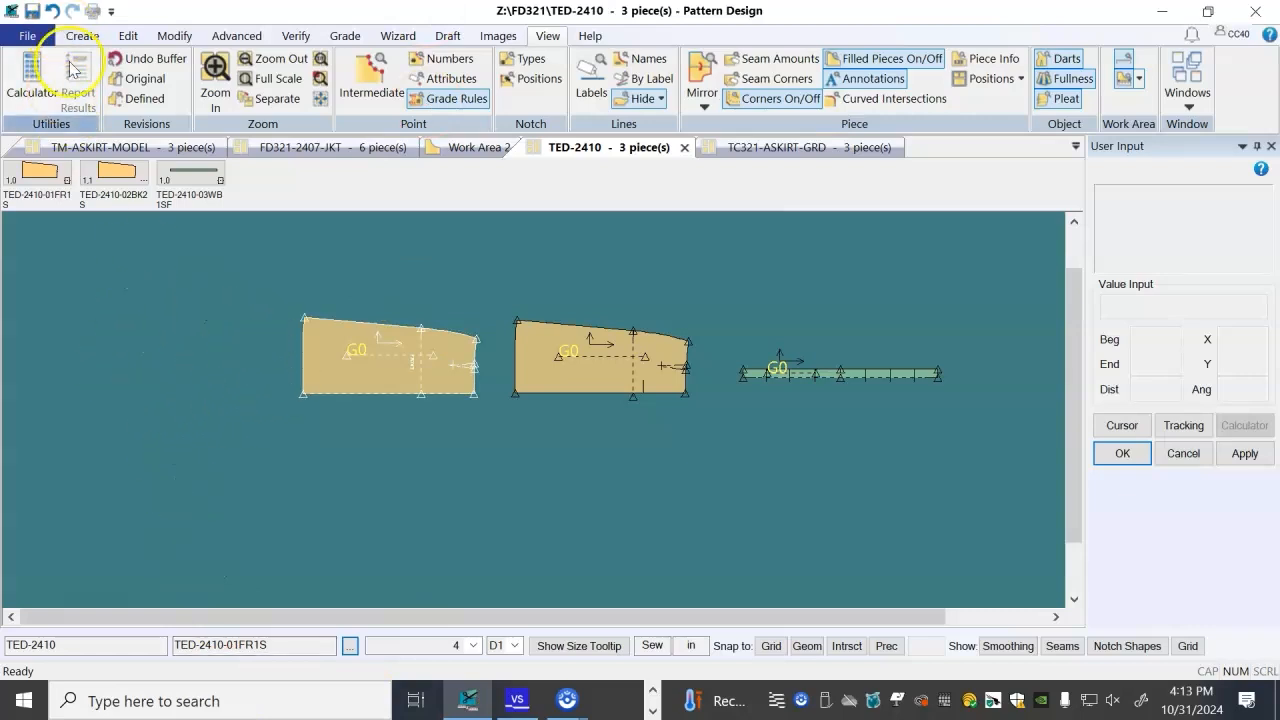
# - Apply D1 grade rule -1 once more to every point on the front, back and waistband
pyautogui.rightClick(88, 245)
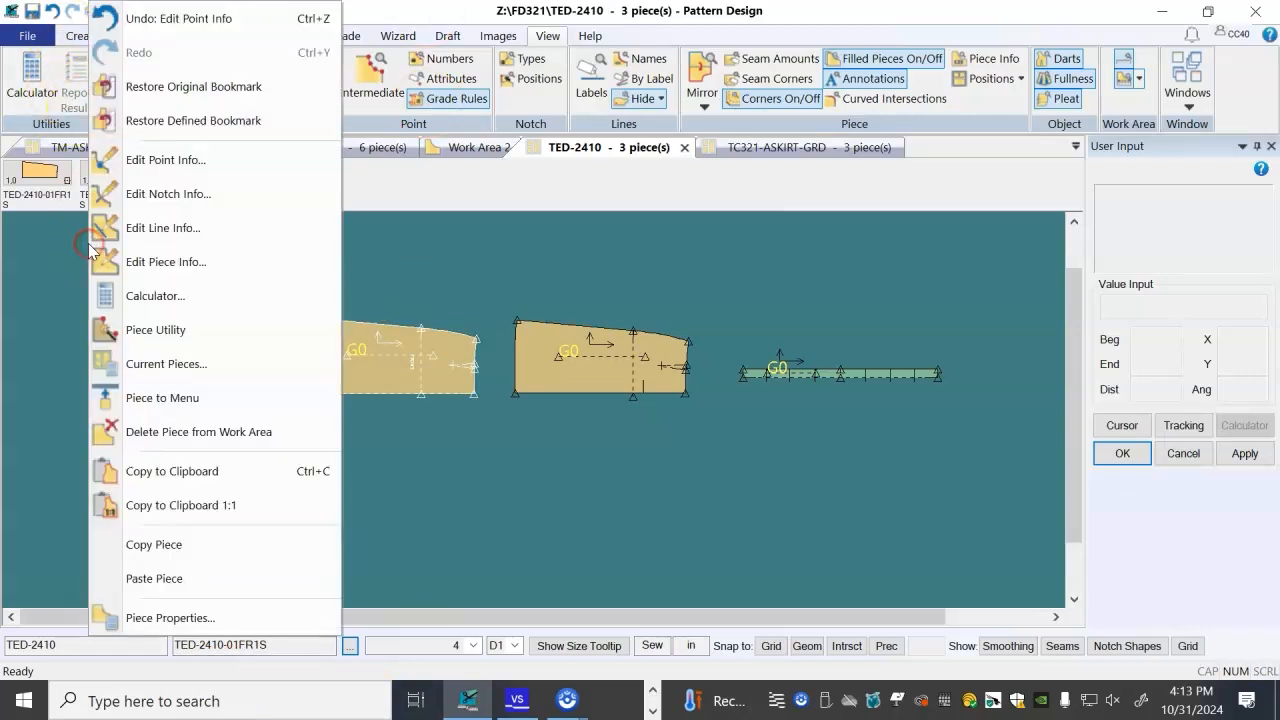
pyautogui.click(150, 162)
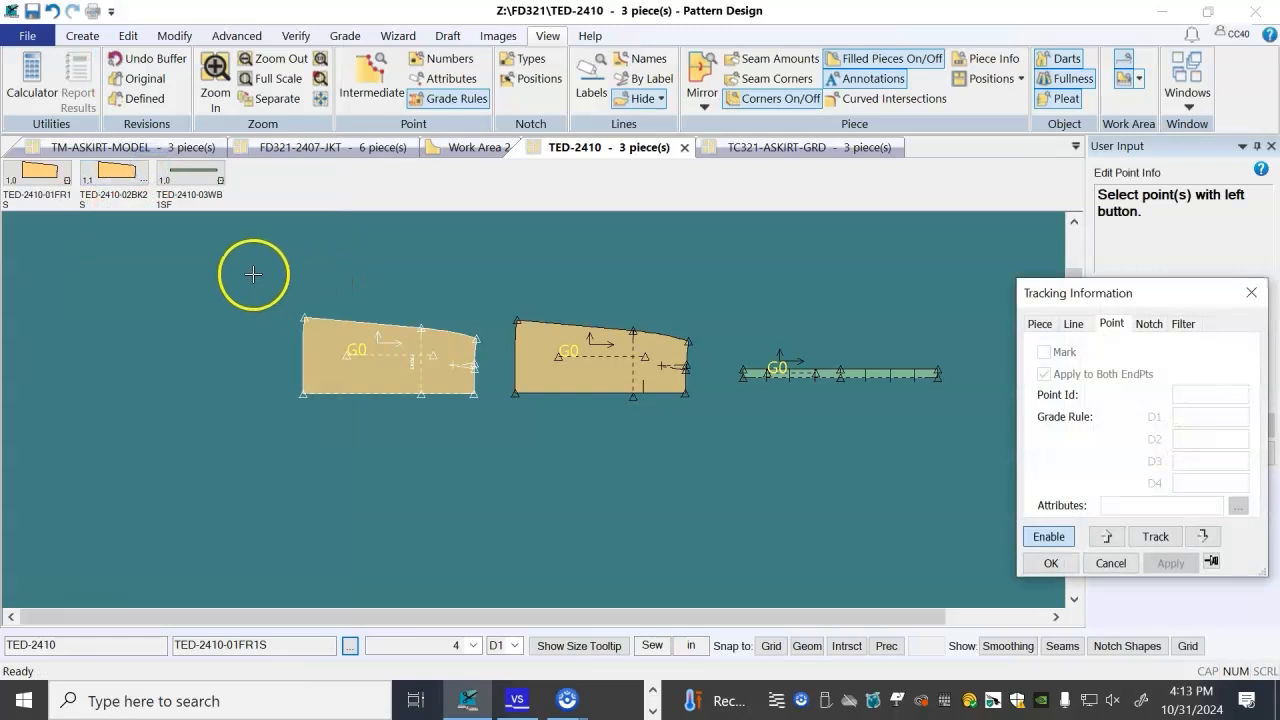
pyautogui.moveTo(251, 271); pyautogui.dragTo(982, 460)
pyautogui.click(1207, 416)
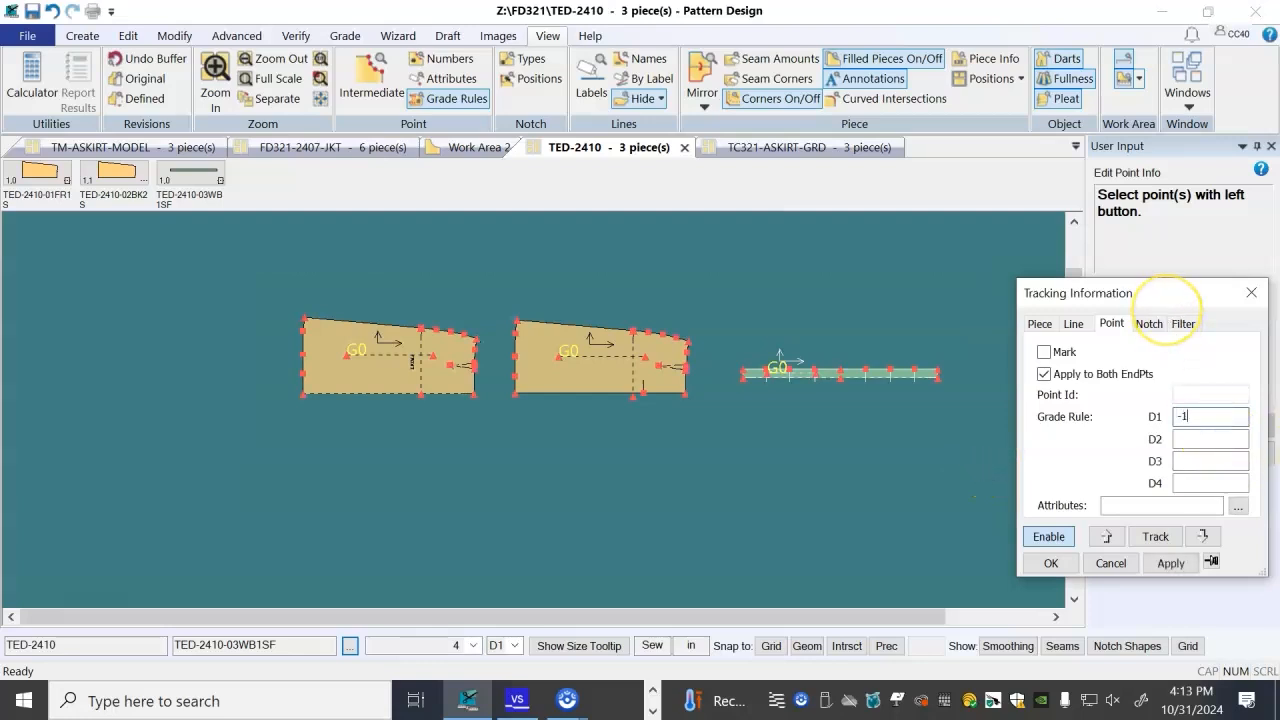
pyautogui.click(1170, 563)
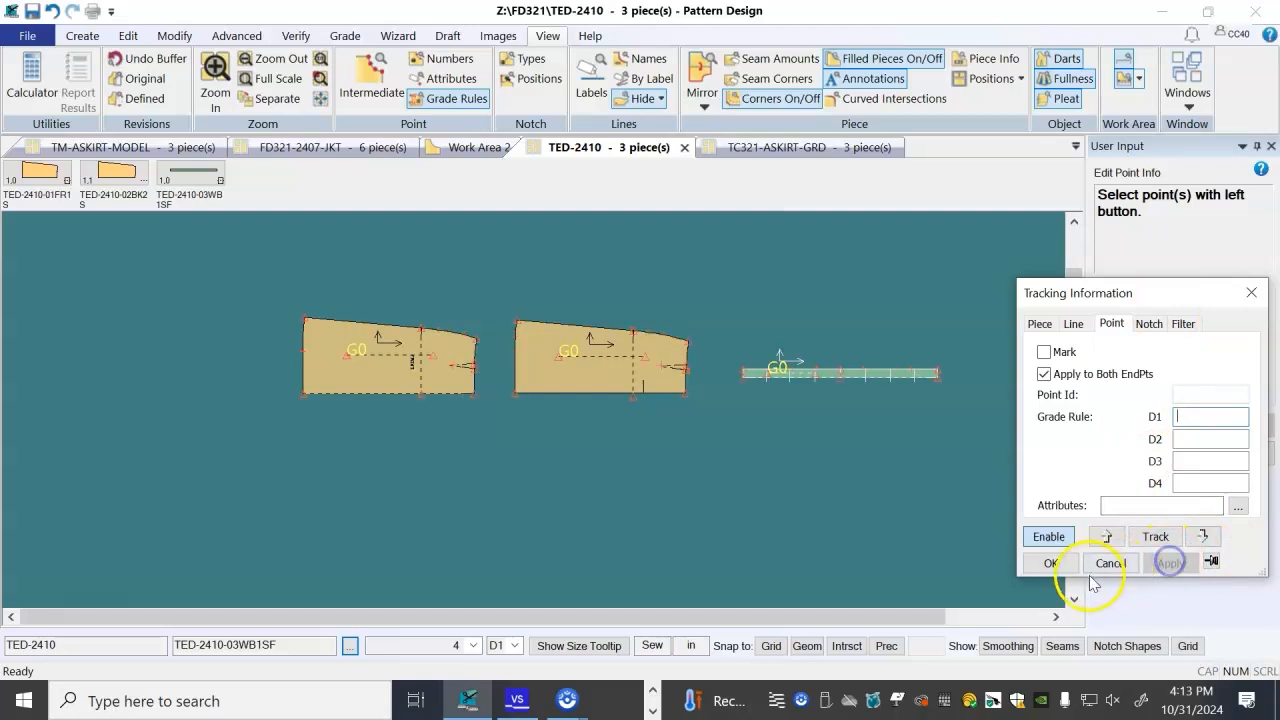
pyautogui.click(1050, 563)
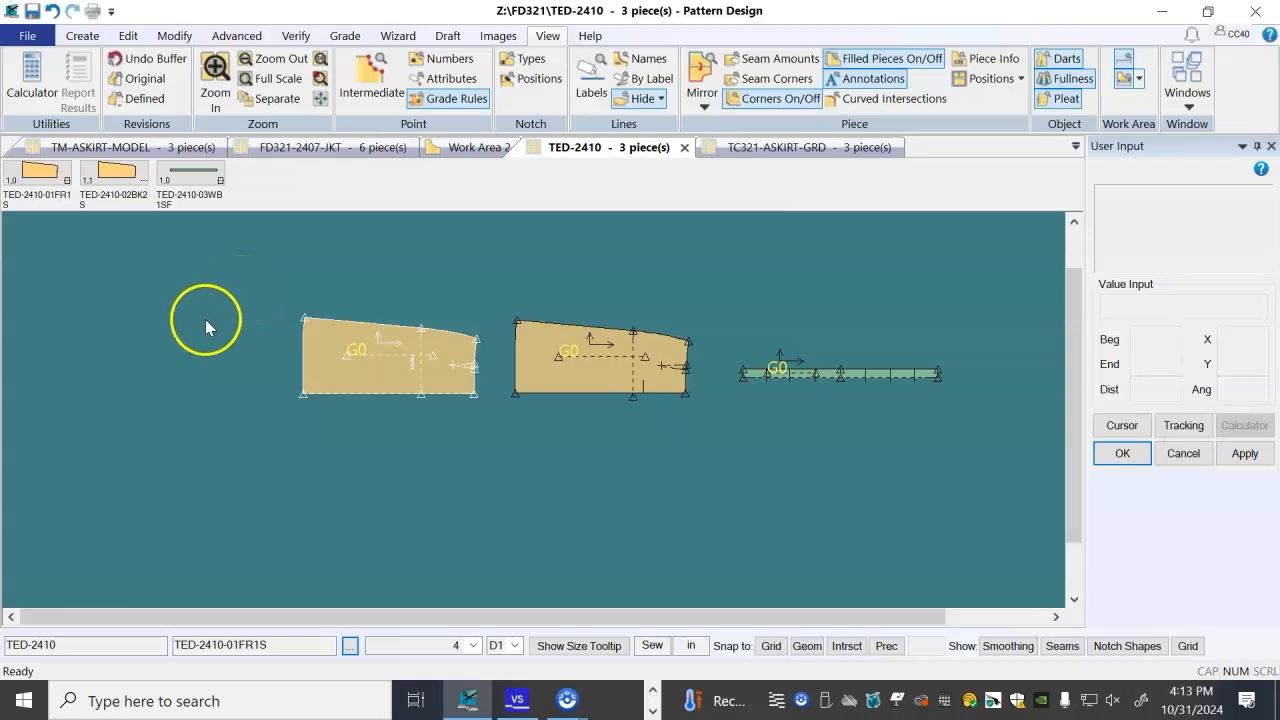
# - Start Edit Point Info for the TED-2410 front piece and move the Tracking Information dialog clear of the piece
pyautogui.press('F9')
pyautogui.scroll(-1, 573, 487)
pyautogui.scroll(-1, 504, 484)
pyautogui.moveTo(503, 487); pyautogui.dragTo(438, 466)
pyautogui.click(128, 366)
pyautogui.rightClick(81, 271)
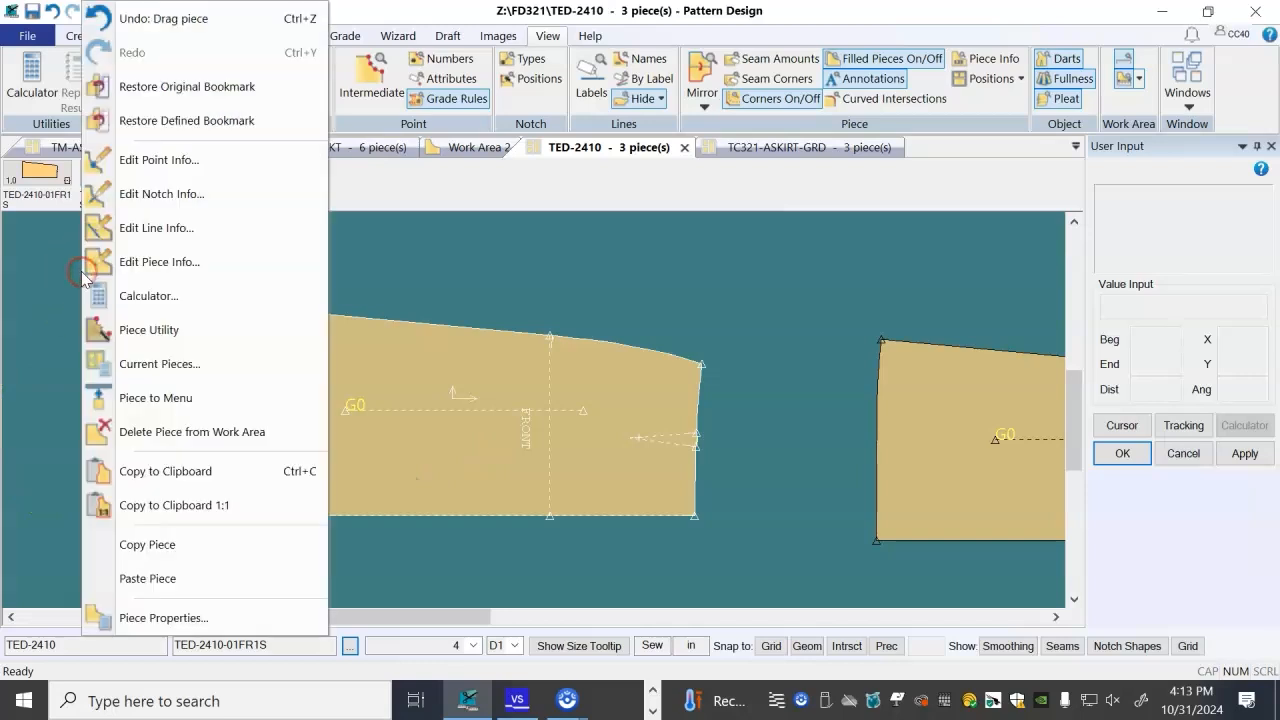
pyautogui.click(163, 158)
pyautogui.moveTo(1191, 292); pyautogui.dragTo(1018, 252)
# - Select the front's corner point where the waist meets the centre-front edge and assign it D1 grade rule 1
pyautogui.scroll(3, 726, 504)
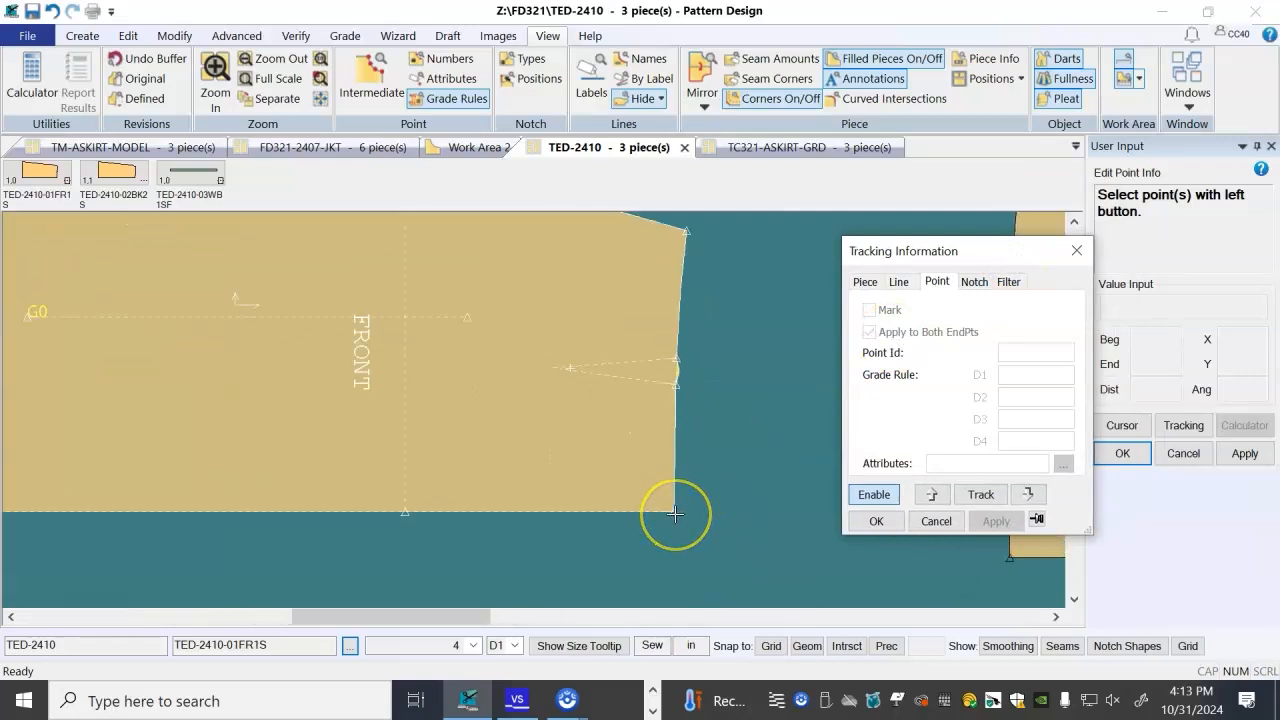
pyautogui.click(690, 531)
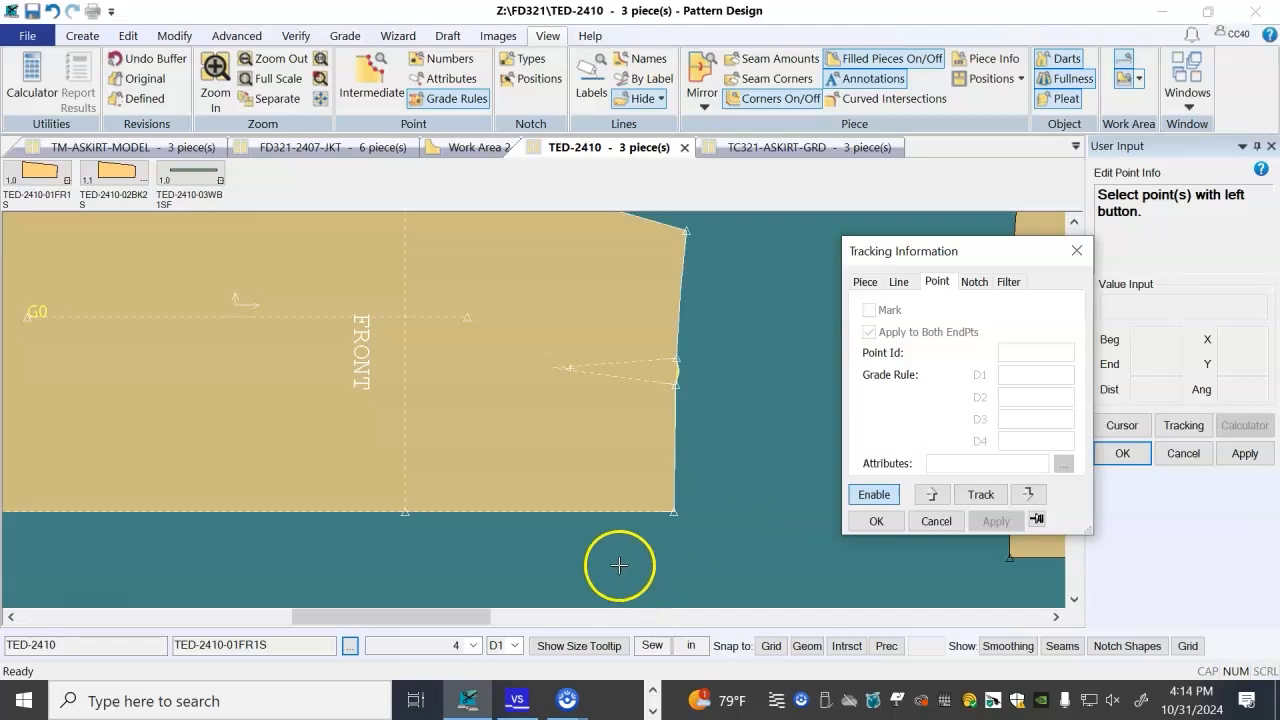
pyautogui.click(699, 537)
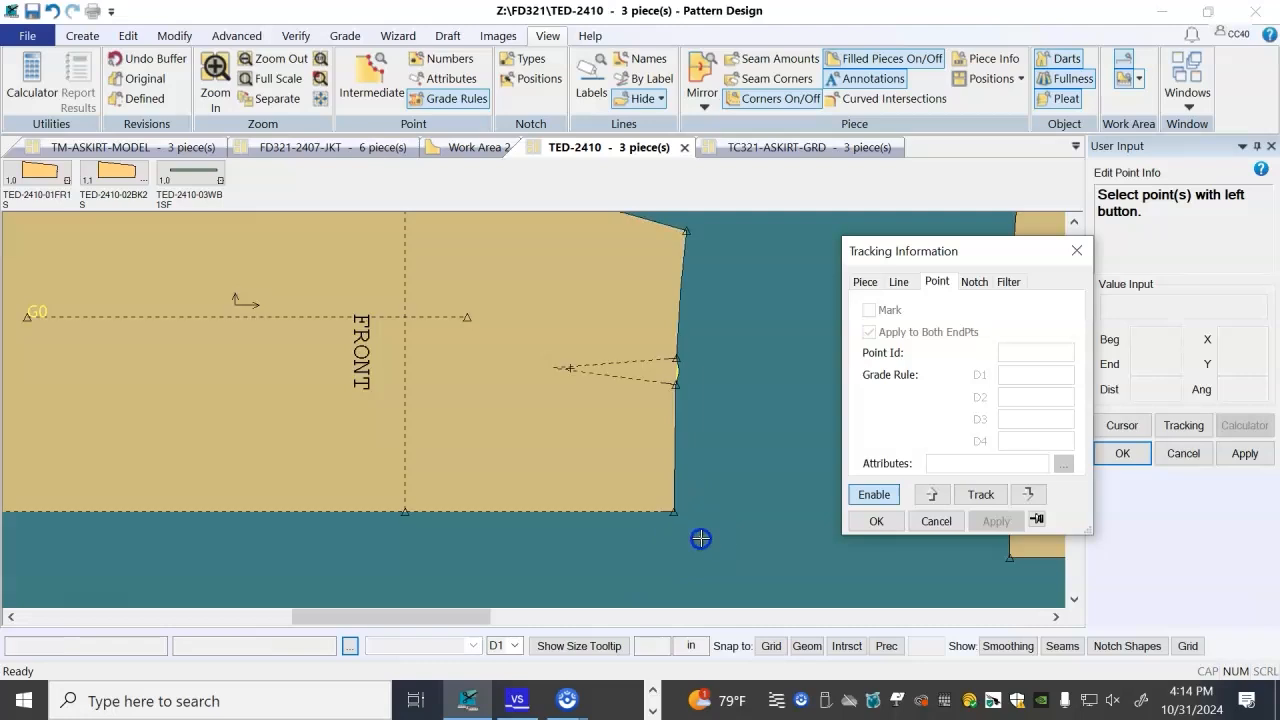
pyautogui.scroll(-1, 667, 507)
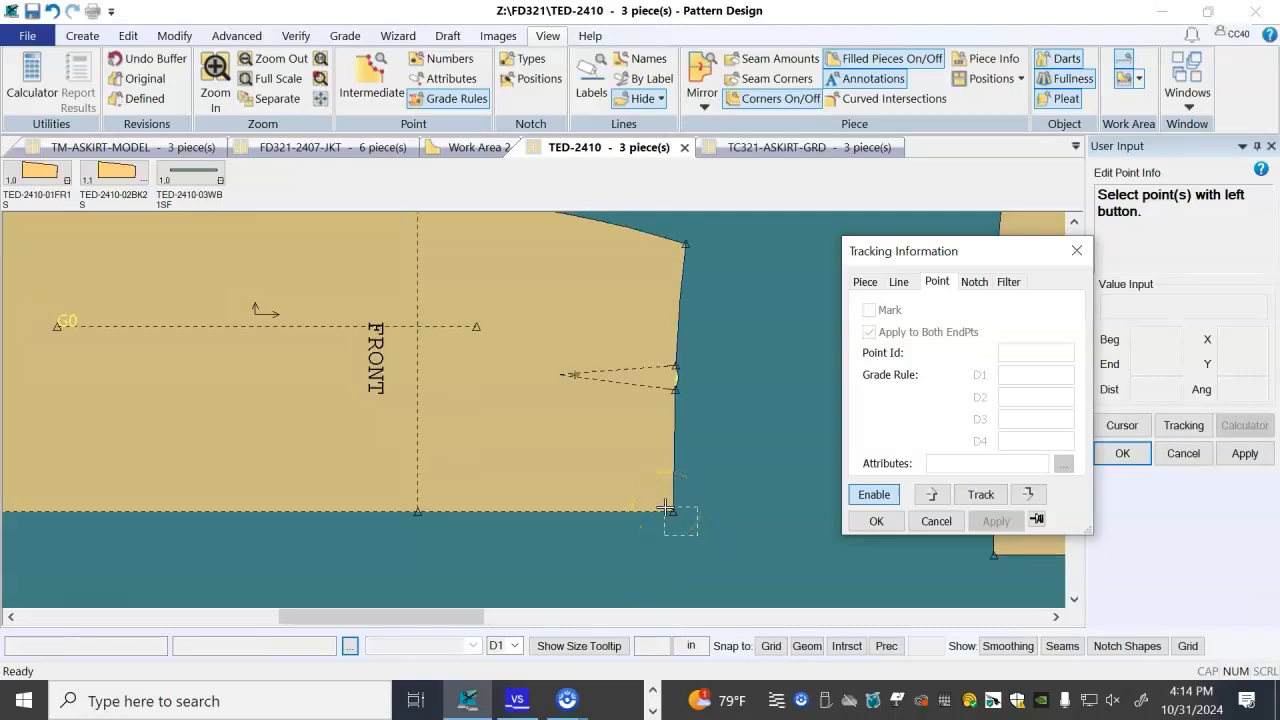
pyautogui.click(670, 510)
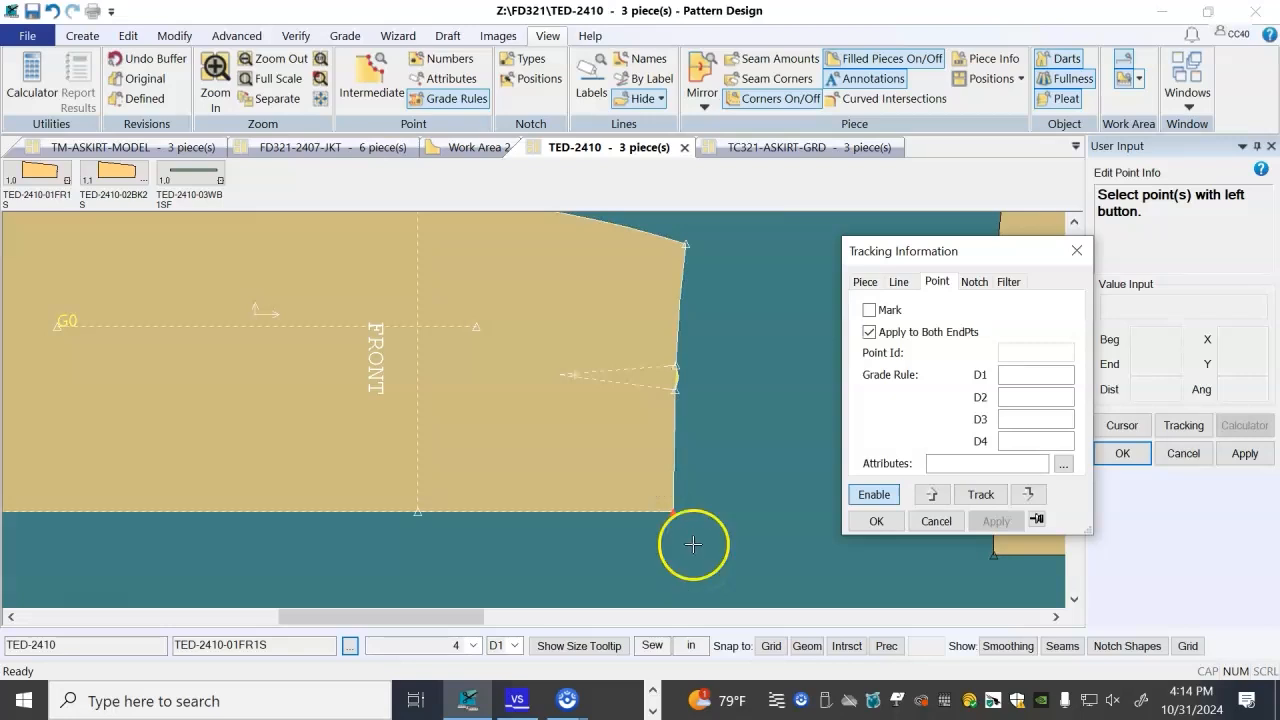
pyautogui.click(692, 545)
pyautogui.click(677, 474)
pyautogui.click(711, 566)
pyautogui.click(663, 508)
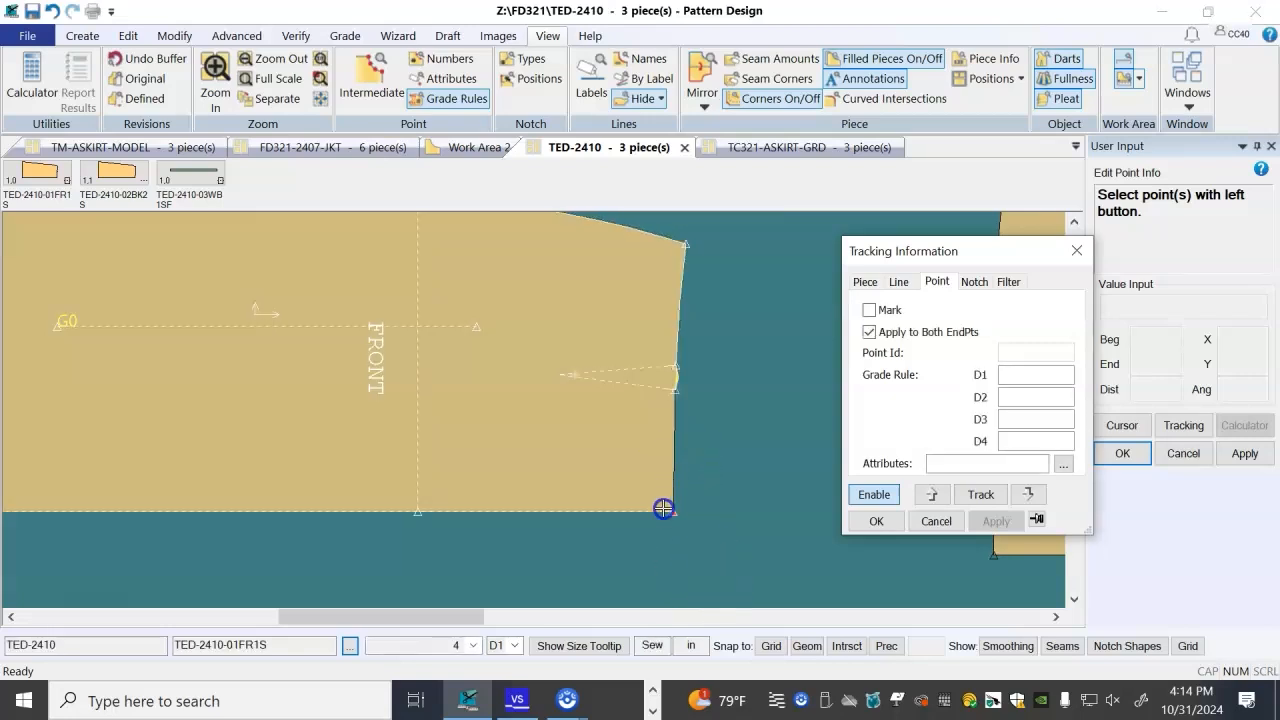
pyautogui.moveTo(714, 546); pyautogui.dragTo(663, 504)
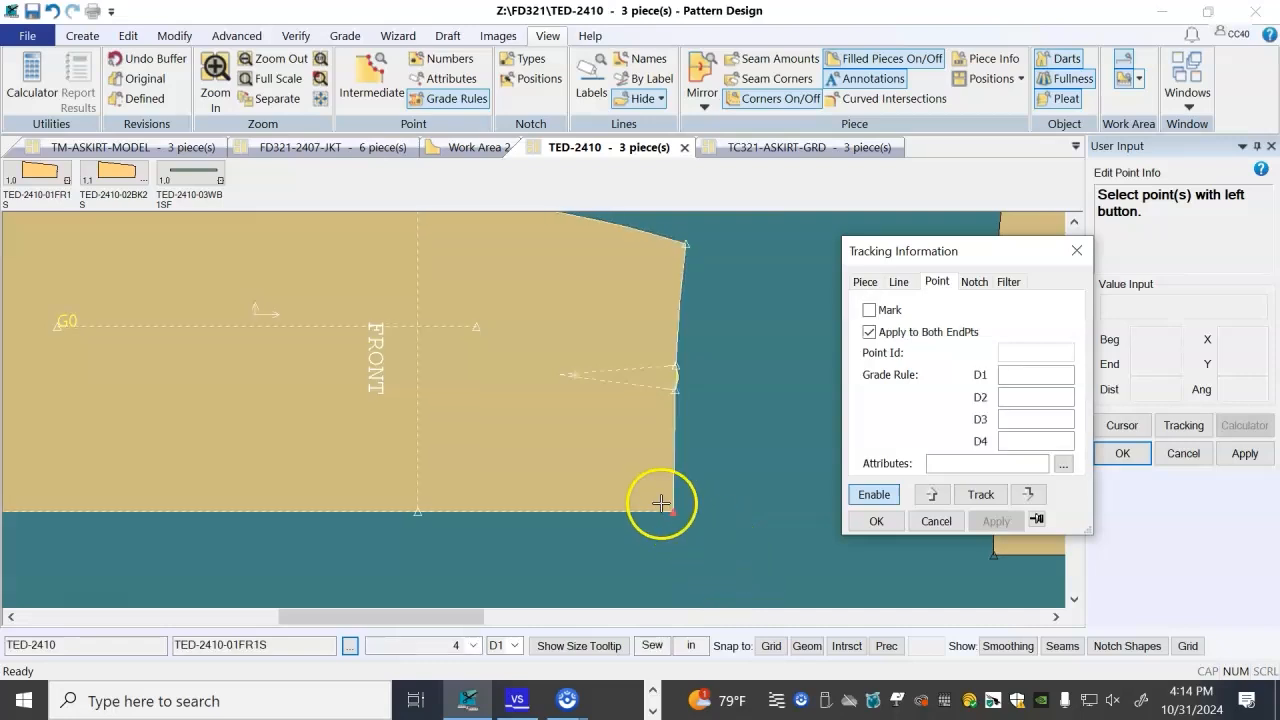
pyautogui.click(1040, 374)
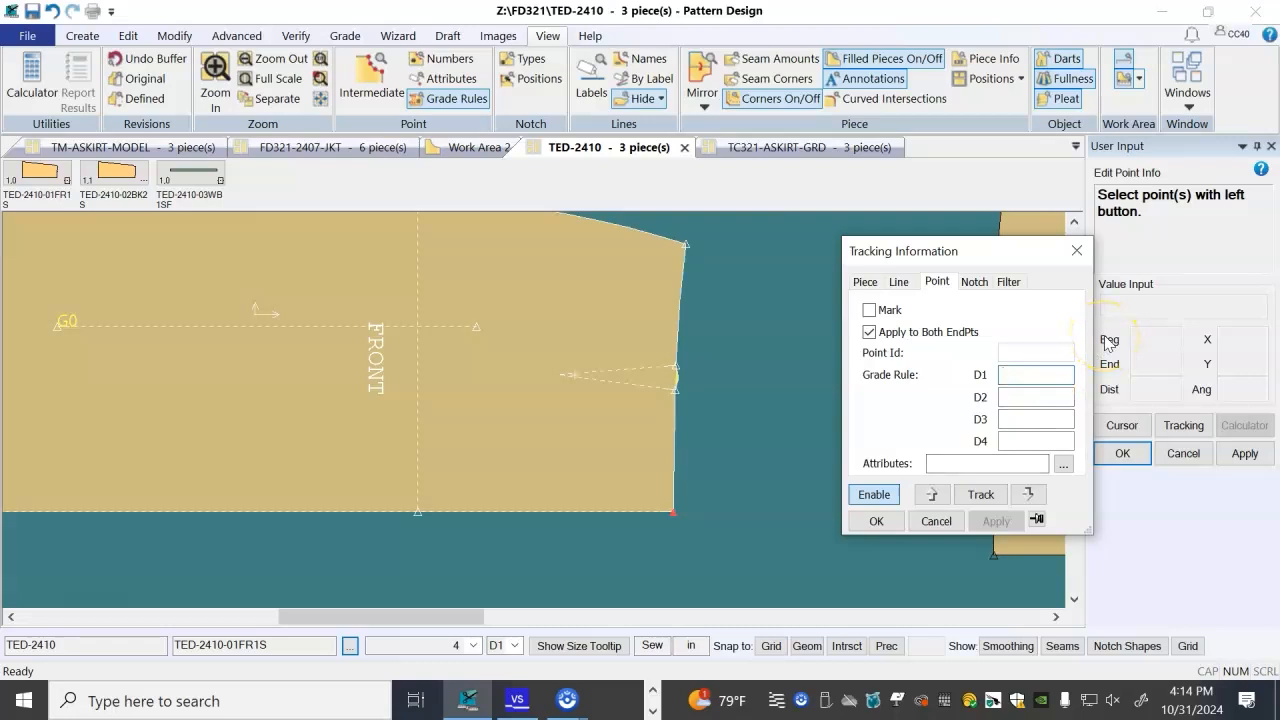
pyautogui.write('1')
pyautogui.click(996, 521)
# - Assign D1 grade rule 2 to the front's corner point where the hem meets the centre-front edge
pyautogui.scroll(-3, 749, 503)
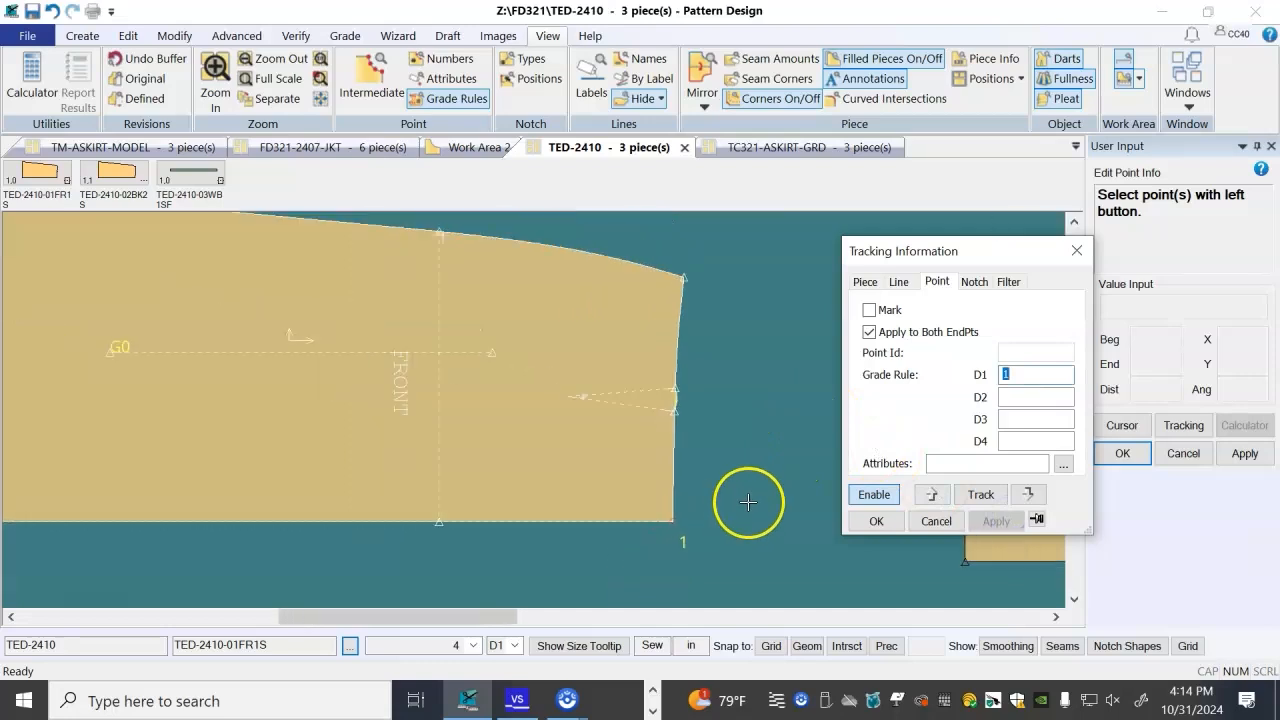
pyautogui.scroll(2, 183, 526)
pyautogui.scroll(2, 200, 491)
pyautogui.click(261, 513)
pyautogui.click(1046, 378)
pyautogui.write('2')
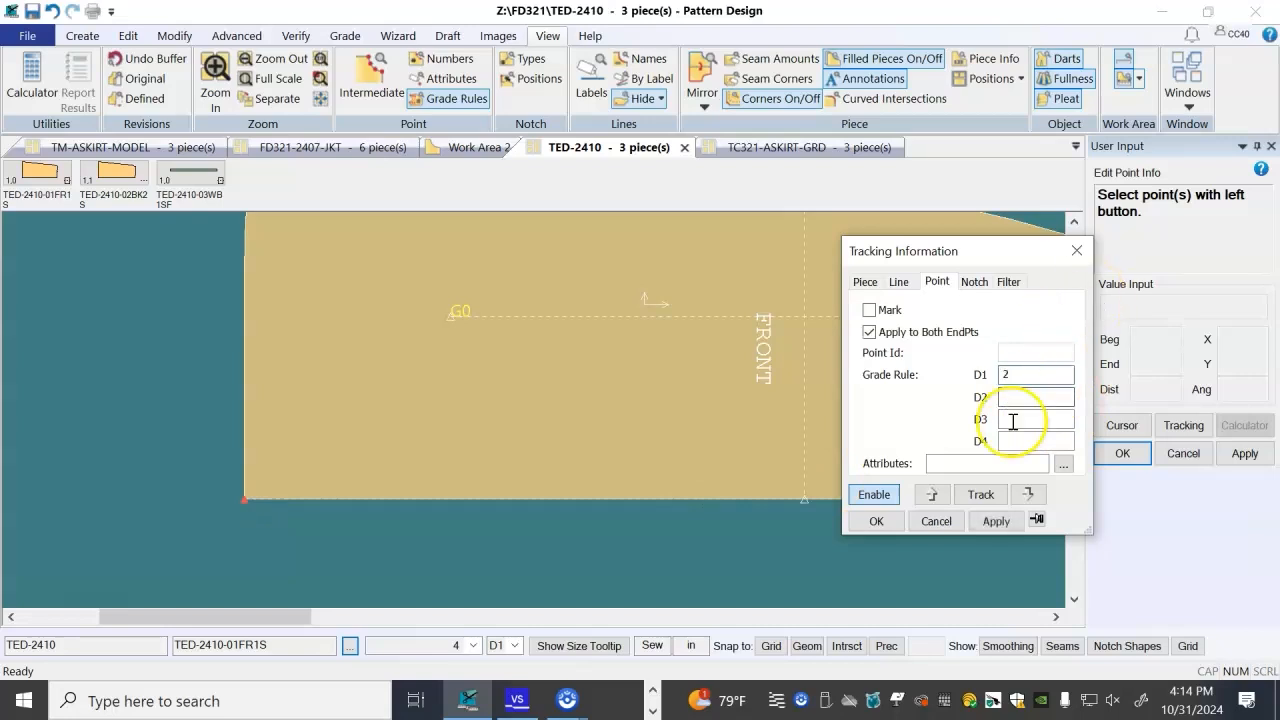
pyautogui.click(1004, 528)
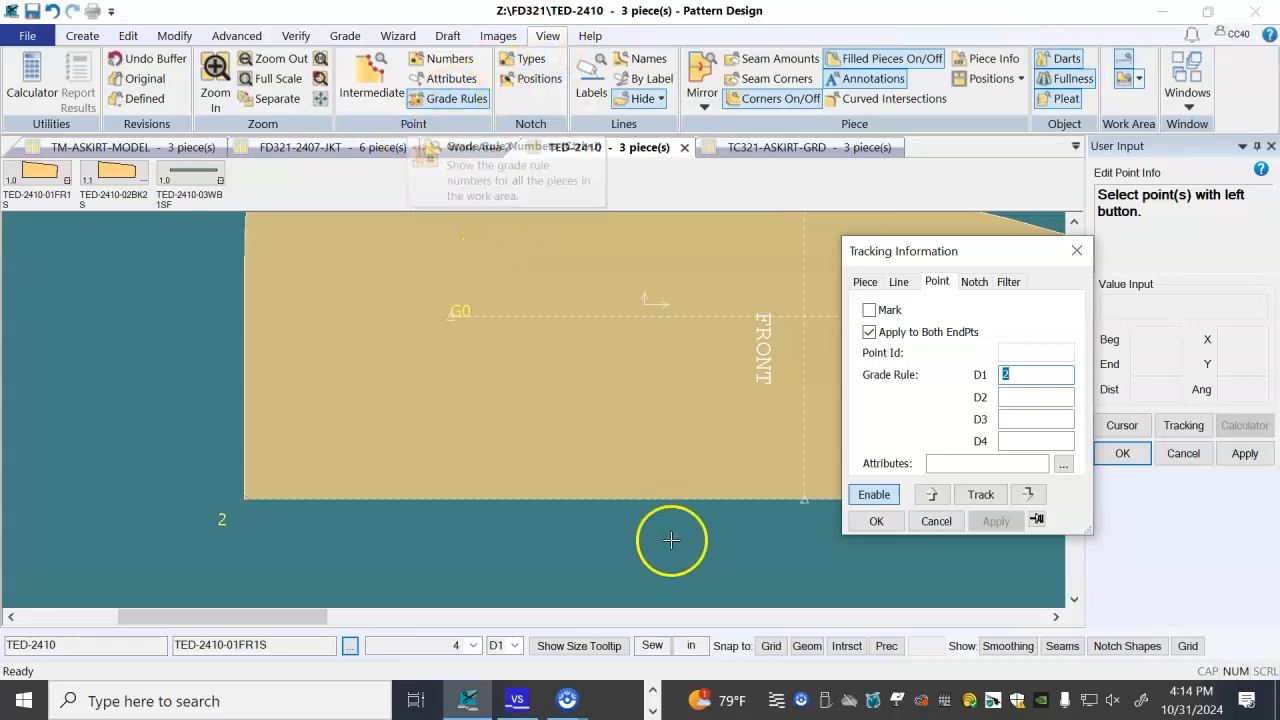
# - Assign D1 grade rule 3 to the front's corner point where the hem meets the side seam
pyautogui.scroll(-3, 566, 523)
pyautogui.scroll(3, 363, 260)
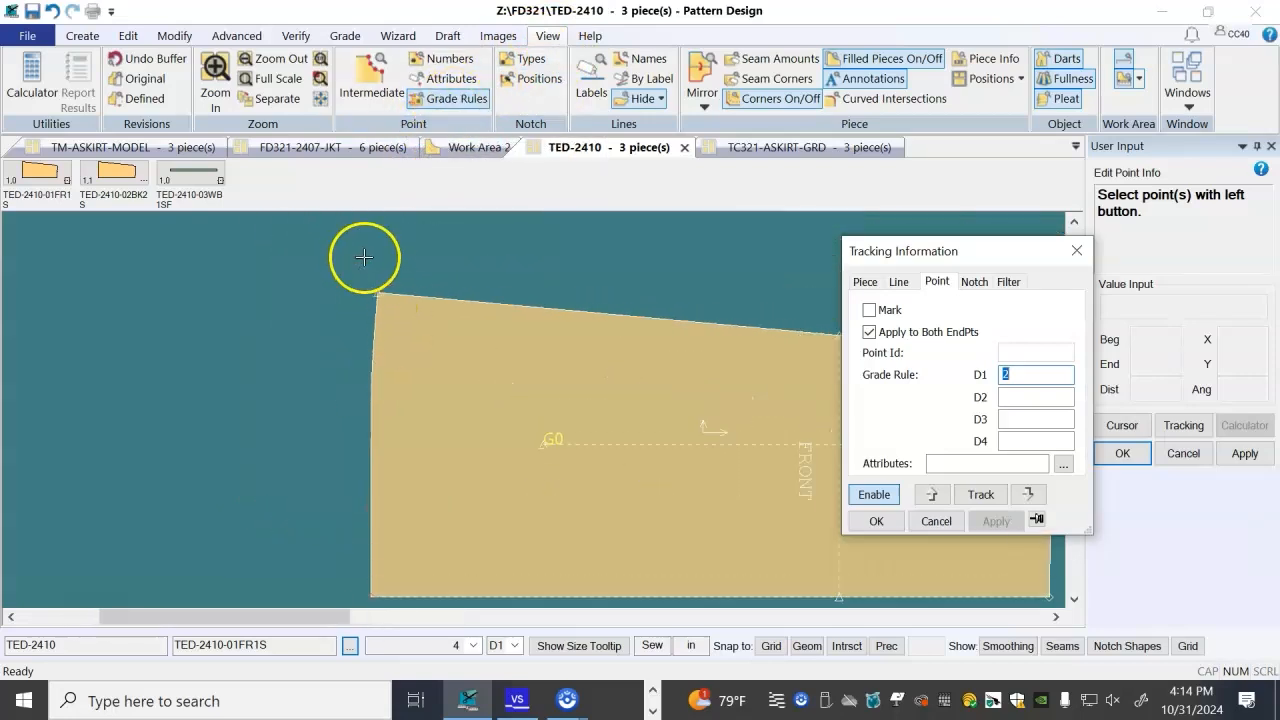
pyautogui.click(359, 264)
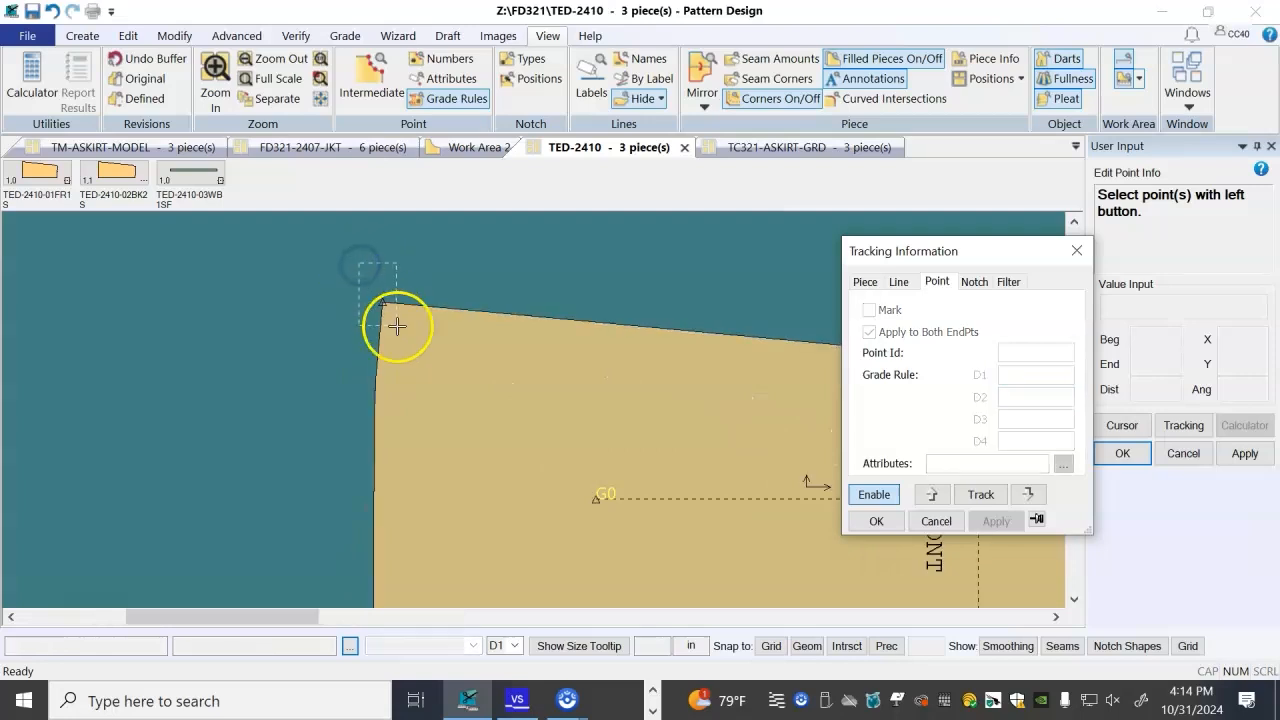
pyautogui.click(395, 311)
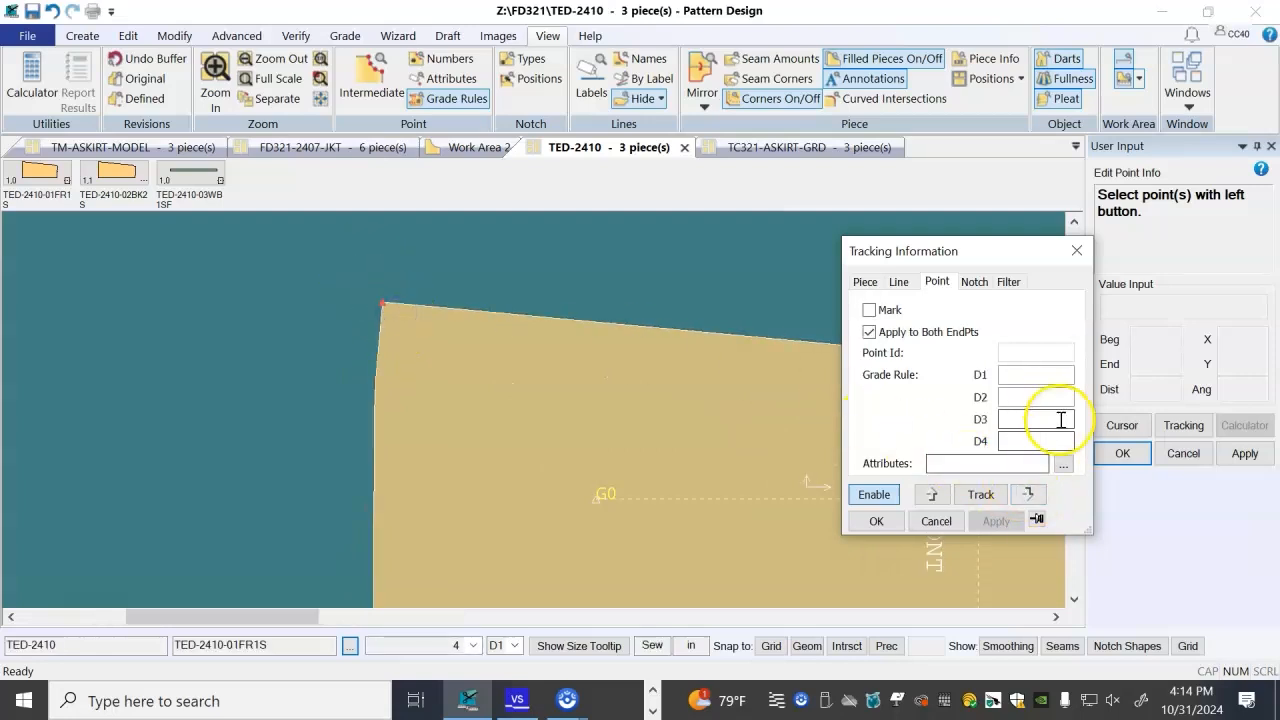
pyautogui.click(1030, 374)
pyautogui.write('3')
pyautogui.click(1000, 521)
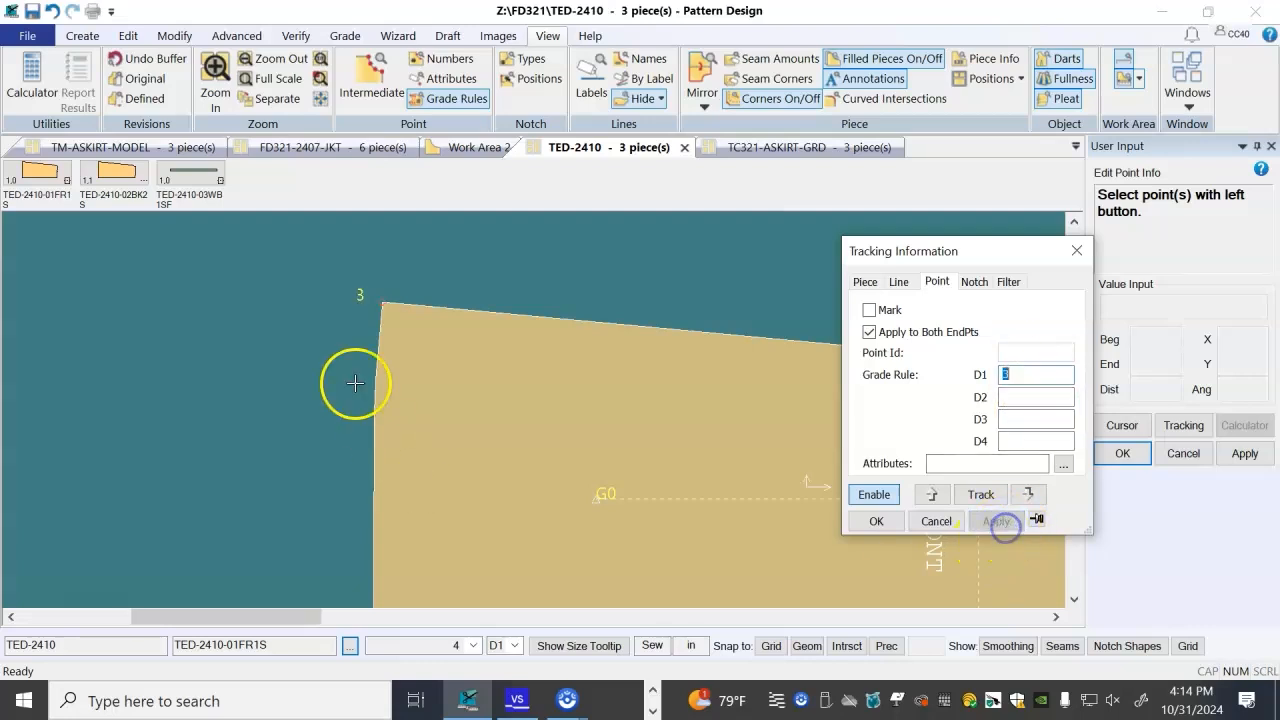
# - Assign D1 grade rule 4 to the side-seam point at the end of the front's dashed hip line
pyautogui.scroll(-2, 170, 340)
pyautogui.scroll(5, 600, 340)
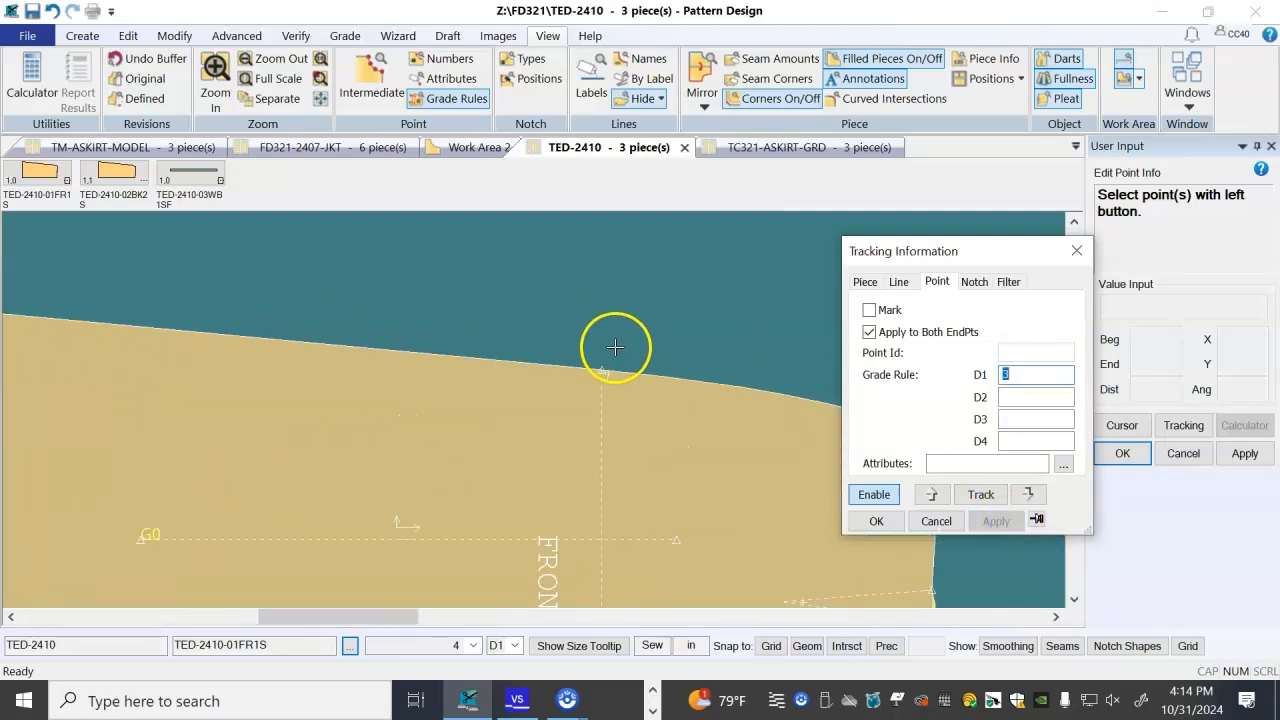
pyautogui.click(606, 381)
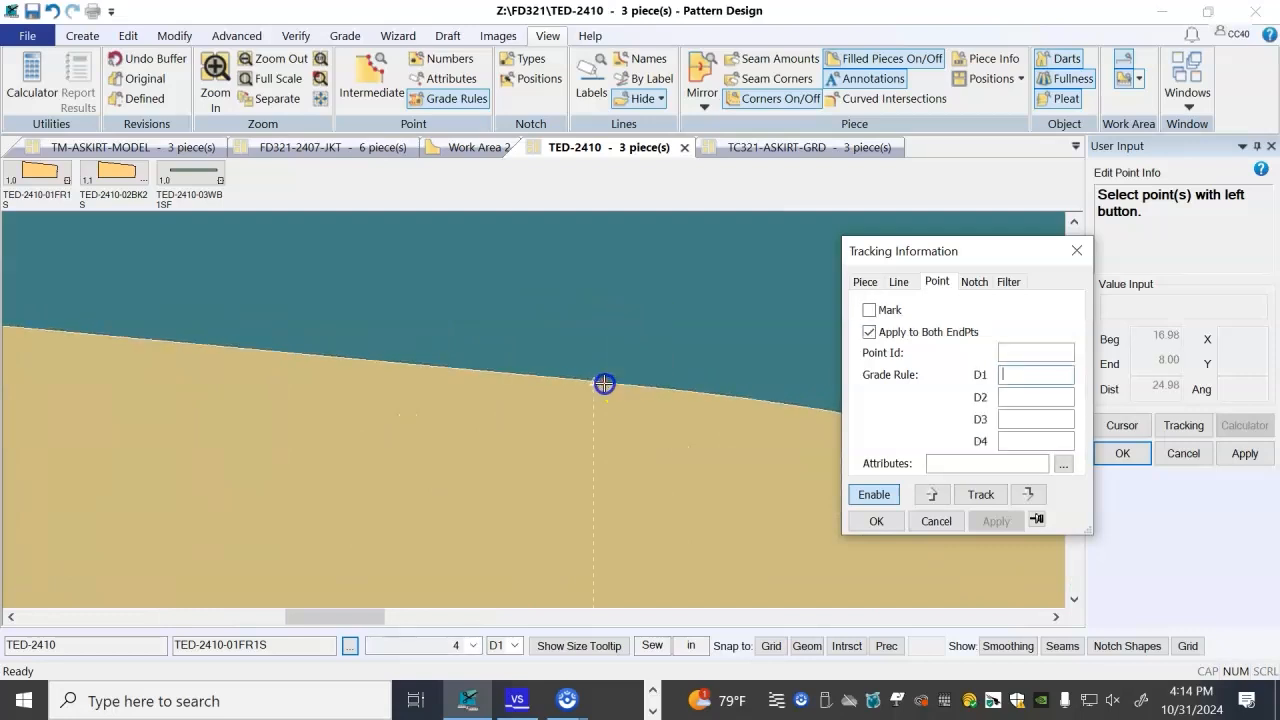
pyautogui.click(1037, 377)
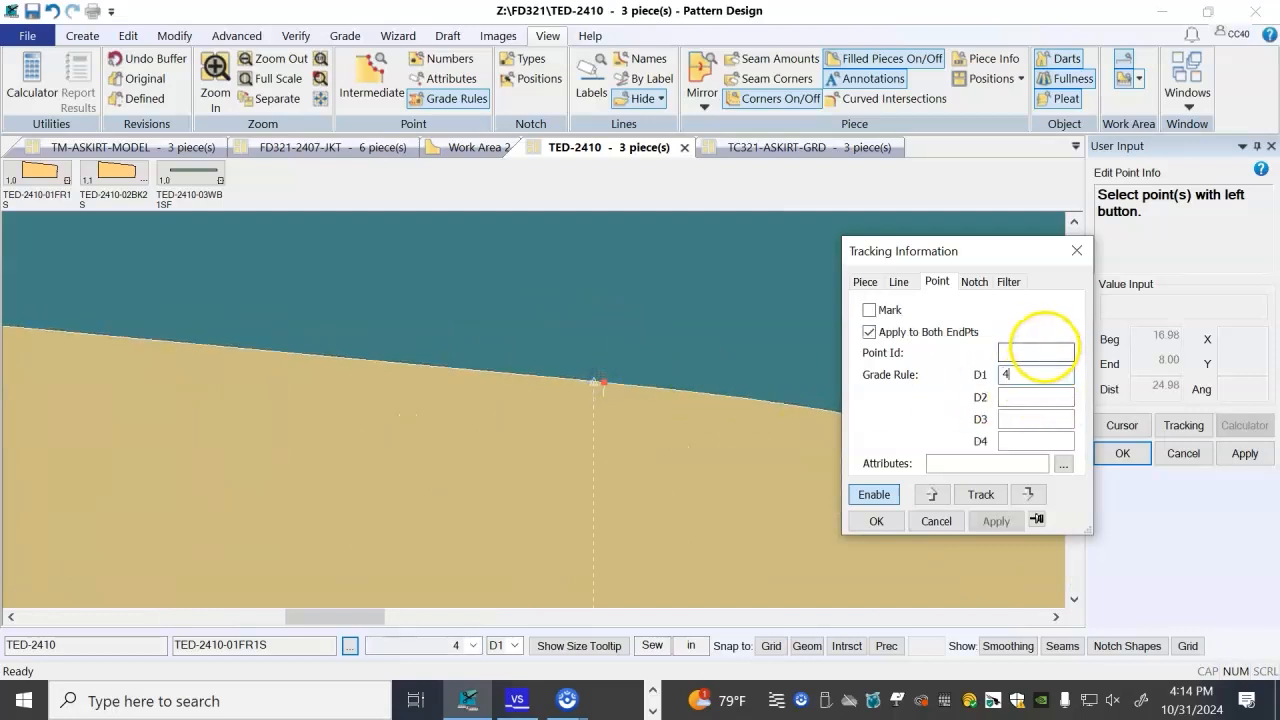
pyautogui.click(995, 521)
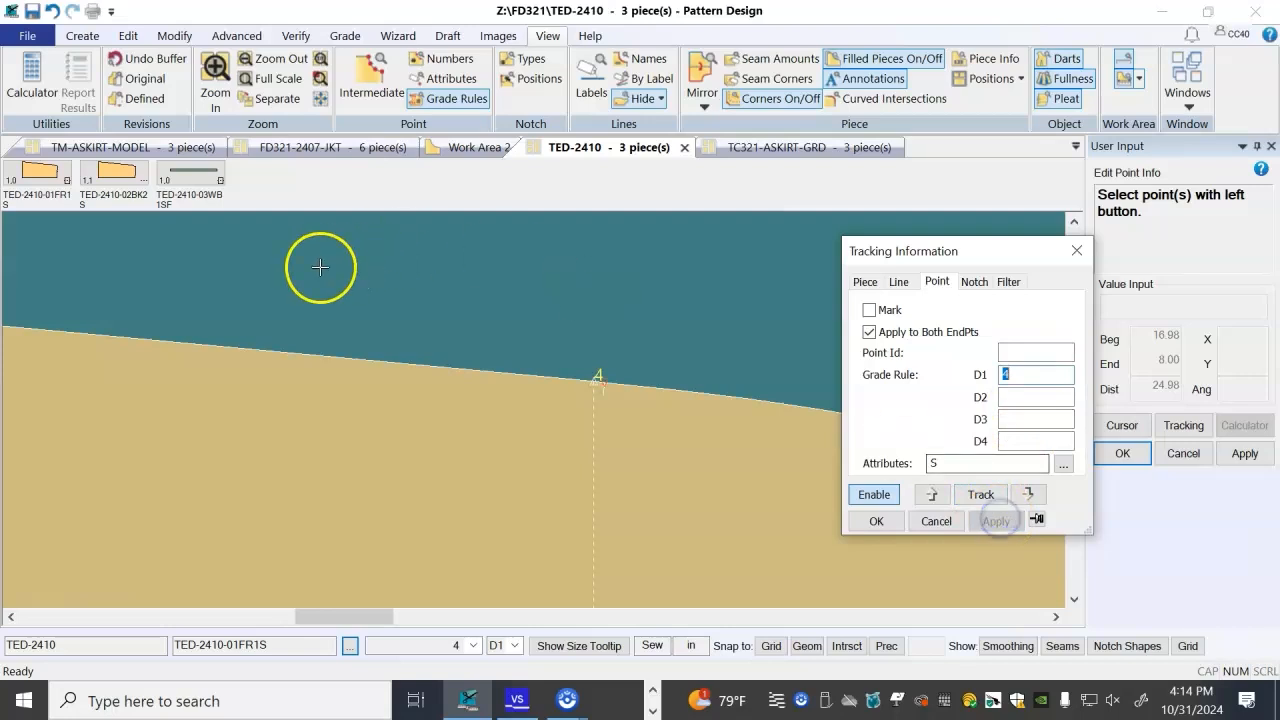
# - Assign D1 grade rule 5 to the front's corner point where the side seam meets the waist
pyautogui.scroll(-3, 290, 278)
pyautogui.scroll(4, 740, 374)
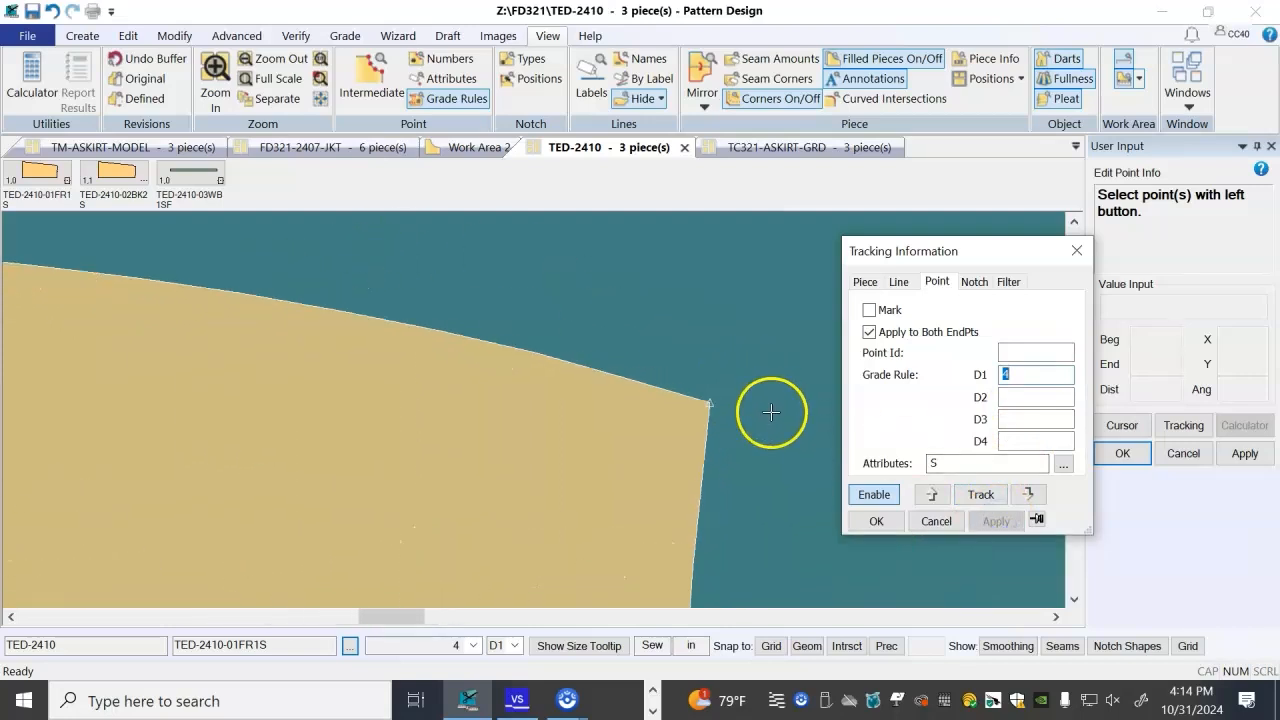
pyautogui.moveTo(751, 419); pyautogui.dragTo(695, 384)
pyautogui.click(1054, 372)
pyautogui.write('5')
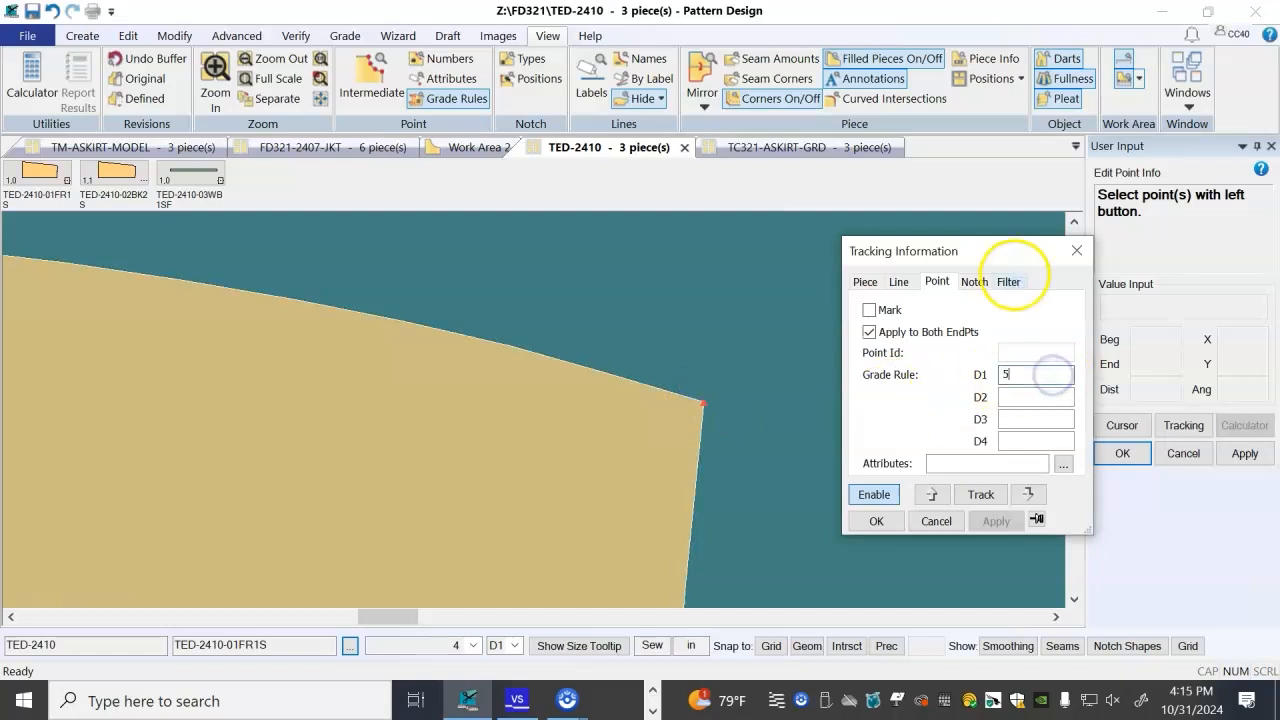
pyautogui.click(1000, 521)
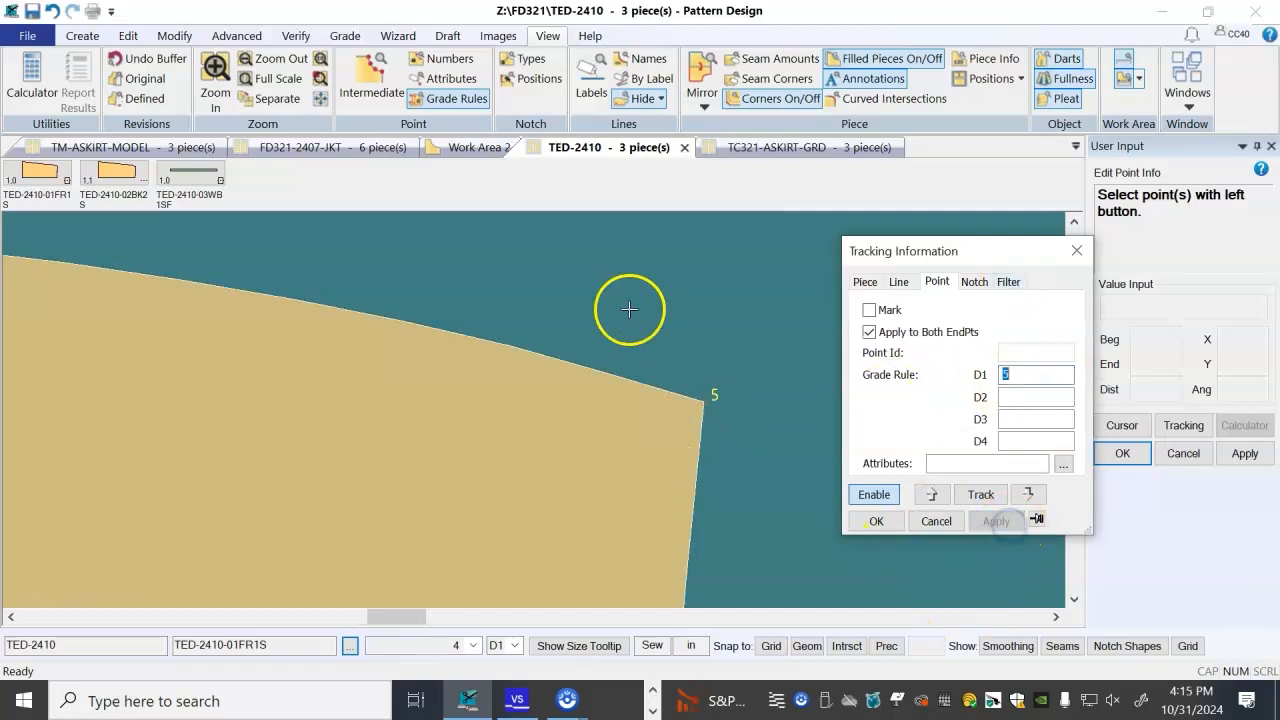
# - Select all points of the front's waist dart, assign them D1 grade rule 6 and finish Edit Point Info
pyautogui.scroll(-3, 629, 310)
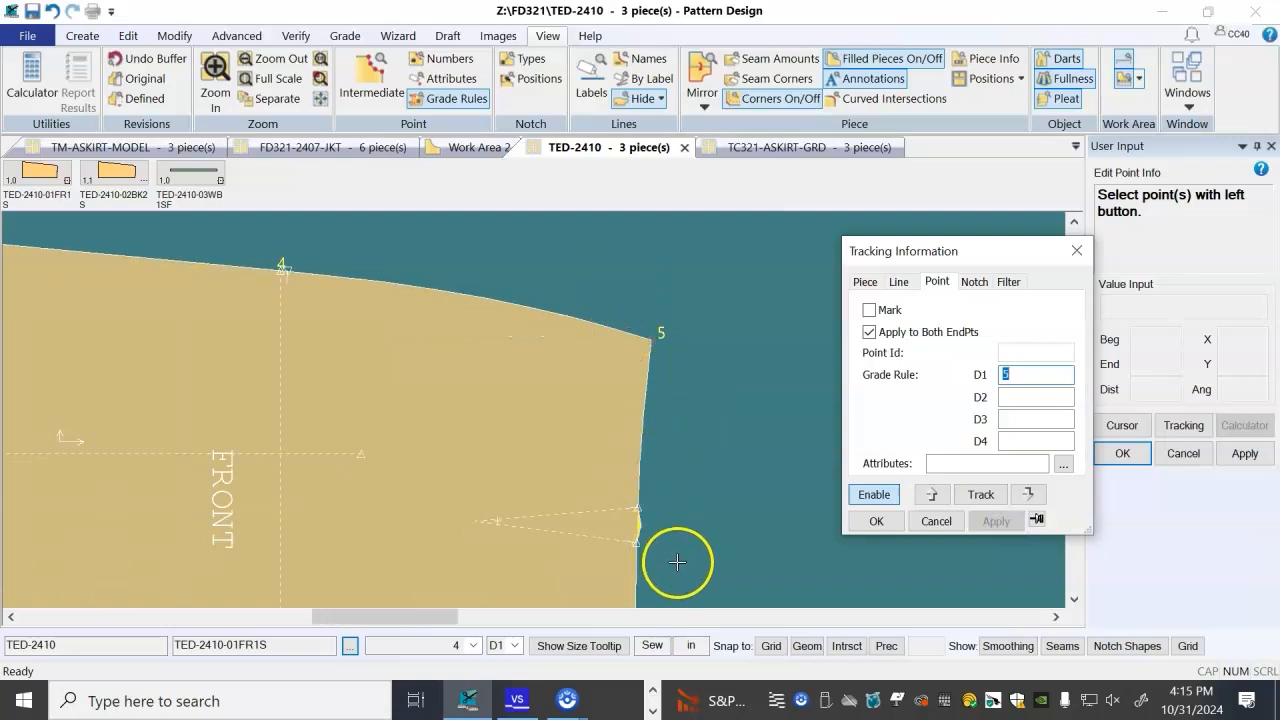
pyautogui.moveTo(677, 554); pyautogui.dragTo(470, 495)
pyautogui.scroll(-2, 470, 503)
pyautogui.scroll(5, 468, 504)
pyautogui.click(1046, 380)
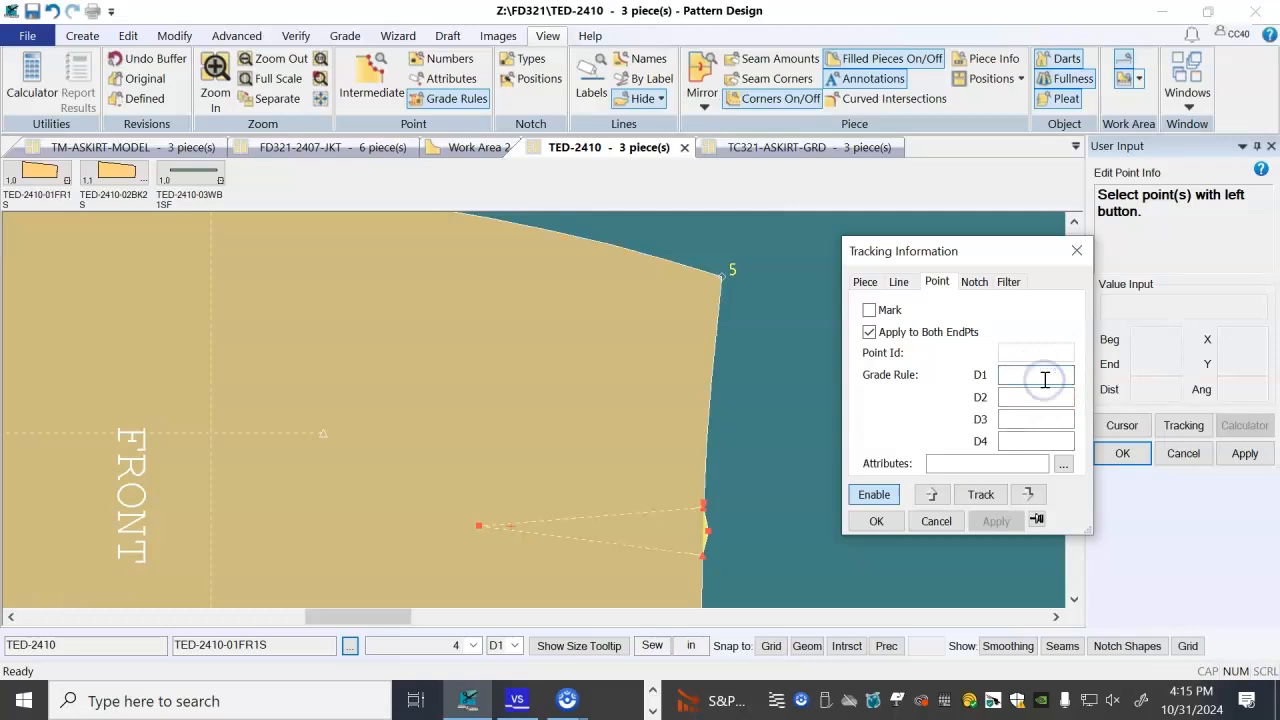
pyautogui.write('6')
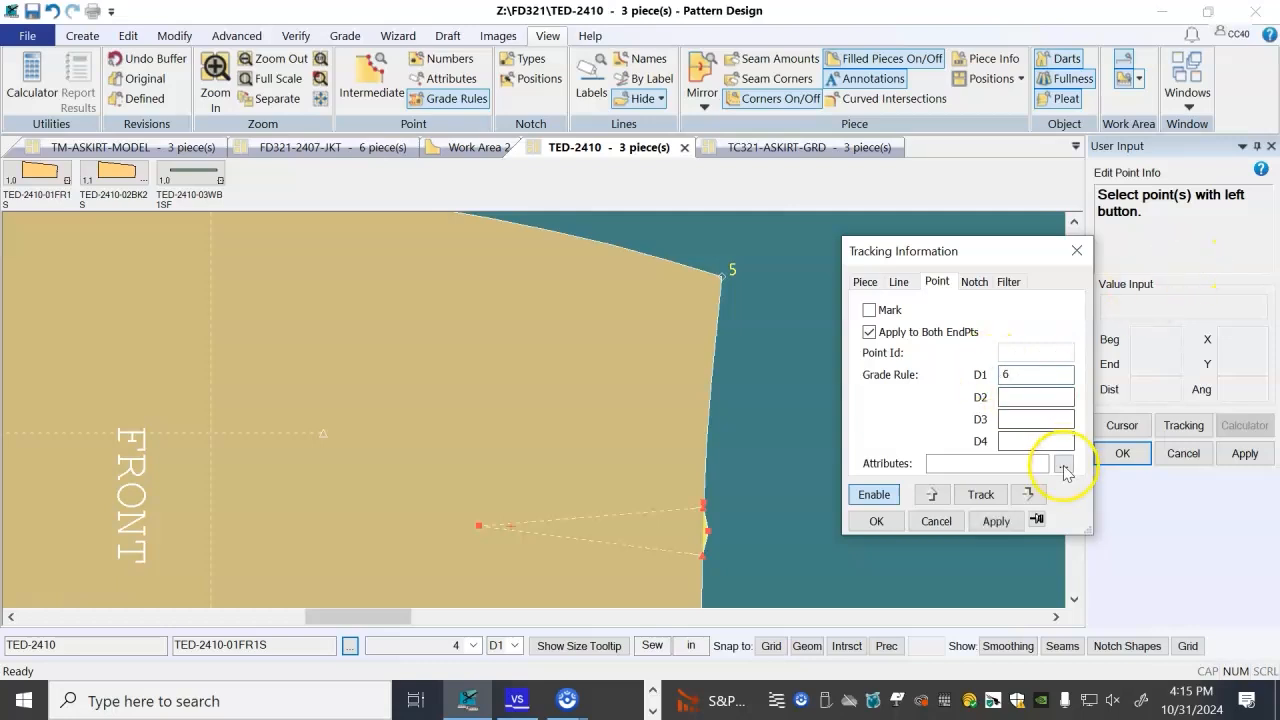
pyautogui.click(876, 521)
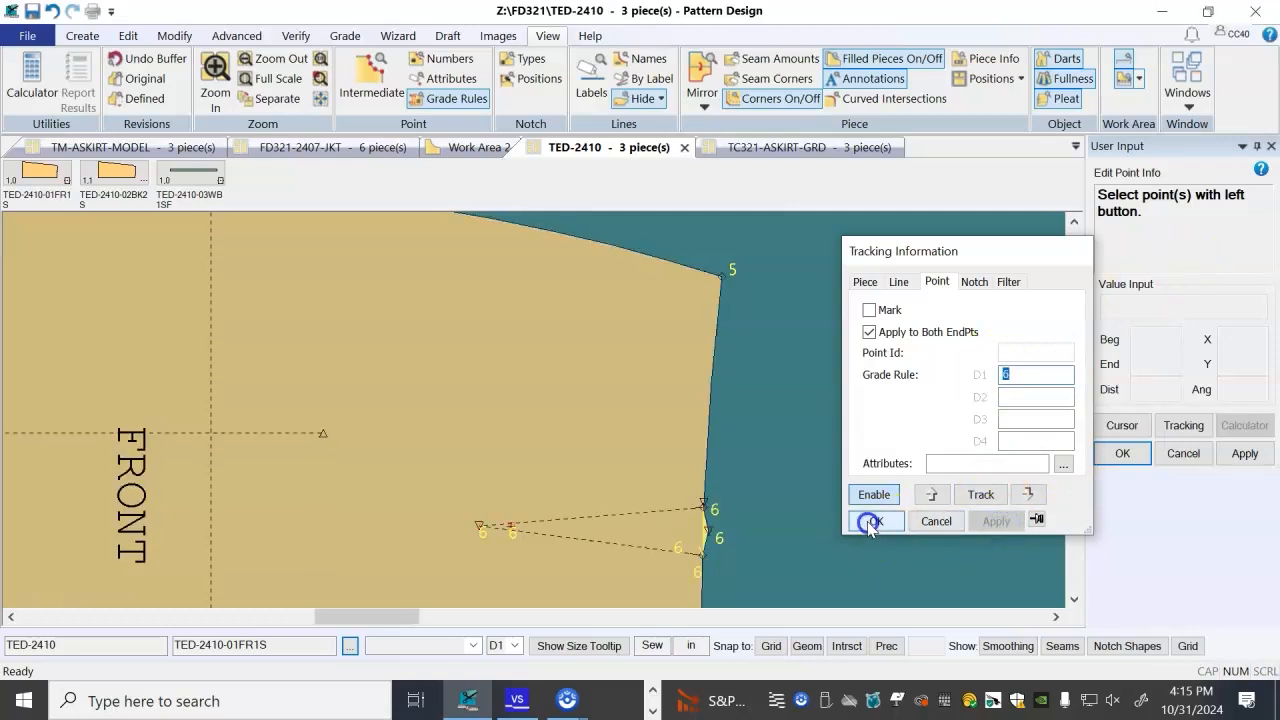
# - Display the front piece's graded nest in all sizes to check the assigned grade rules, and clear it after inspection
pyautogui.scroll(-5, 706, 325)
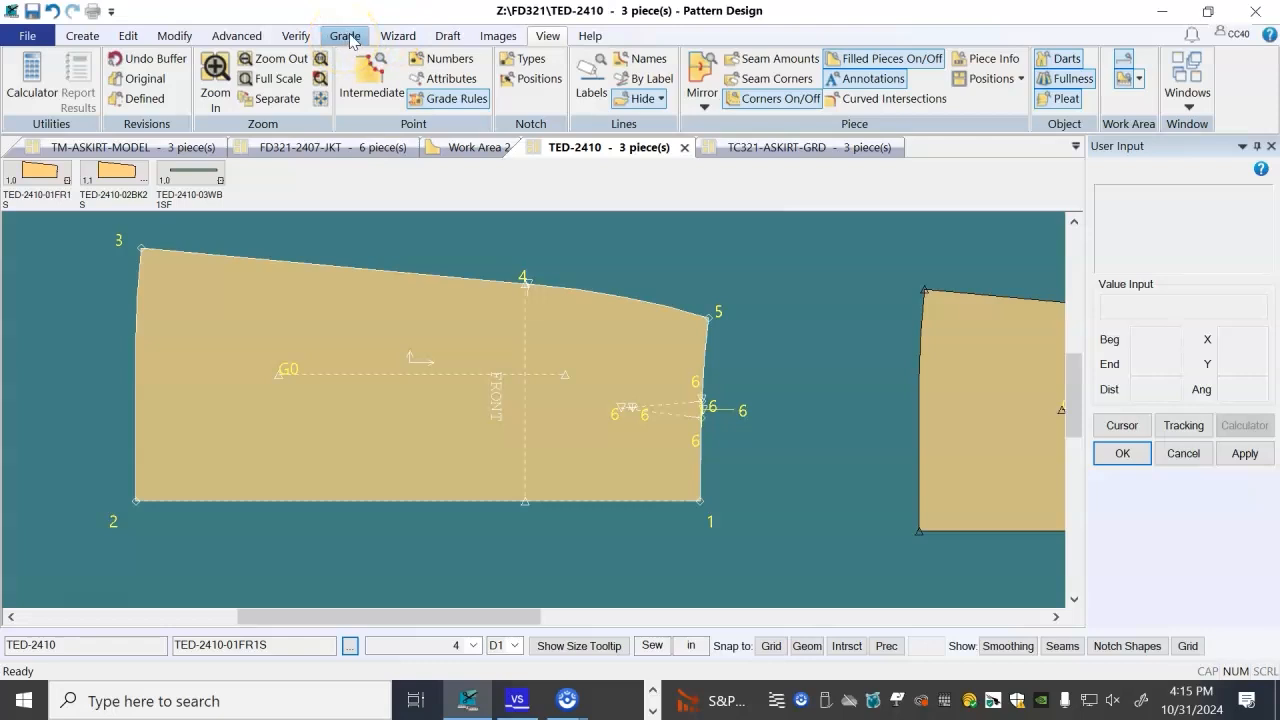
pyautogui.scroll(-1, 521, 267)
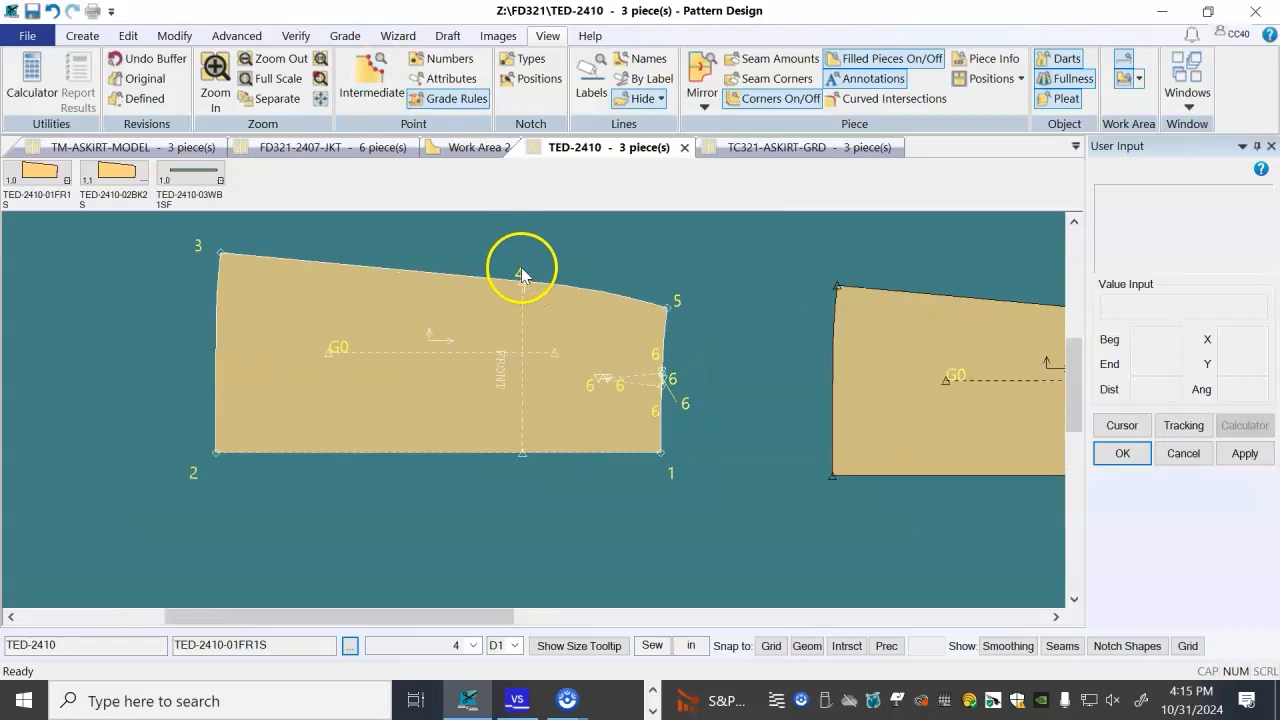
pyautogui.scroll(3, 521, 267)
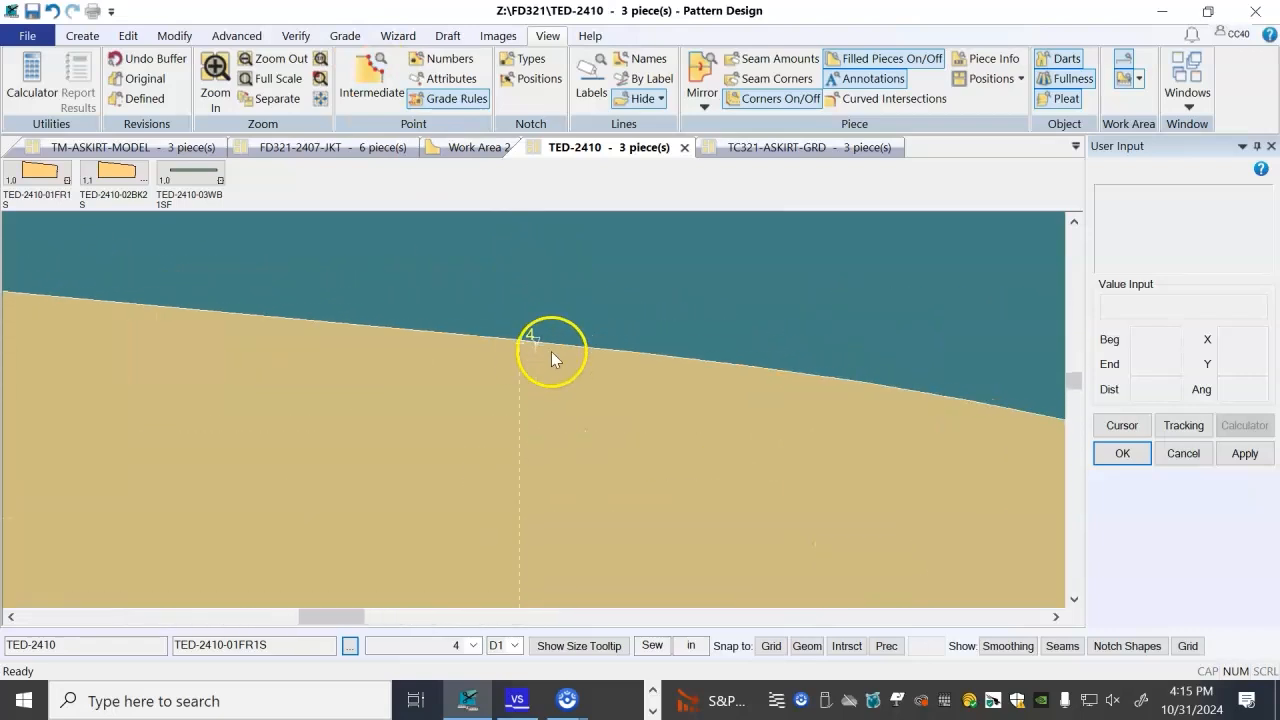
pyautogui.scroll(-2, 577, 357)
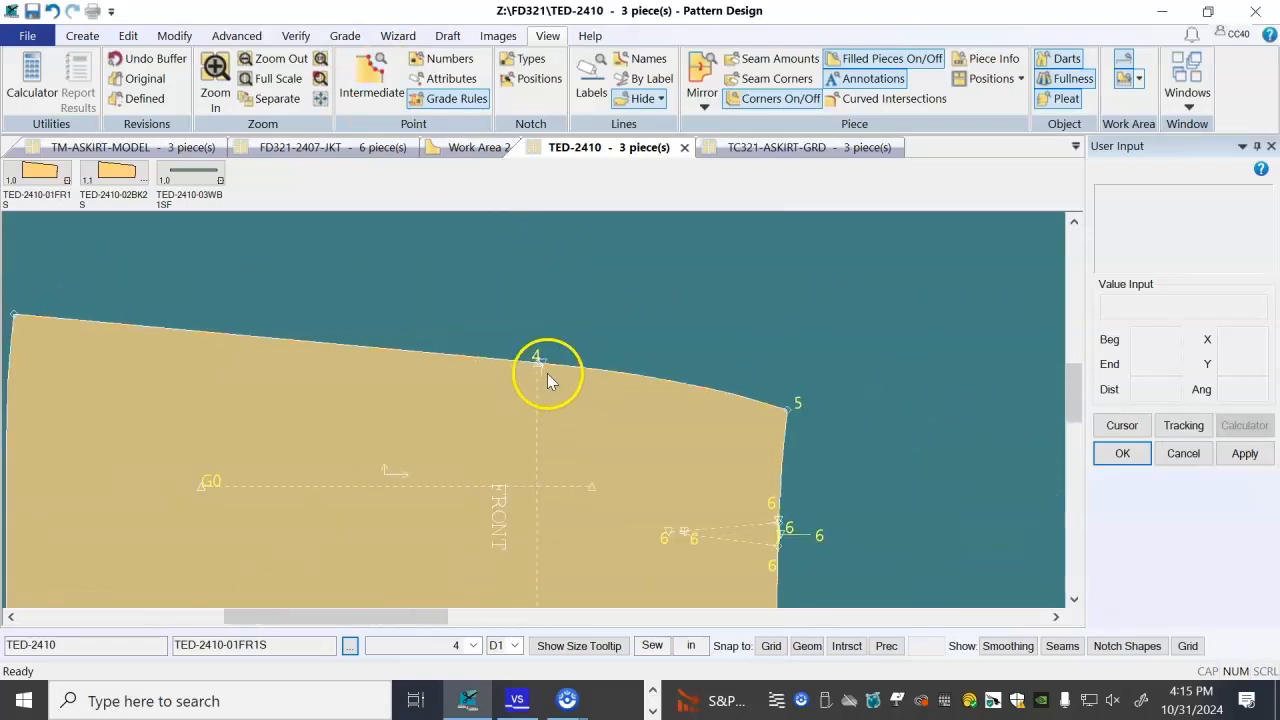
pyautogui.scroll(-1, 547, 373)
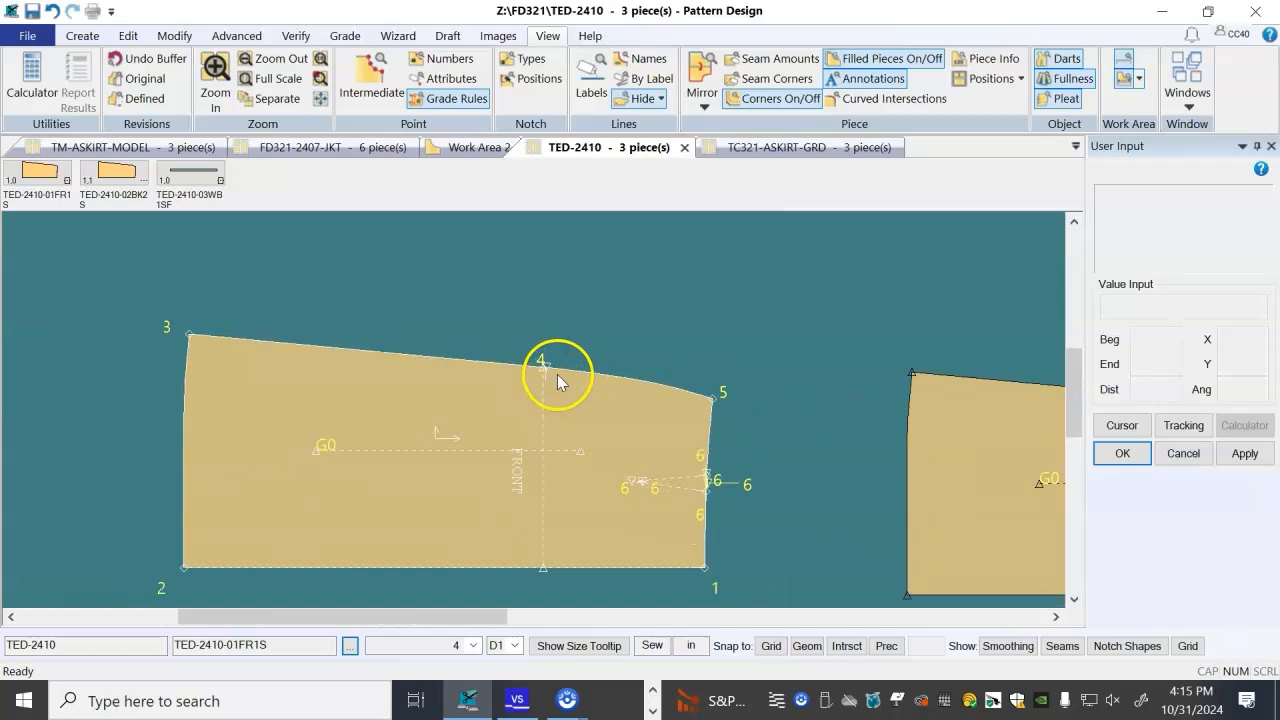
pyautogui.click(343, 37)
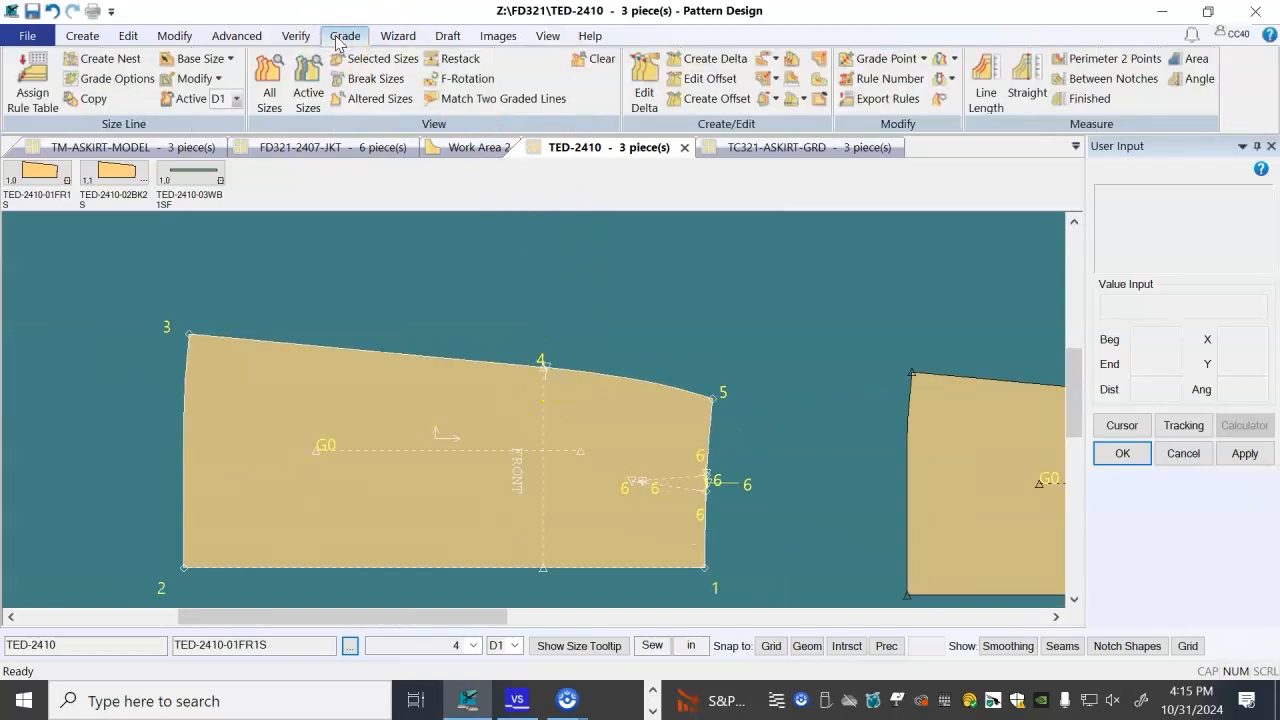
pyautogui.click(314, 100)
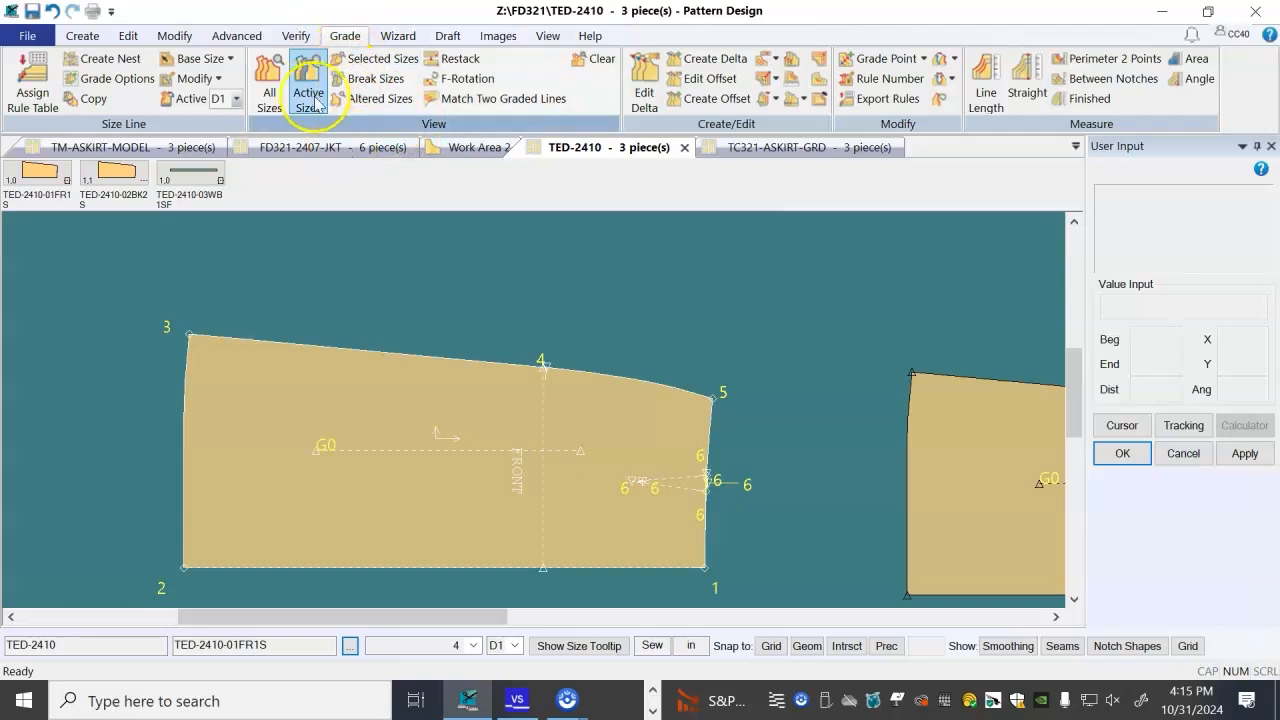
pyautogui.click(337, 366)
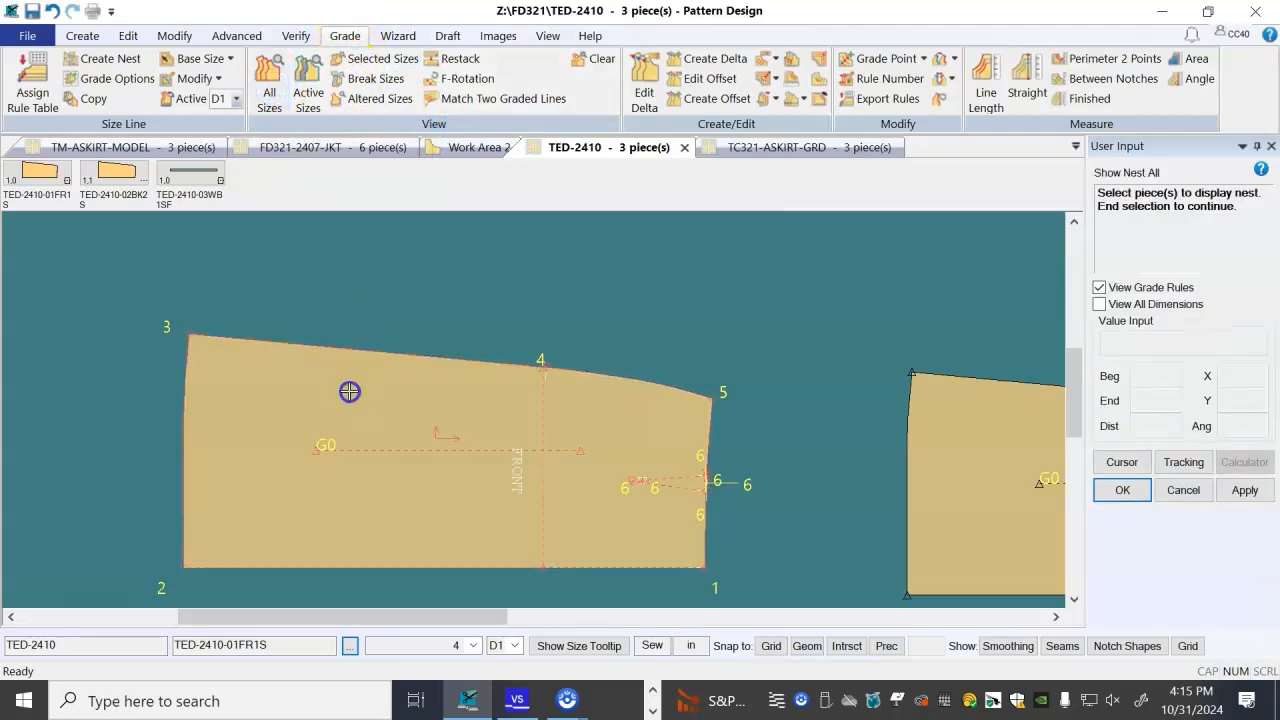
pyautogui.rightClick(437, 297)
pyautogui.click(439, 297)
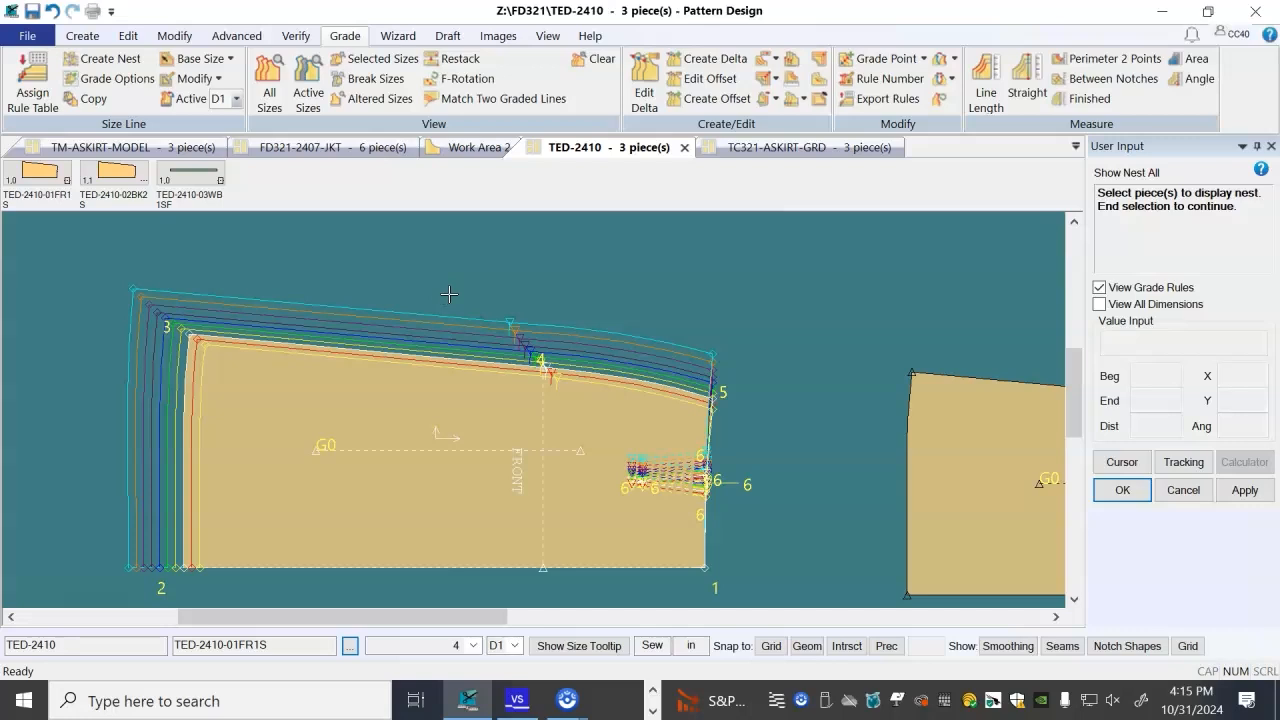
pyautogui.press('Escape')
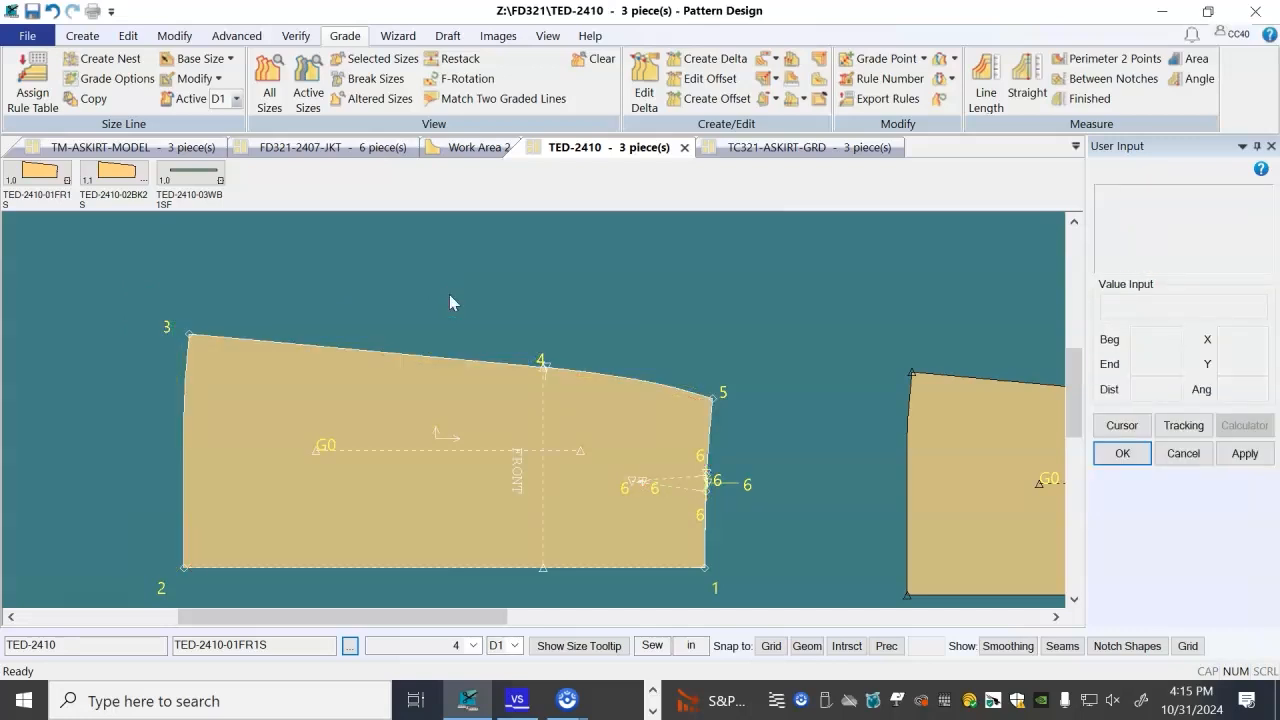
# - Move the front piece aside and reposition the back piece in the free space of the work area
pyautogui.scroll(-1, 163, 340)
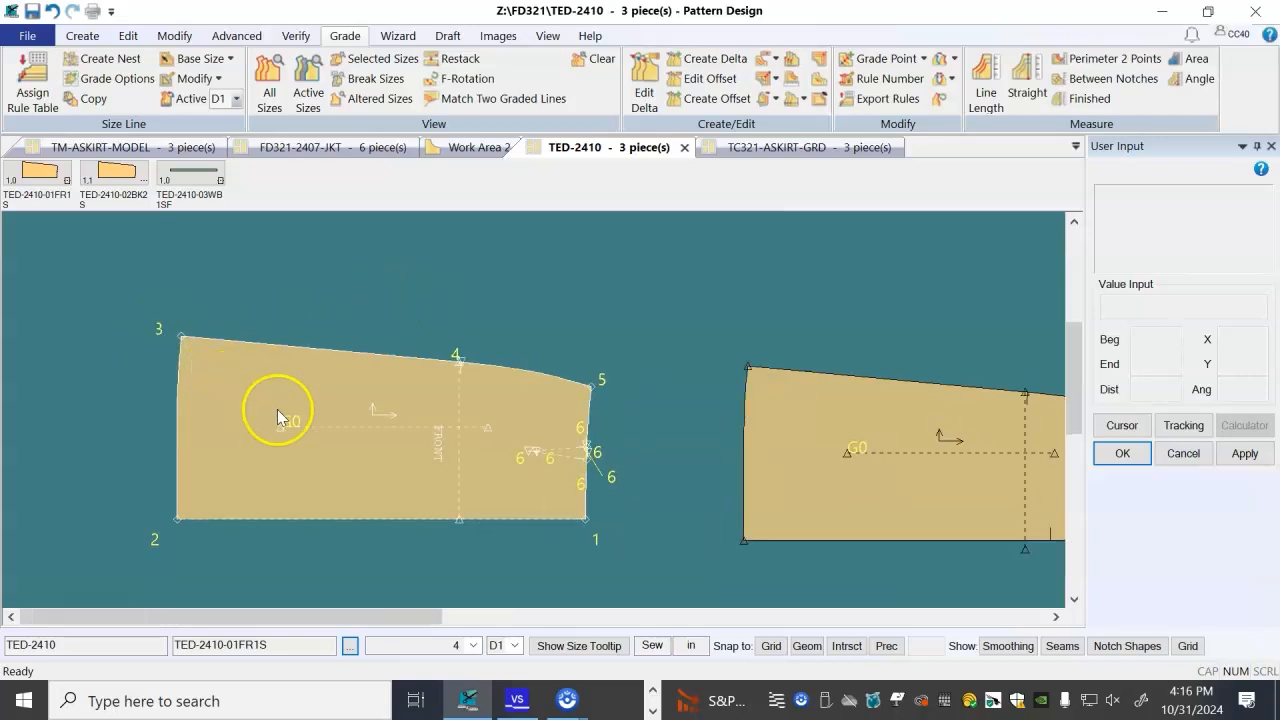
pyautogui.scroll(-1, 157, 441)
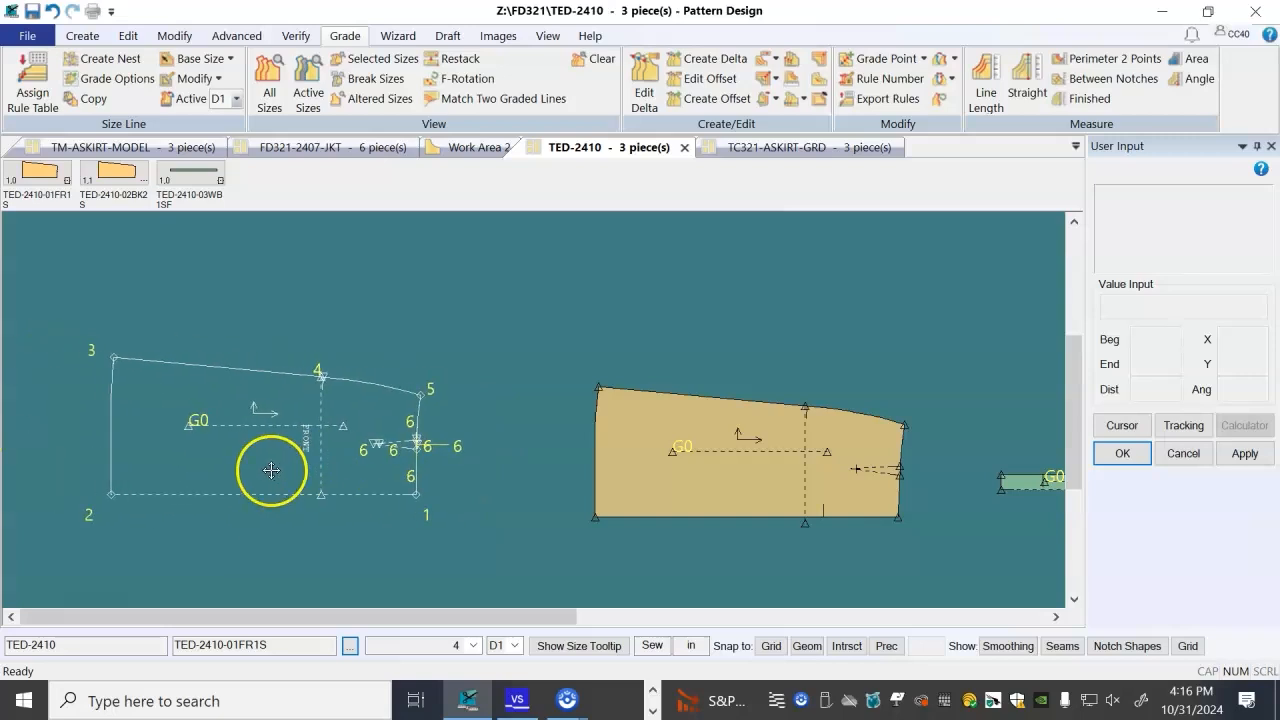
pyautogui.click(3, 440)
pyautogui.click(499, 463)
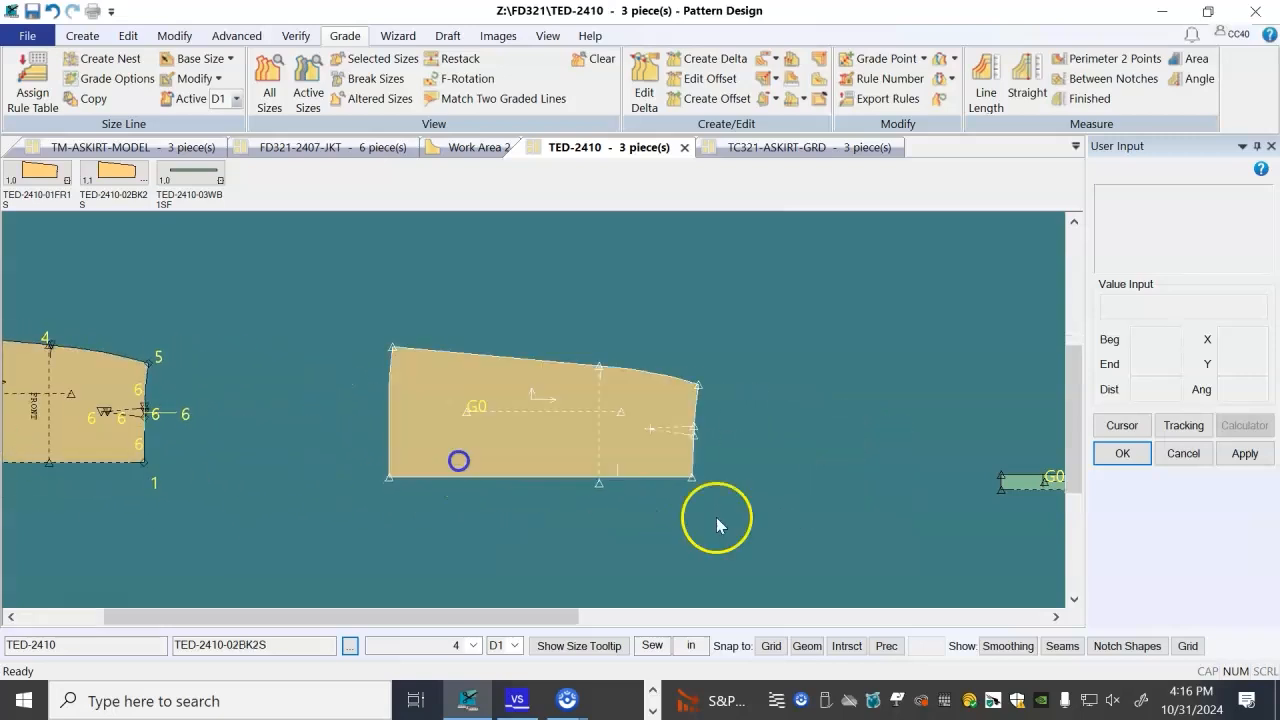
# - Start Edit Point Info on the back piece and assign D1 grade rule 1 to the corner where the centre back meets the waist
pyautogui.scroll(3, 672, 449)
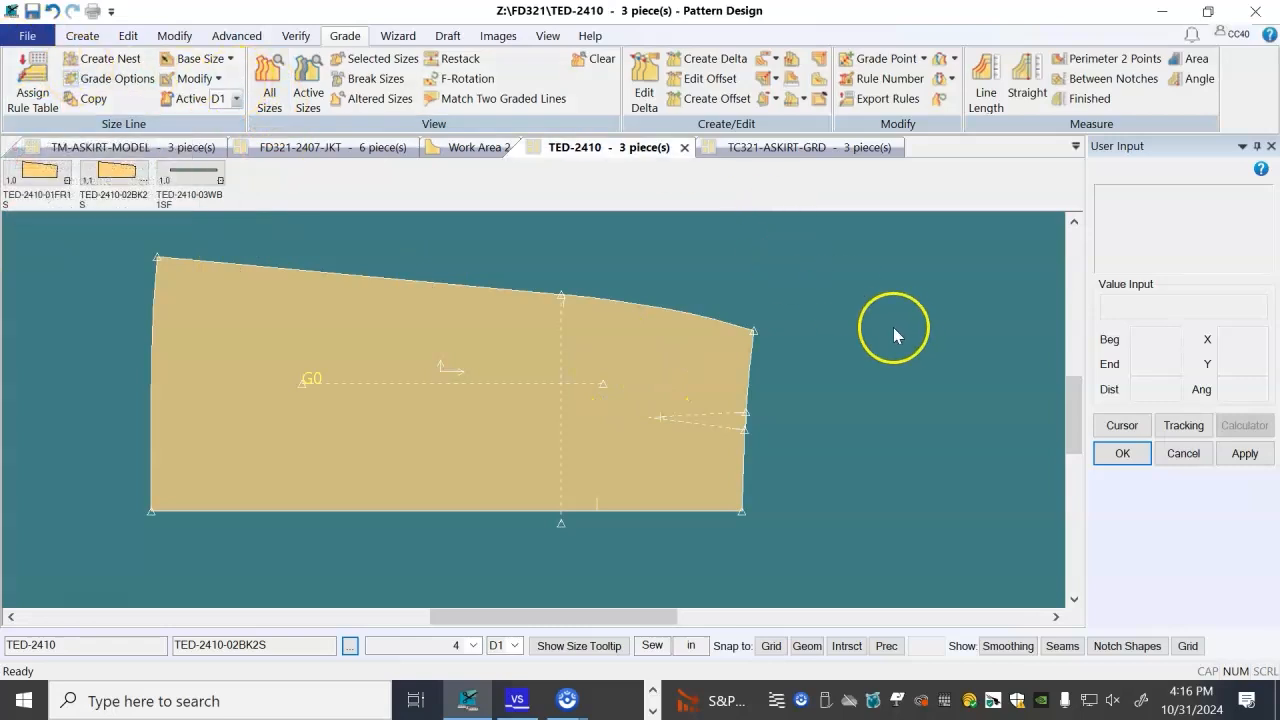
pyautogui.click(128, 35)
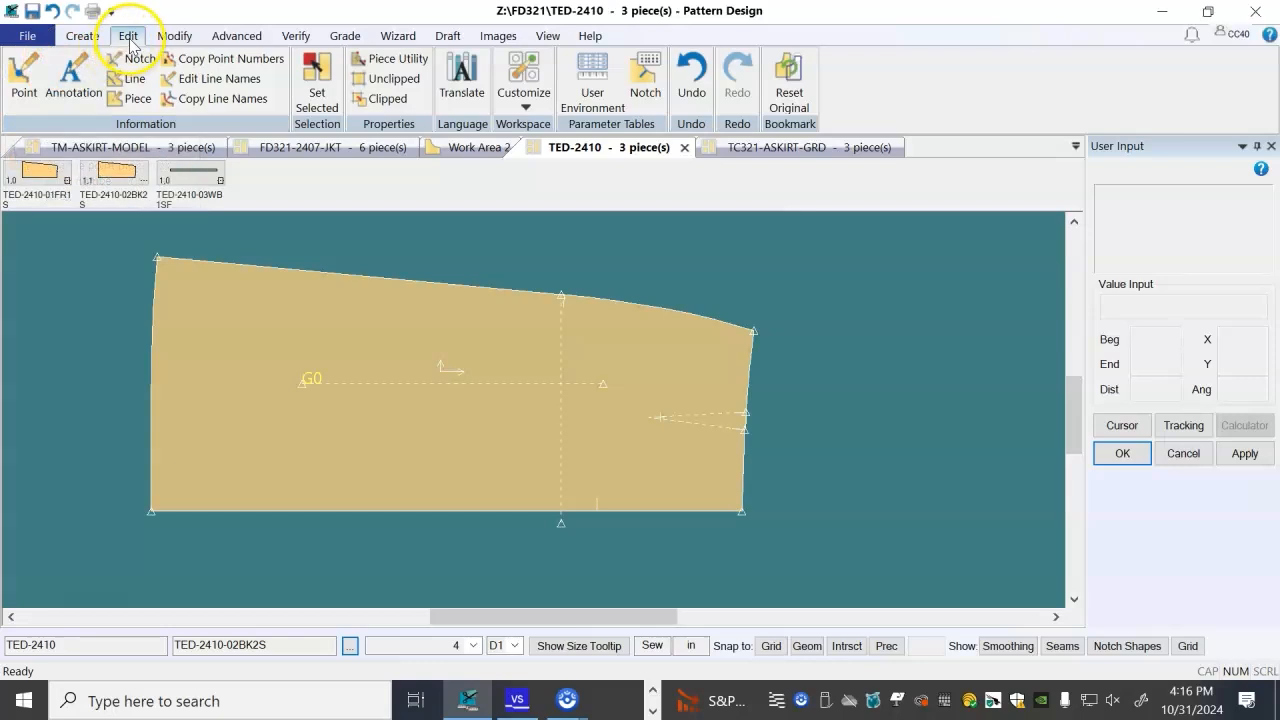
pyautogui.rightClick(870, 318)
pyautogui.click(930, 163)
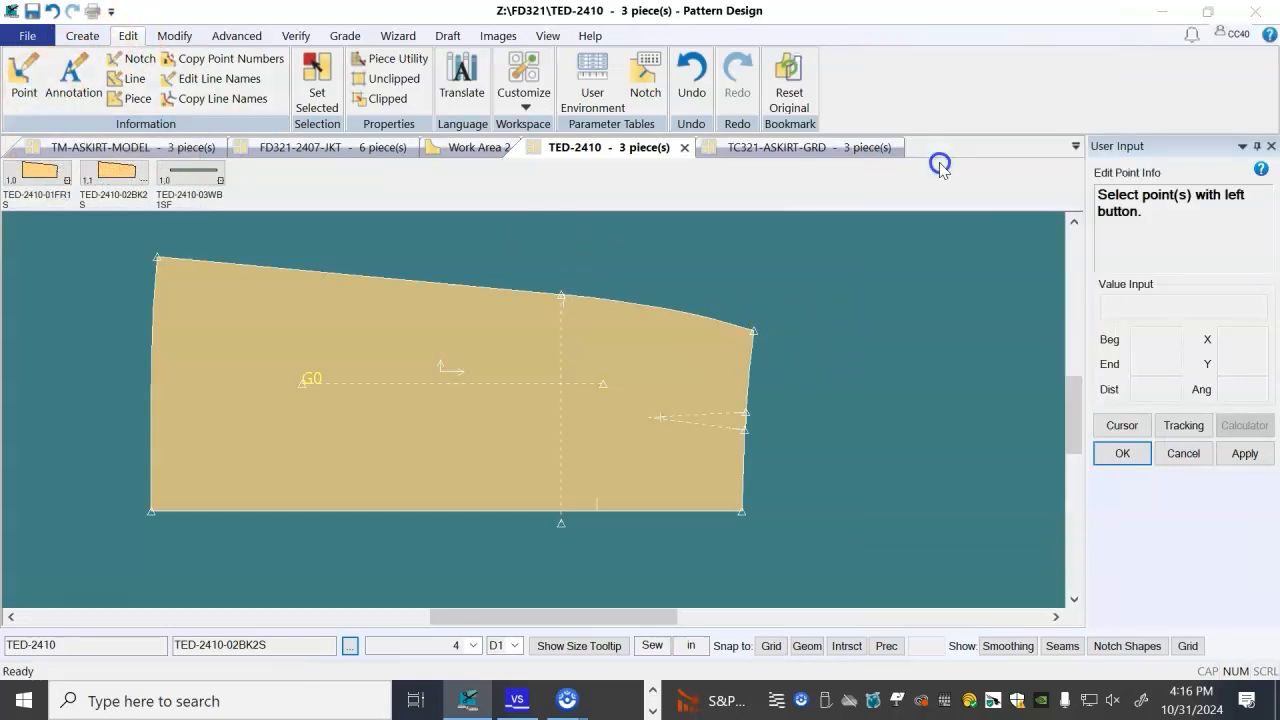
pyautogui.moveTo(972, 251); pyautogui.dragTo(1079, 283)
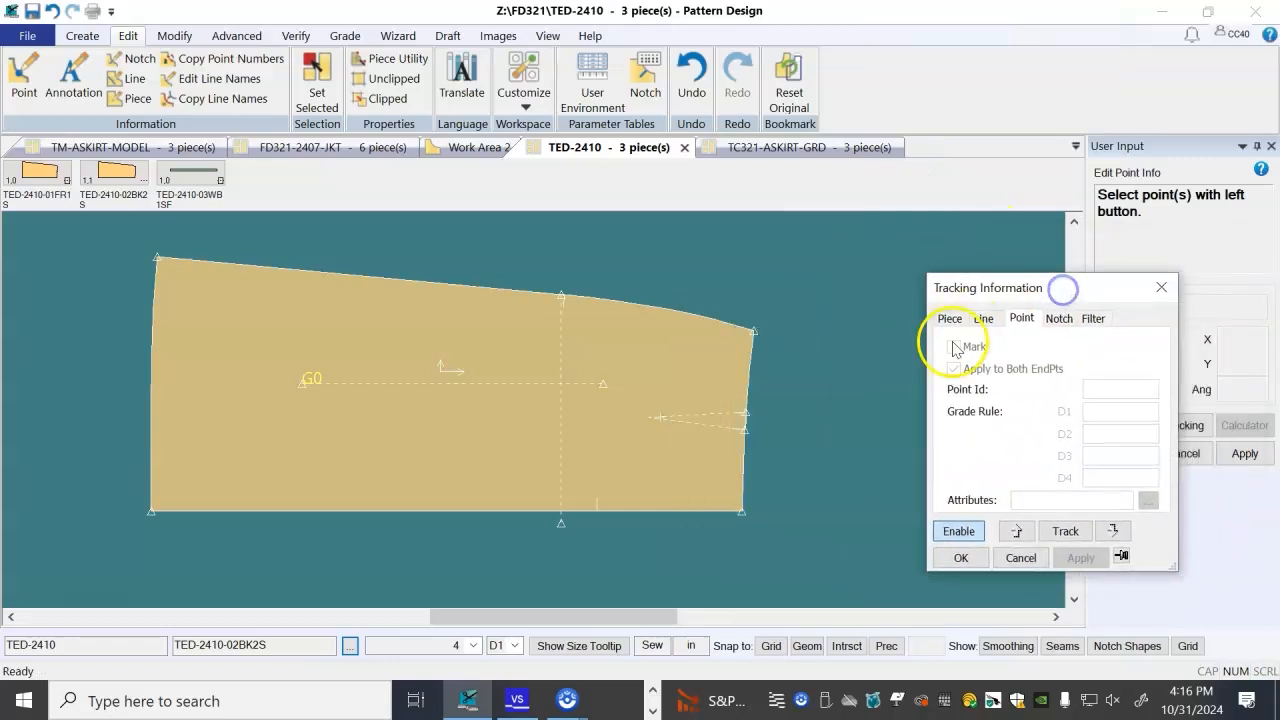
pyautogui.scroll(2, 750, 537)
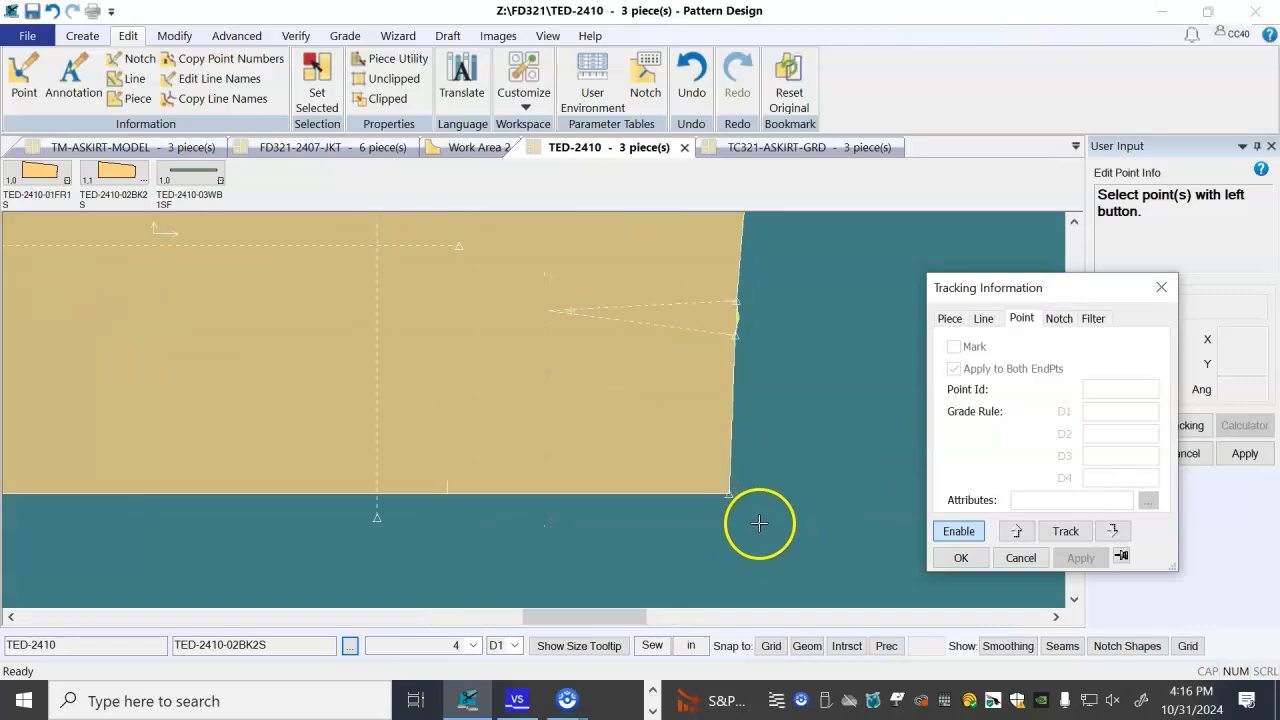
pyautogui.moveTo(786, 541); pyautogui.dragTo(725, 490)
pyautogui.scroll(1, 720, 487)
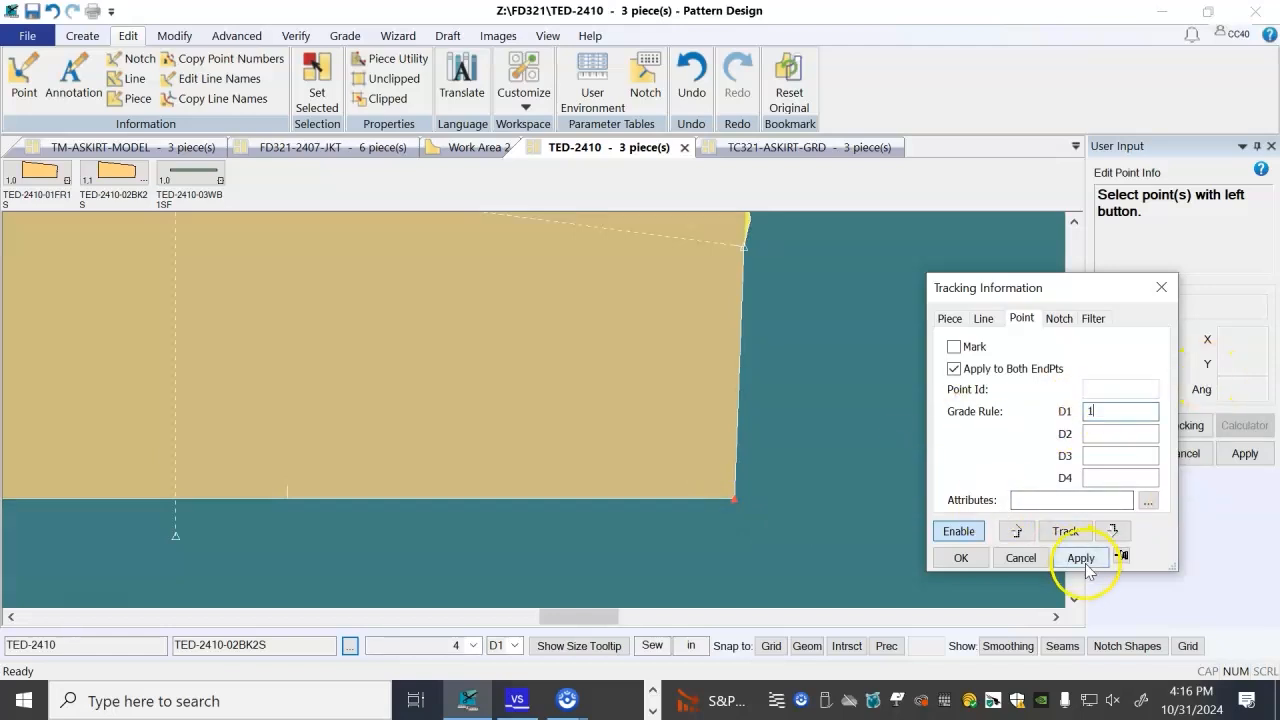
pyautogui.click(1090, 563)
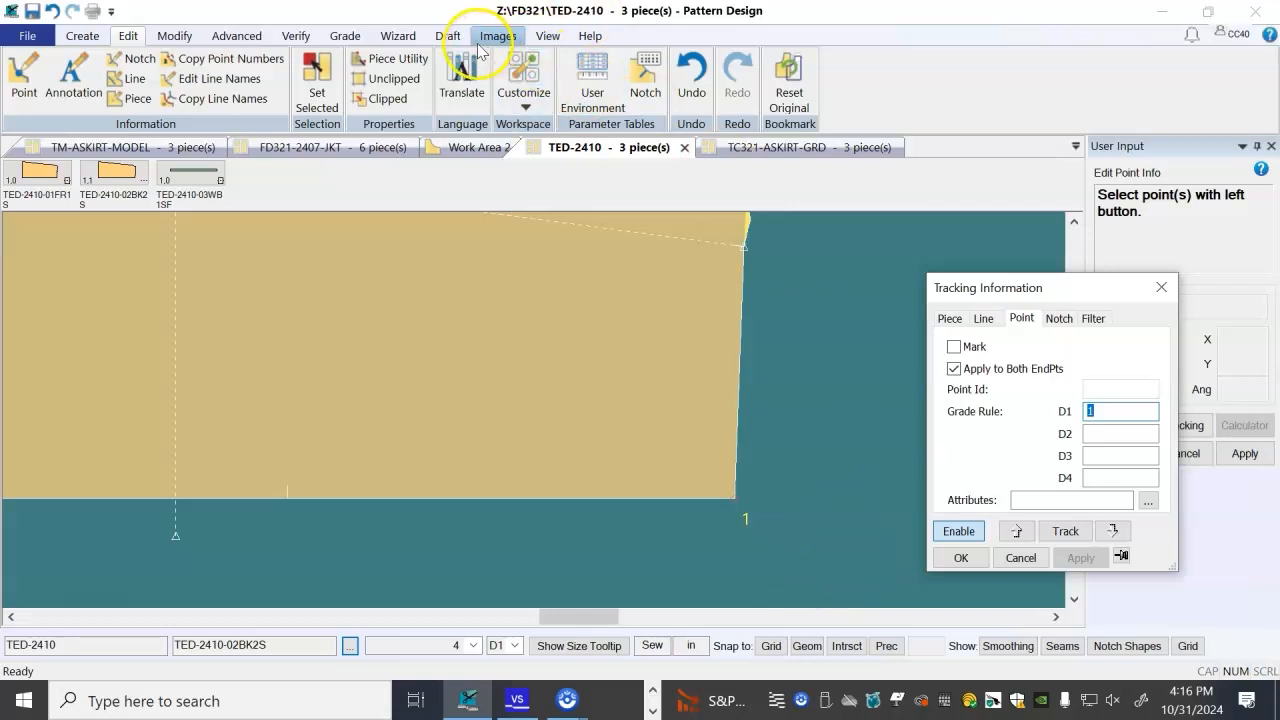
# - Assign D1 grade rule 2 to the back's corner point where the centre back meets the hem
pyautogui.click(548, 38)
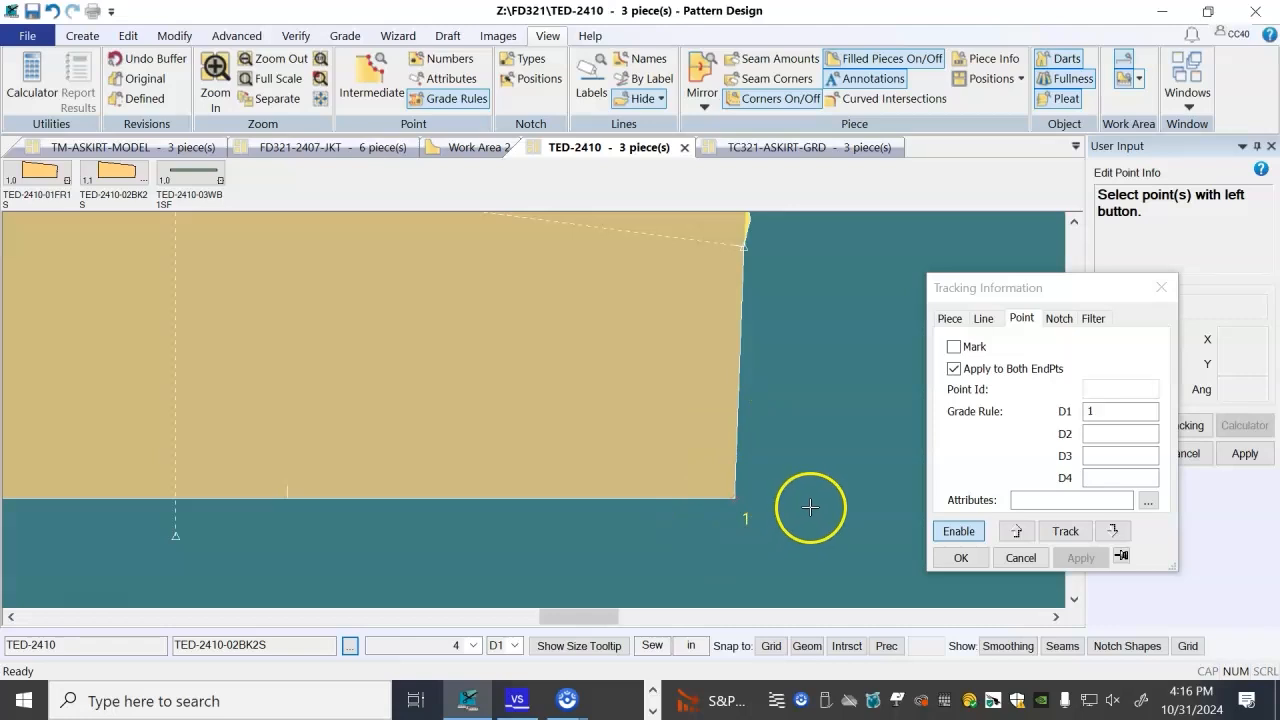
pyautogui.scroll(1, 795, 424)
pyautogui.scroll(-3, 790, 426)
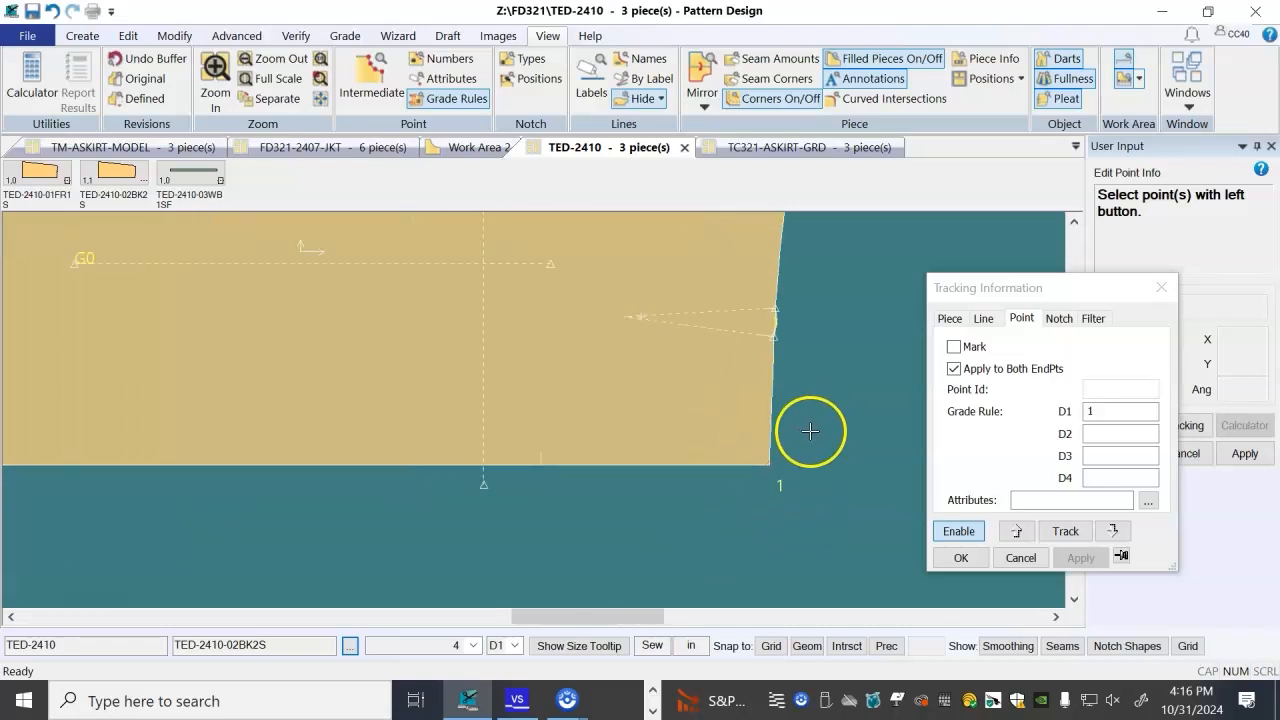
pyautogui.scroll(1, 549, 383)
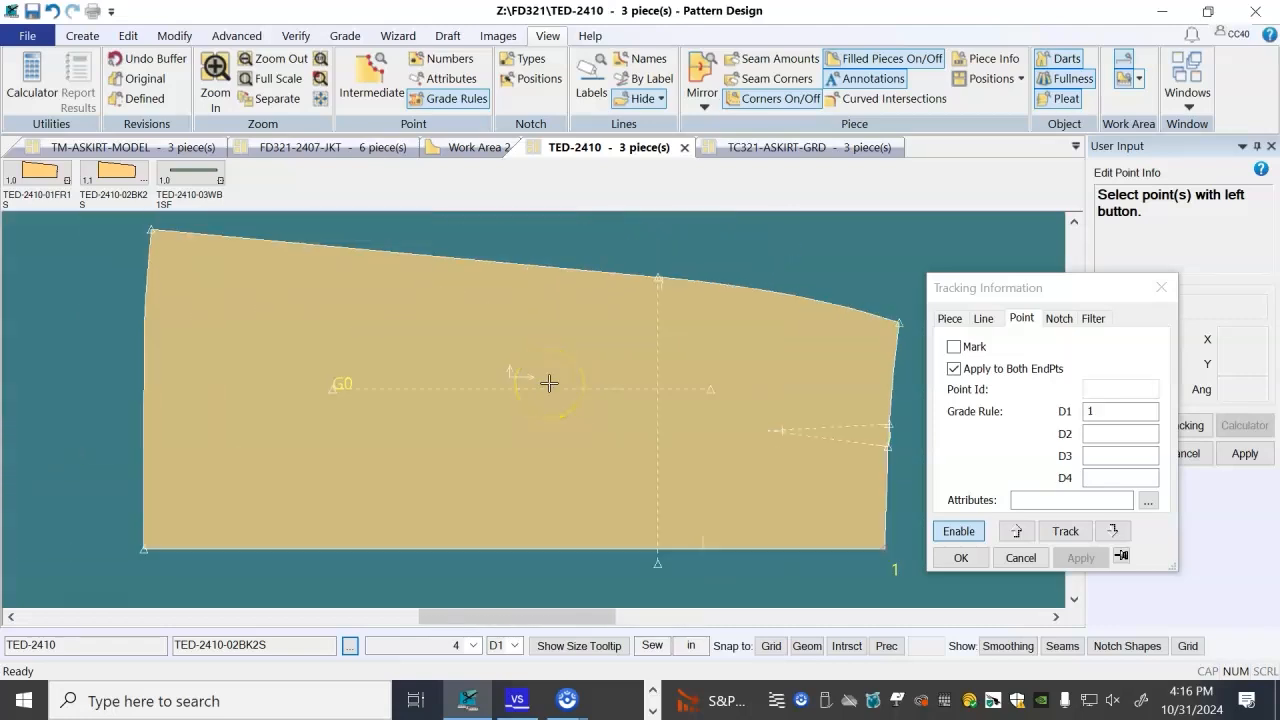
pyautogui.click(148, 567)
pyautogui.click(126, 543)
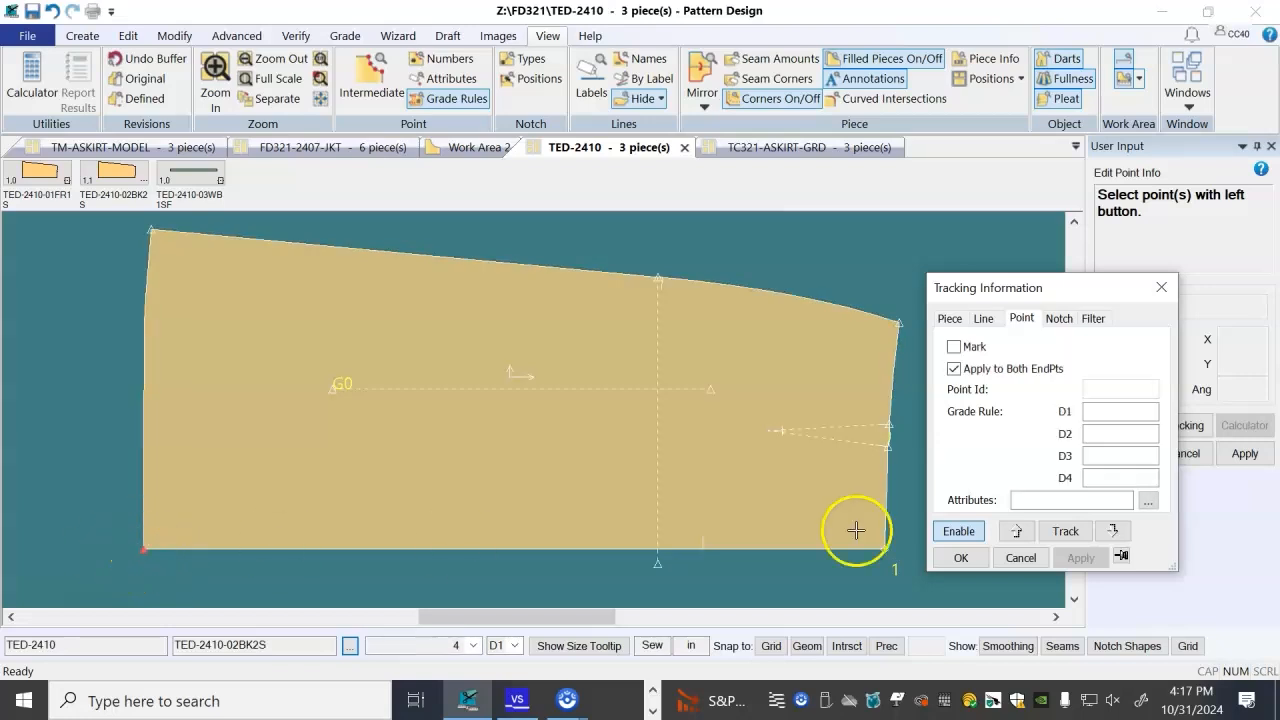
pyautogui.click(1125, 411)
pyautogui.write('2')
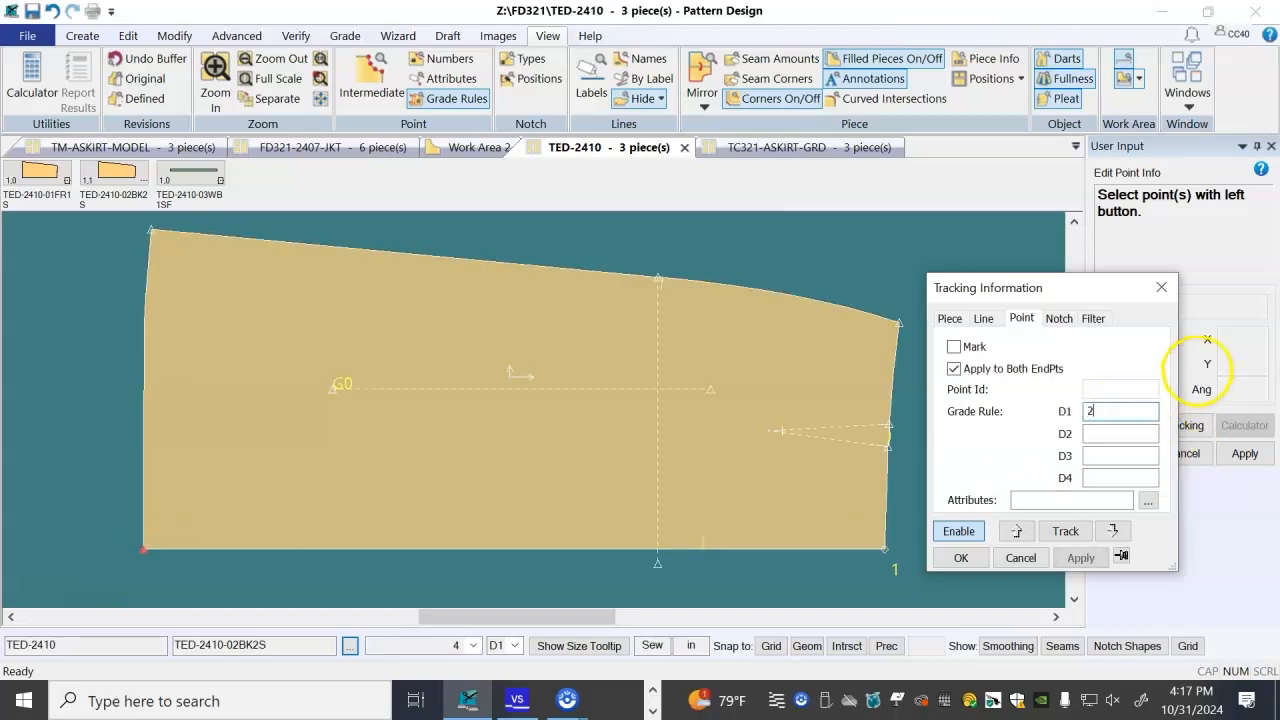
pyautogui.click(1081, 558)
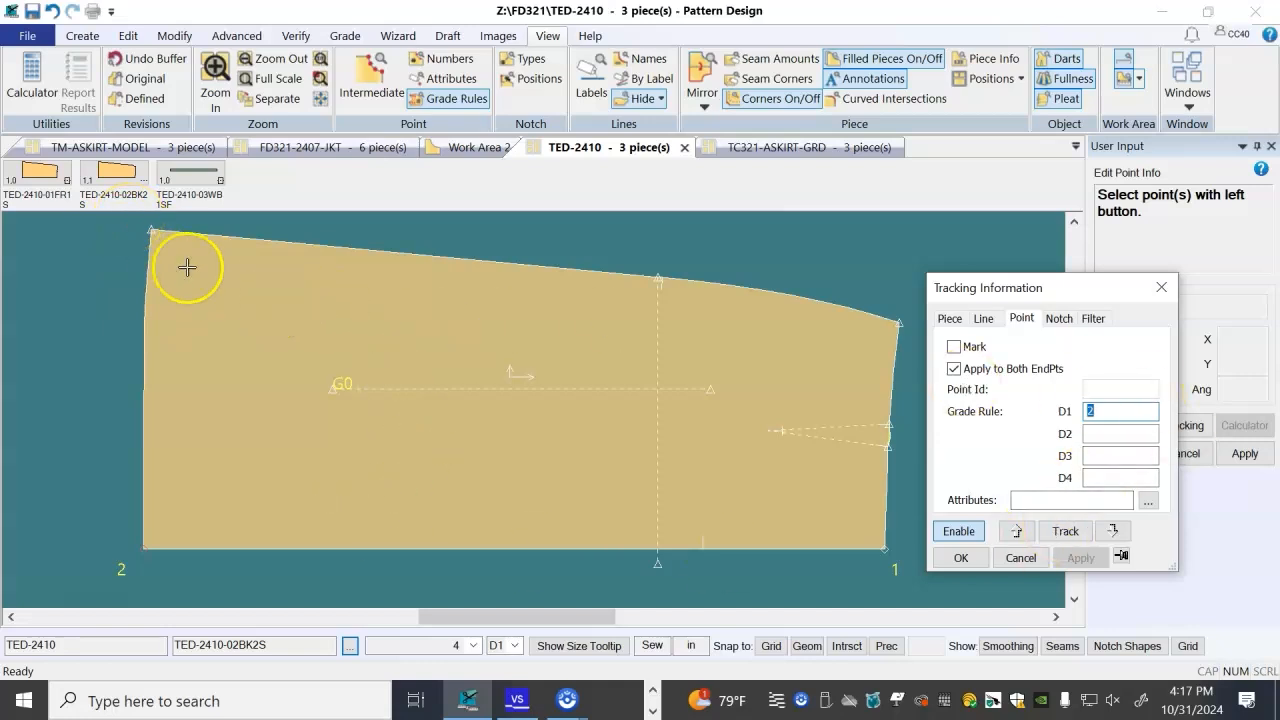
# - Assign D1 grade rule 3 to the back's corner point where the hem meets the side seam
pyautogui.click(137, 221)
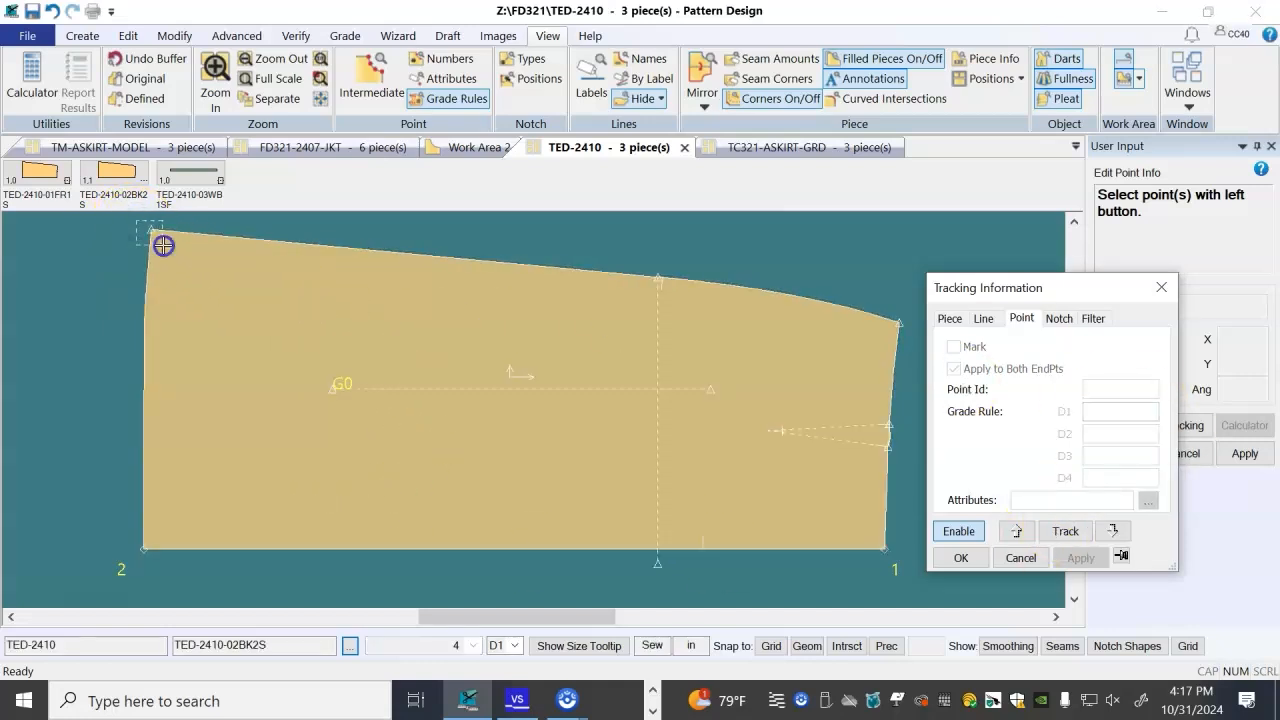
pyautogui.click(1106, 410)
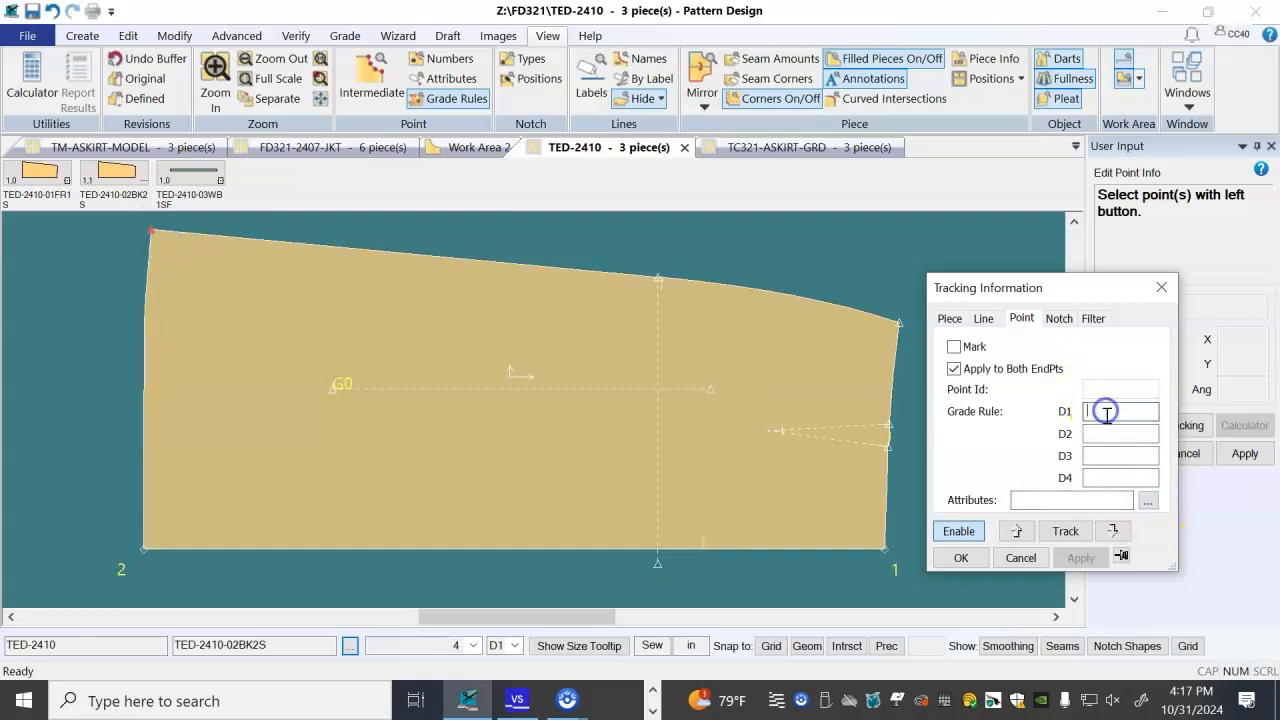
pyautogui.click(1080, 557)
# - Assign D1 grade rule 4 to the side-seam point beside the end of the back's dashed hip line
pyautogui.scroll(3, 675, 270)
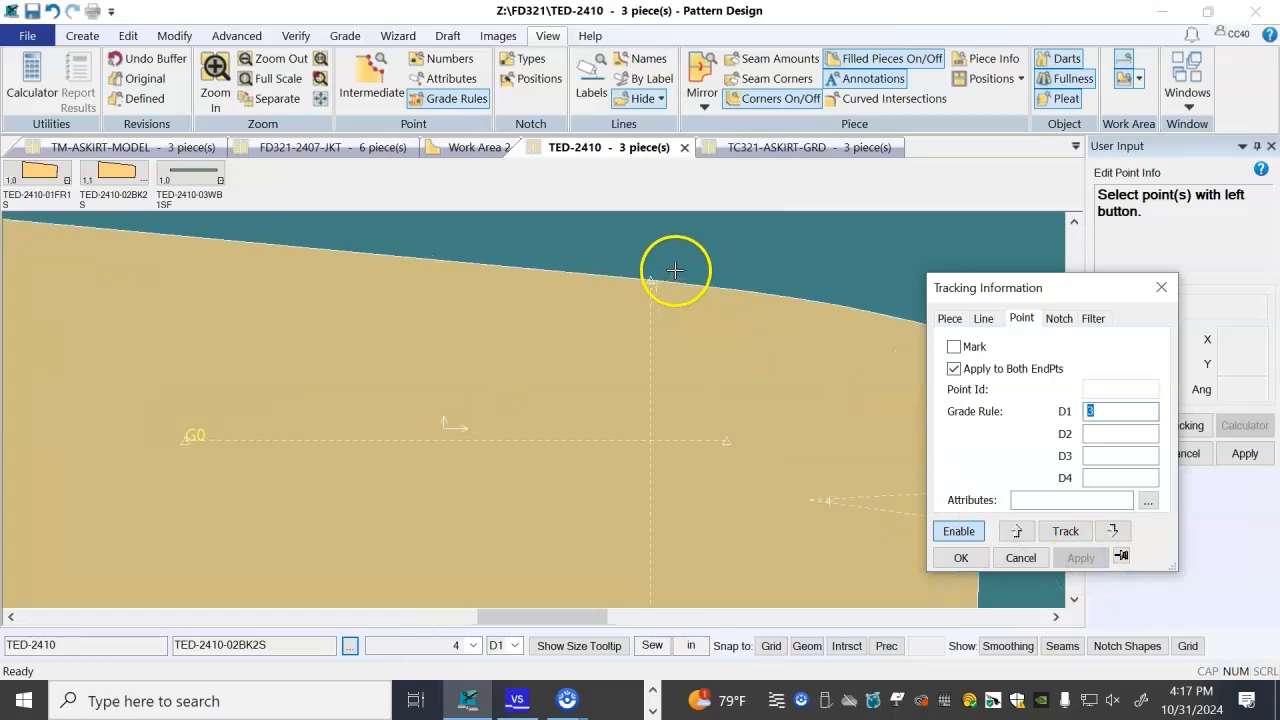
pyautogui.click(640, 287)
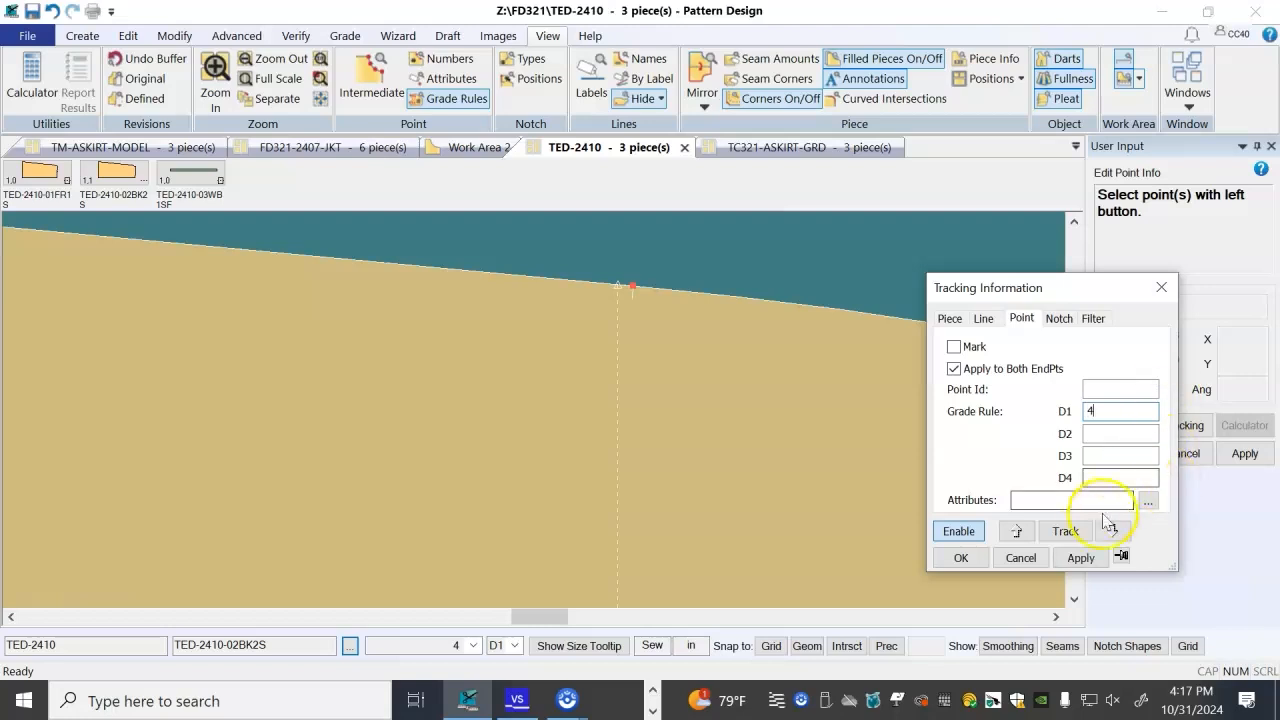
pyautogui.click(1080, 558)
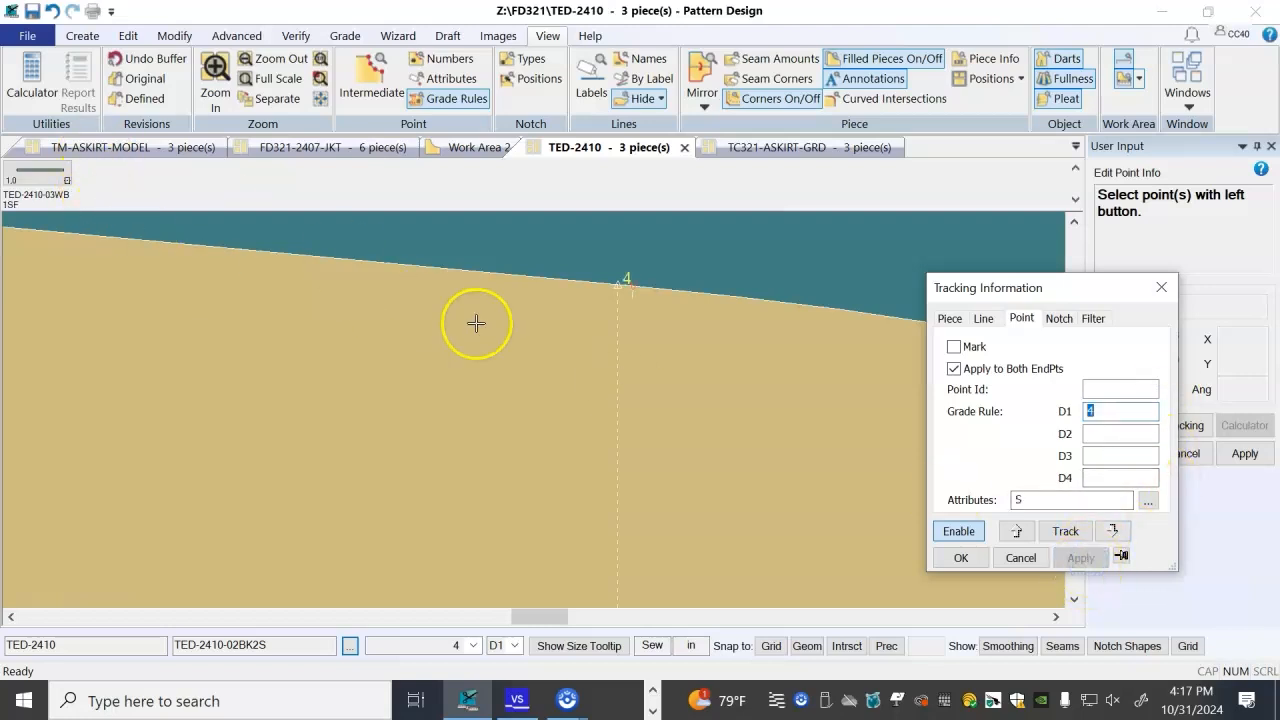
# - Assign D1 grade rule 5 to the back's corner point where the side seam meets the waist
pyautogui.scroll(-6, 388, 271)
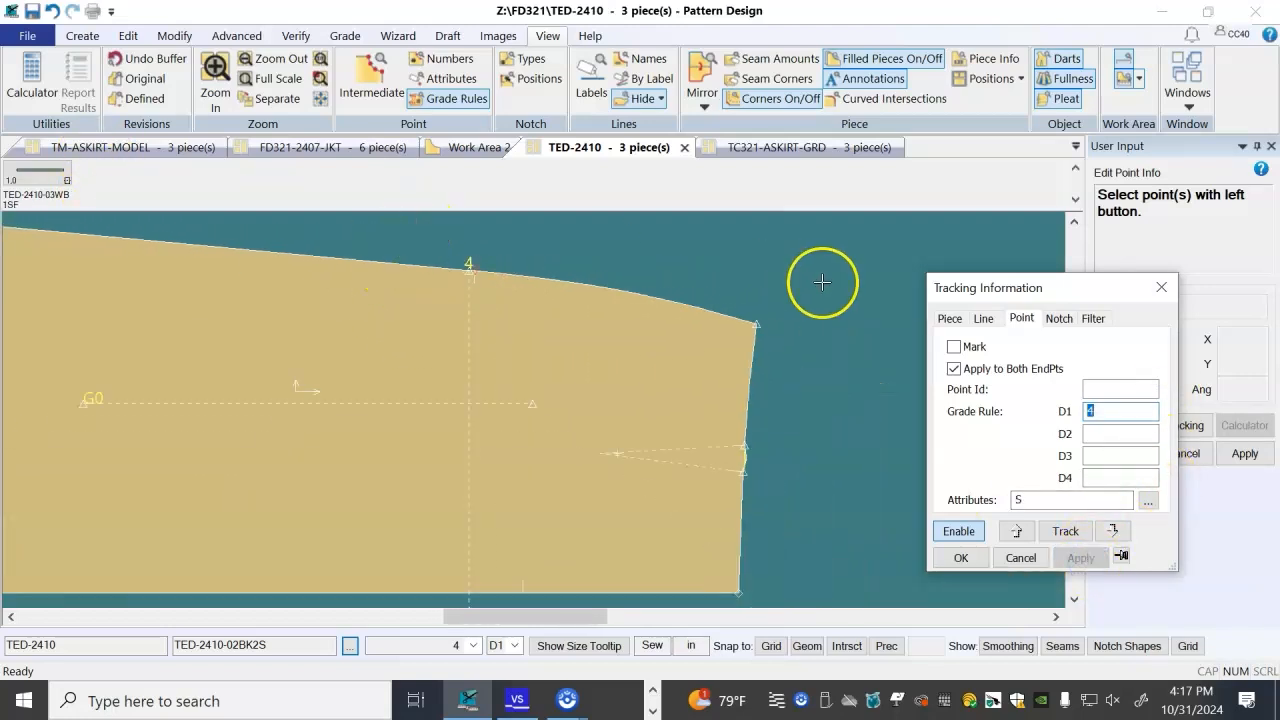
pyautogui.scroll(2, 747, 287)
pyautogui.scroll(3, 795, 358)
pyautogui.click(769, 340)
pyautogui.click(715, 306)
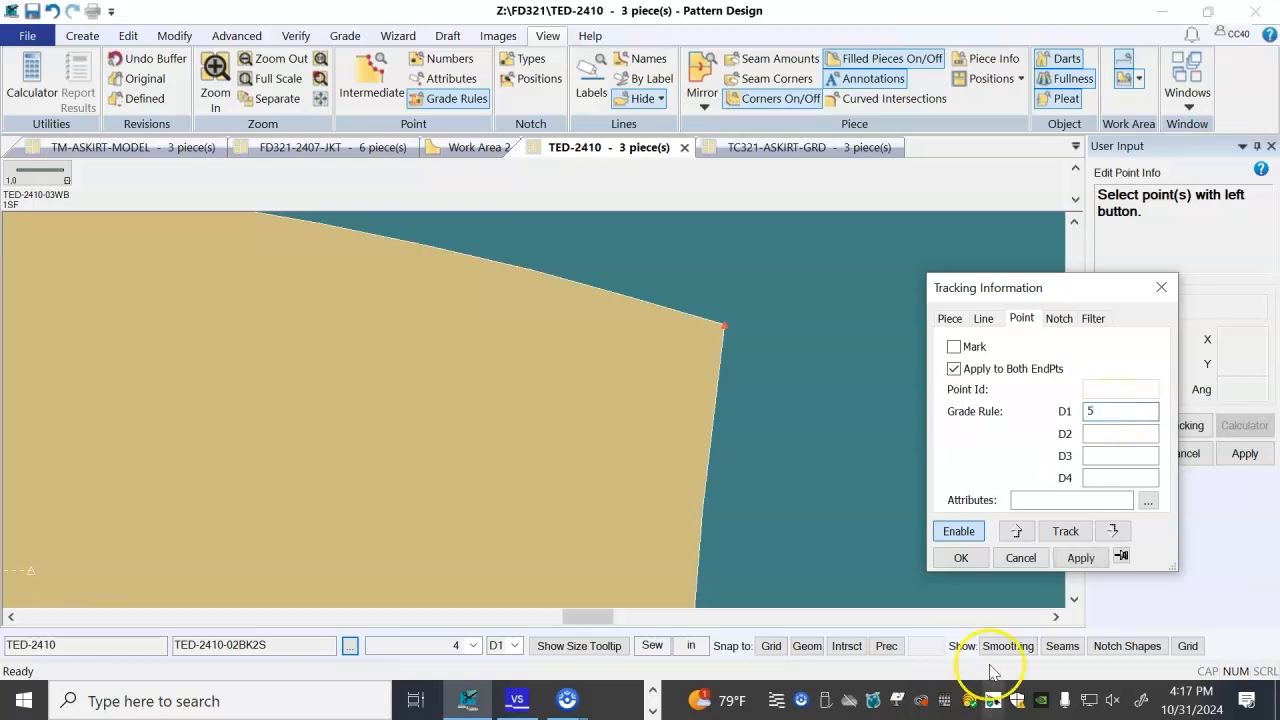
pyautogui.click(1081, 557)
pyautogui.scroll(-4, 543, 428)
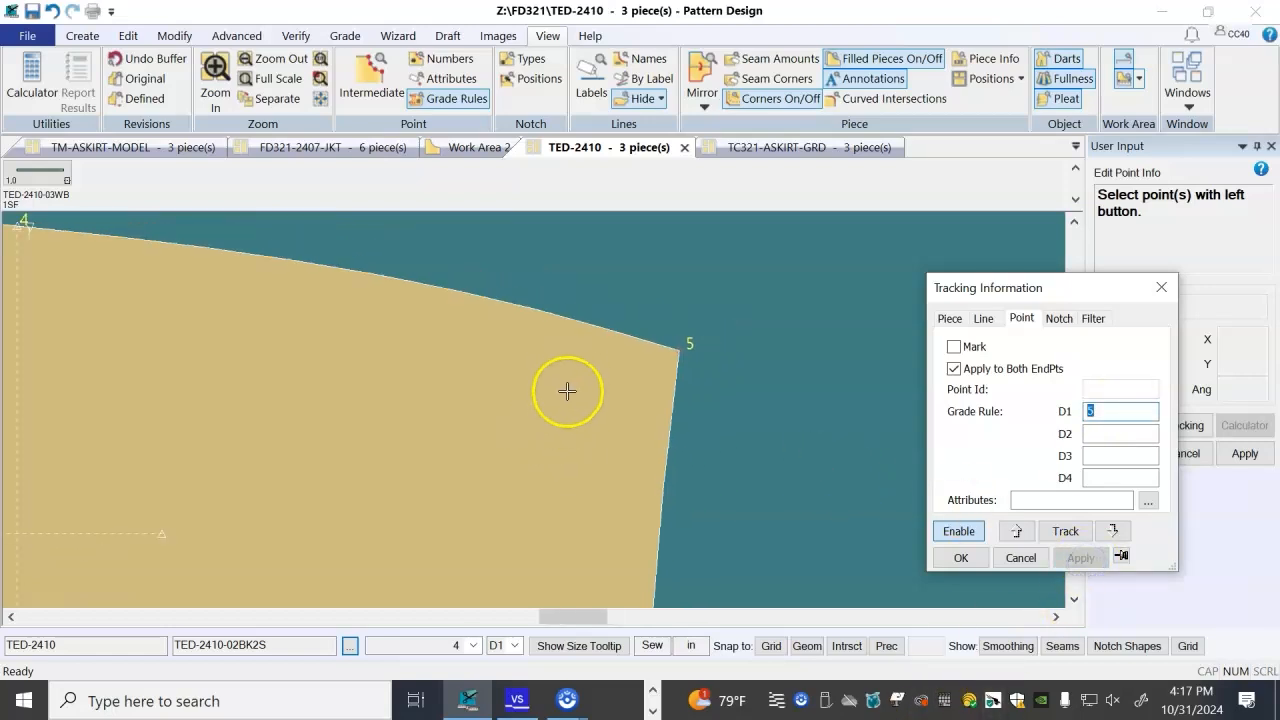
pyautogui.scroll(4, 479, 594)
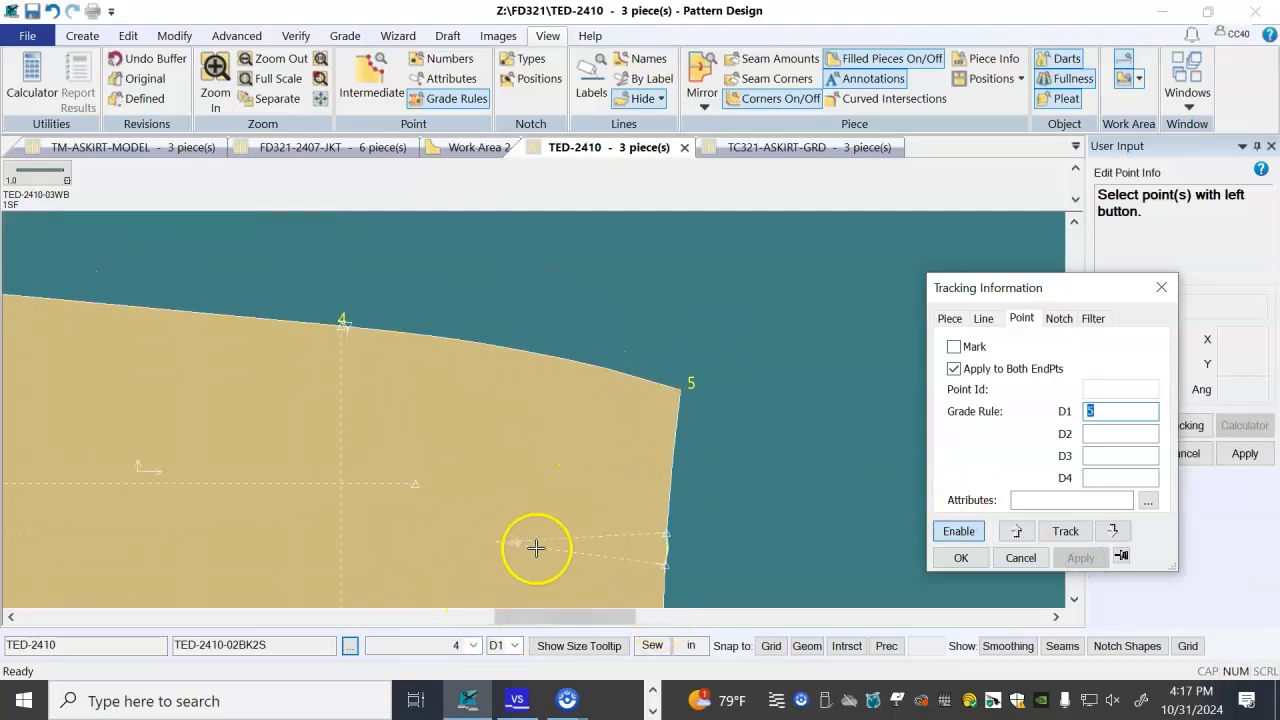
# - Assign D1 grade rule 6 to all the dart points on the back's waist, including the dart tip
pyautogui.moveTo(839, 541); pyautogui.dragTo(437, 457)
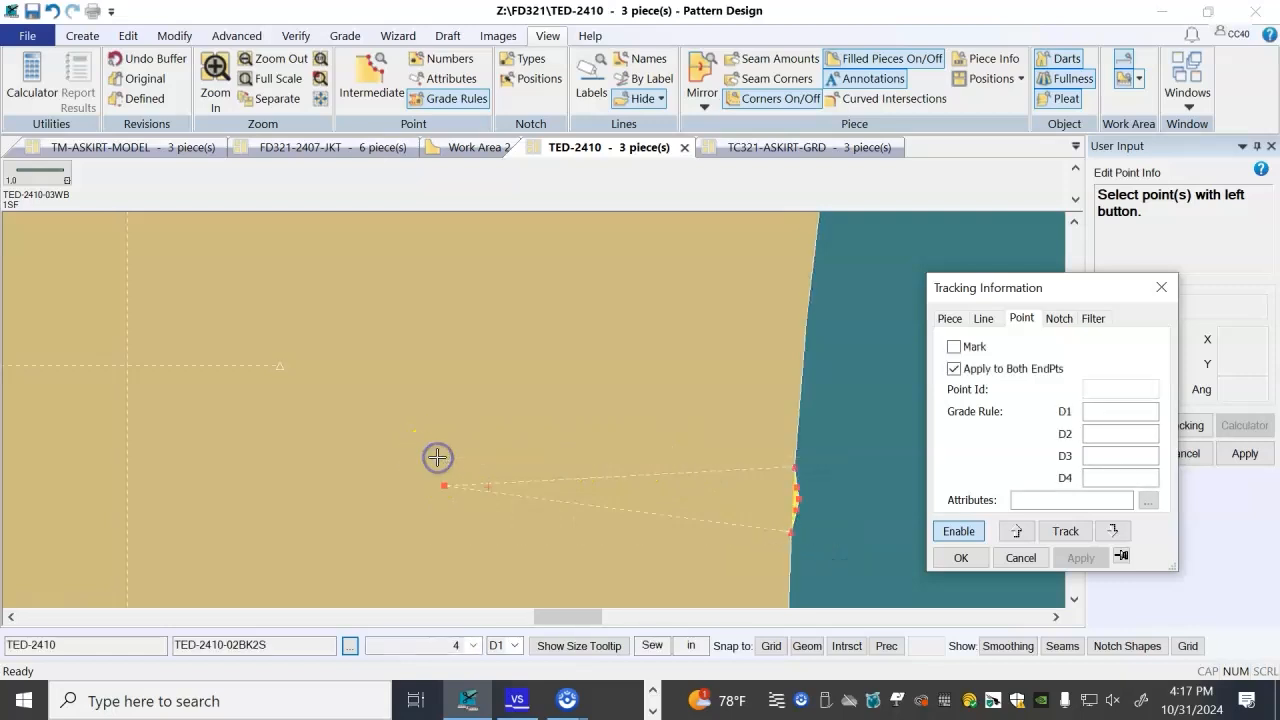
pyautogui.click(1121, 413)
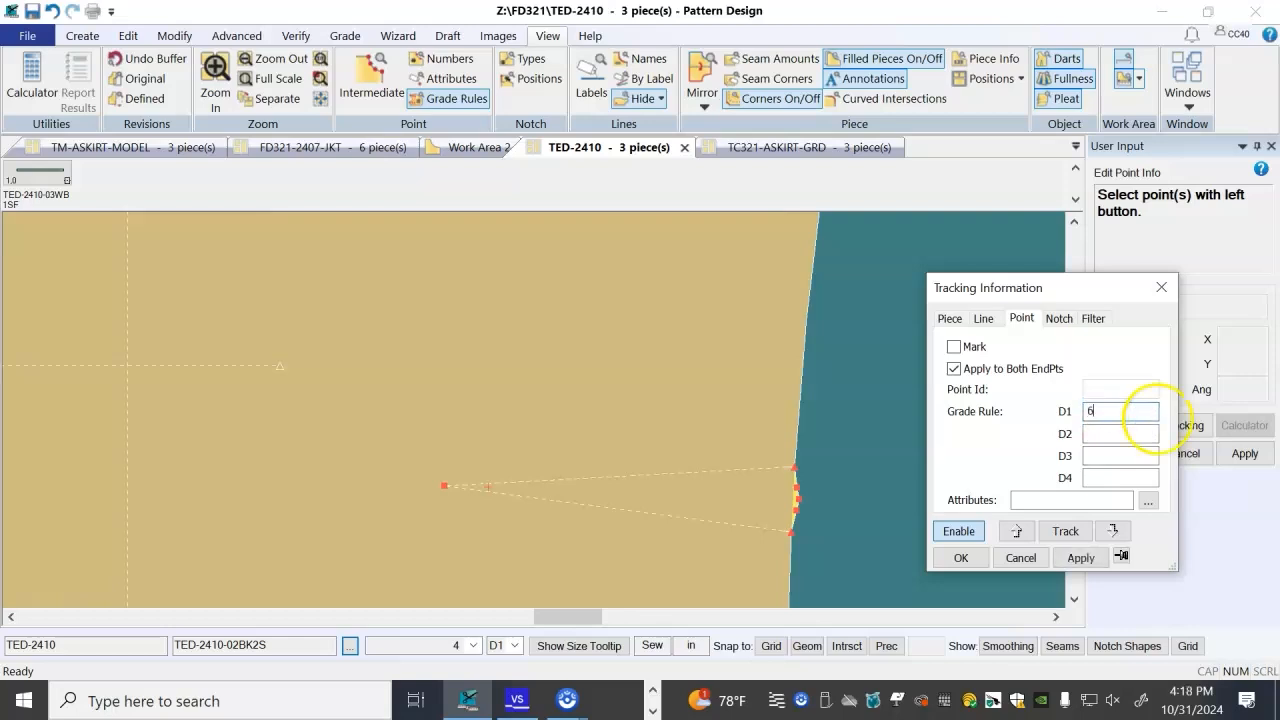
pyautogui.click(960, 557)
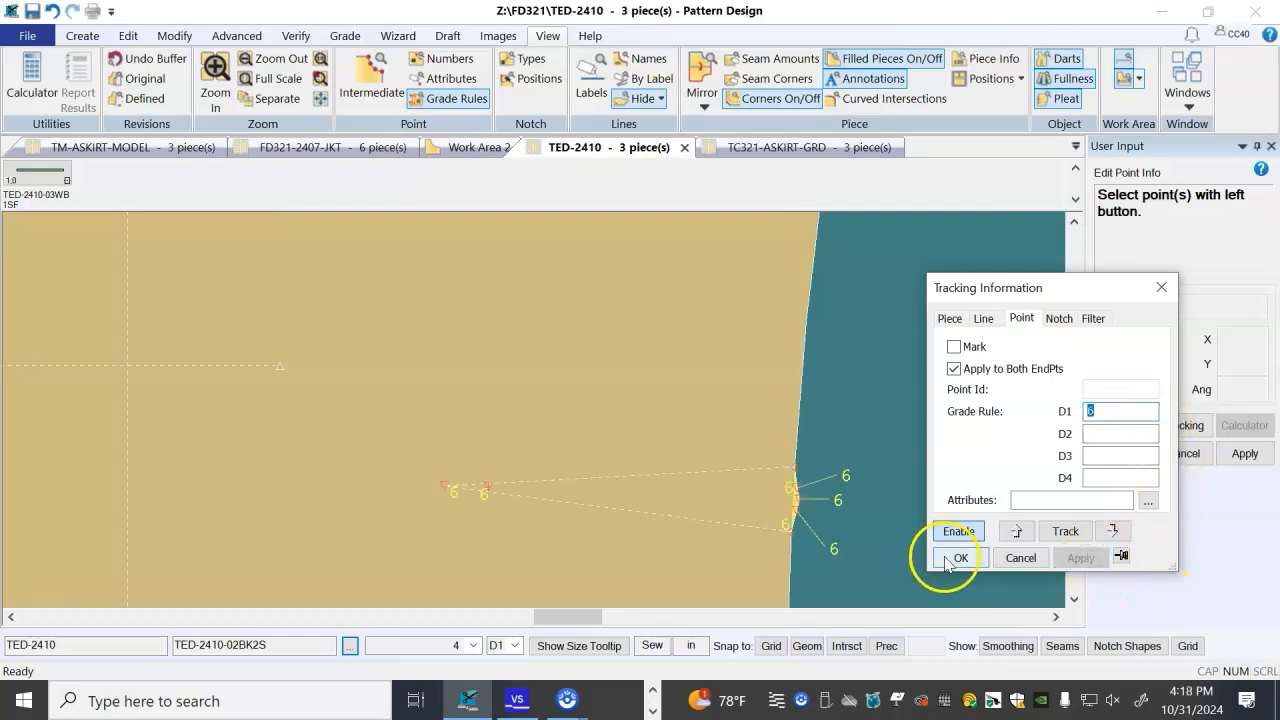
# - Display the all-sizes graded nest of the back with its grade rules and inspect the grading along the side seam and dart
pyautogui.scroll(-5, 909, 422)
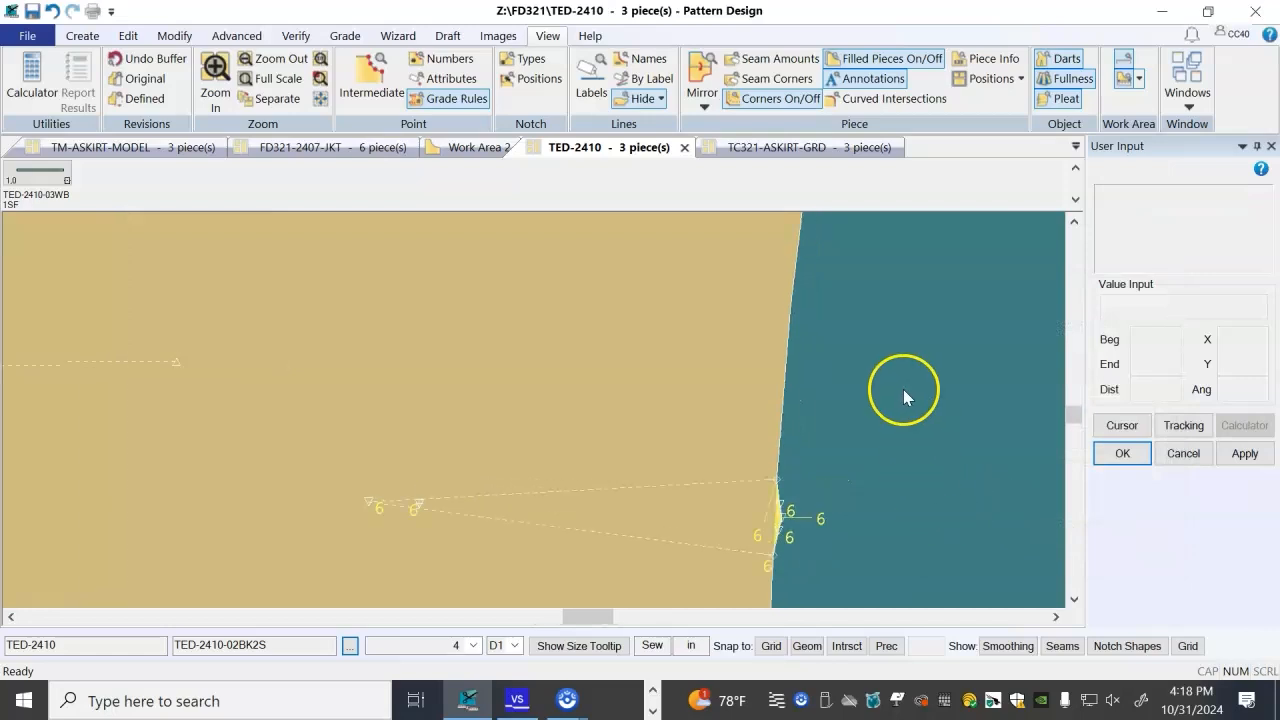
pyautogui.scroll(-2, 804, 413)
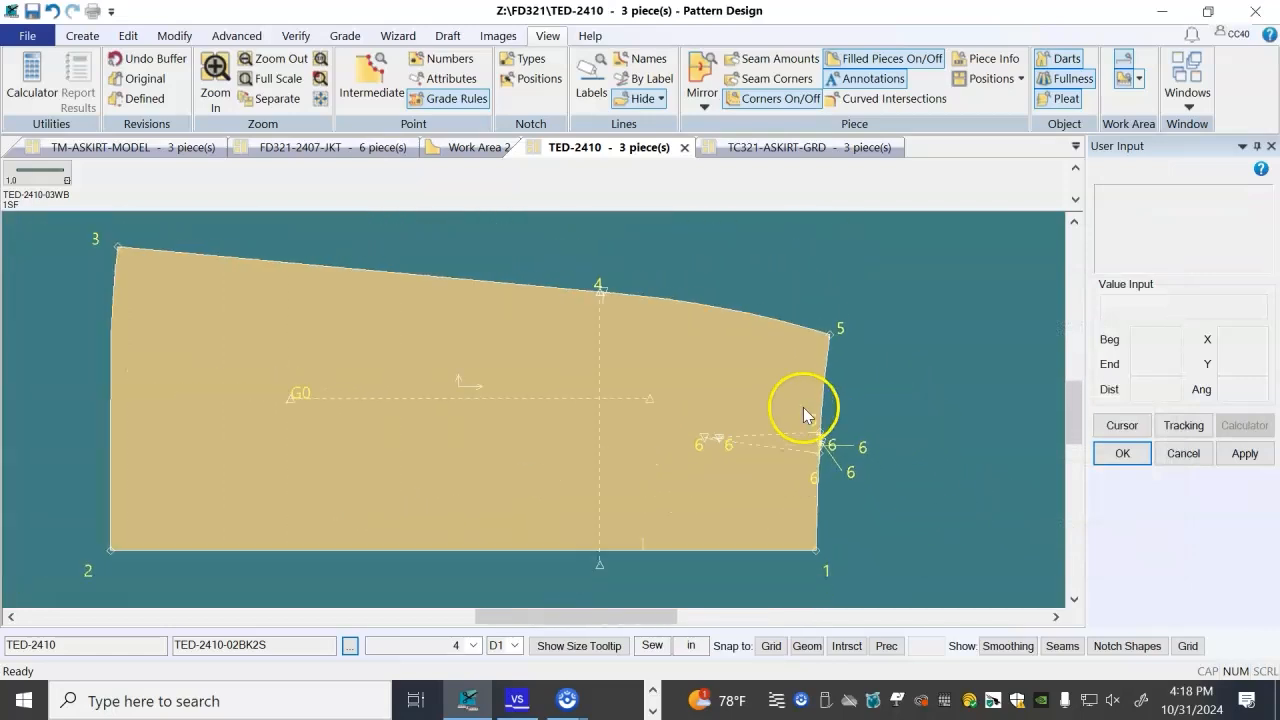
pyautogui.click(346, 38)
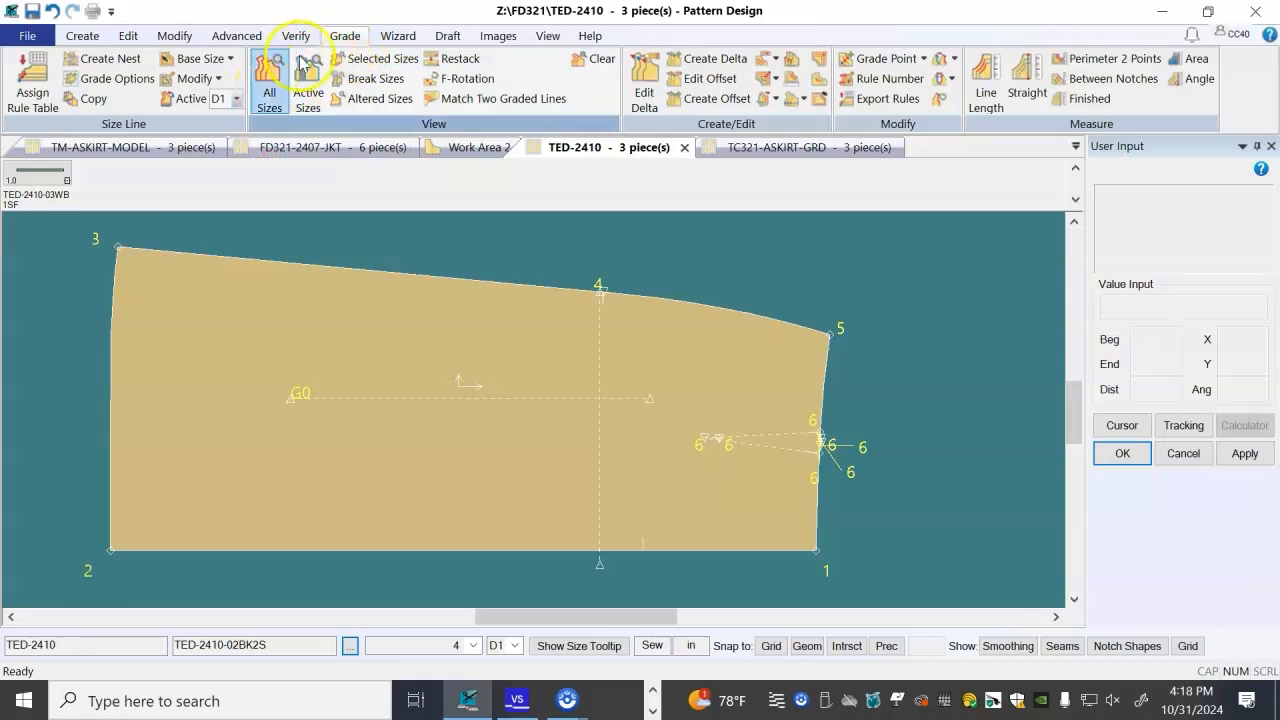
pyautogui.click(268, 97)
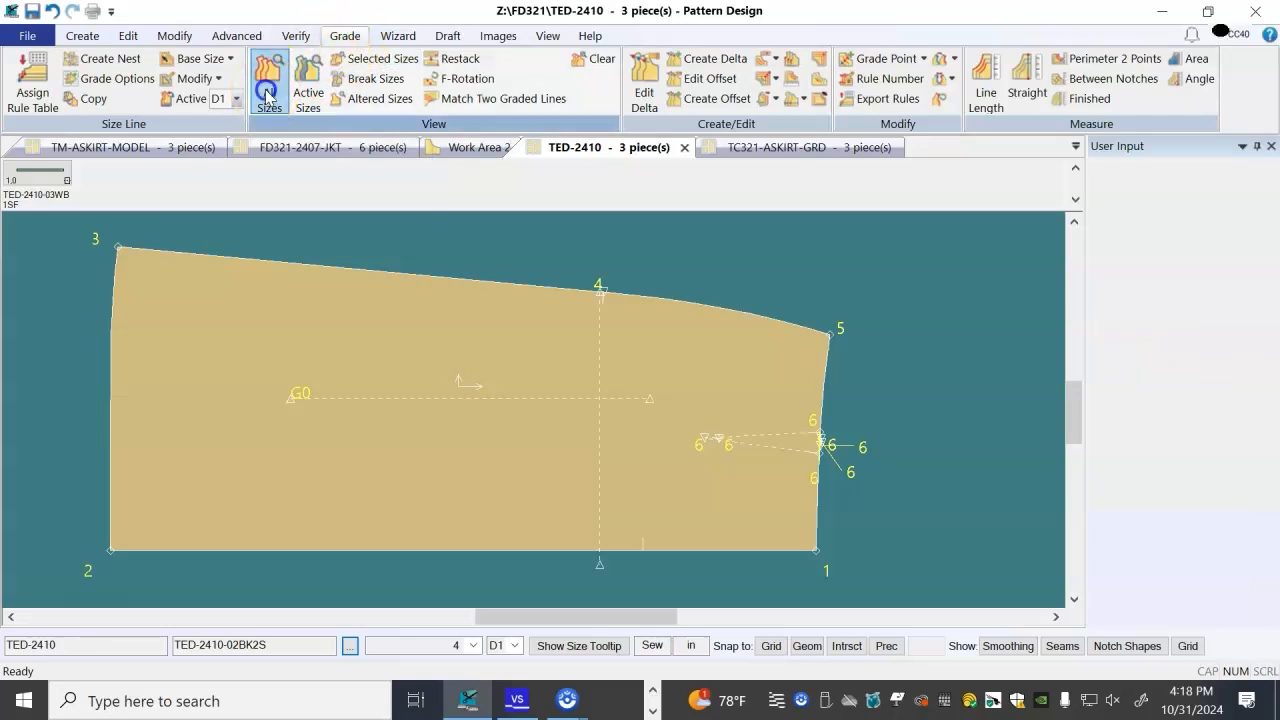
pyautogui.click(482, 357)
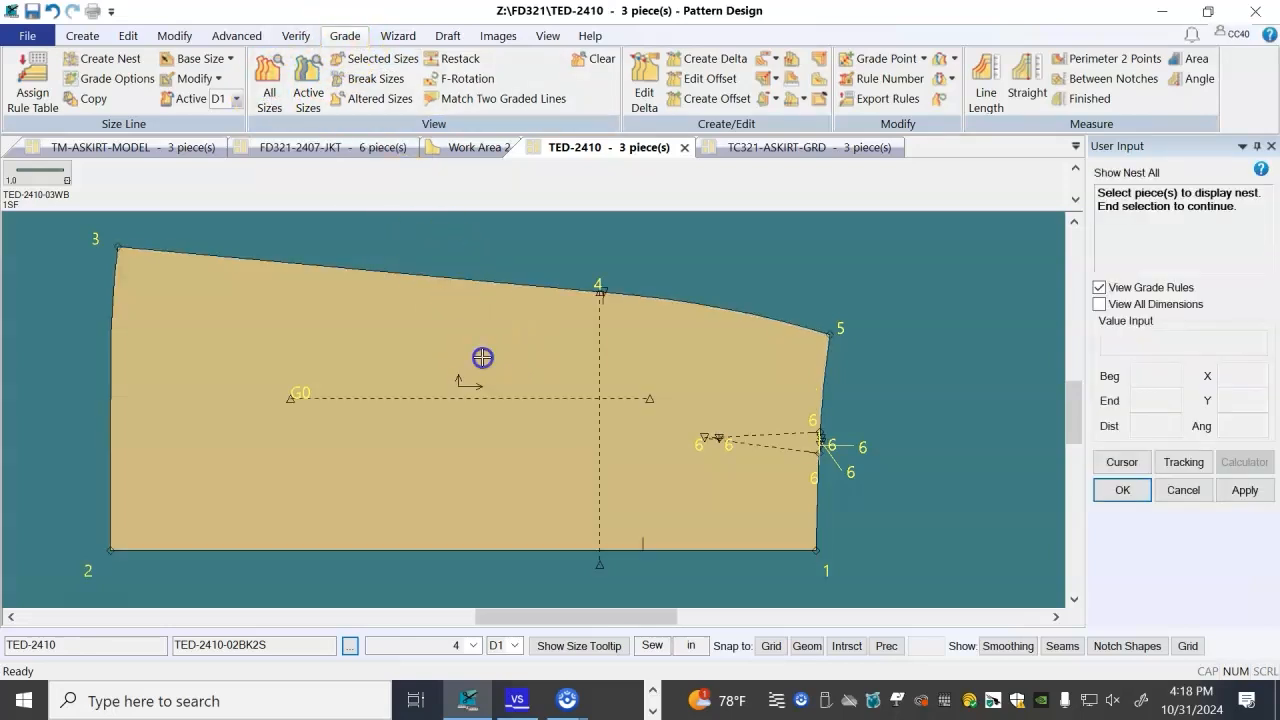
pyautogui.rightClick(482, 357)
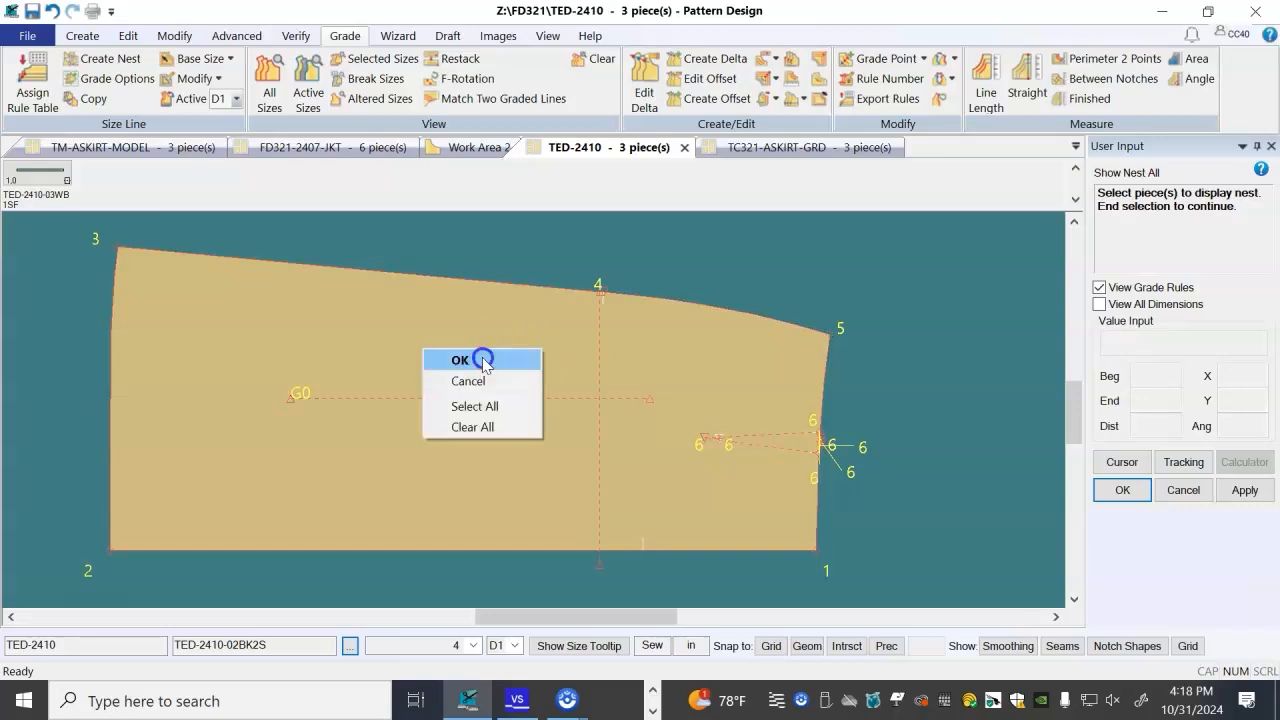
pyautogui.click(484, 360)
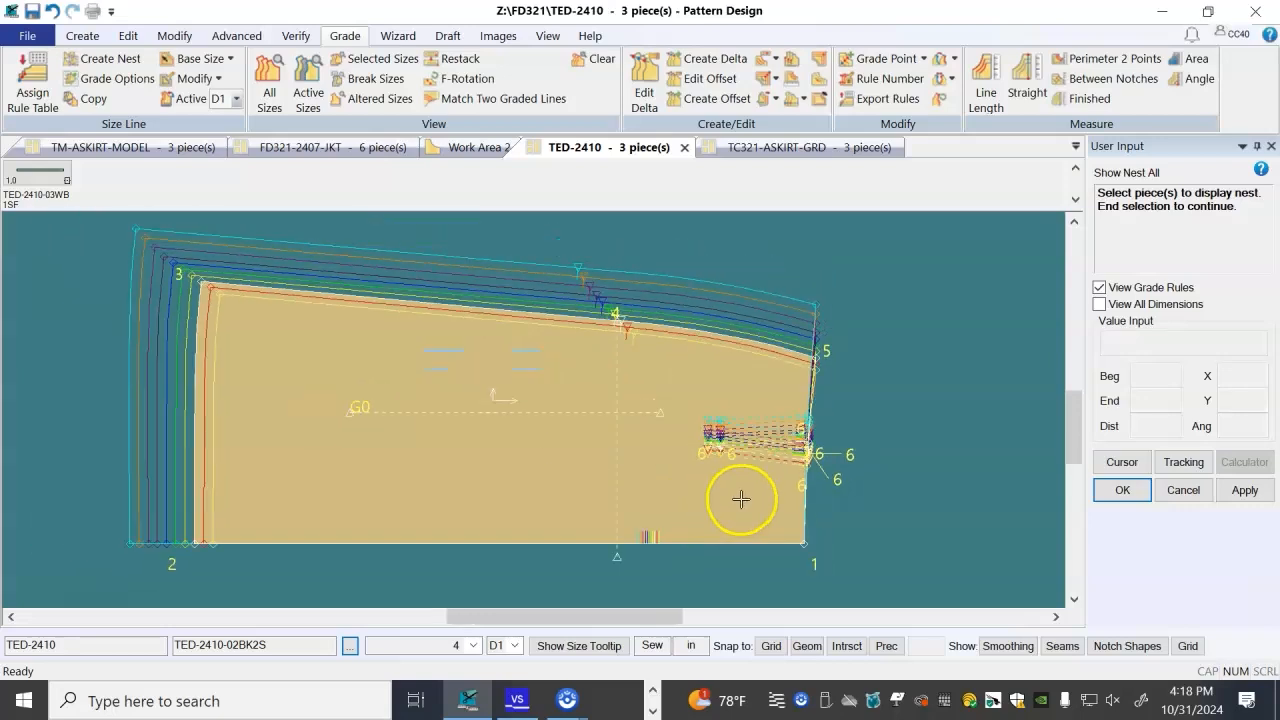
pyautogui.scroll(-2, 760, 517)
pyautogui.scroll(1, 366, 283)
pyautogui.scroll(1, 366, 283)
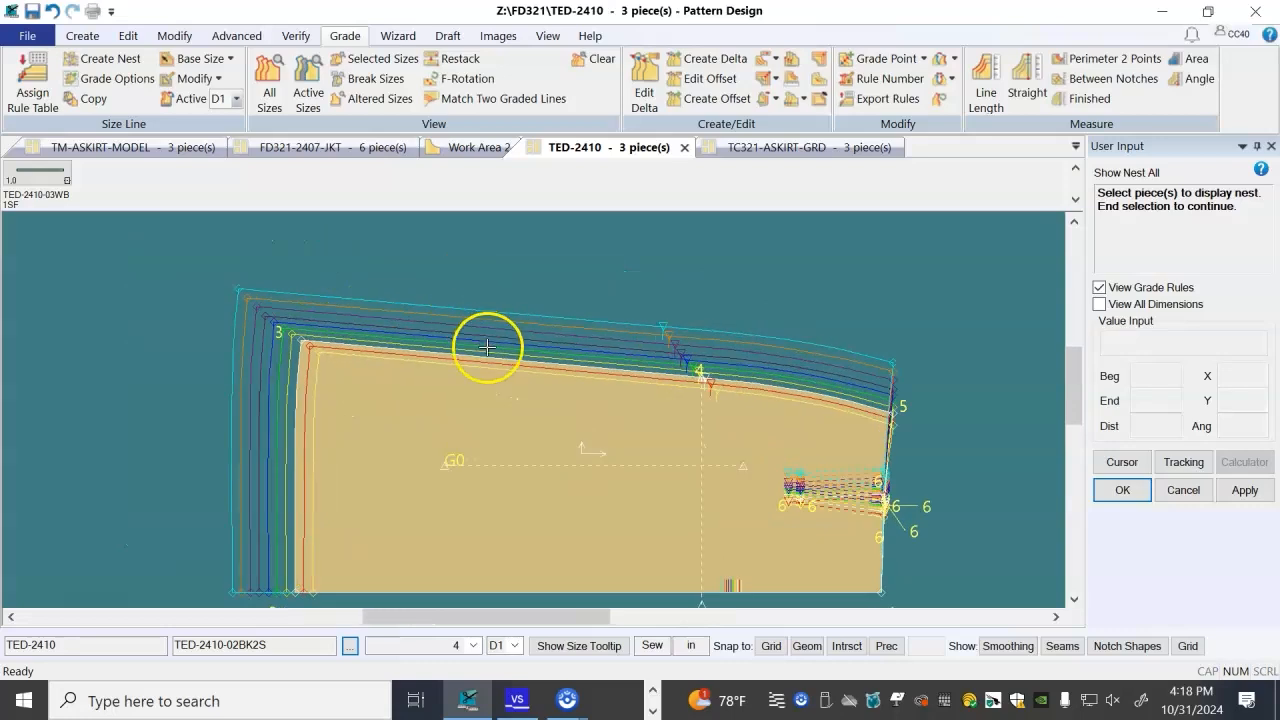
pyautogui.scroll(1, 486, 343)
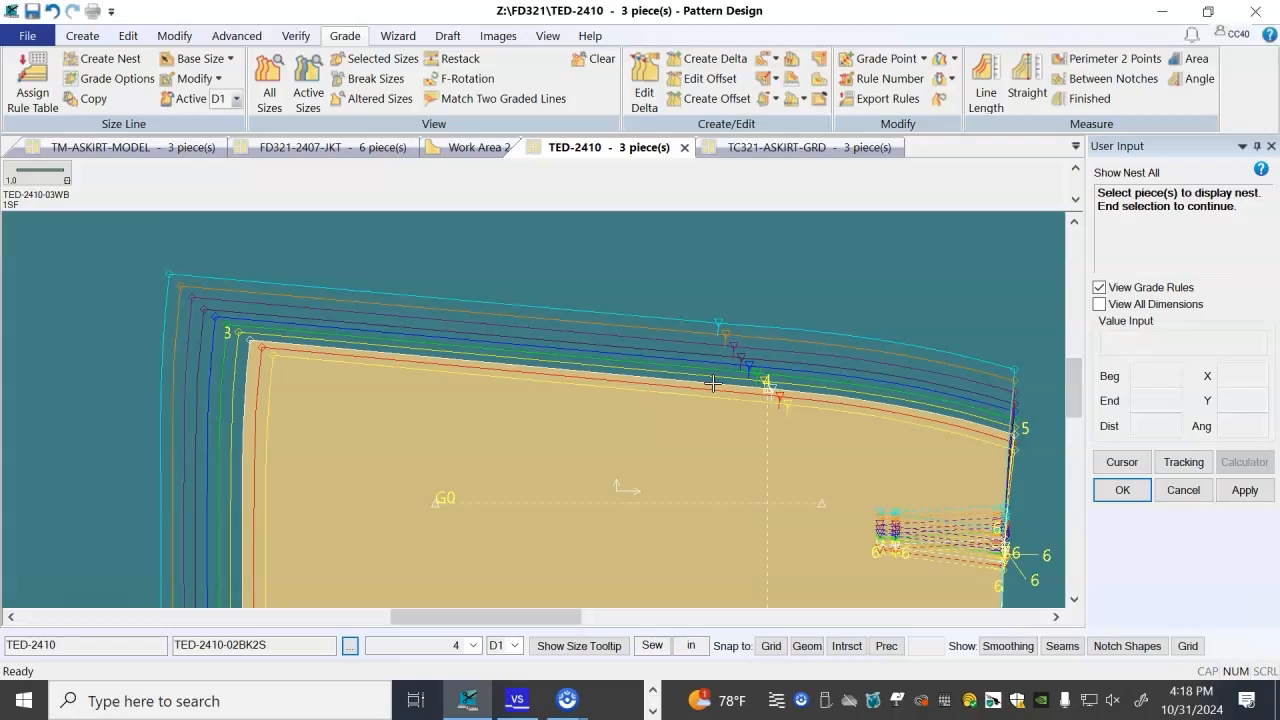
# - Review the nest colors in the workspace color preferences and apply them with Use Rainbow enabled
pyautogui.click(128, 38)
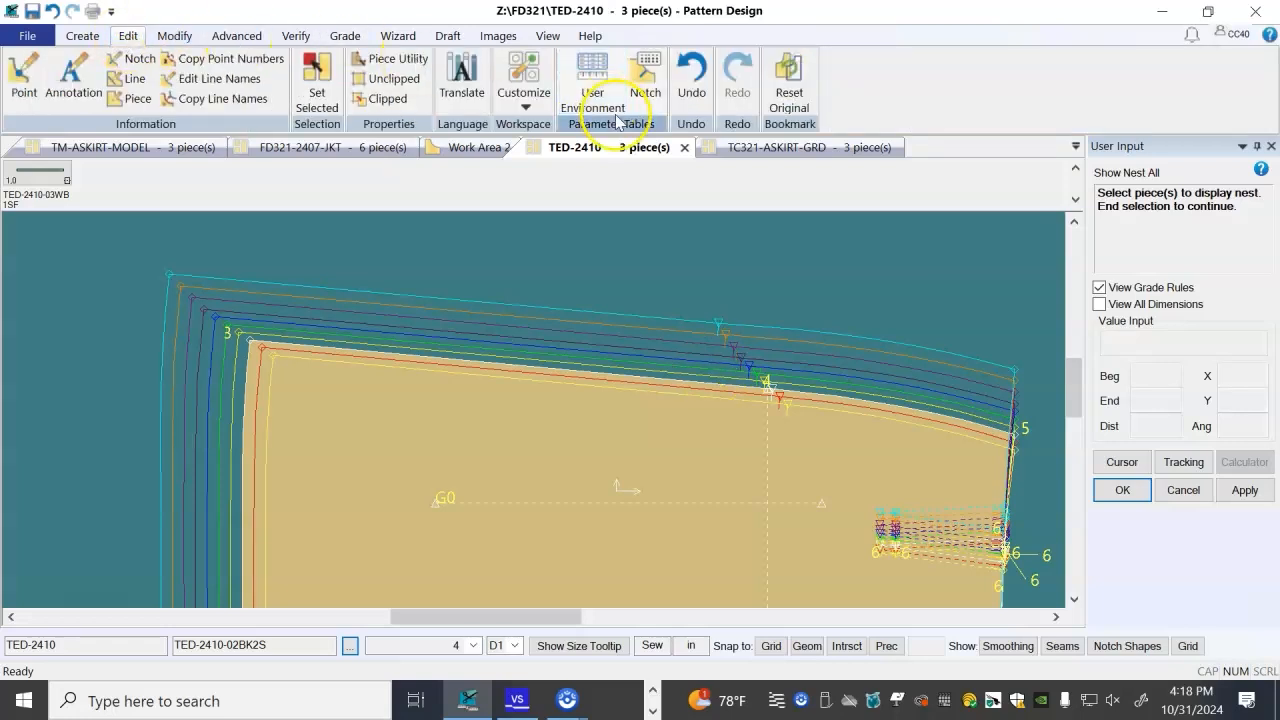
pyautogui.click(524, 104)
pyautogui.click(551, 127)
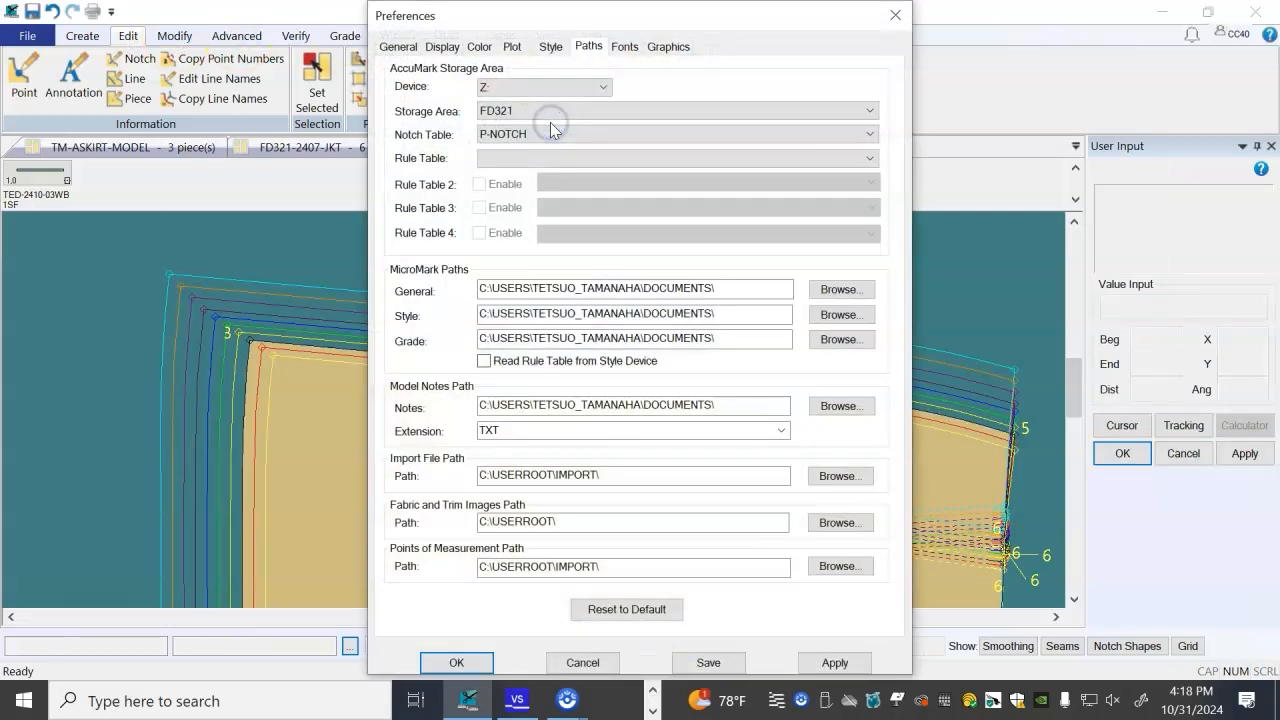
pyautogui.moveTo(518, 18); pyautogui.dragTo(255, 18)
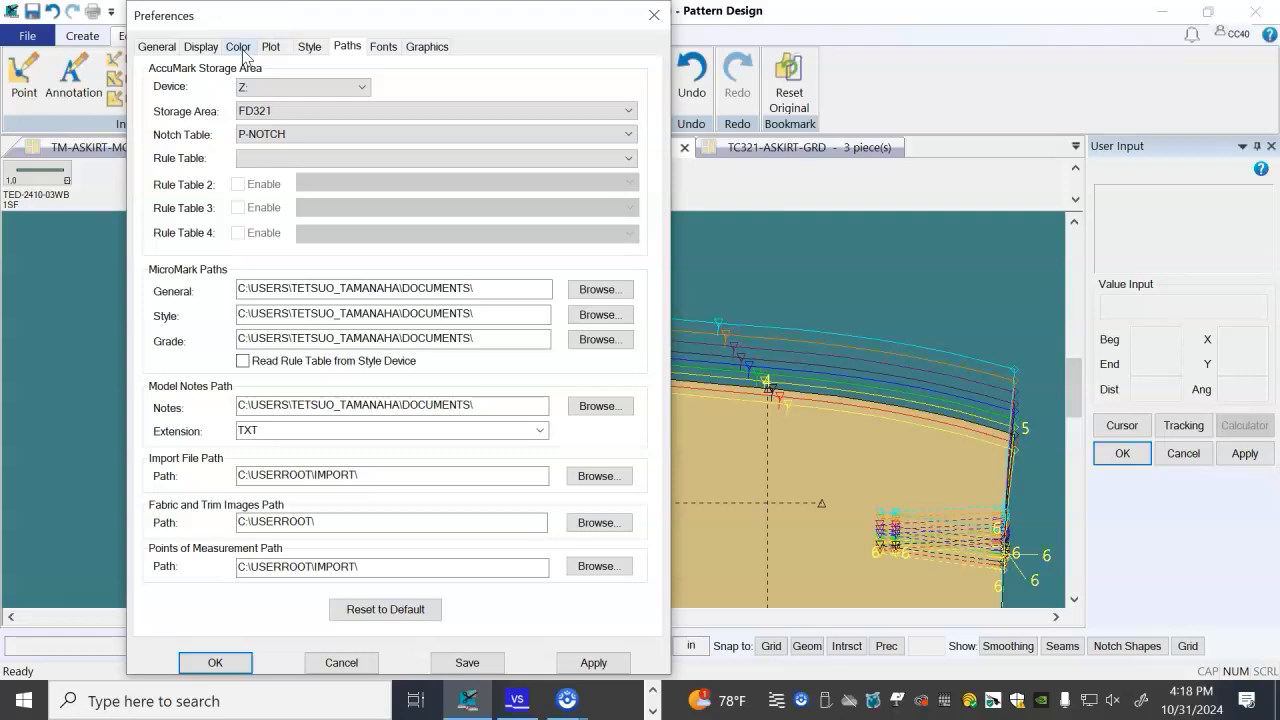
pyautogui.click(239, 47)
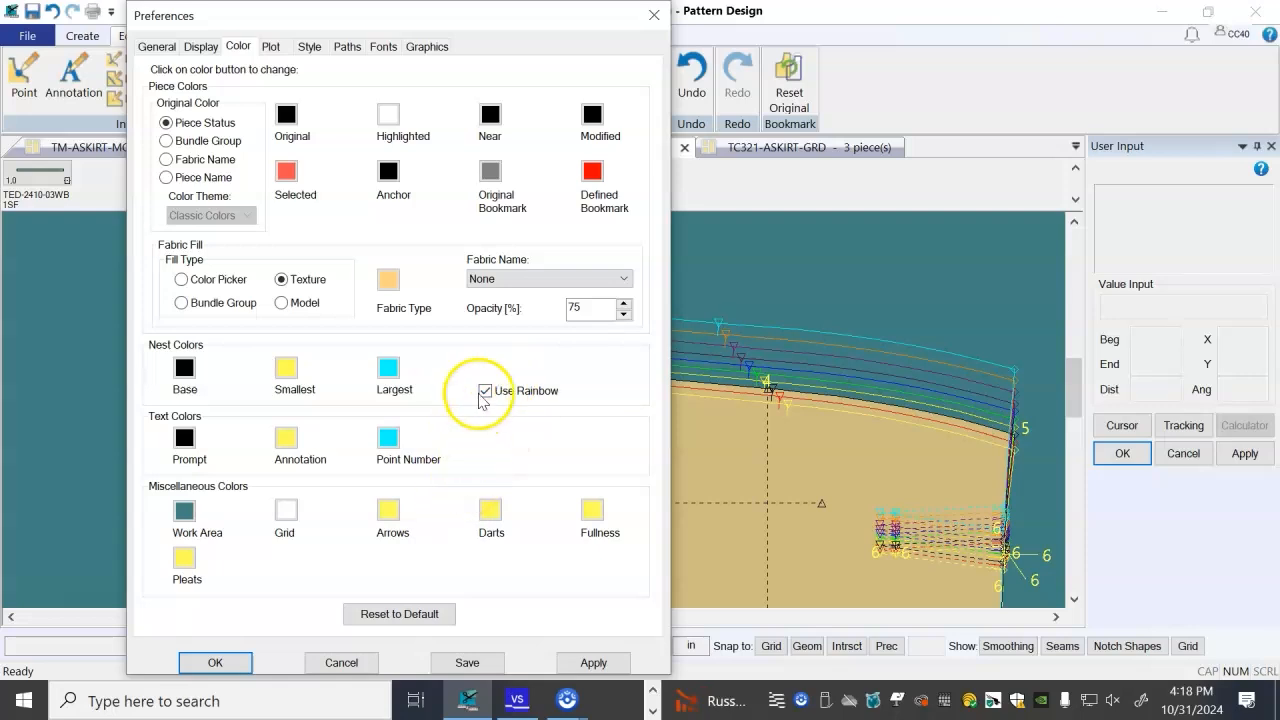
pyautogui.click(594, 664)
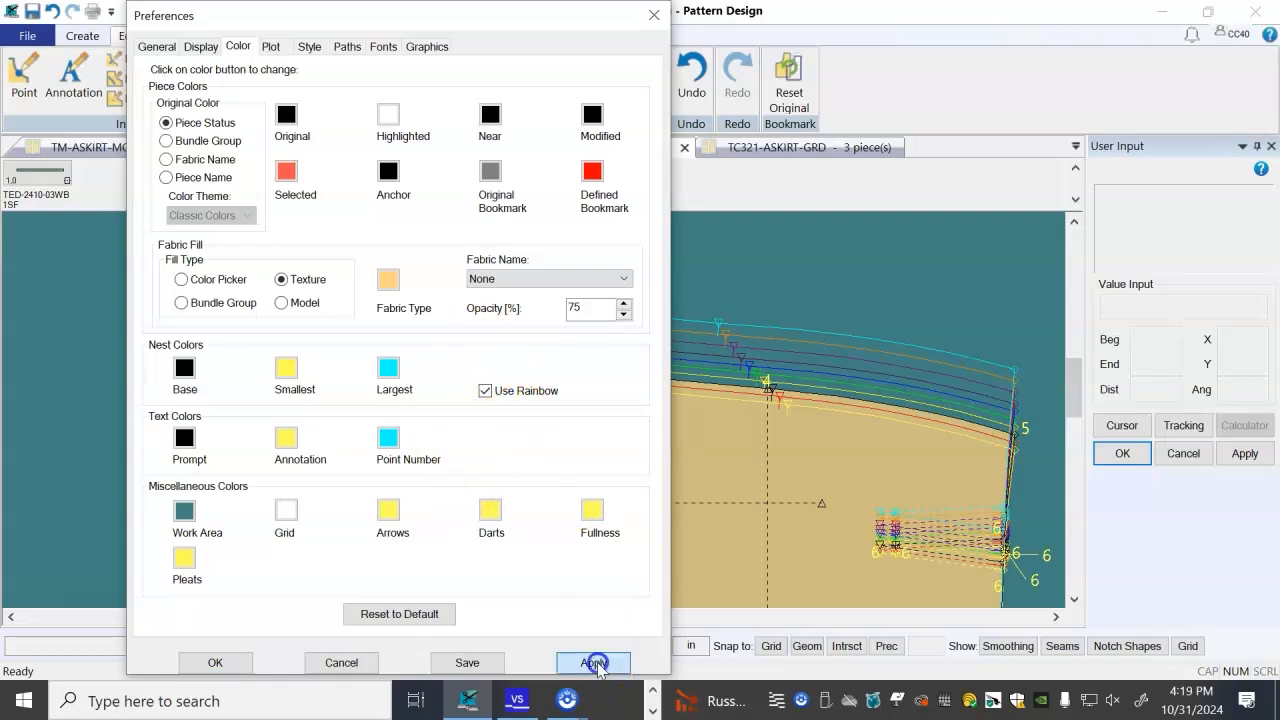
pyautogui.click(236, 670)
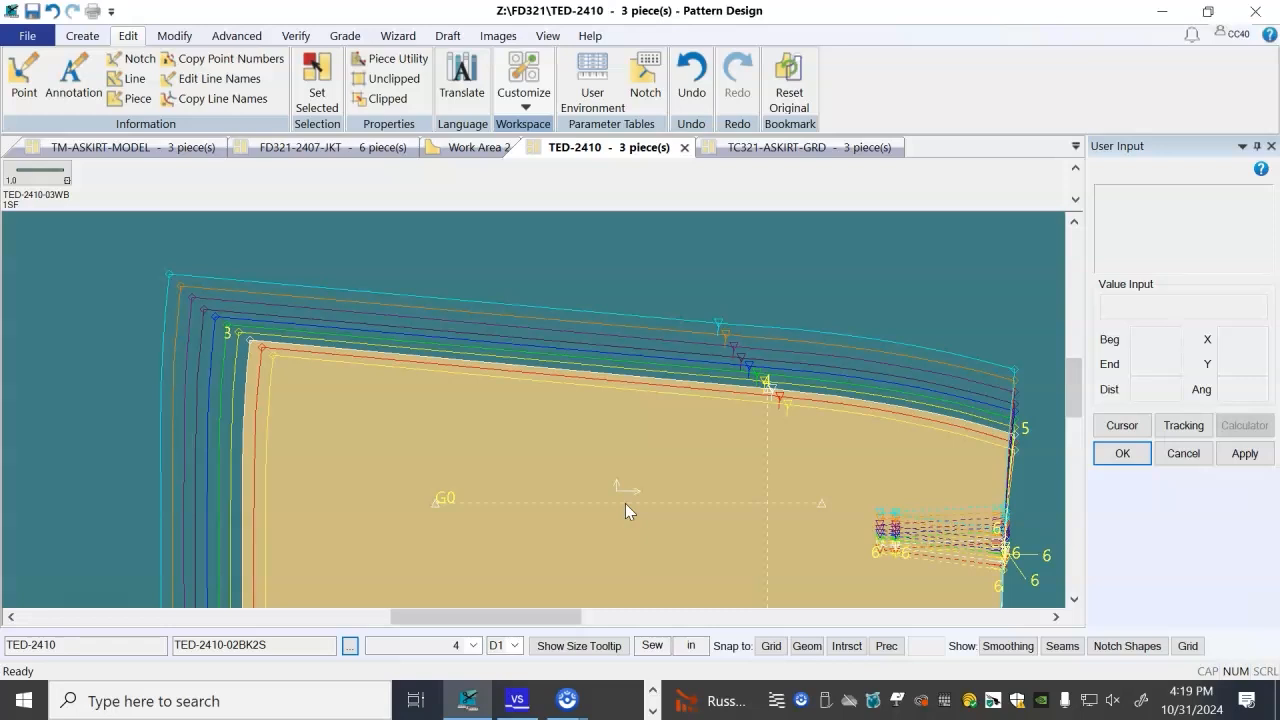
# - Reposition the front and the nested back side by side in the work area, nearer the waistband
pyautogui.scroll(-5, 635, 495)
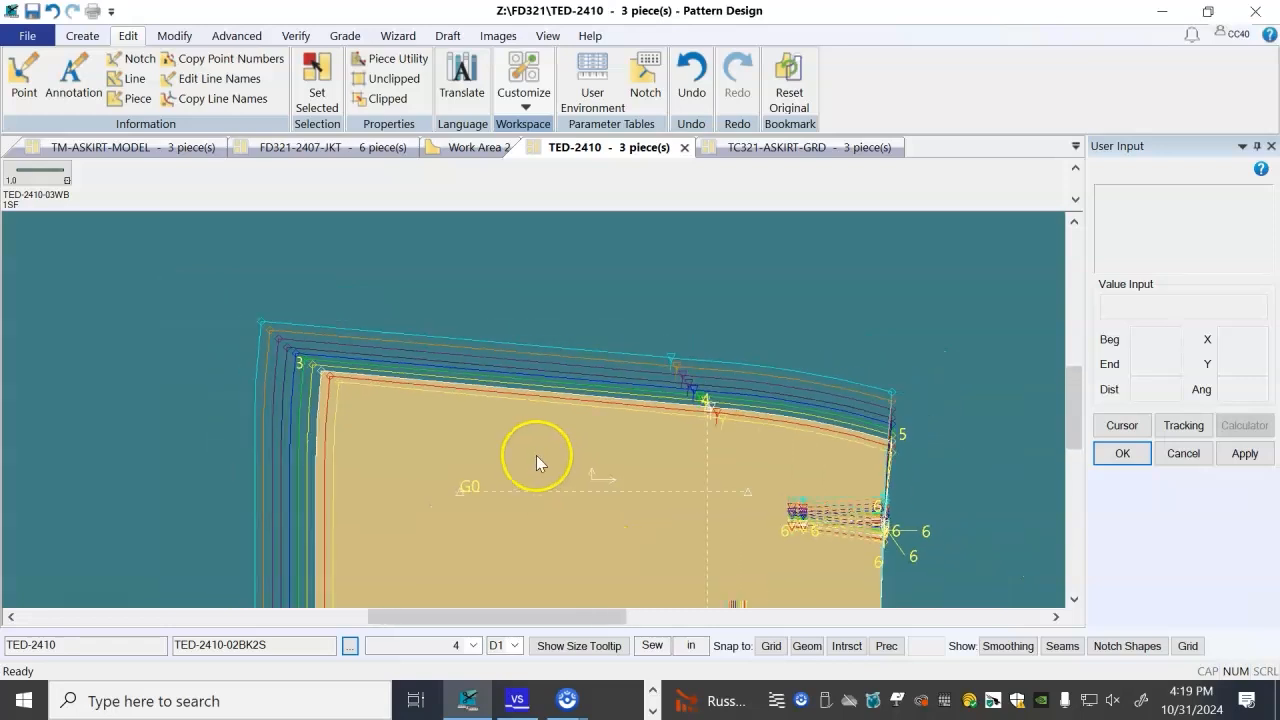
pyautogui.scroll(-2, 547, 469)
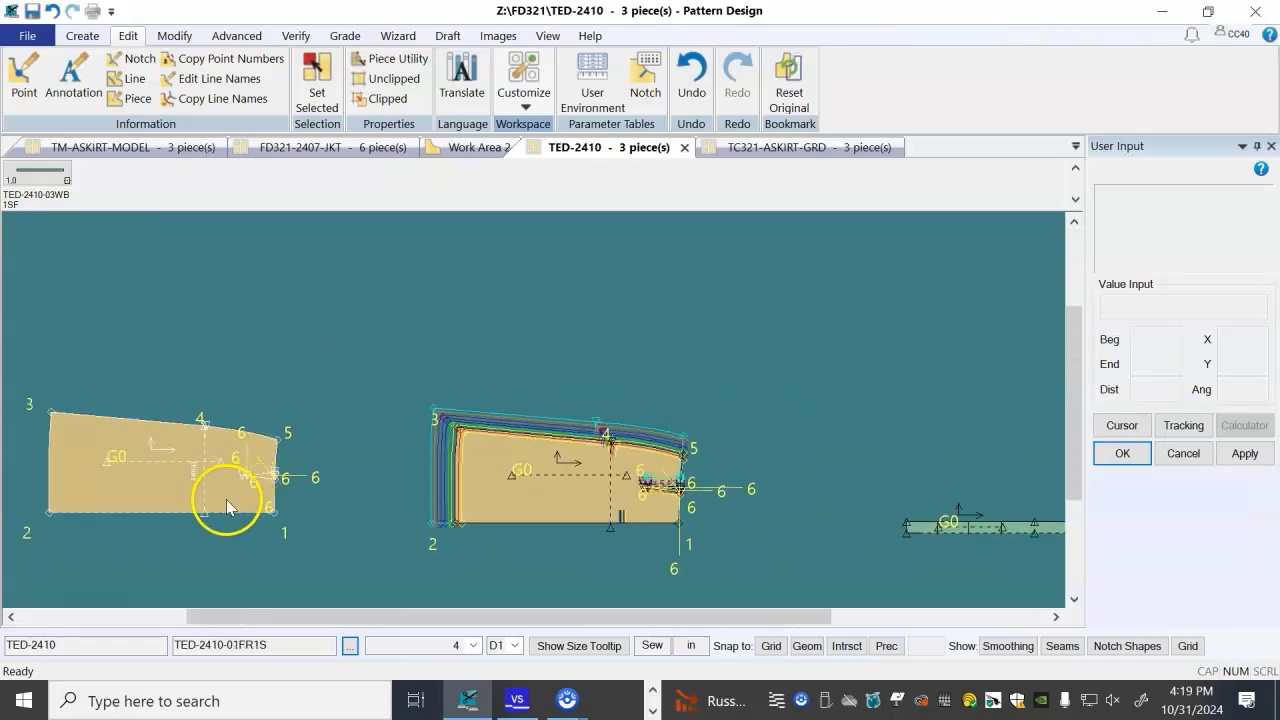
pyautogui.moveTo(117, 499); pyautogui.dragTo(245, 492)
pyautogui.moveTo(530, 493); pyautogui.dragTo(607, 484)
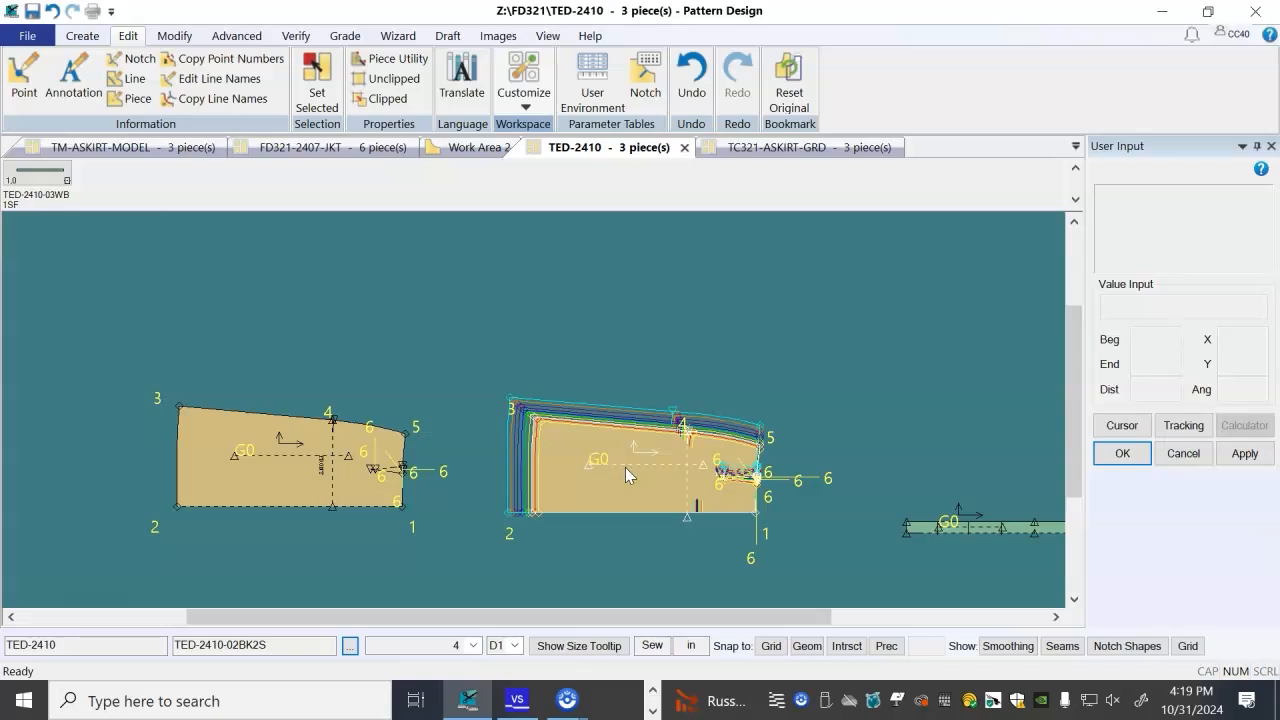
pyautogui.click(396, 512)
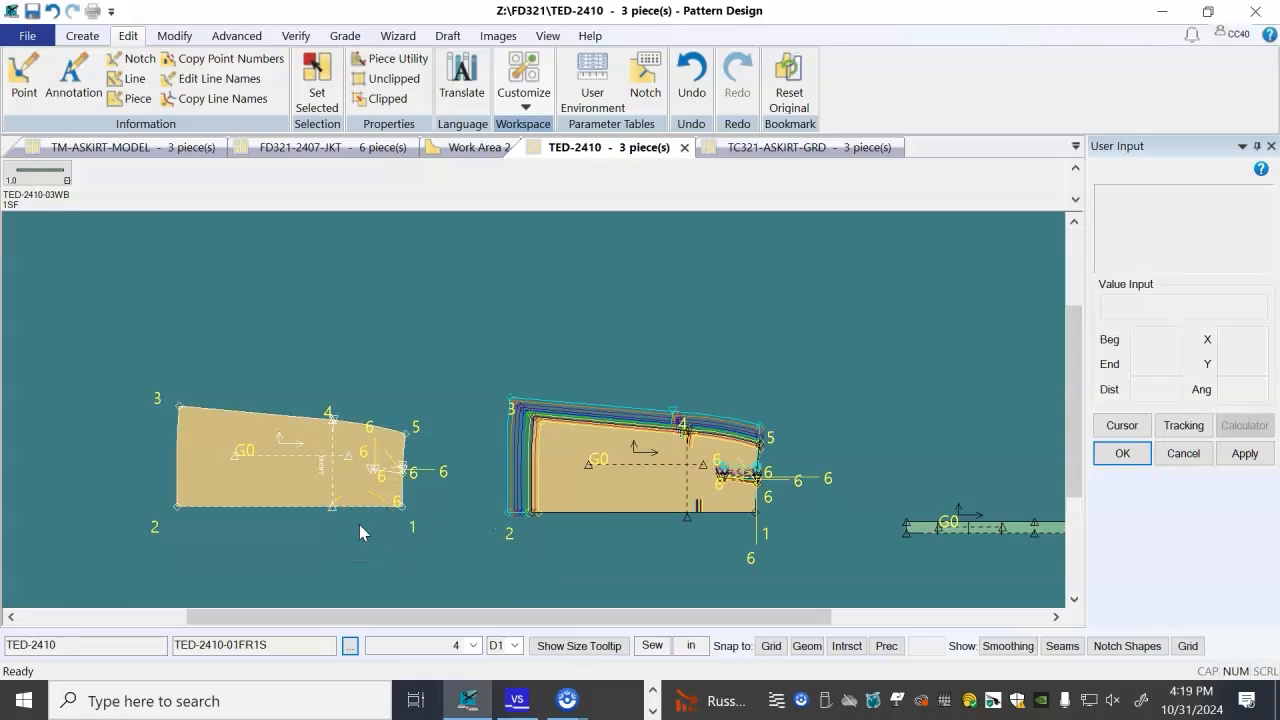
# - In TM-ASKIRT-MODEL, move the waistband and the front apart to examine the waistband's grade rules
pyautogui.click(186, 148)
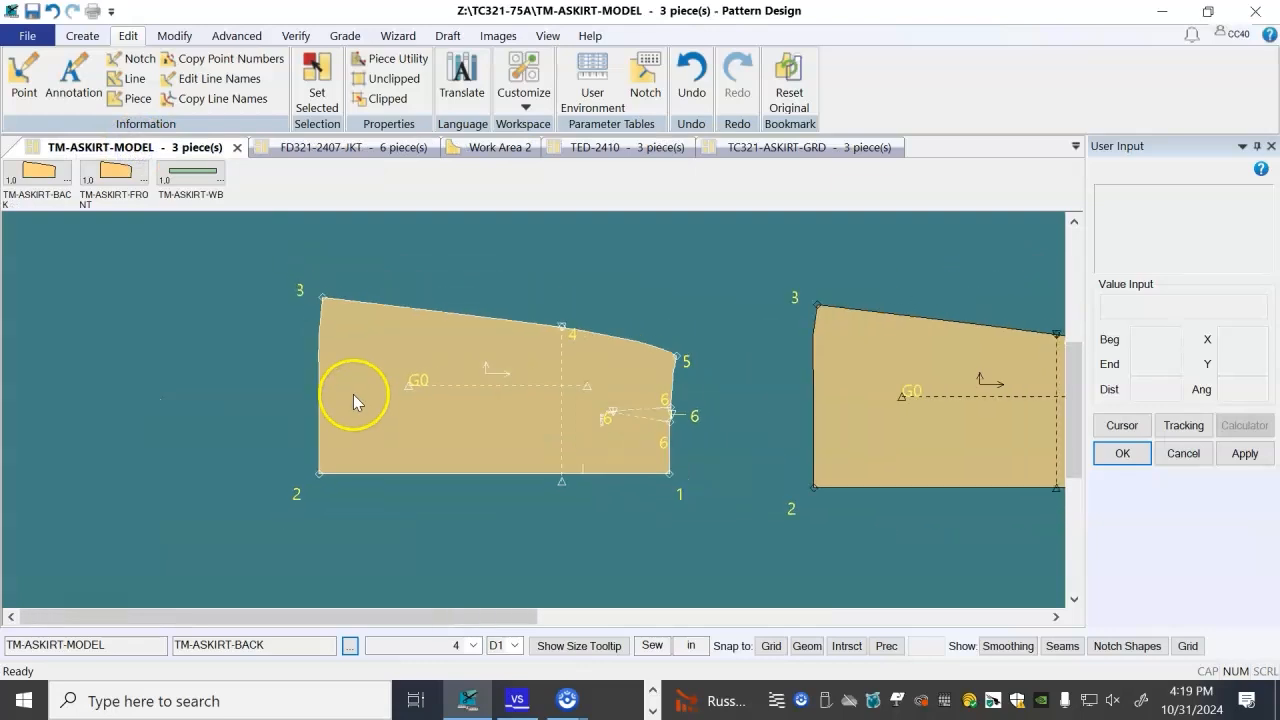
pyautogui.scroll(-5, 355, 394)
pyautogui.scroll(6, 818, 366)
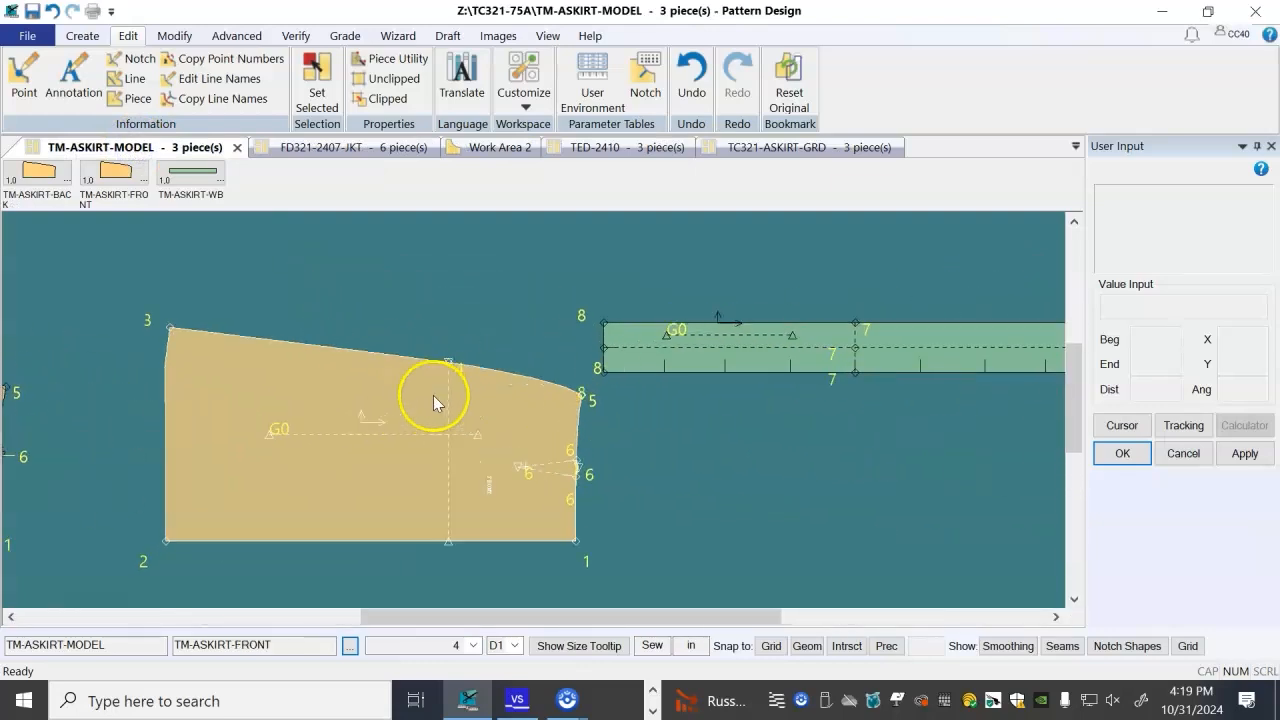
pyautogui.moveTo(699, 366); pyautogui.dragTo(589, 303)
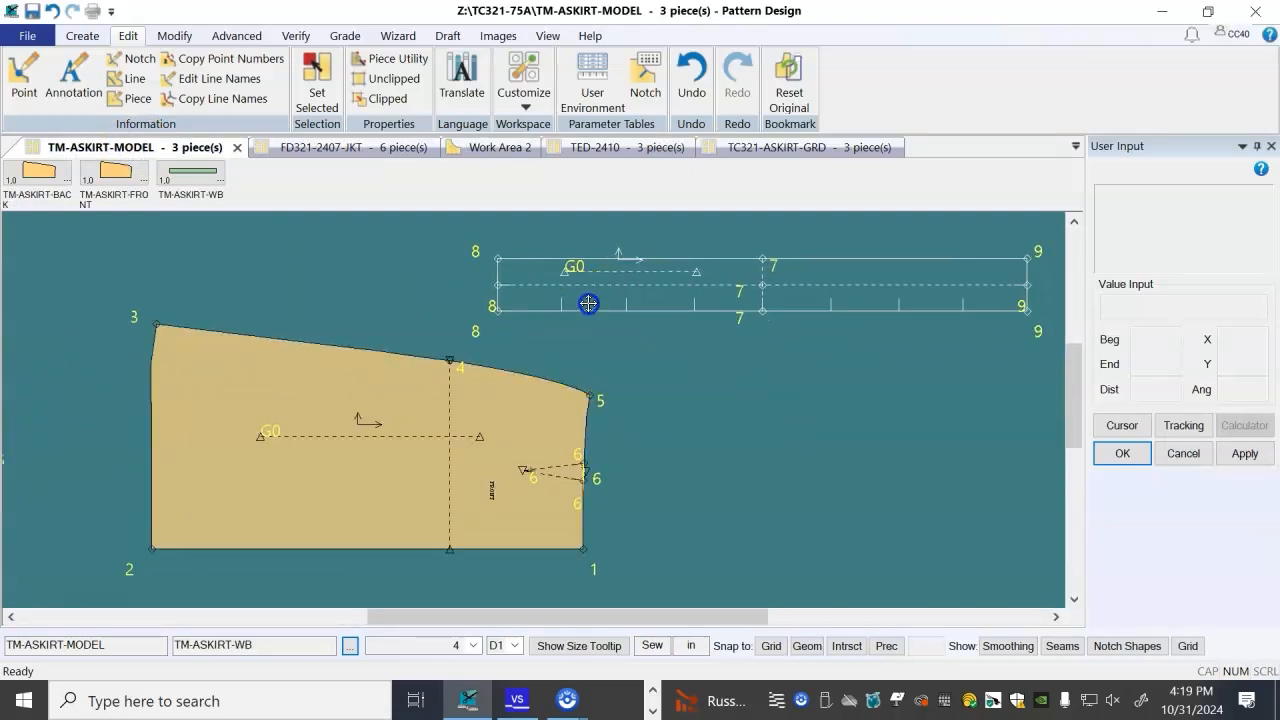
pyautogui.moveTo(444, 440); pyautogui.dragTo(300, 491)
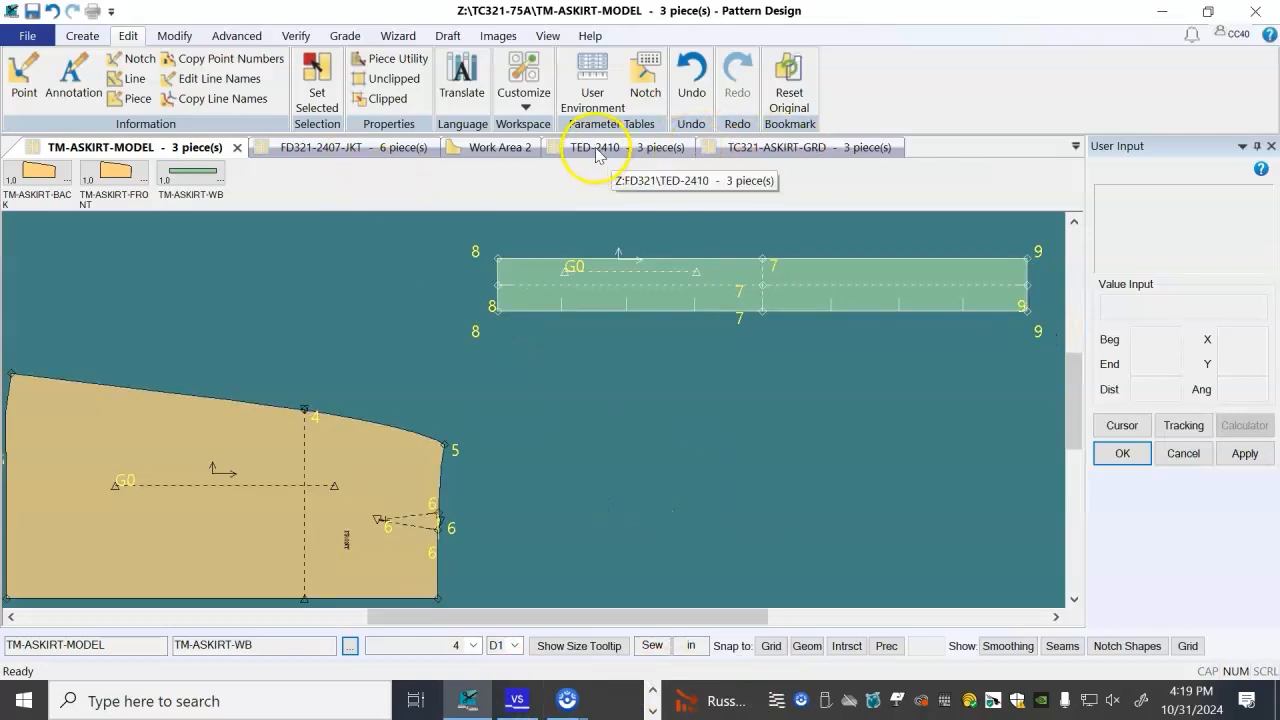
# - Close both TC321-ASKIRT-GRD work areas, the D:\FIT and D:\TC321 versions, and return to TED-2410
pyautogui.click(830, 147)
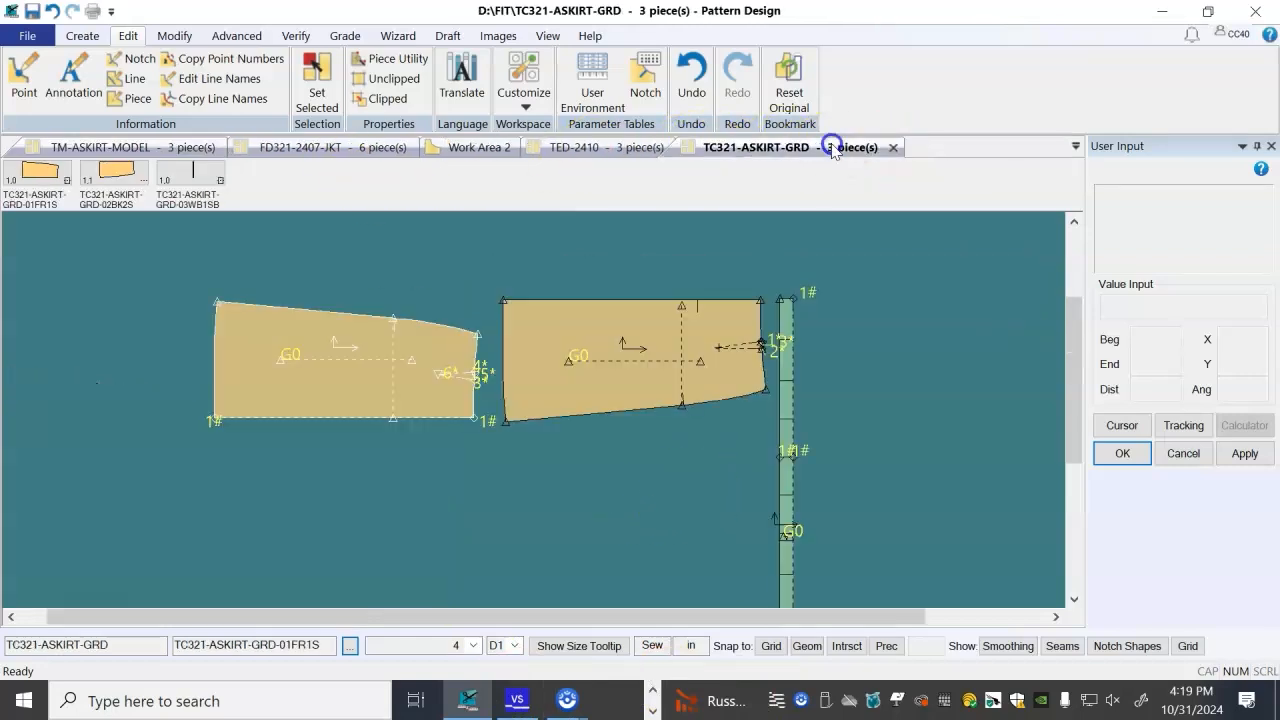
pyautogui.click(893, 147)
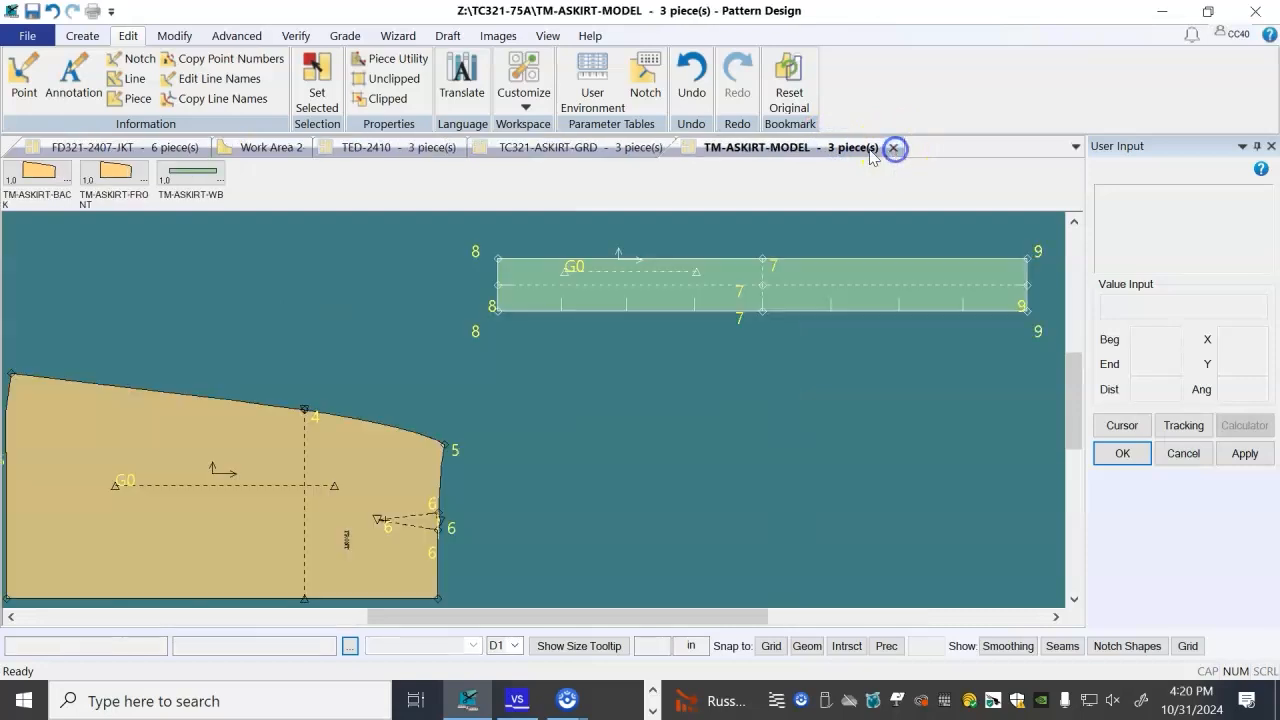
pyautogui.click(582, 147)
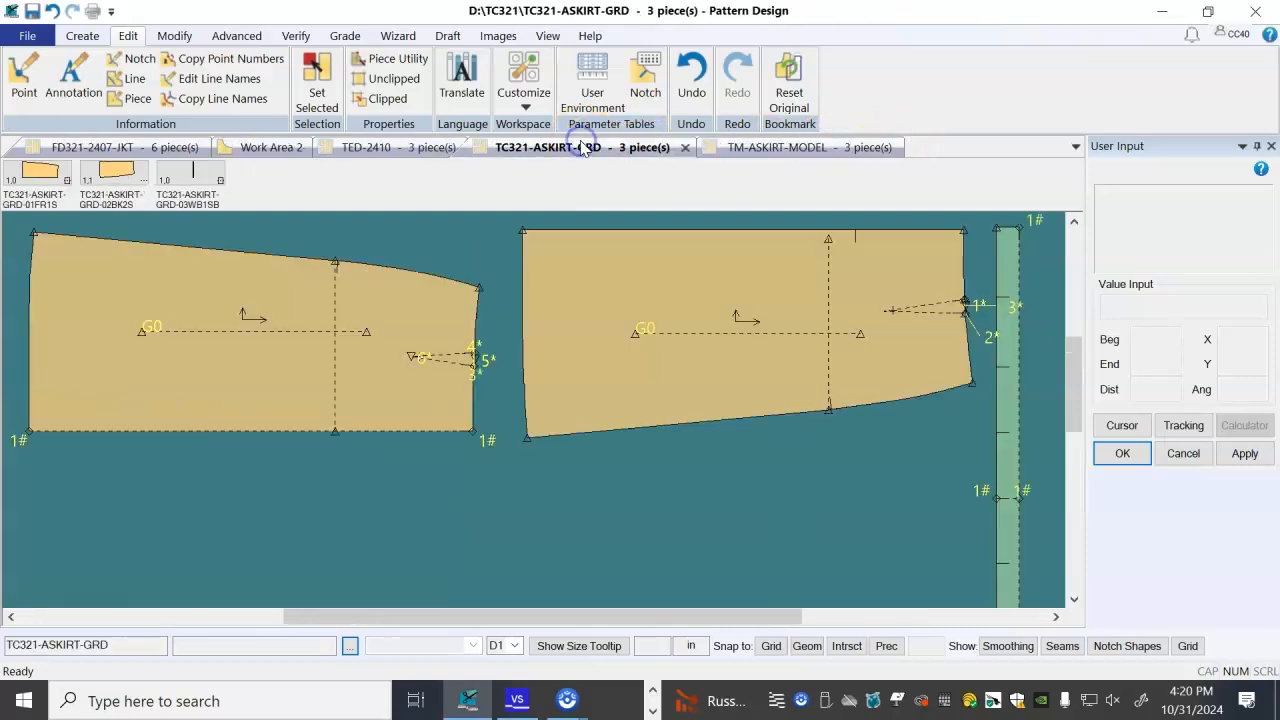
pyautogui.click(589, 494)
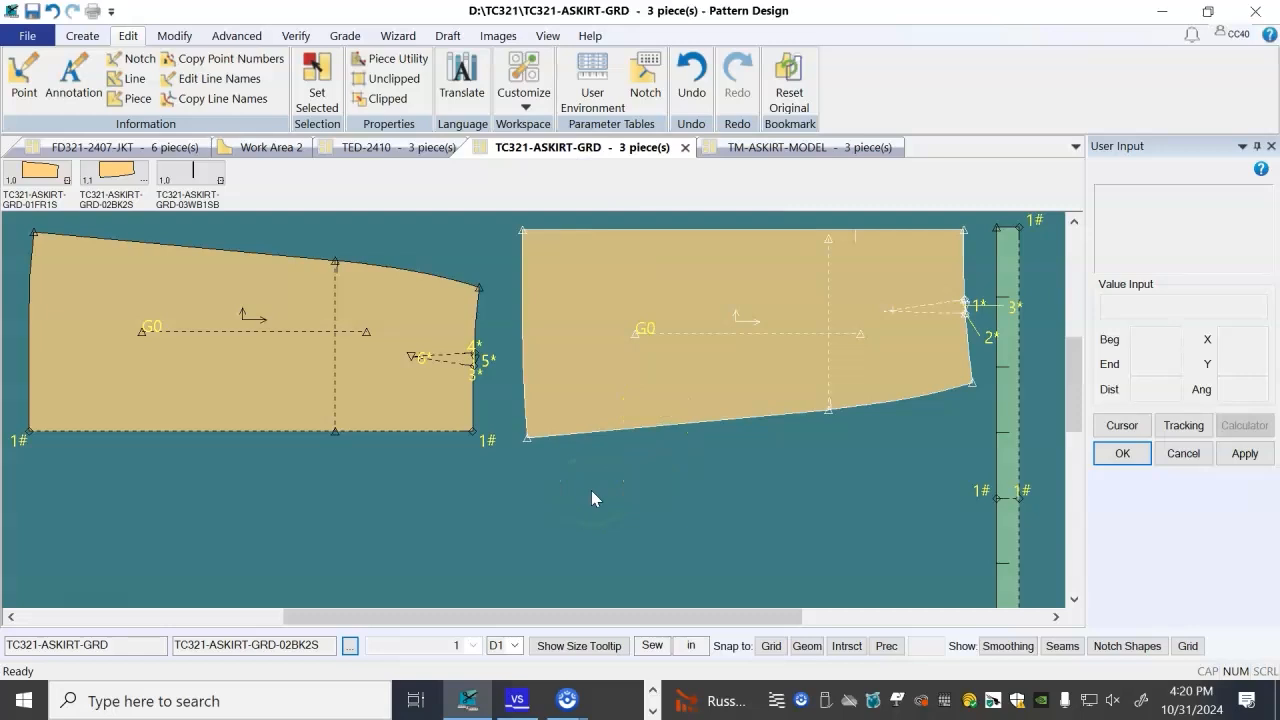
pyautogui.click(477, 431)
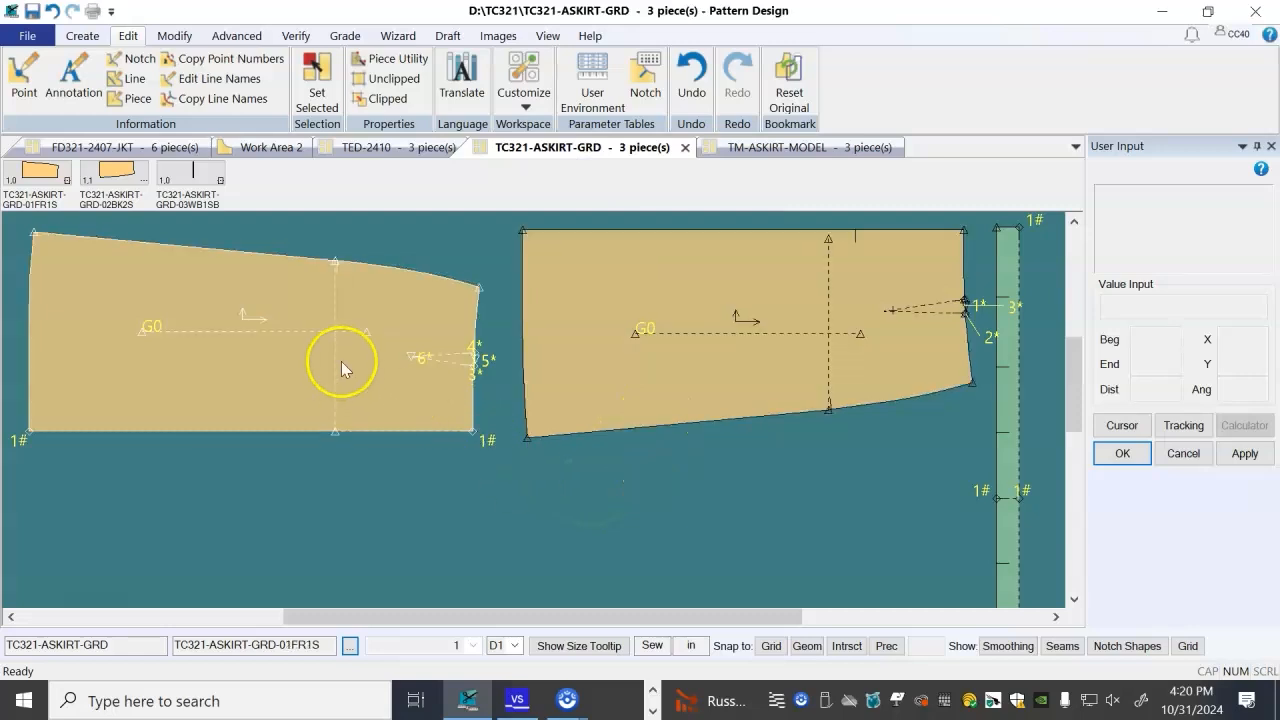
pyautogui.click(685, 147)
pyautogui.click(410, 152)
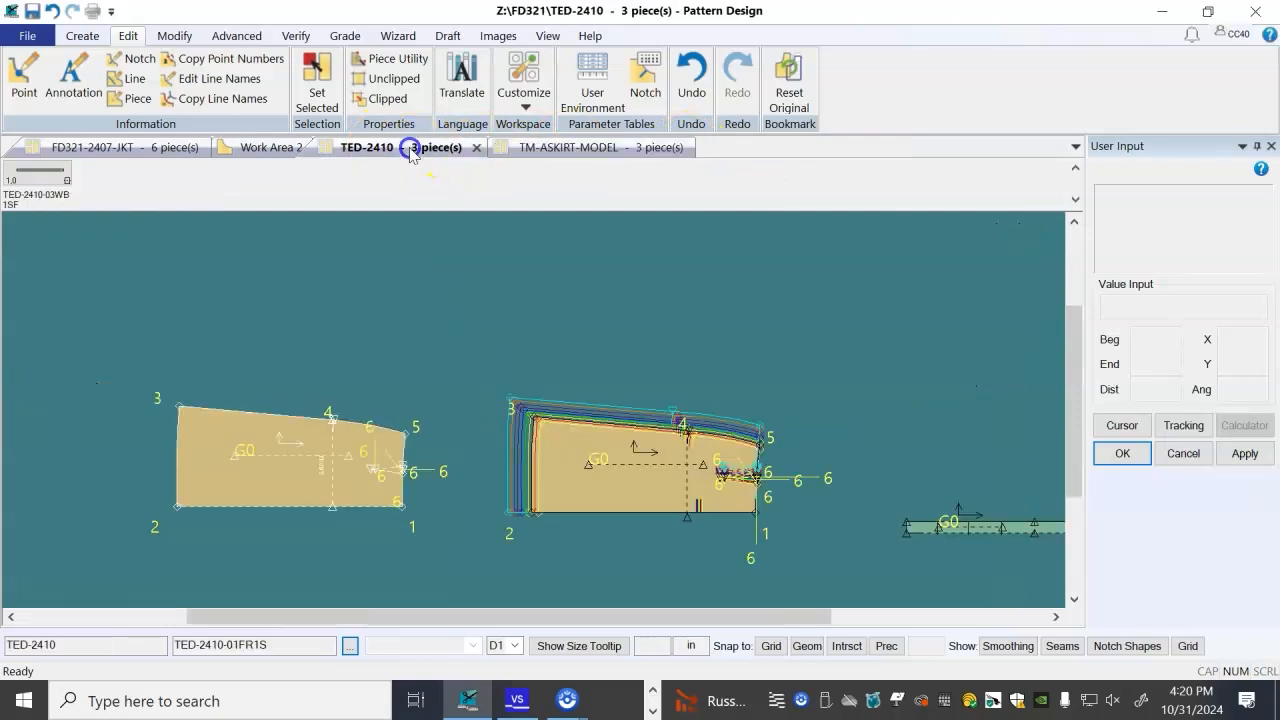
# - Move the nested back closer to the front and shift the front slightly in the TED-2410 work area
pyautogui.scroll(-3, 231, 352)
pyautogui.scroll(5, 261, 473)
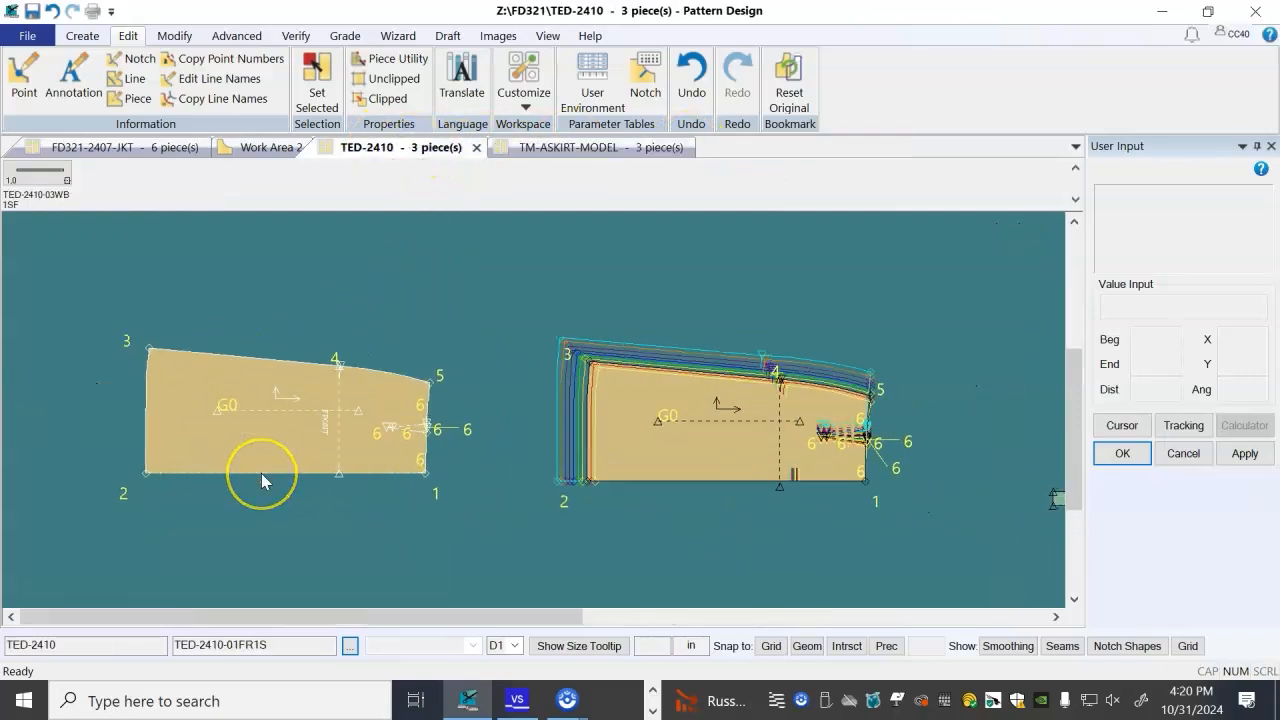
pyautogui.scroll(1, 261, 473)
pyautogui.click(678, 455)
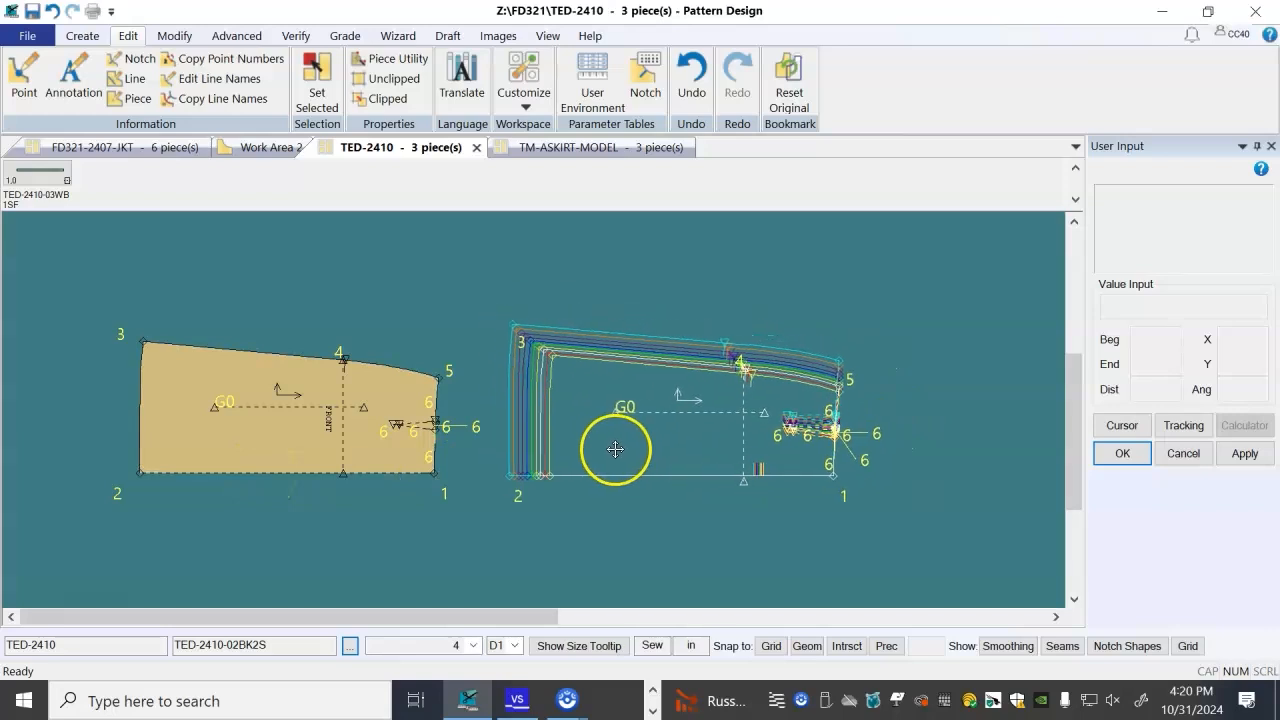
pyautogui.click(615, 449)
pyautogui.click(313, 426)
pyautogui.click(289, 438)
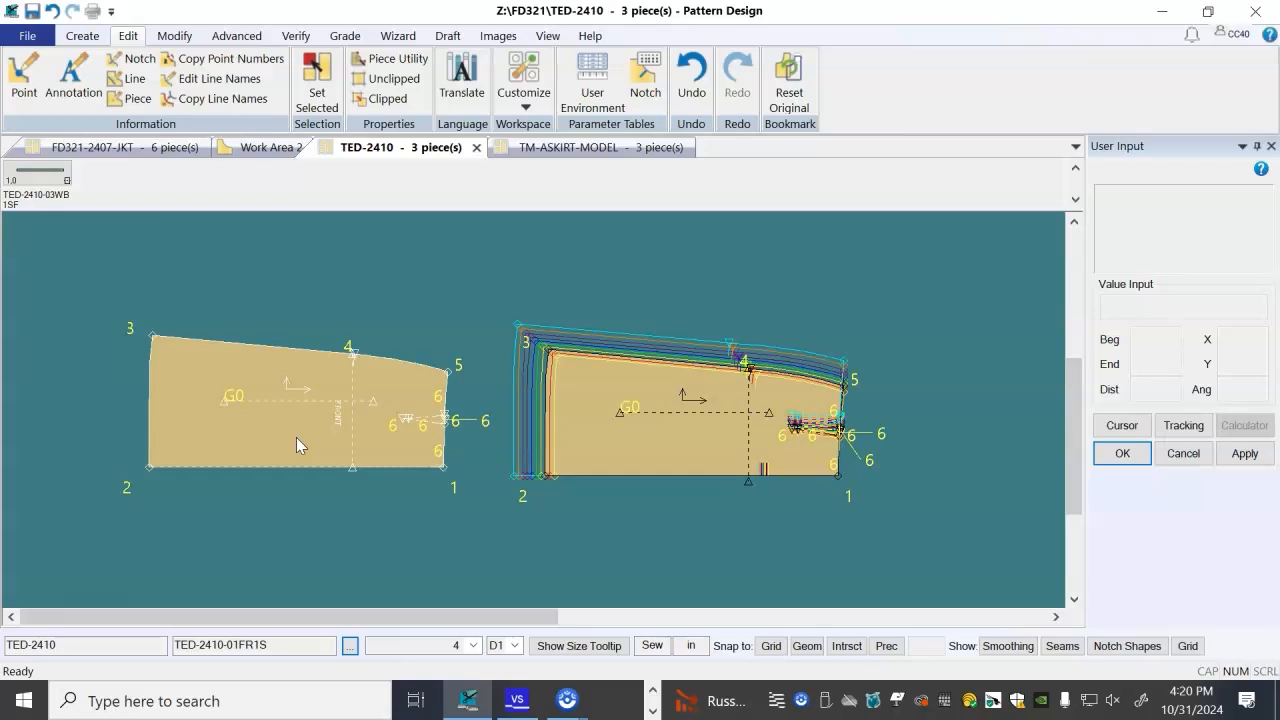
# - Display the full size nest with grade rules for the TED-2410 front
pyautogui.click(156, 436)
pyautogui.rightClick(211, 424)
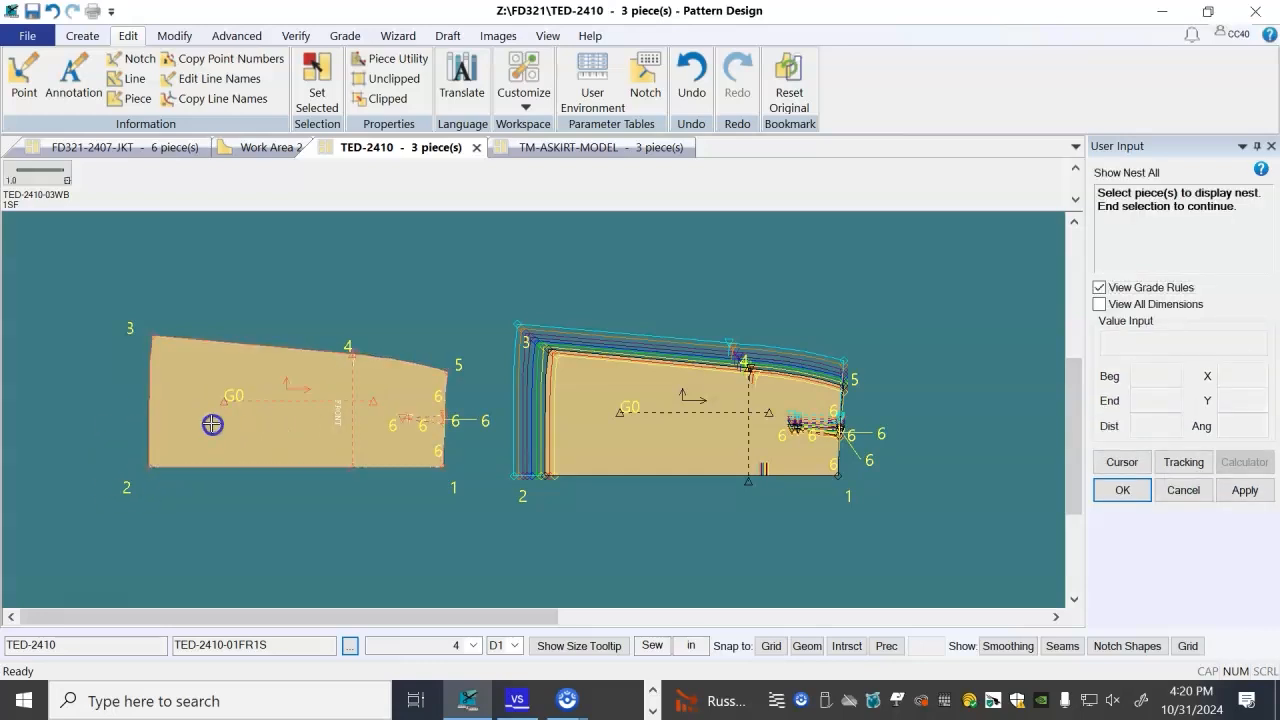
pyautogui.click(207, 426)
pyautogui.rightClick(356, 299)
pyautogui.click(356, 300)
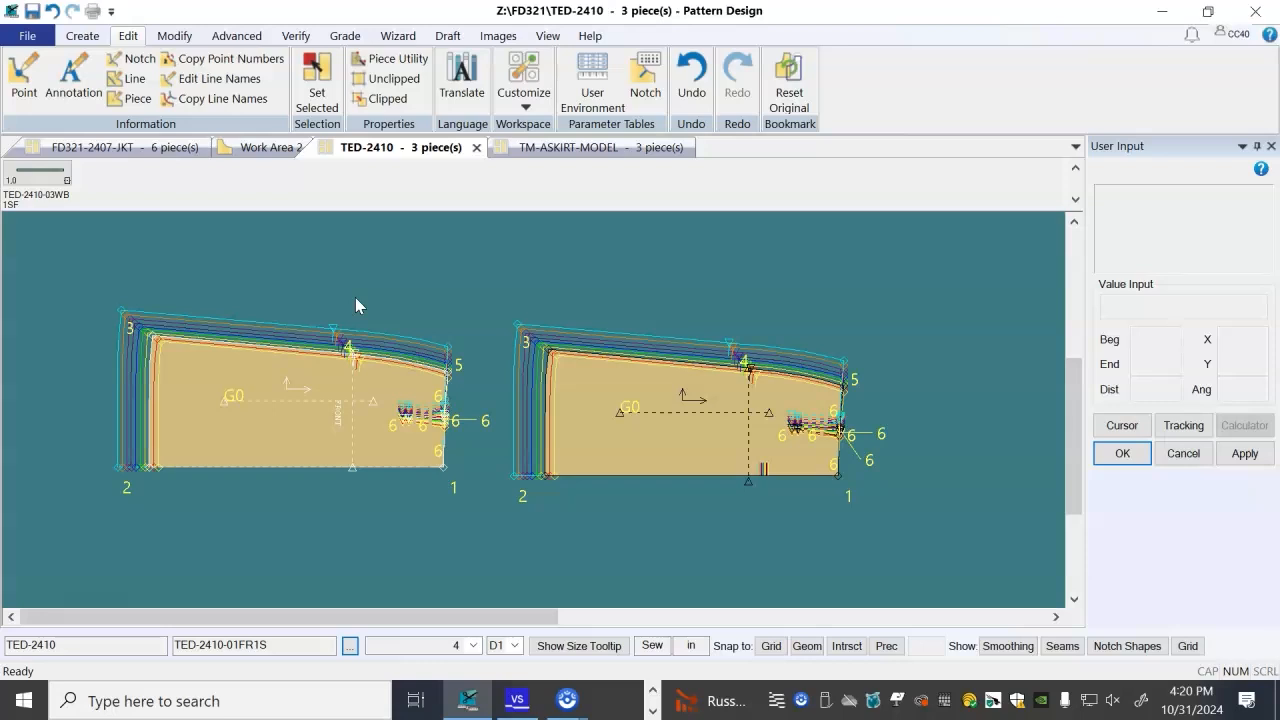
# - Examine the graded notches along the nested back's straight center edge and clear the displayed nests
pyautogui.click(711, 477)
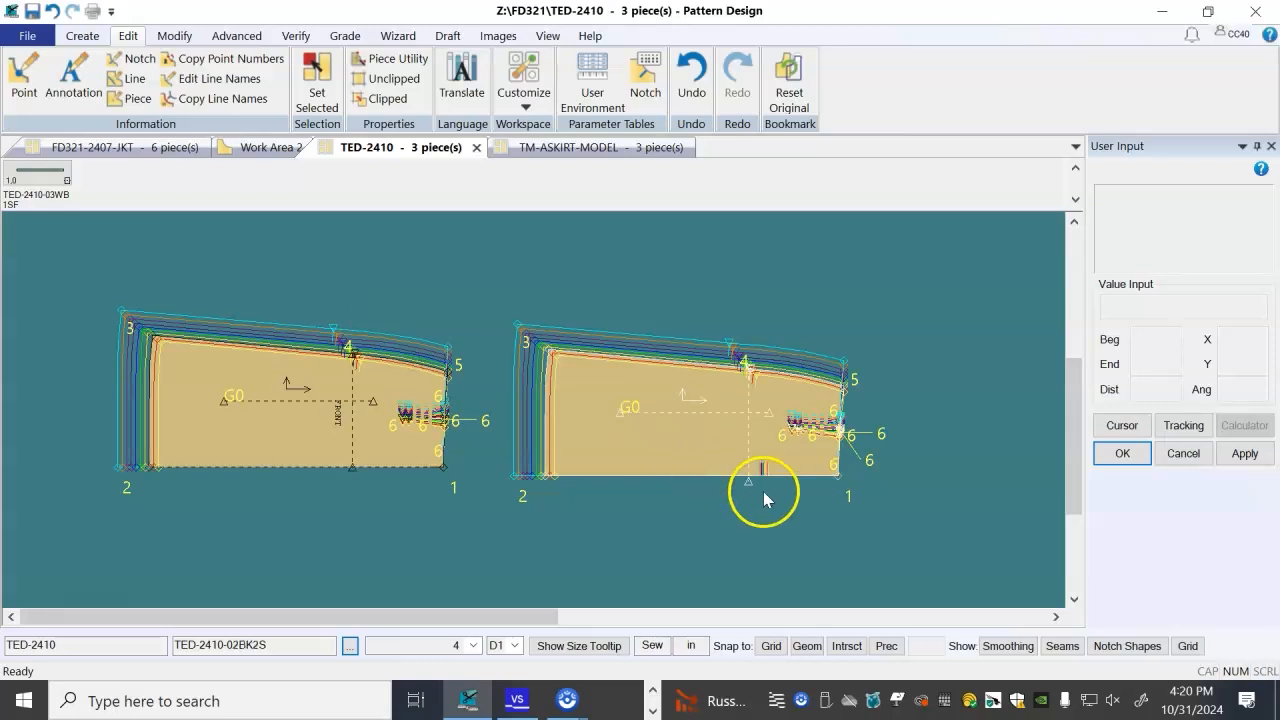
pyautogui.scroll(2, 770, 480)
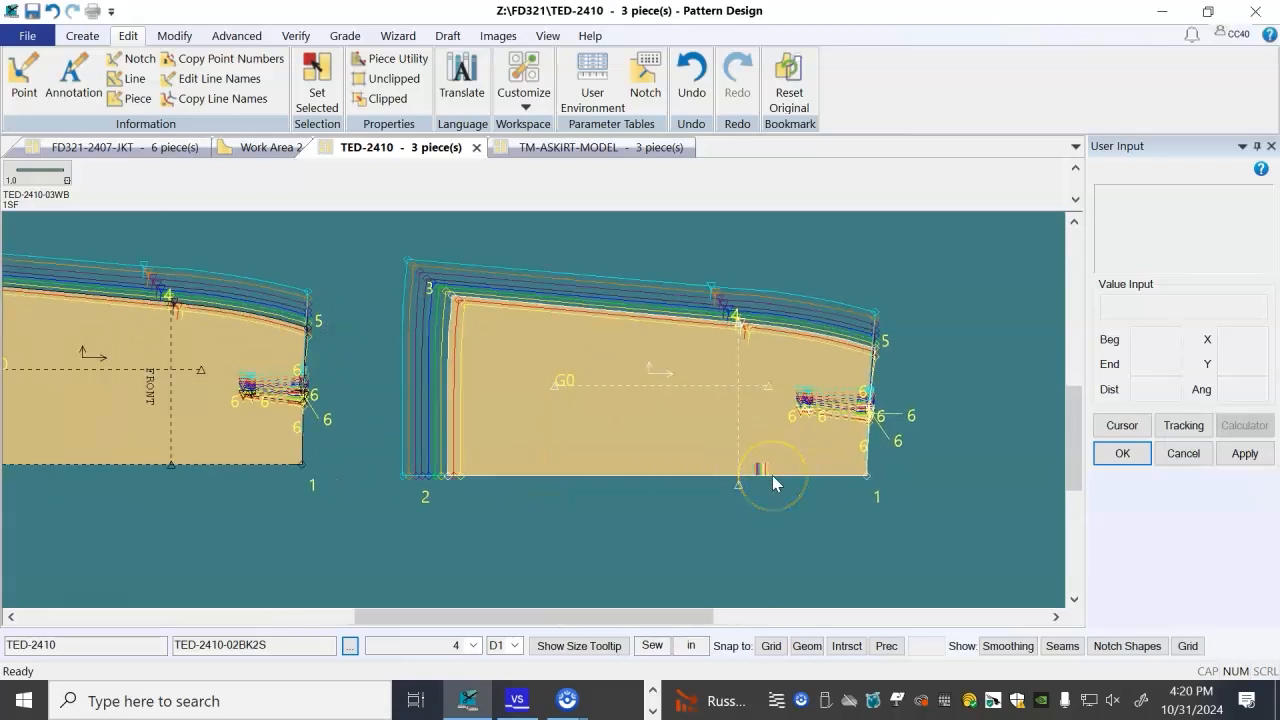
pyautogui.scroll(4, 772, 475)
pyautogui.scroll(1, 772, 477)
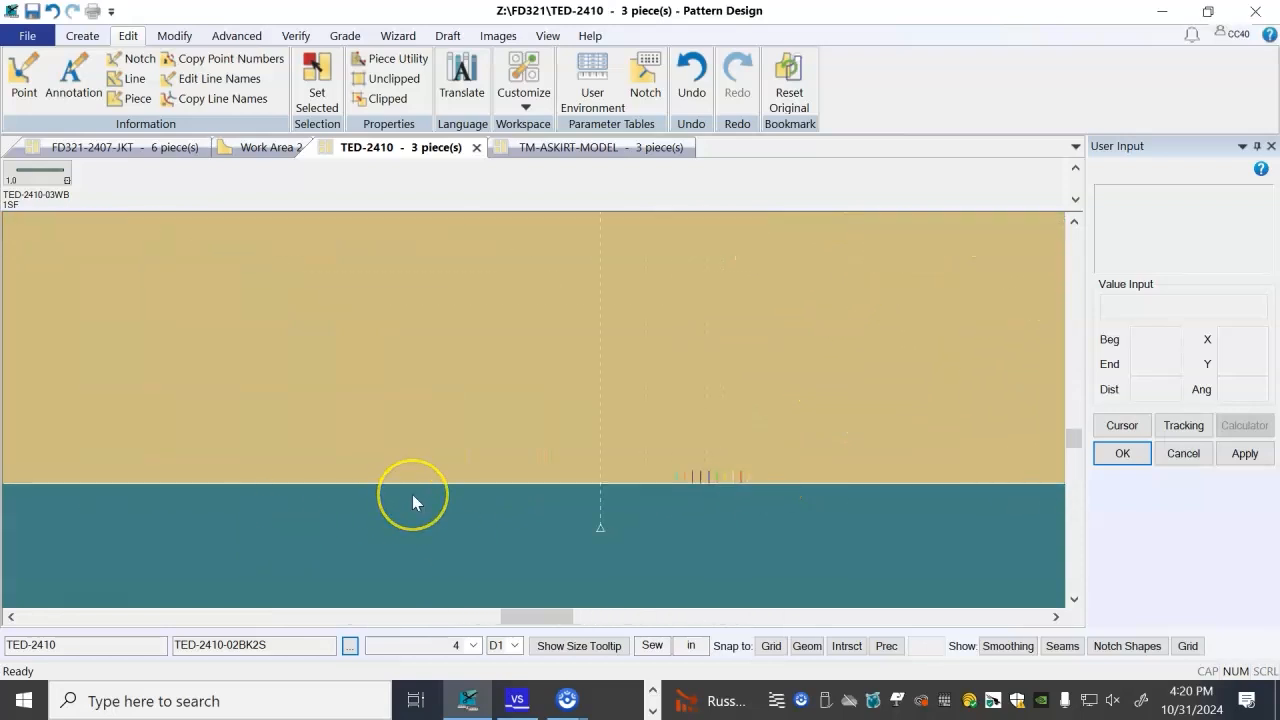
pyautogui.scroll(-2, 412, 497)
pyautogui.scroll(-2, 412, 494)
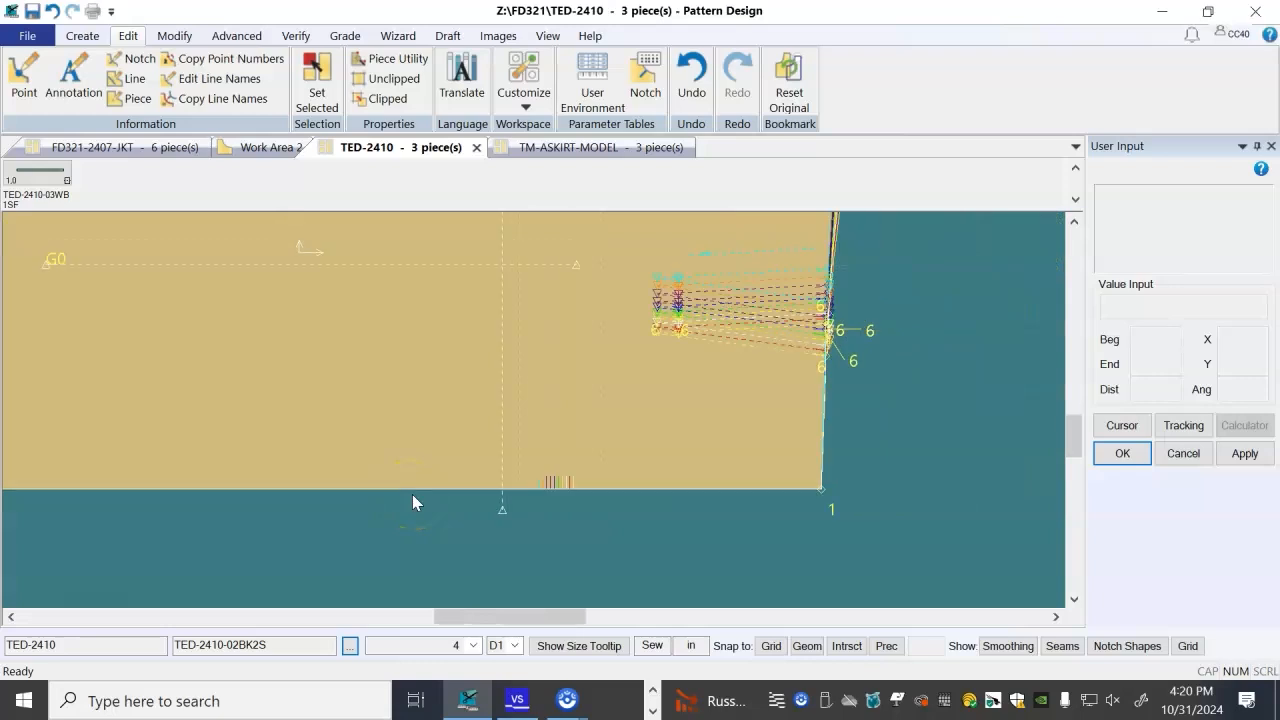
pyautogui.scroll(-2, 535, 502)
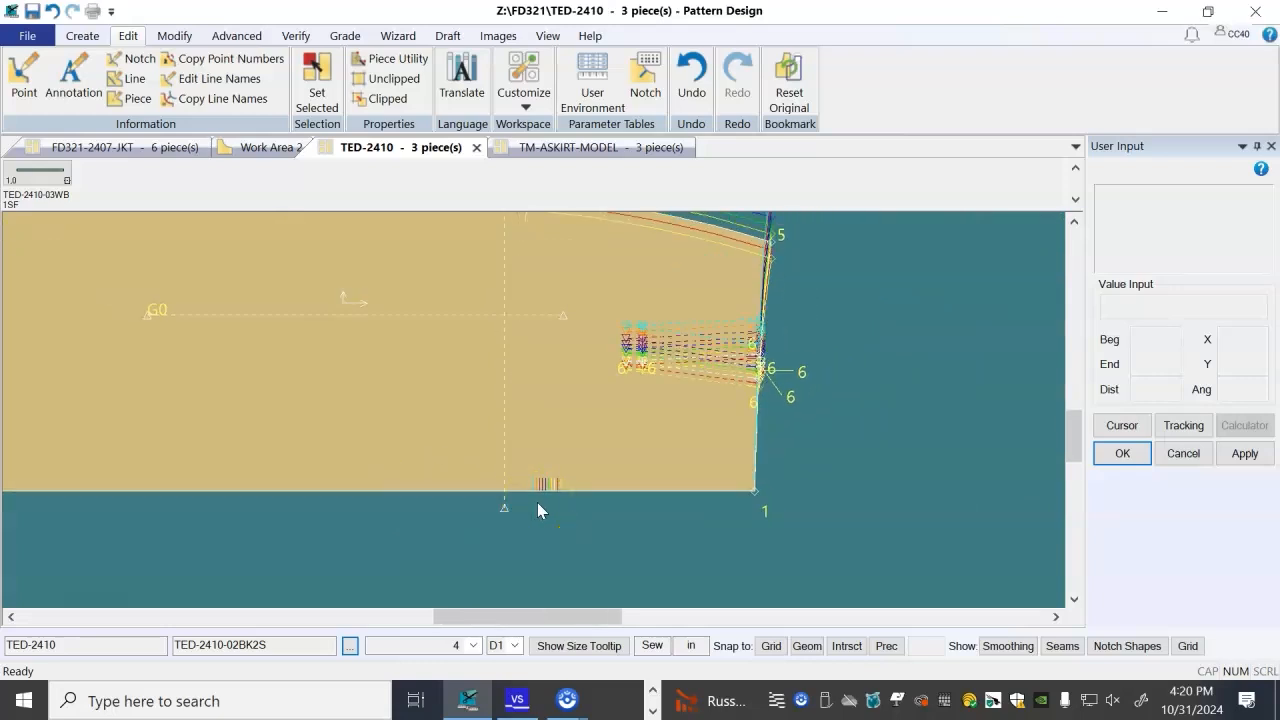
pyautogui.press('F4')
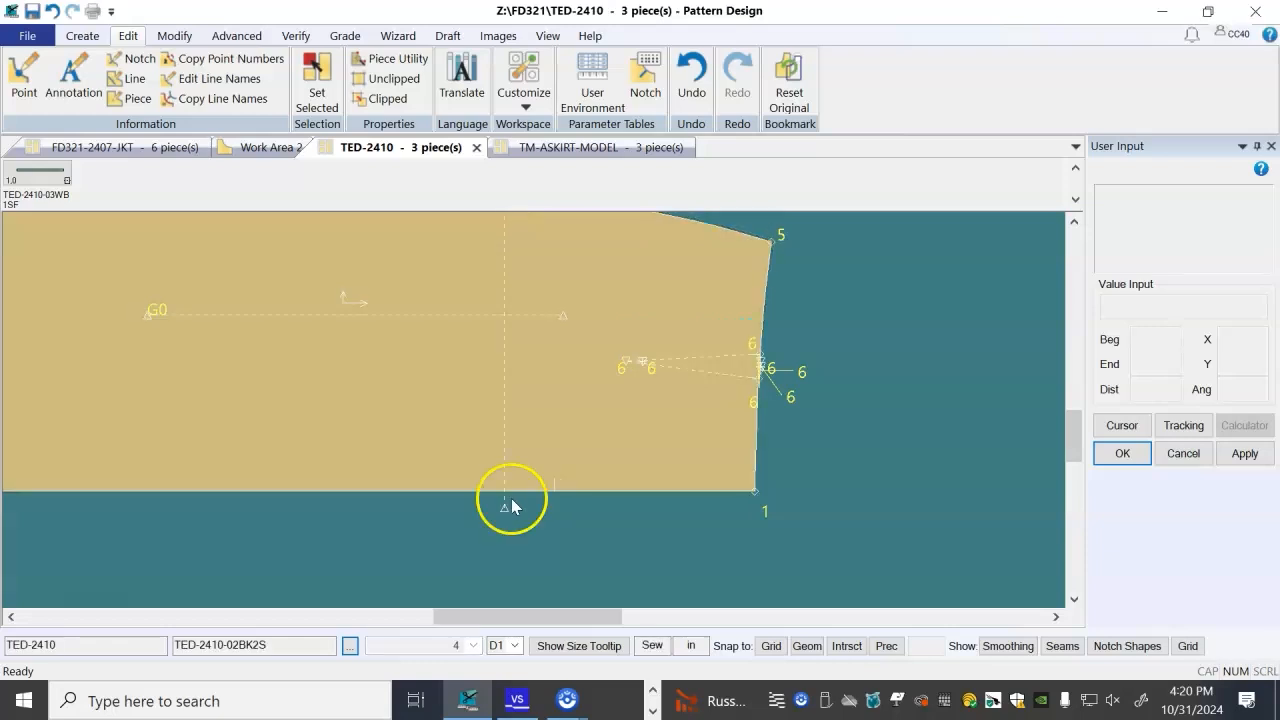
pyautogui.scroll(4, 705, 350)
pyautogui.scroll(2, 775, 350)
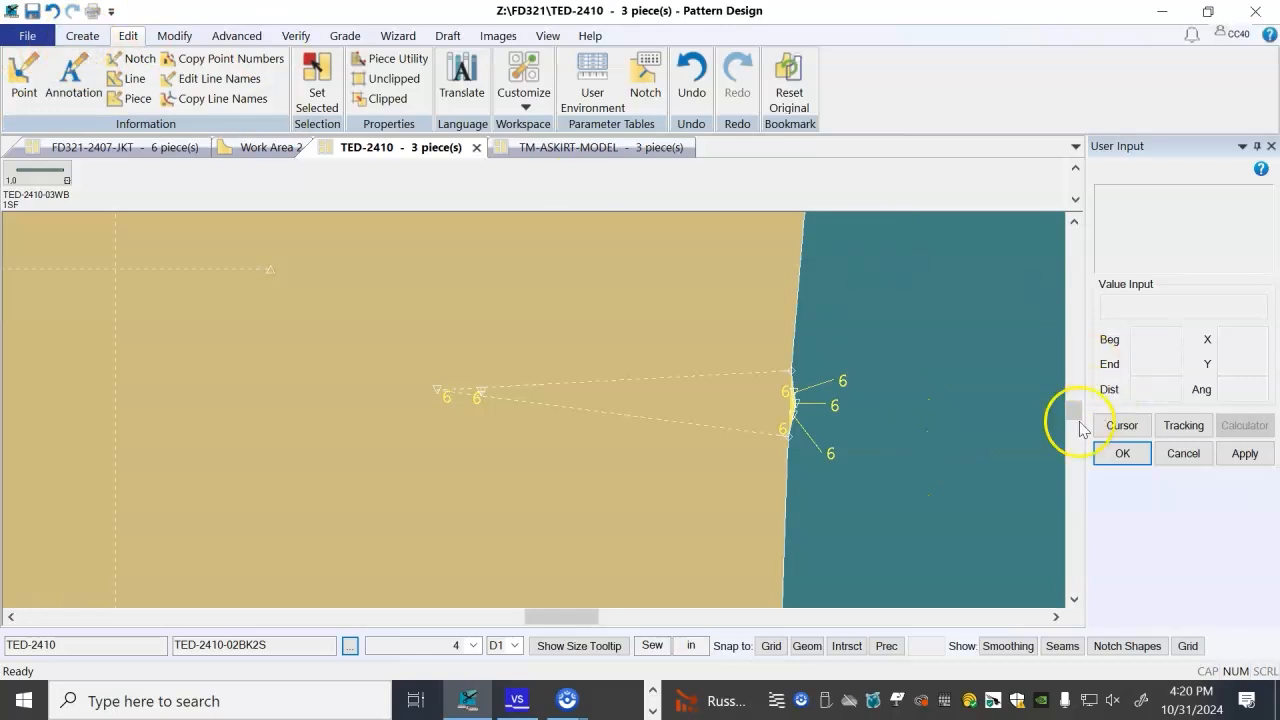
pyautogui.rightClick(949, 480)
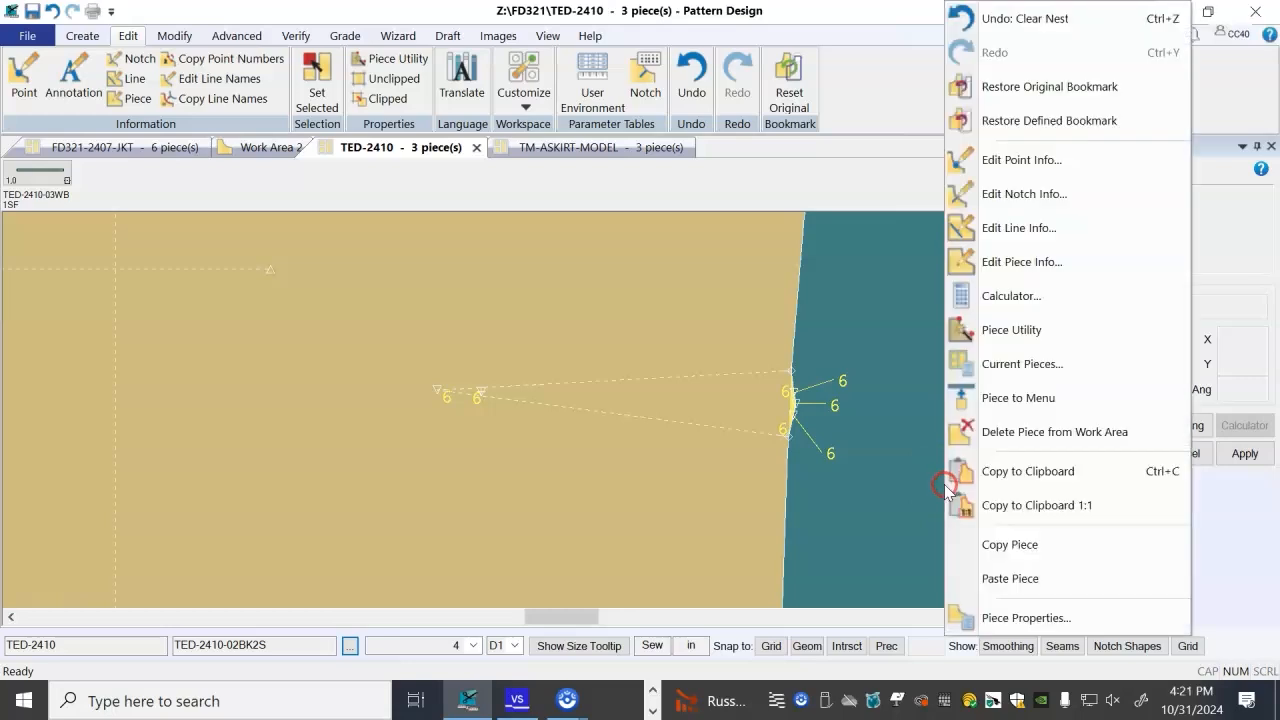
pyautogui.click(1017, 165)
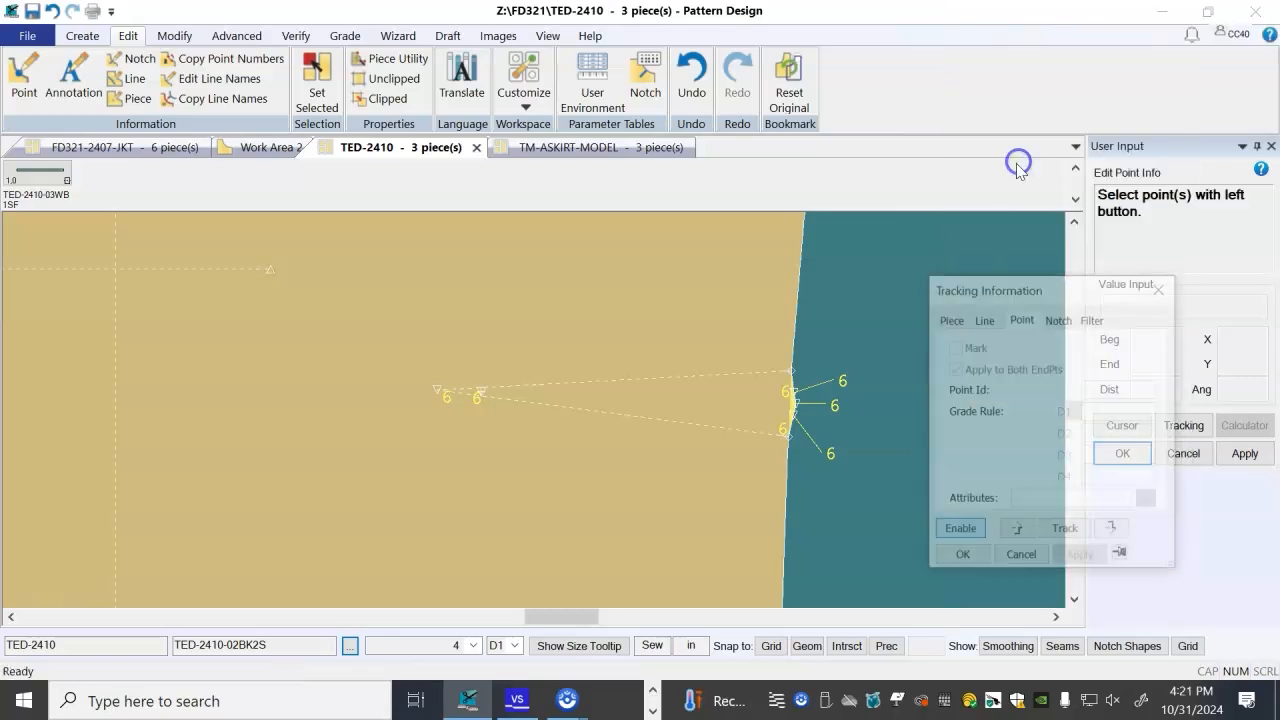
pyautogui.click(863, 456)
pyautogui.moveTo(836, 443); pyautogui.dragTo(409, 357)
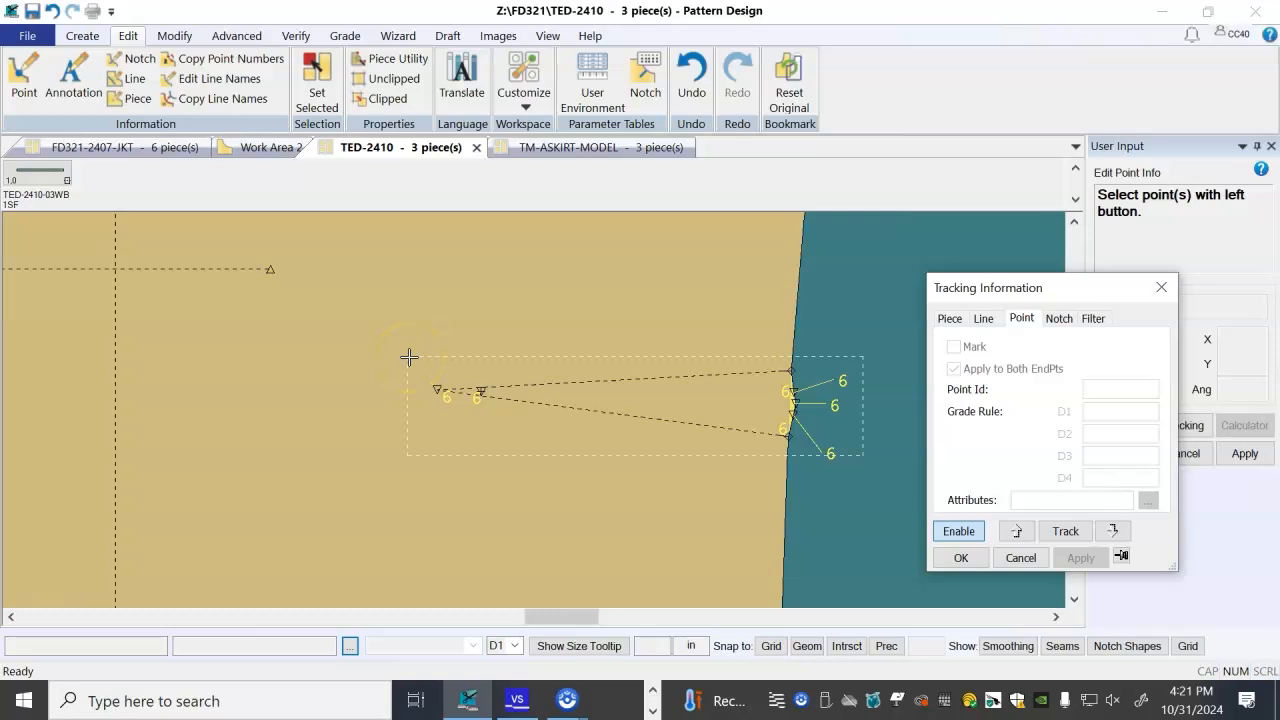
pyautogui.click(863, 297)
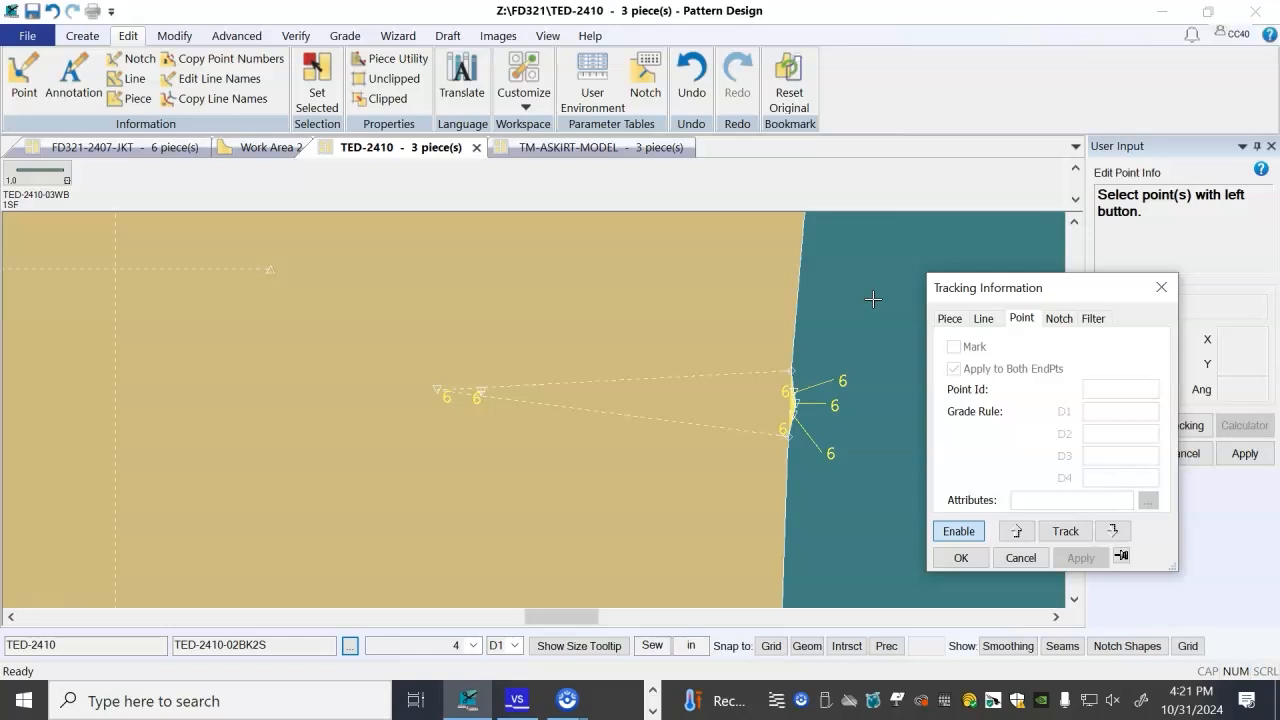
pyautogui.click(956, 556)
# - Move the waistband up and closer to the back in the work area
pyautogui.scroll(-5, 385, 377)
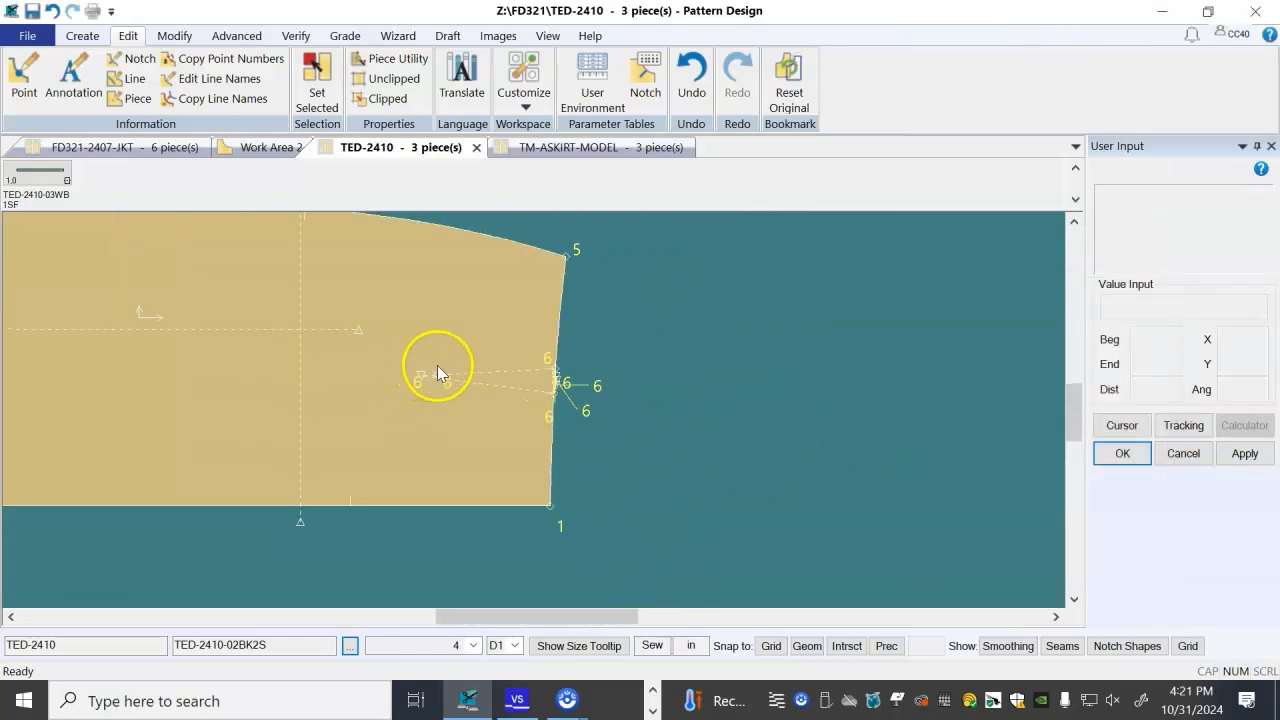
pyautogui.scroll(-3, 437, 365)
pyautogui.moveTo(809, 429); pyautogui.dragTo(677, 348)
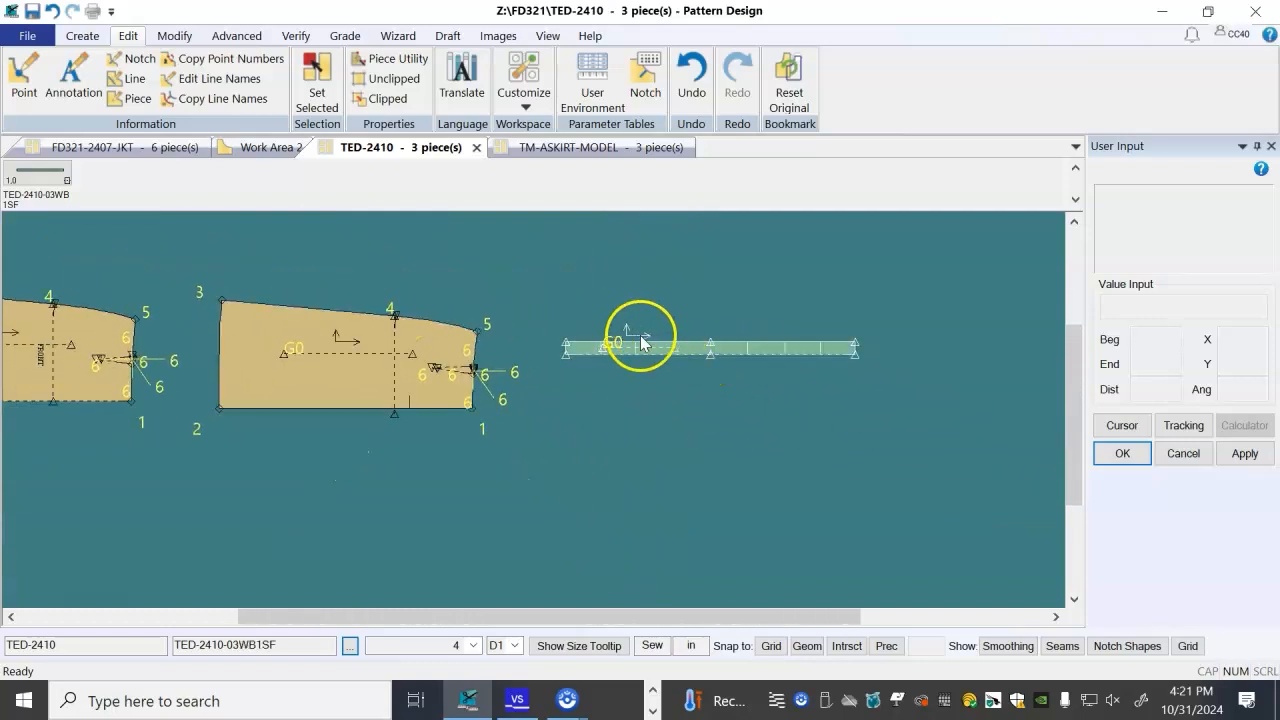
pyautogui.scroll(5, 647, 335)
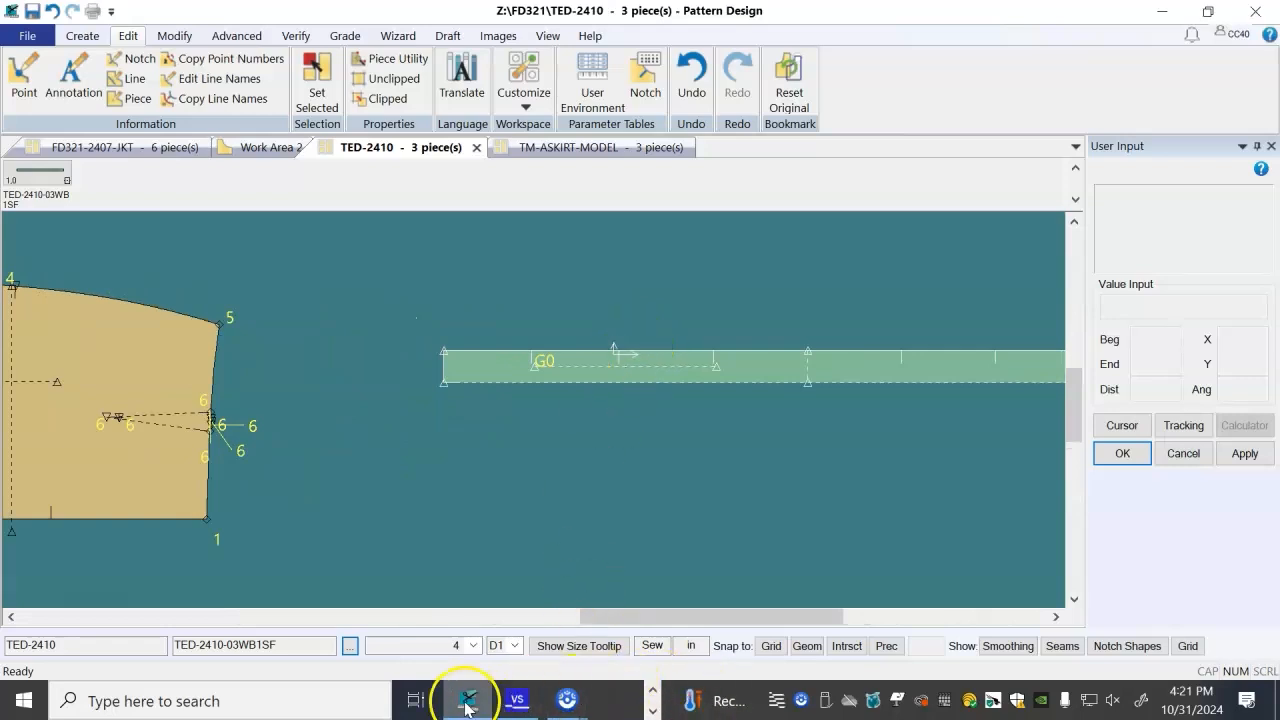
# - Switch to AccuMark Explorer and open the TC321-SKIRT rule table in FD321 to examine its waistband grade rules
pyautogui.click(653, 691)
pyautogui.click(592, 702)
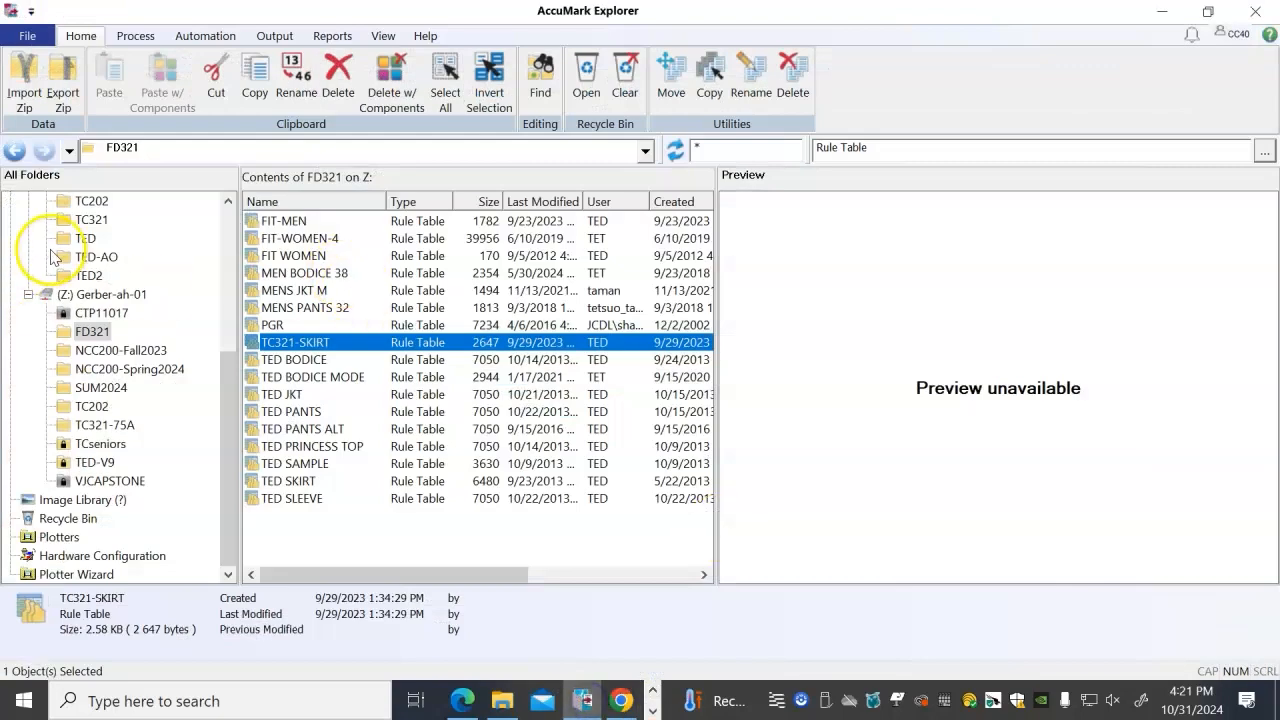
pyautogui.doubleClick(320, 345)
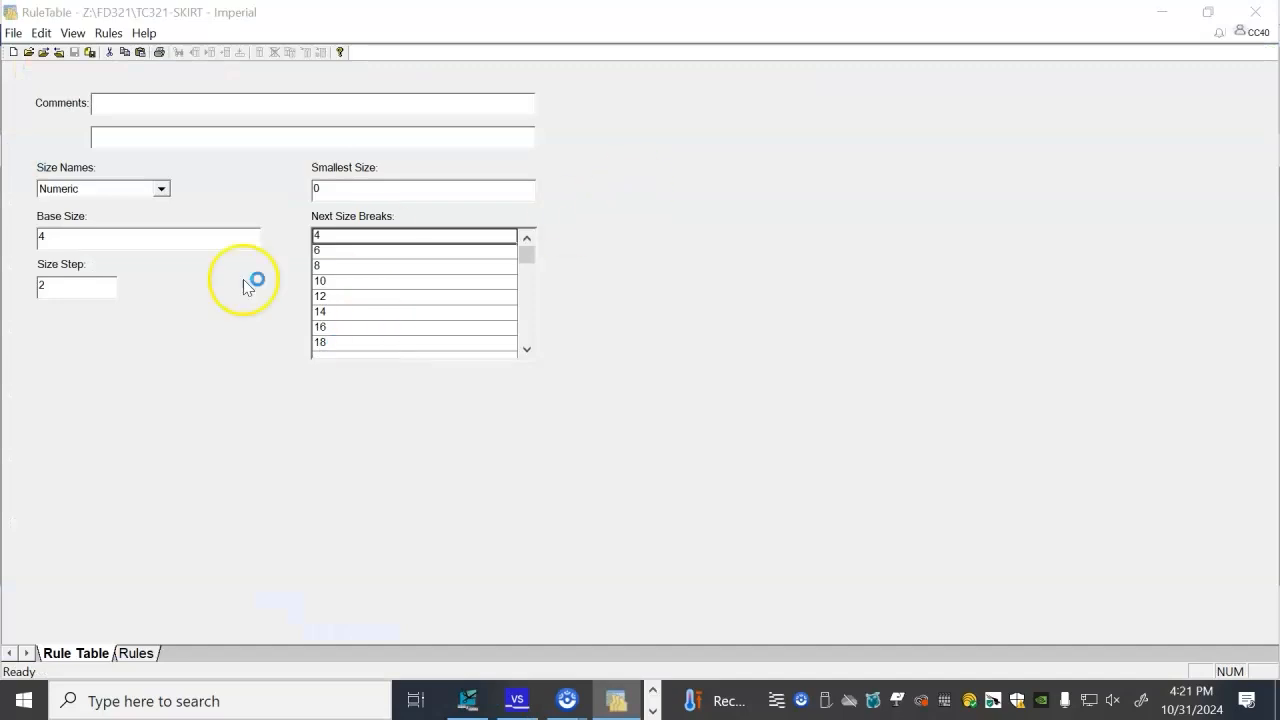
pyautogui.click(140, 654)
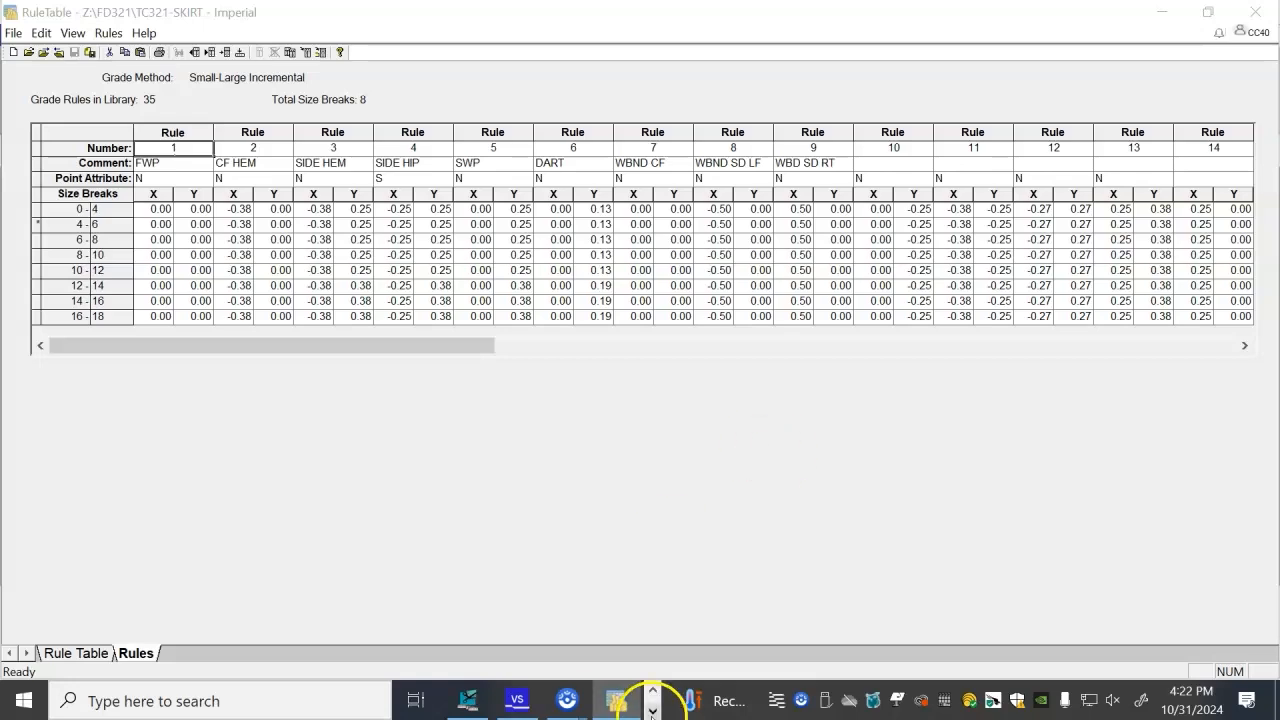
# - Return to Pattern Design and assign D1 grade rule 7 to both points of the waistband's center line
pyautogui.click(470, 703)
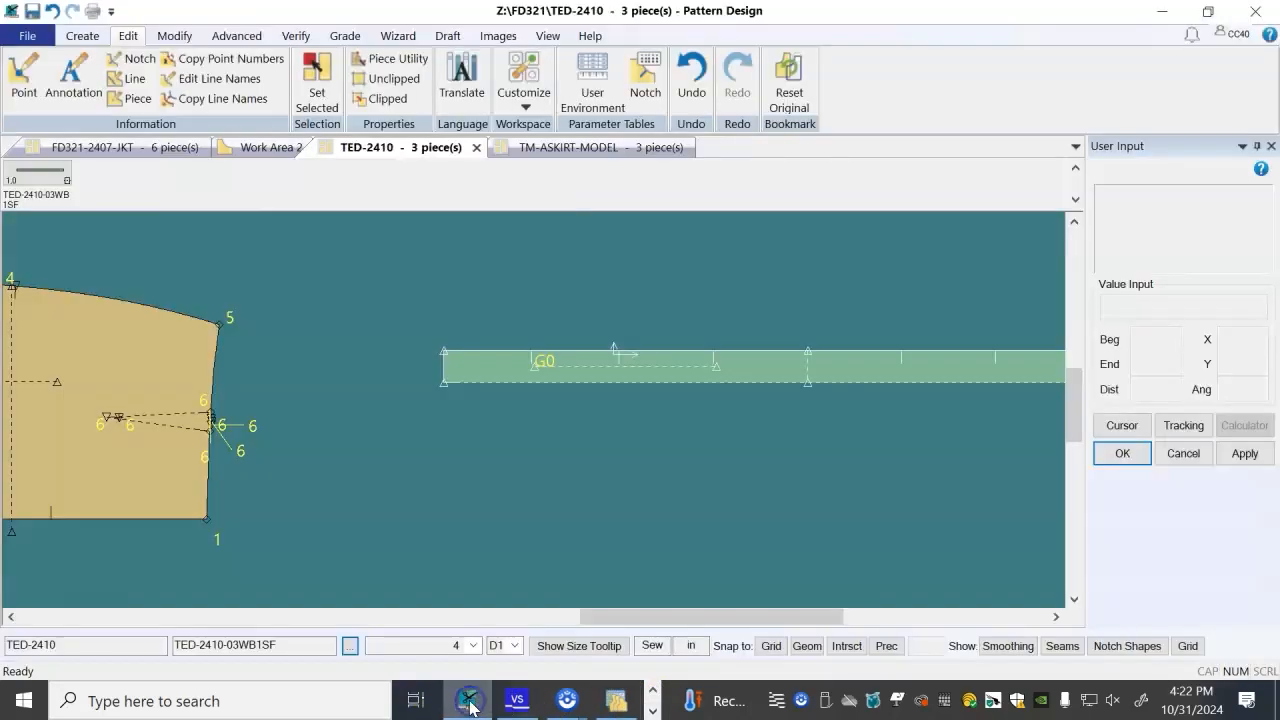
pyautogui.scroll(-2, 353, 380)
pyautogui.scroll(-1, 800, 388)
pyautogui.scroll(2, 737, 335)
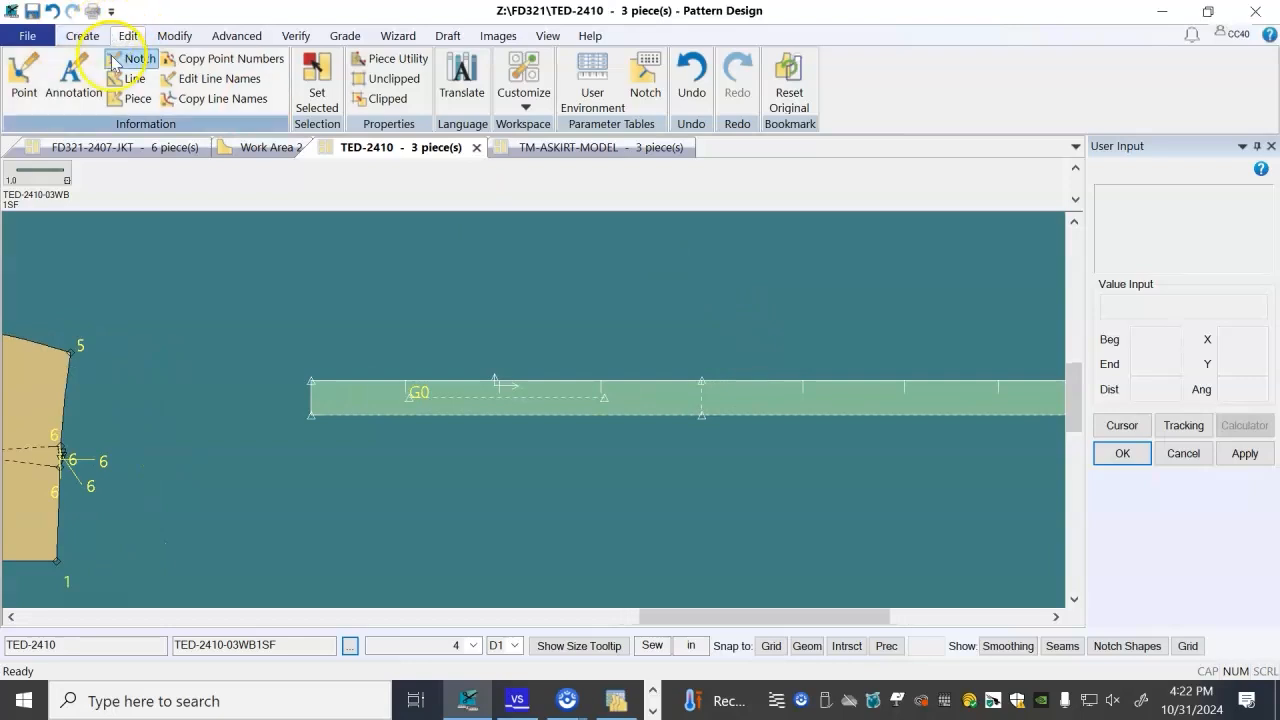
pyautogui.rightClick(81, 251)
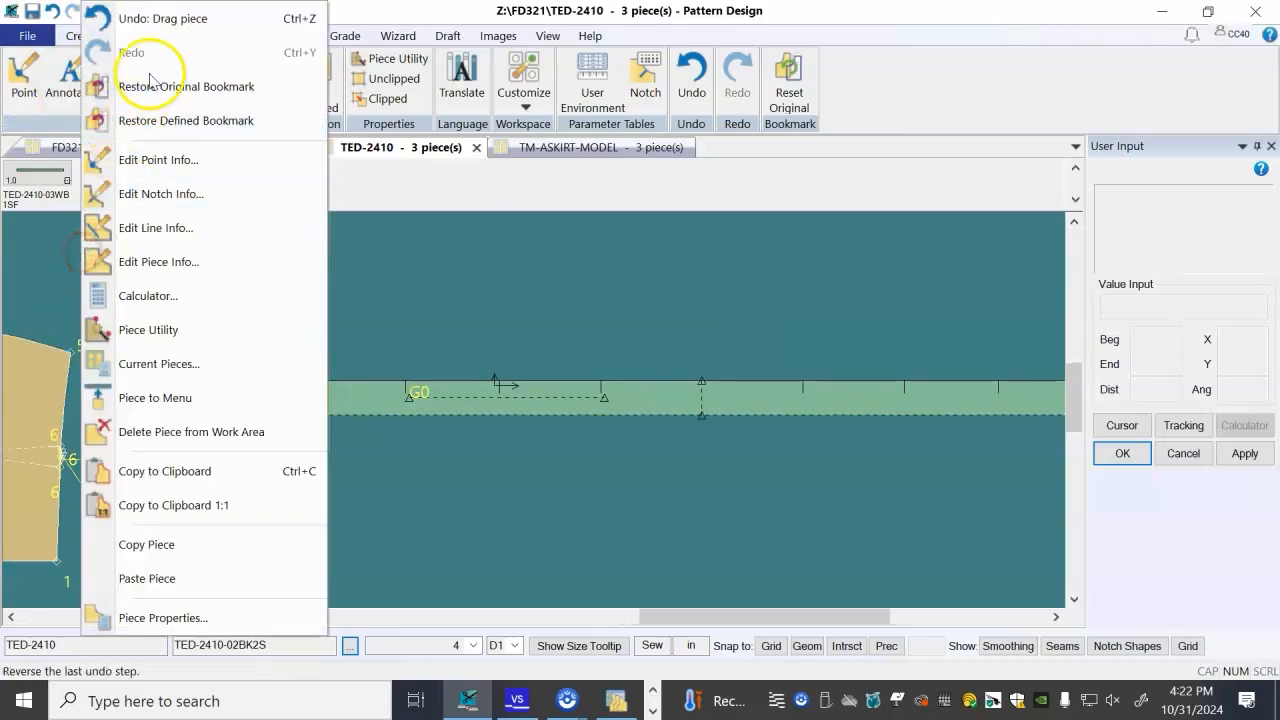
pyautogui.click(172, 167)
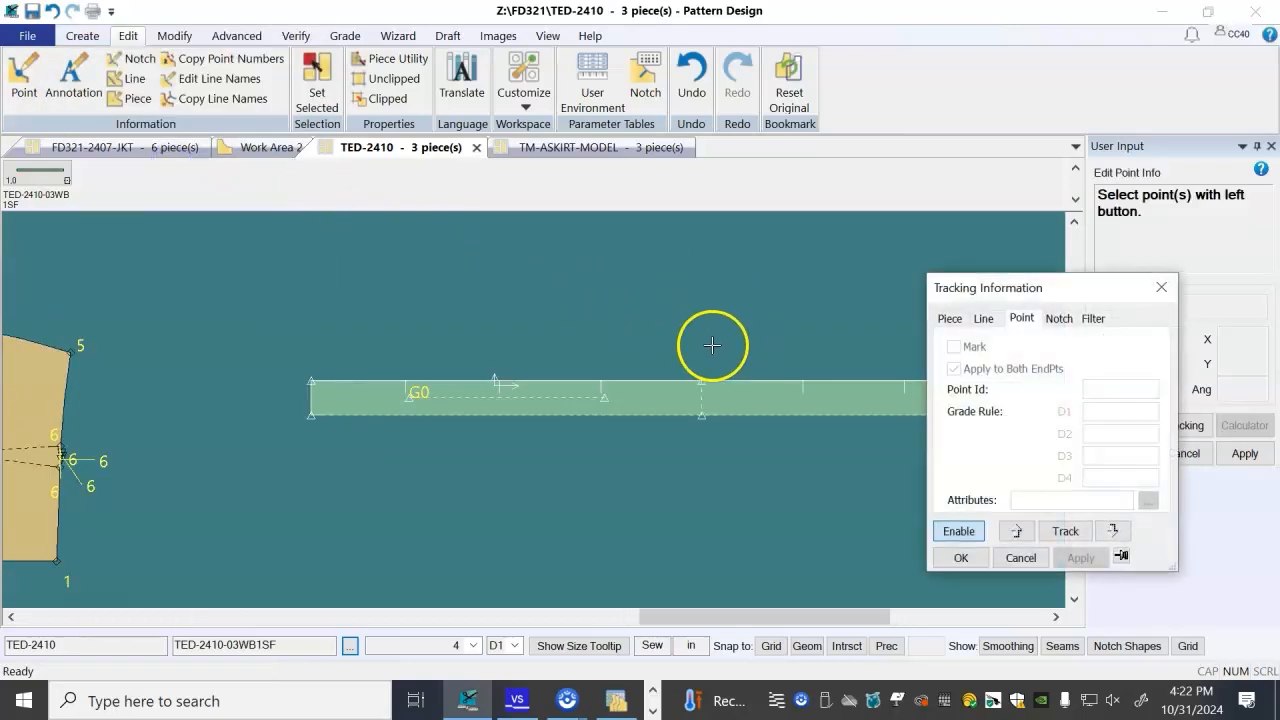
pyautogui.scroll(2, 711, 347)
pyautogui.moveTo(684, 346); pyautogui.dragTo(708, 489)
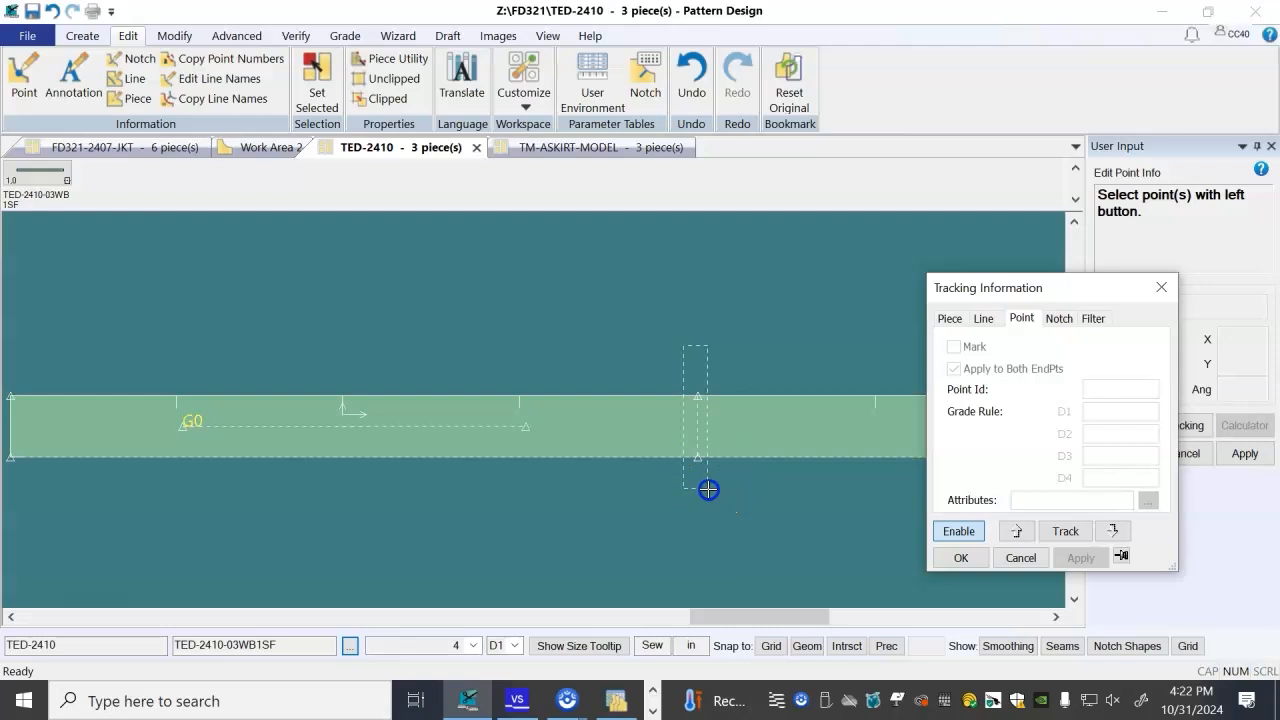
pyautogui.moveTo(710, 493); pyautogui.dragTo(711, 492)
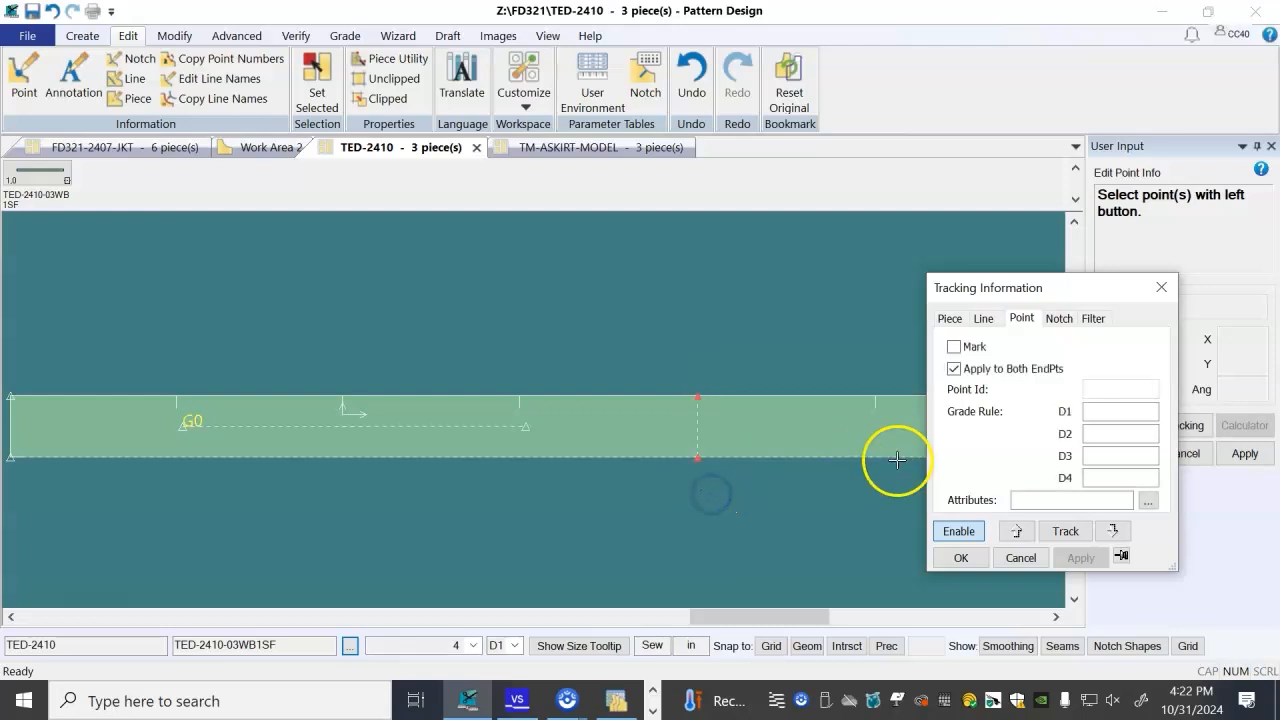
pyautogui.click(1098, 413)
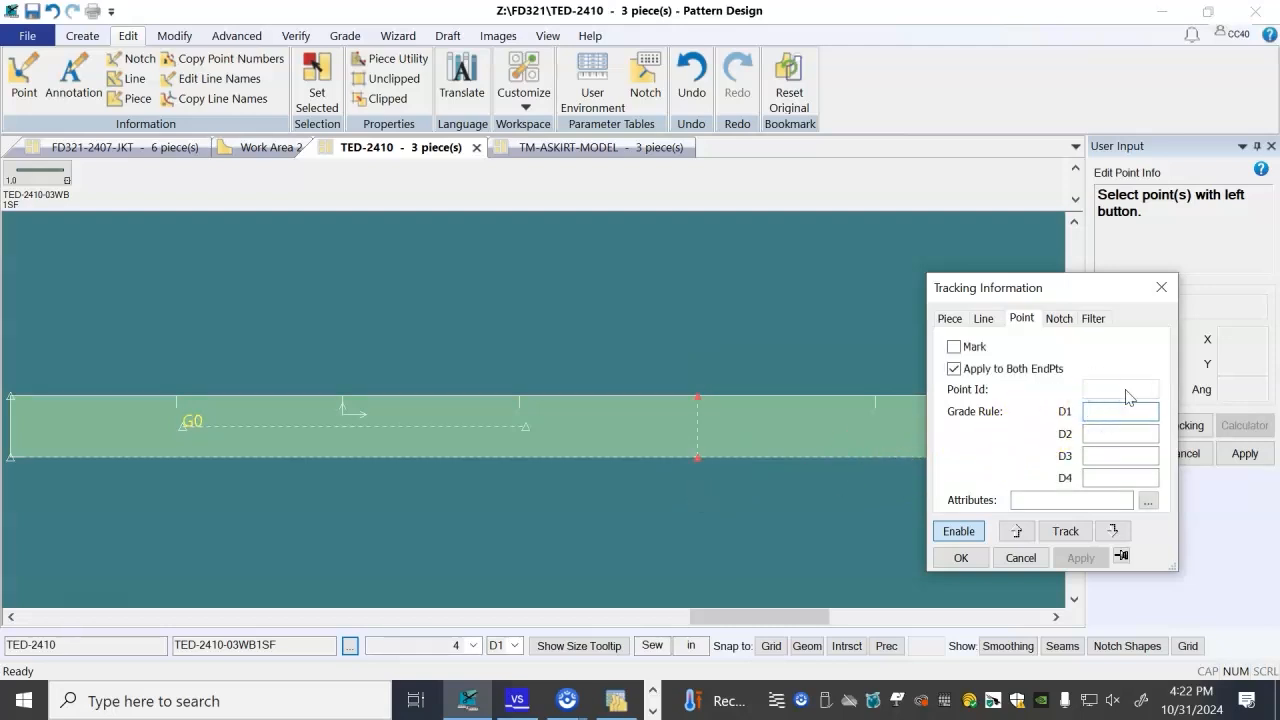
pyautogui.click(1080, 557)
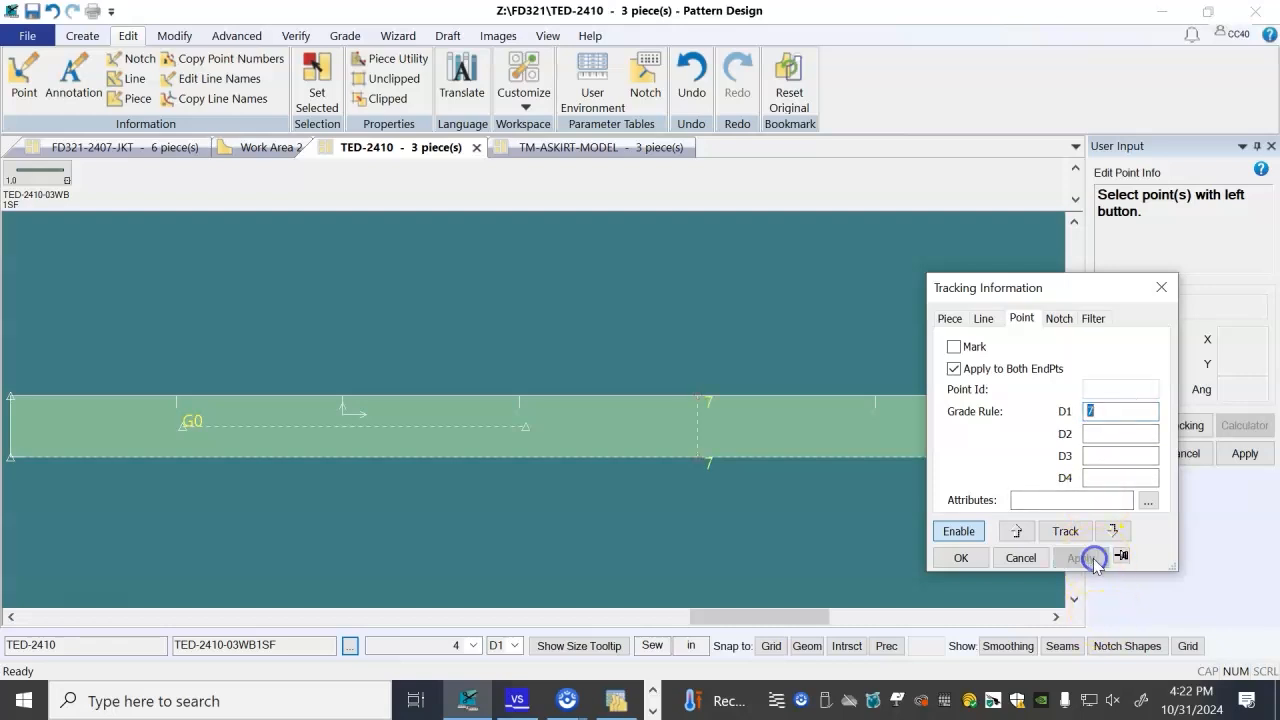
# - Assign D1 grade rule 8 to both corner points at the waistband's left end
pyautogui.scroll(-2, 691, 351)
pyautogui.click(173, 356)
pyautogui.moveTo(173, 356); pyautogui.dragTo(221, 477)
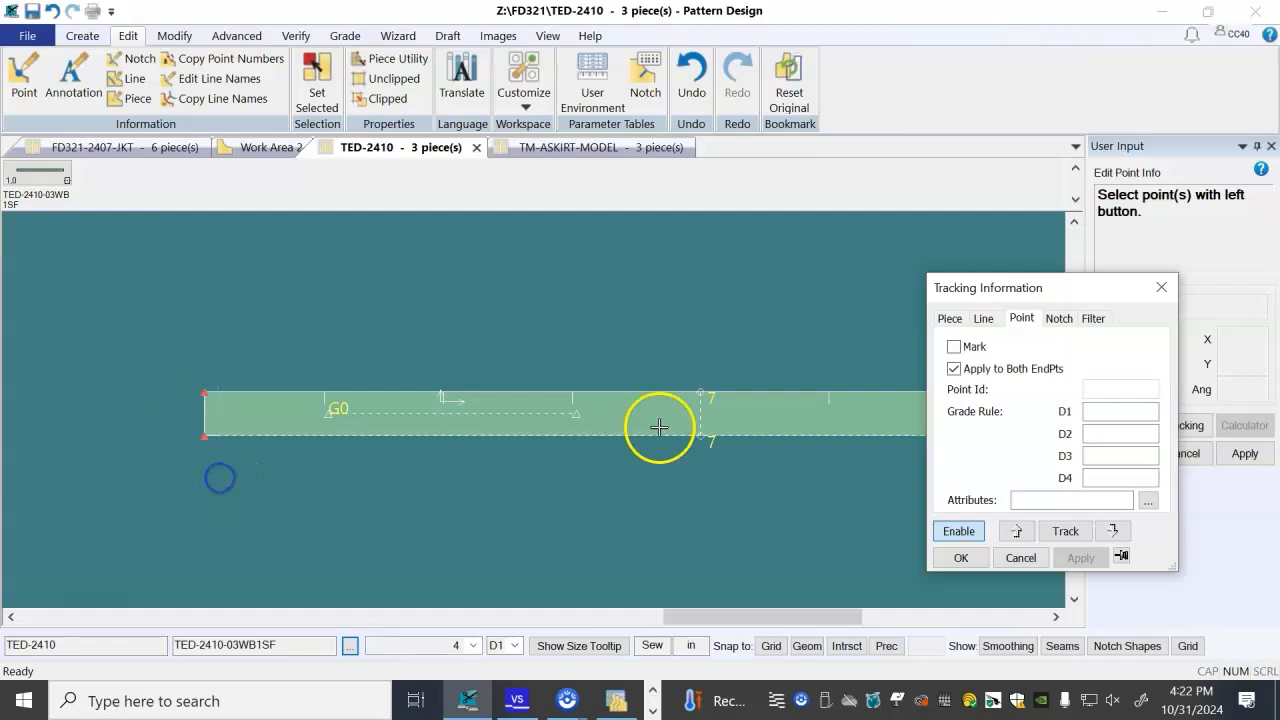
pyautogui.click(1126, 411)
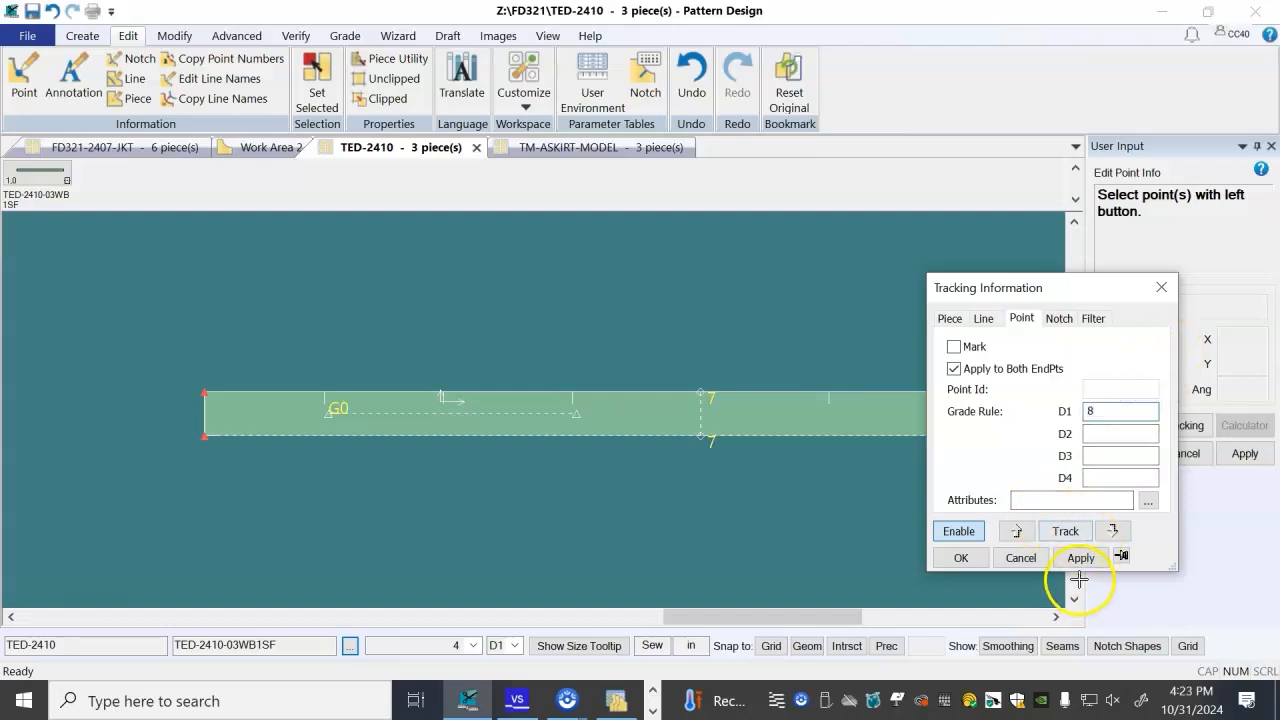
pyautogui.click(1081, 558)
# - Assign D1 grade rule 9 to both corner points at the waistband's right end and finish editing point information
pyautogui.scroll(-1, 137, 320)
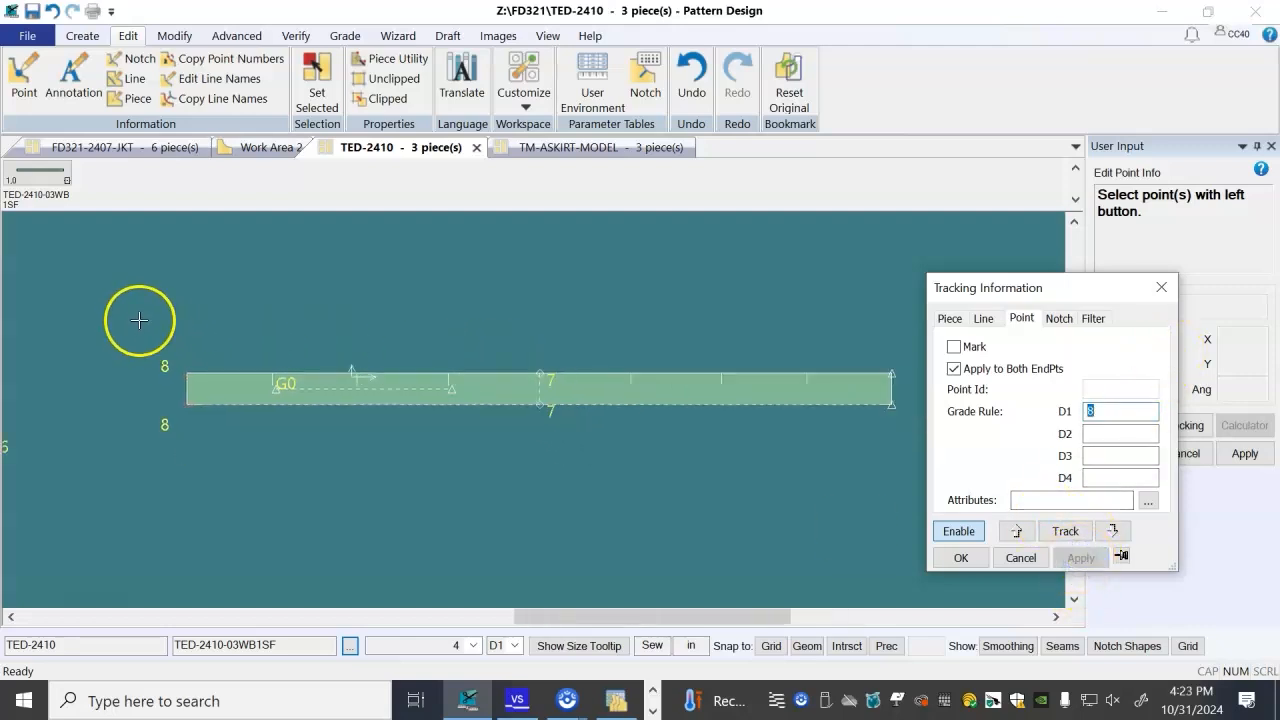
pyautogui.scroll(-1, 600, 400)
pyautogui.scroll(2, 805, 345)
pyautogui.moveTo(843, 447); pyautogui.dragTo(803, 351)
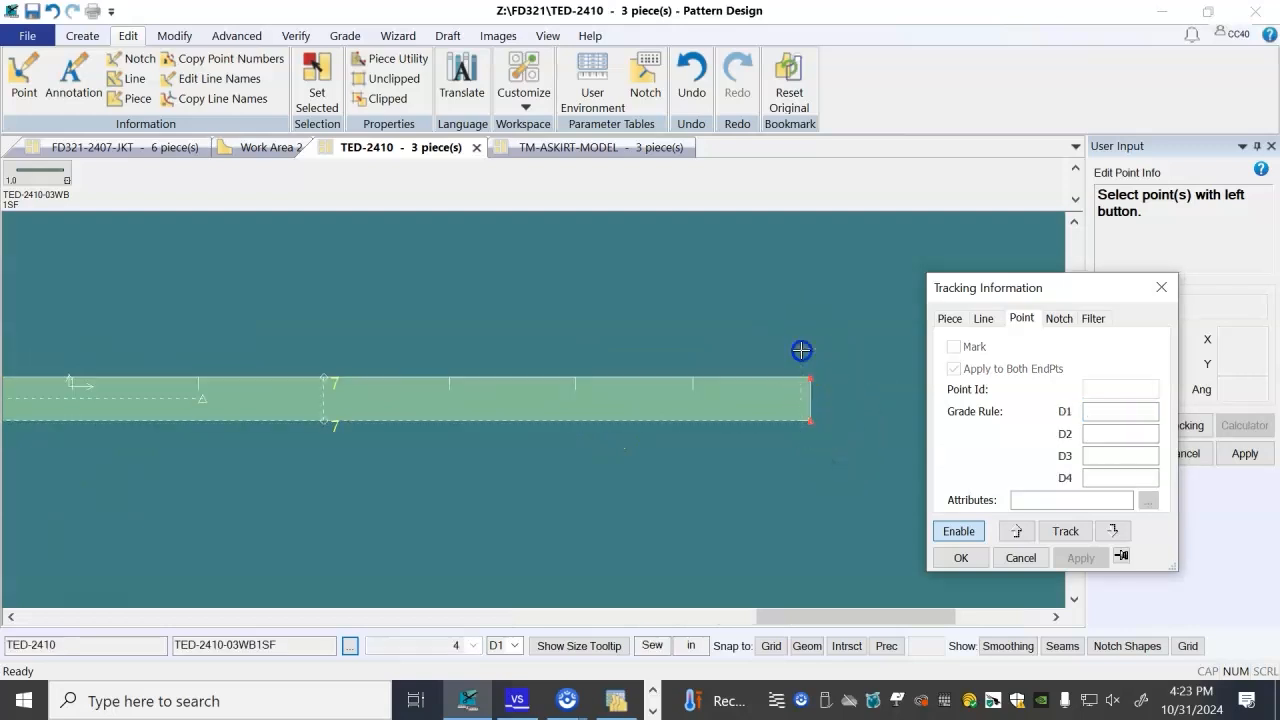
pyautogui.click(1123, 418)
pyautogui.write('9')
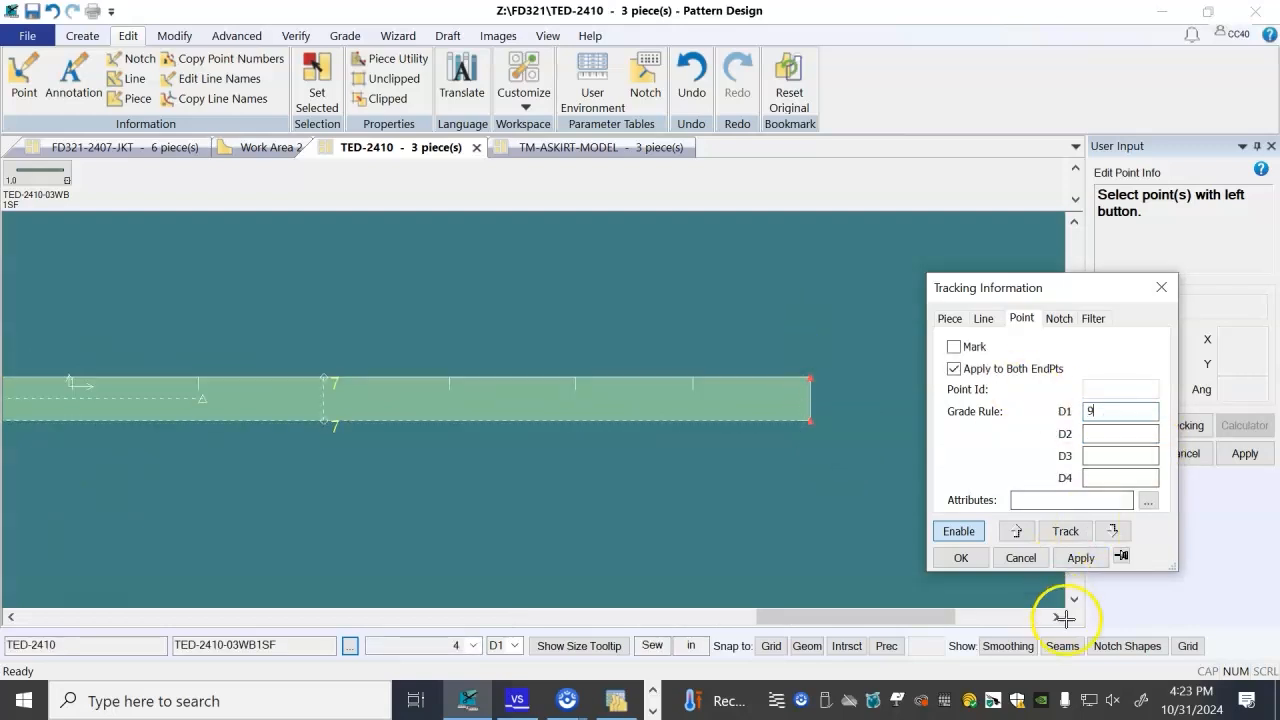
pyautogui.click(1080, 558)
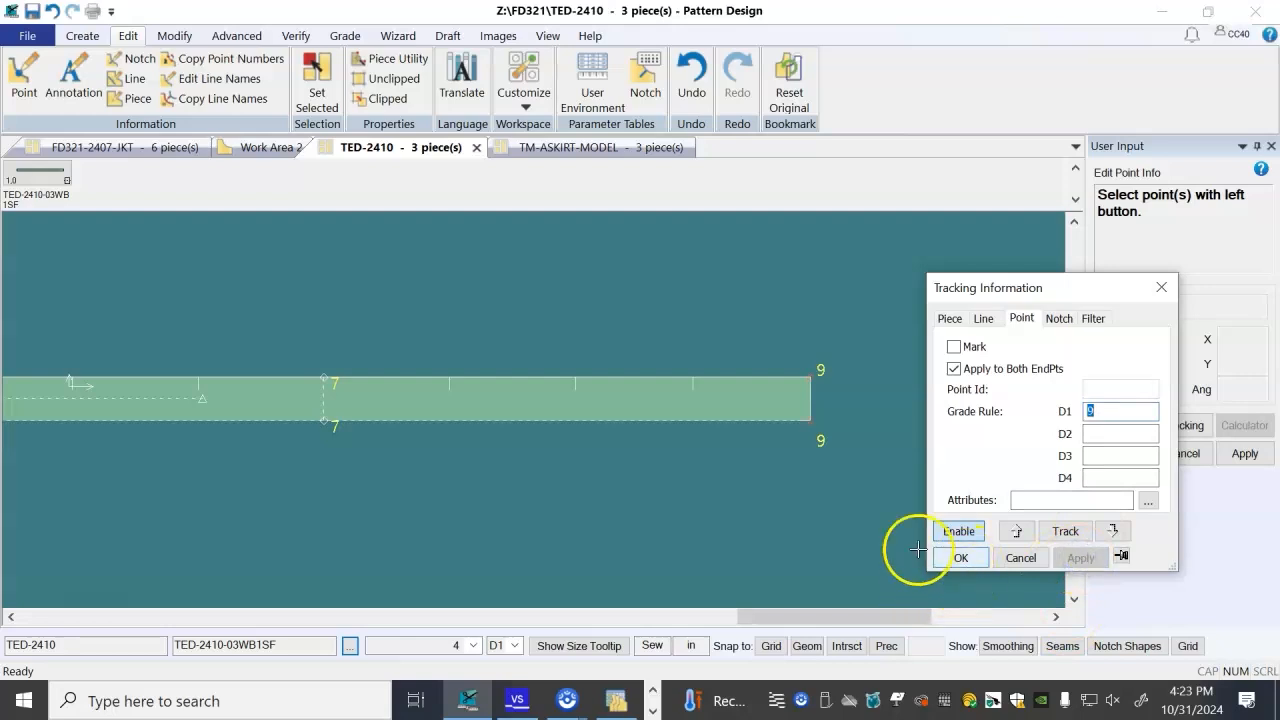
pyautogui.scroll(-2, 840, 558)
pyautogui.scroll(-1, 740, 551)
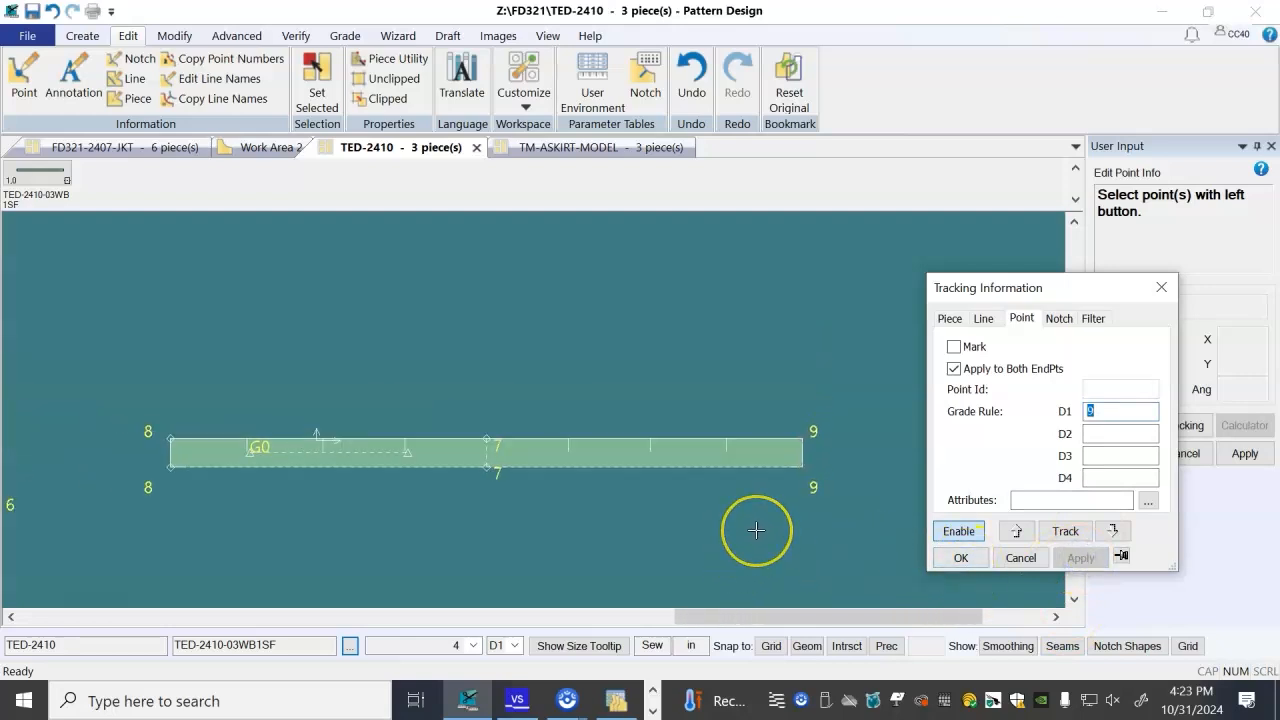
pyautogui.click(955, 557)
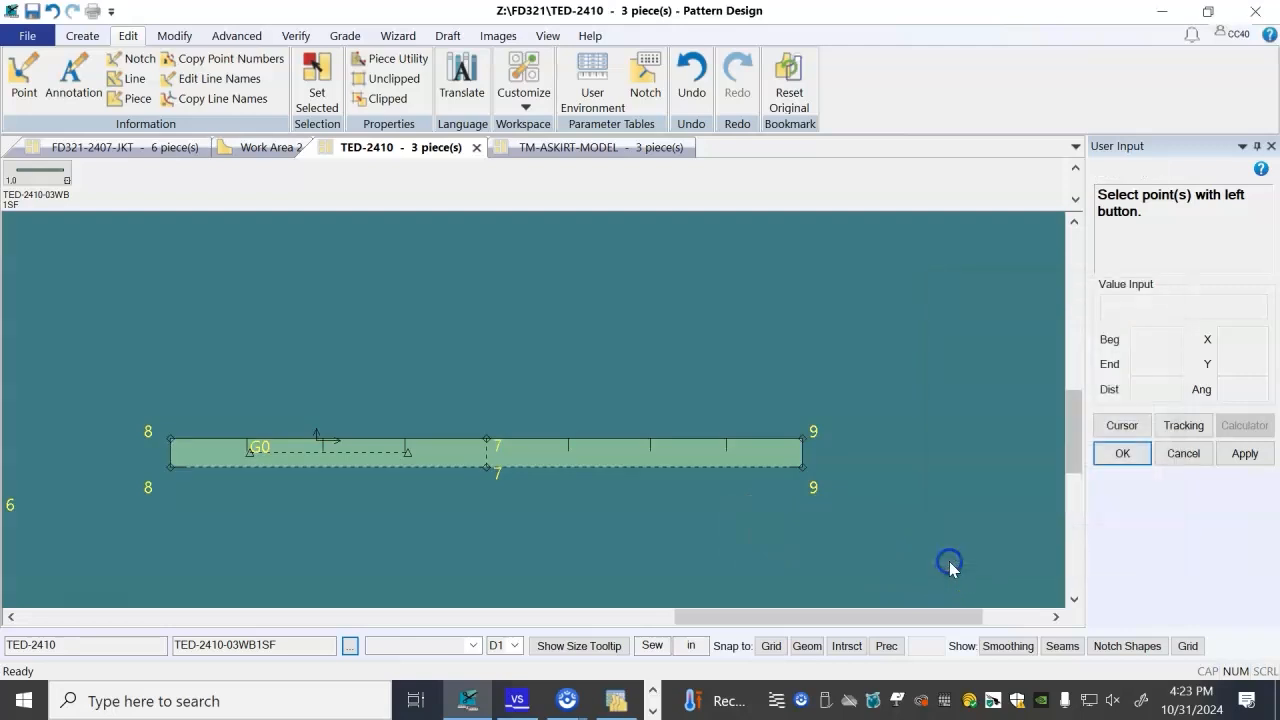
# - Display the full graded nest of the waistband piece with its grade rules shown
pyautogui.hotkey('ctrl', 'n')
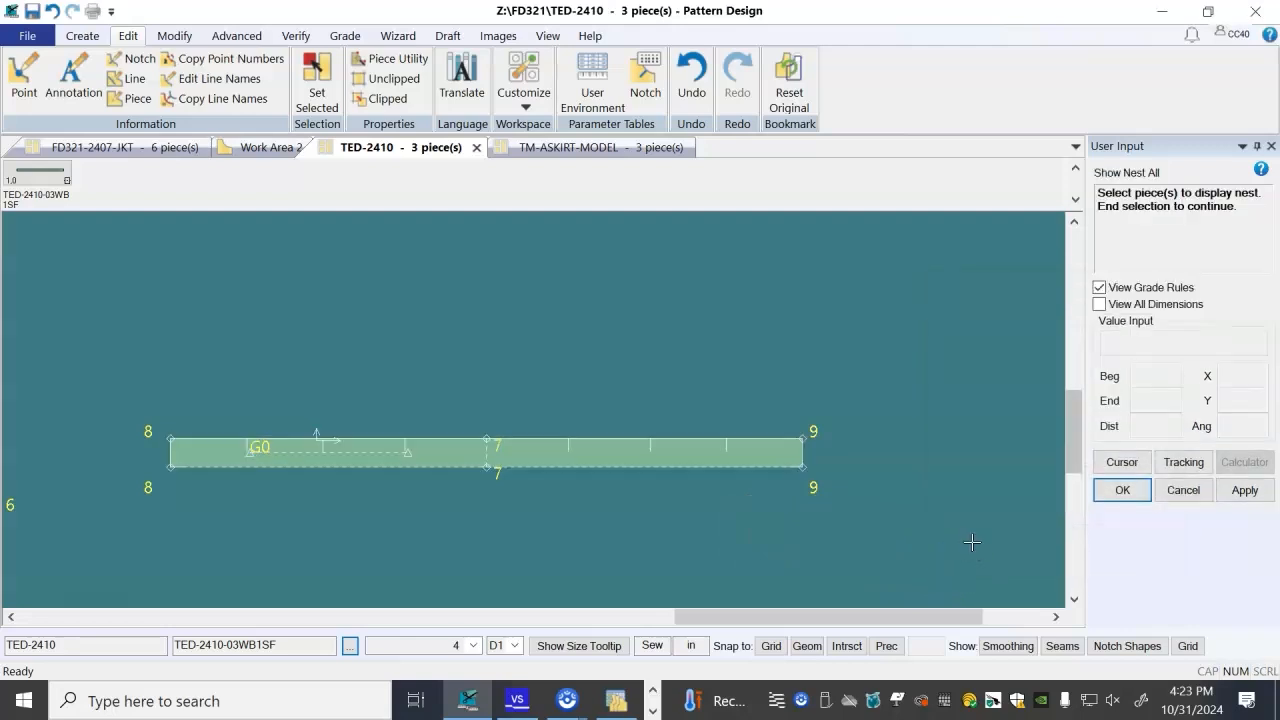
pyautogui.click(551, 449)
pyautogui.rightClick(557, 372)
pyautogui.click(557, 370)
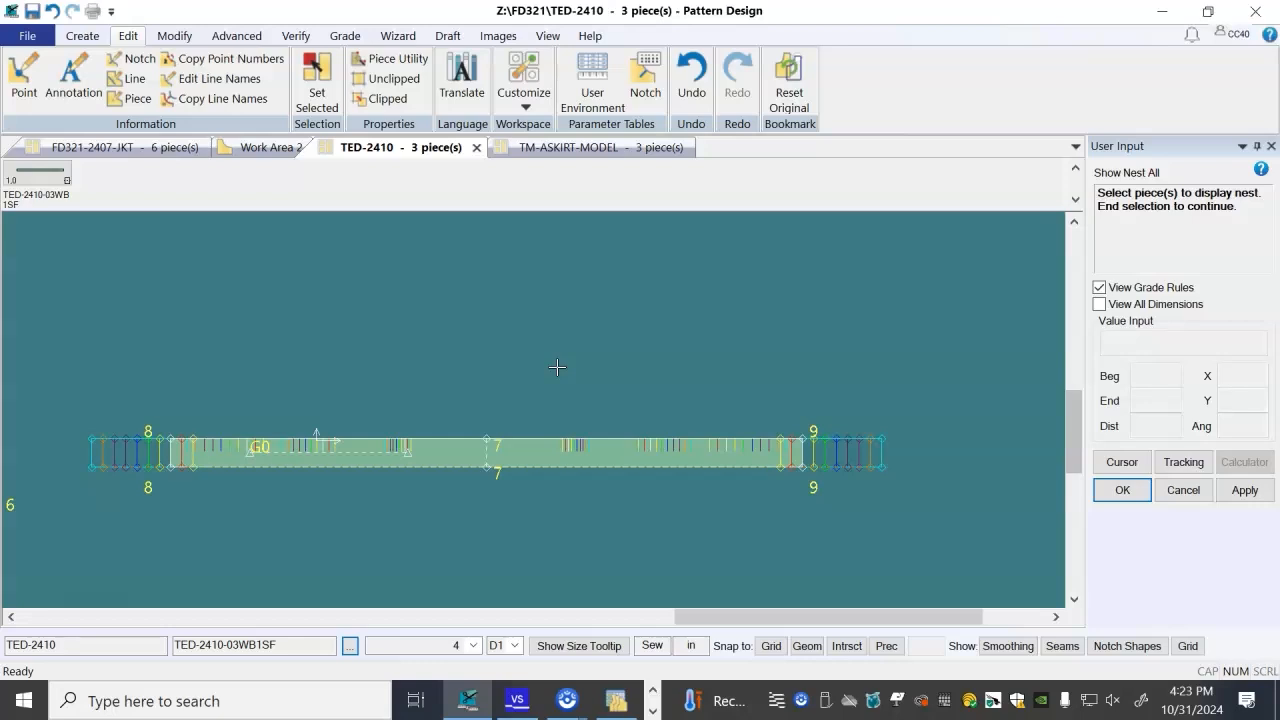
# - Display the full graded nests of the skirt front and back, then move the front above the waistband
pyautogui.scroll(-5, 866, 366)
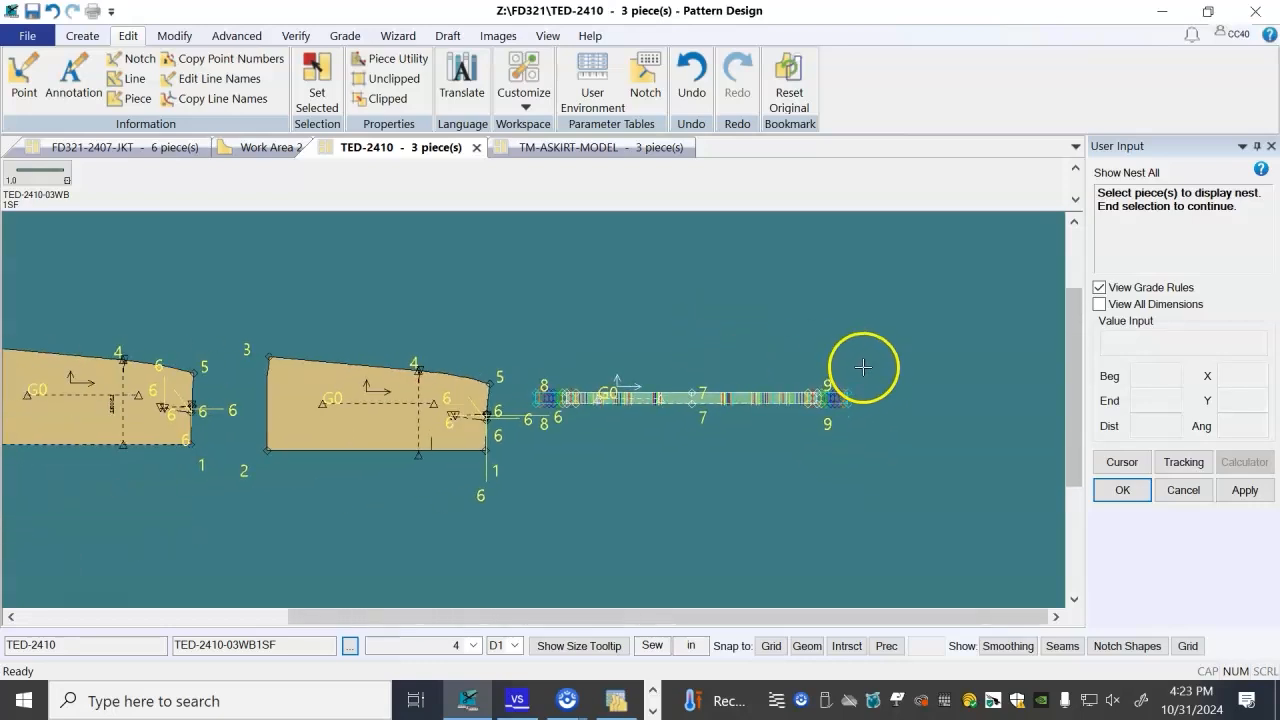
pyautogui.click(157, 417)
pyautogui.rightClick(160, 415)
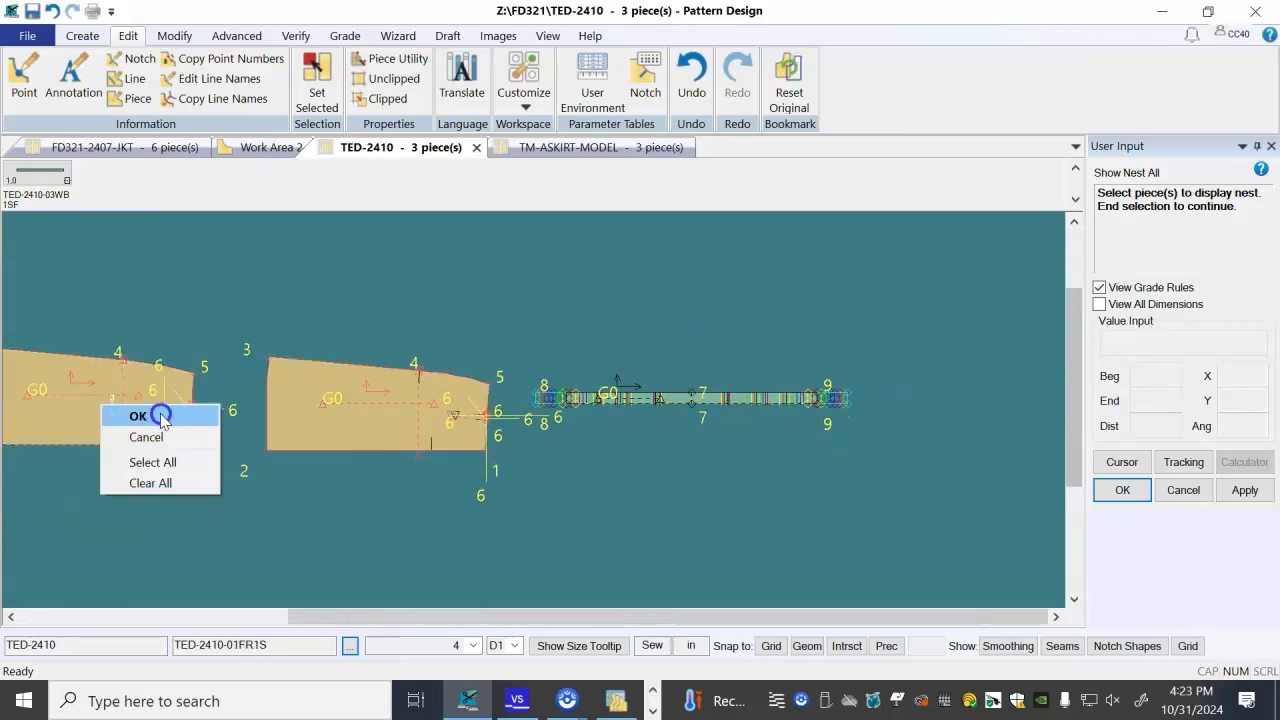
pyautogui.click(161, 414)
pyautogui.rightClick(605, 337)
pyautogui.click(607, 340)
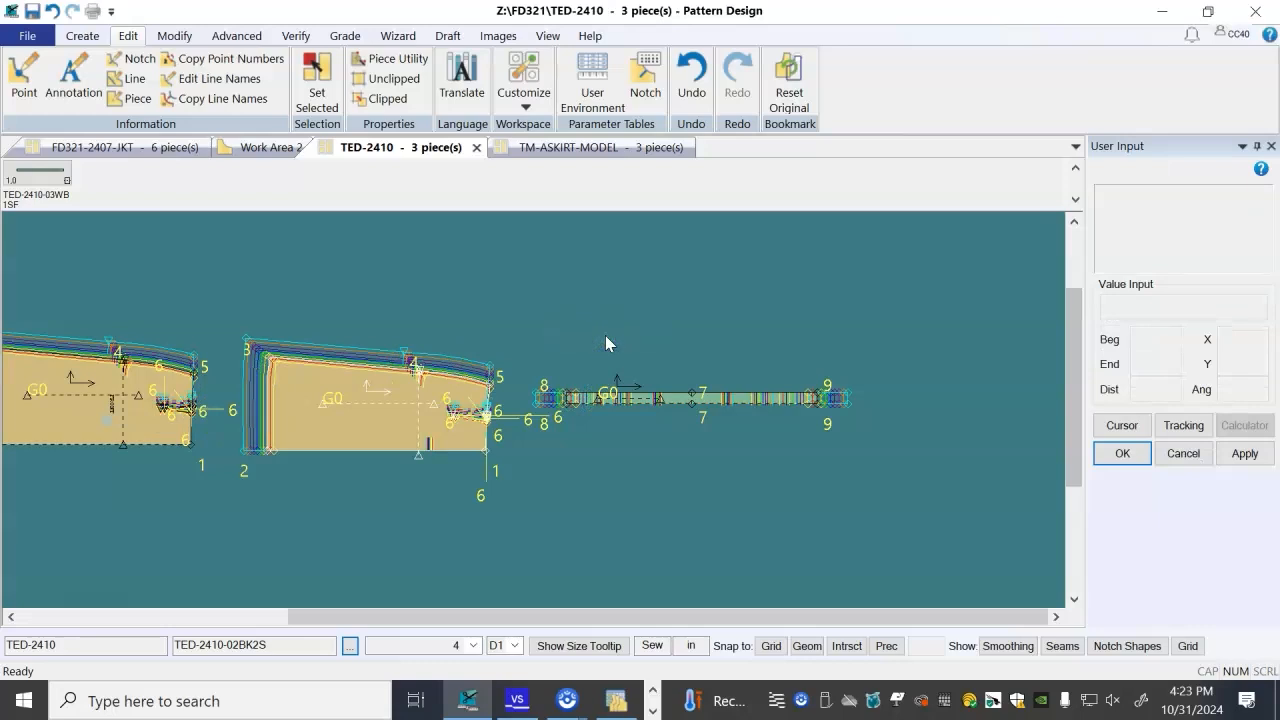
pyautogui.moveTo(121, 421); pyautogui.dragTo(688, 327)
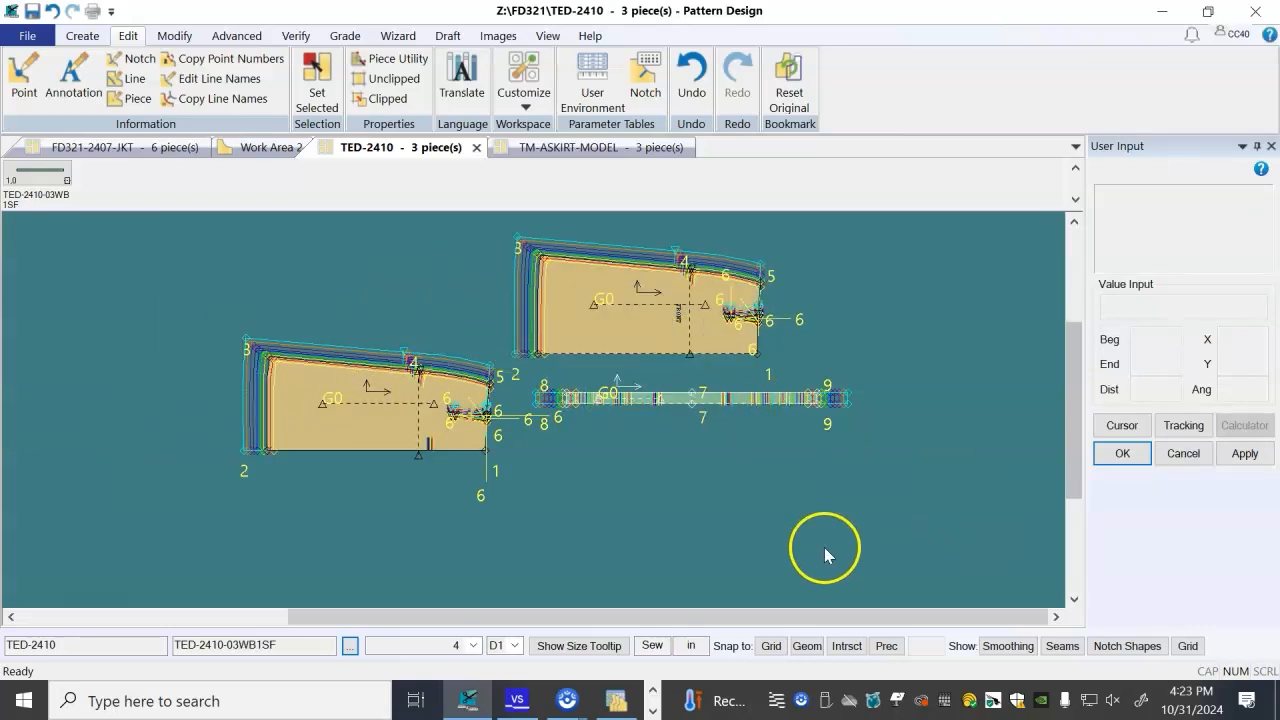
pyautogui.click(323, 378)
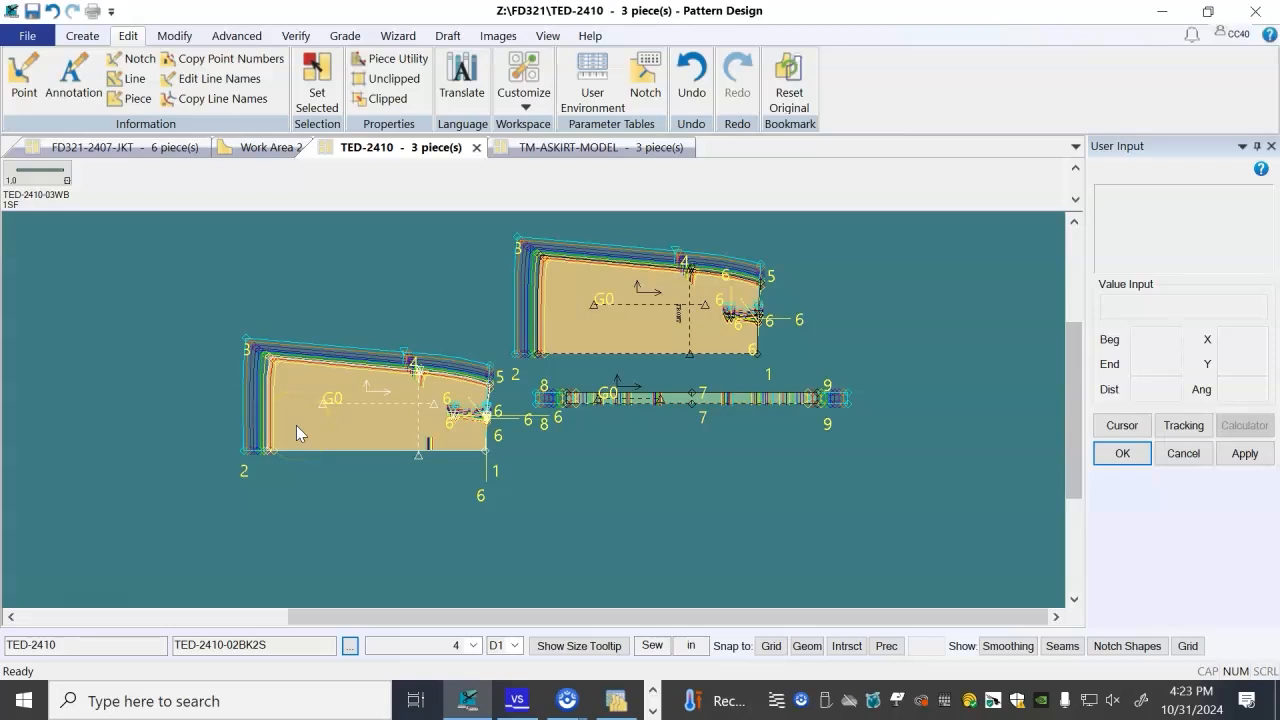
# - Save the TED-2410 front, back and waistband pieces with their assigned grade rules
pyautogui.click(27, 35)
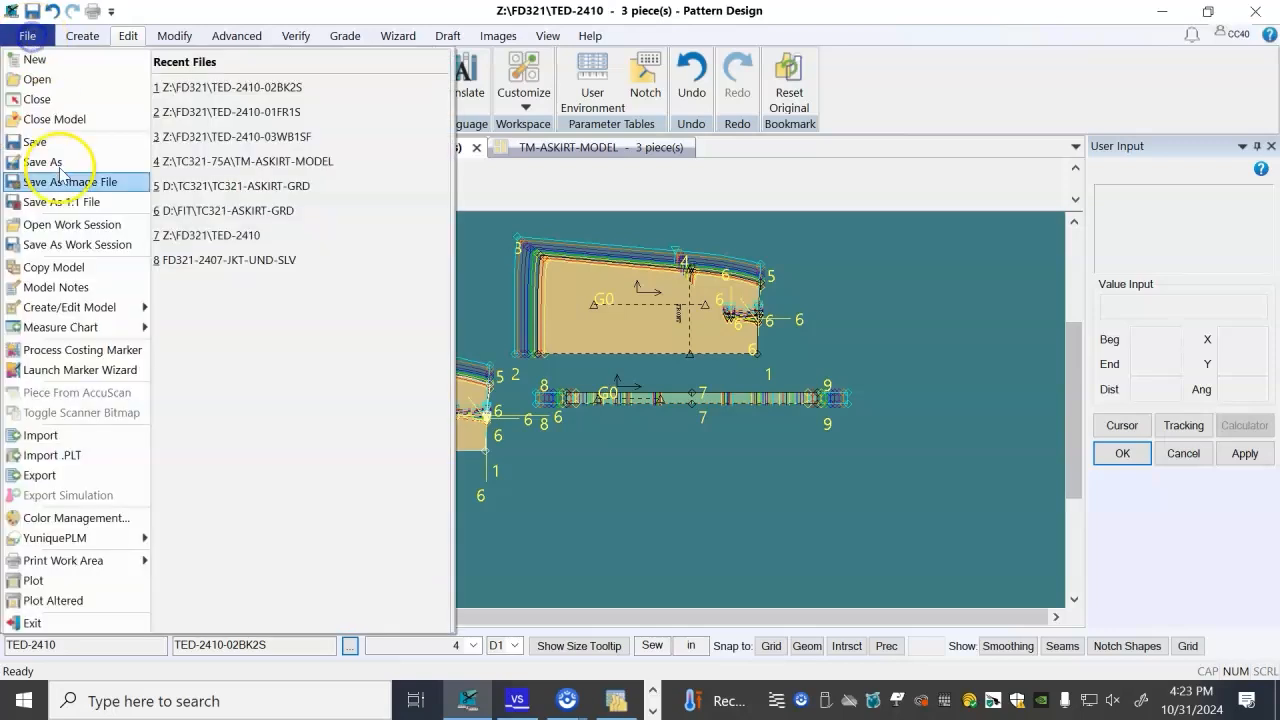
pyautogui.click(55, 145)
pyautogui.rightClick(186, 255)
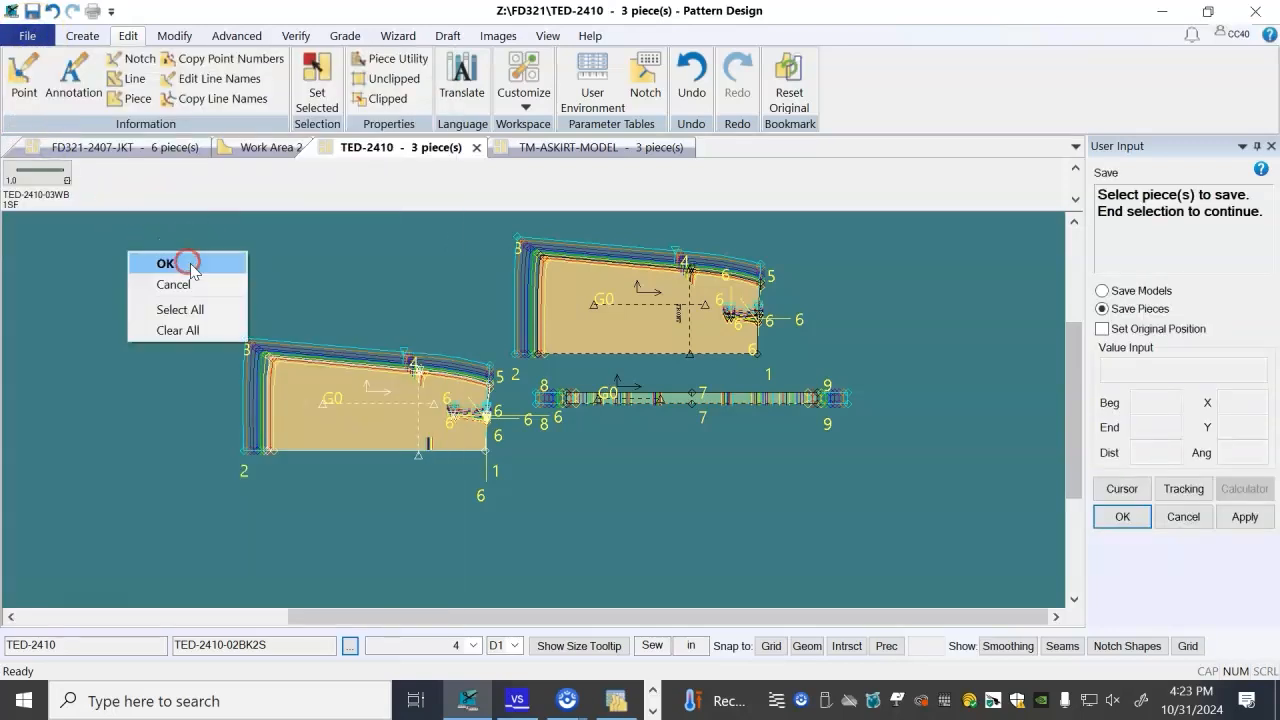
pyautogui.click(213, 317)
pyautogui.rightClick(212, 309)
pyautogui.click(212, 309)
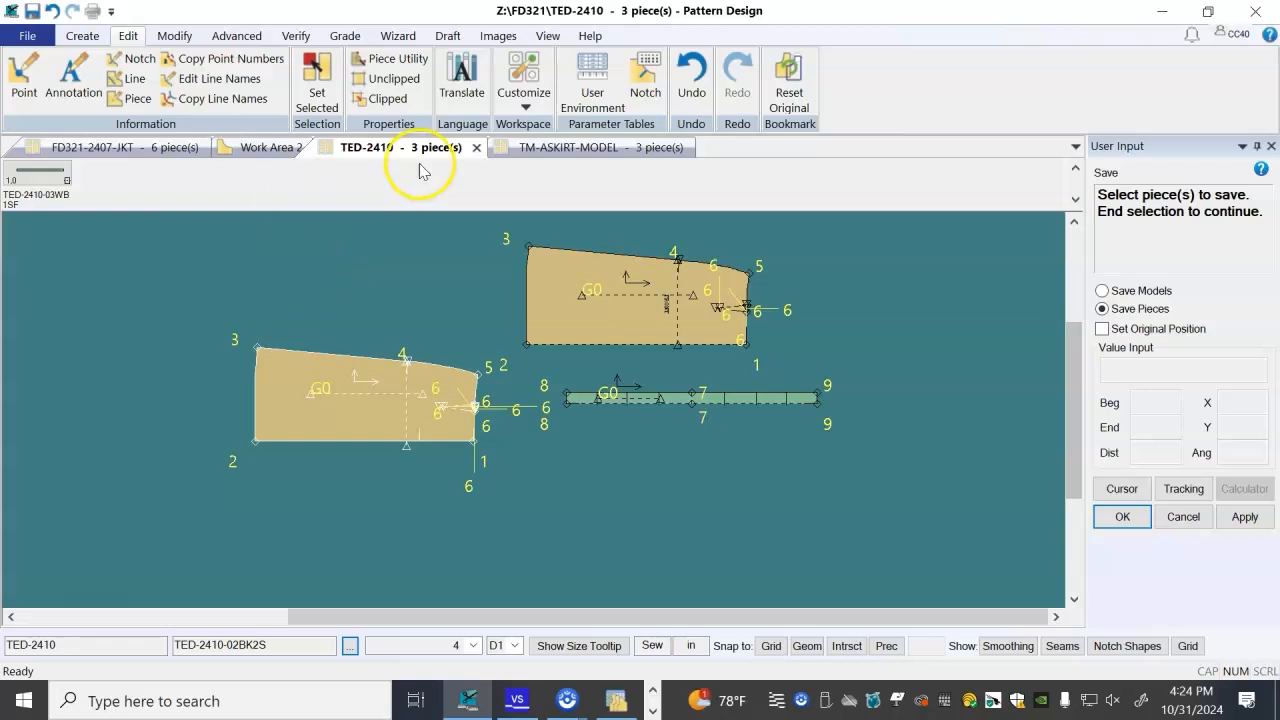
# - Hide the grade rule numbers and spread the front and back pieces apart in the work area
pyautogui.click(546, 36)
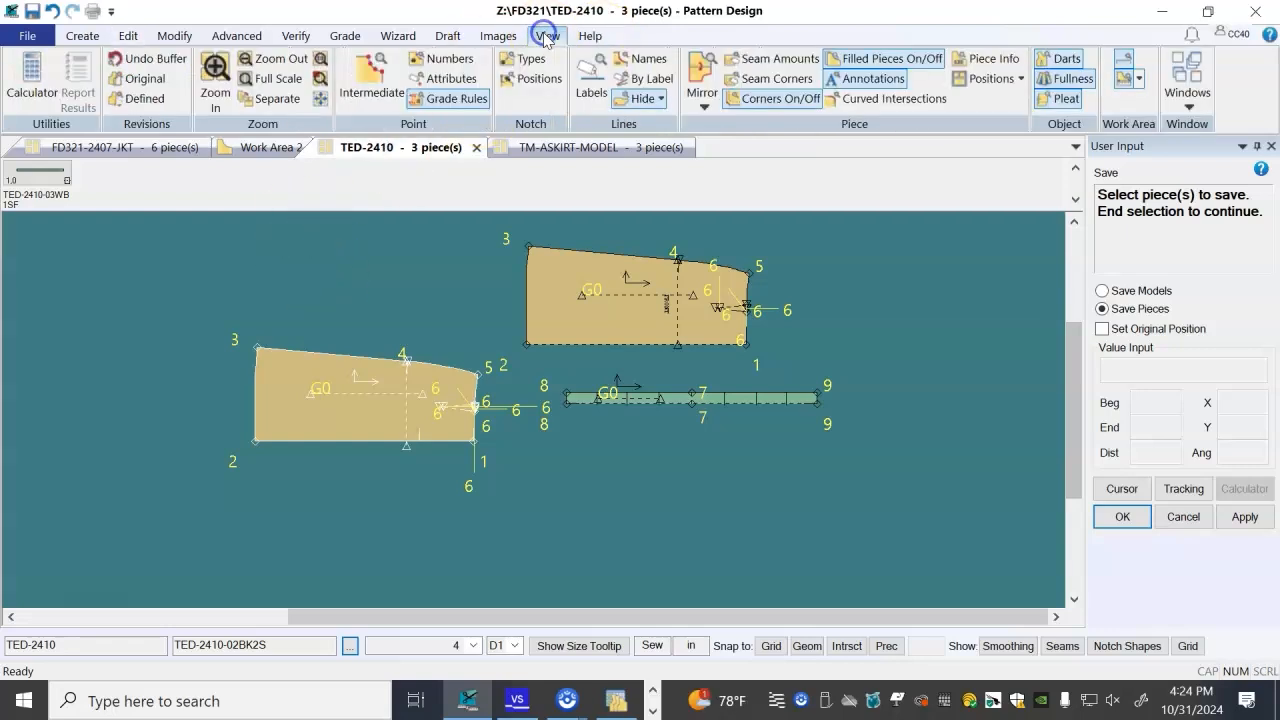
pyautogui.click(467, 100)
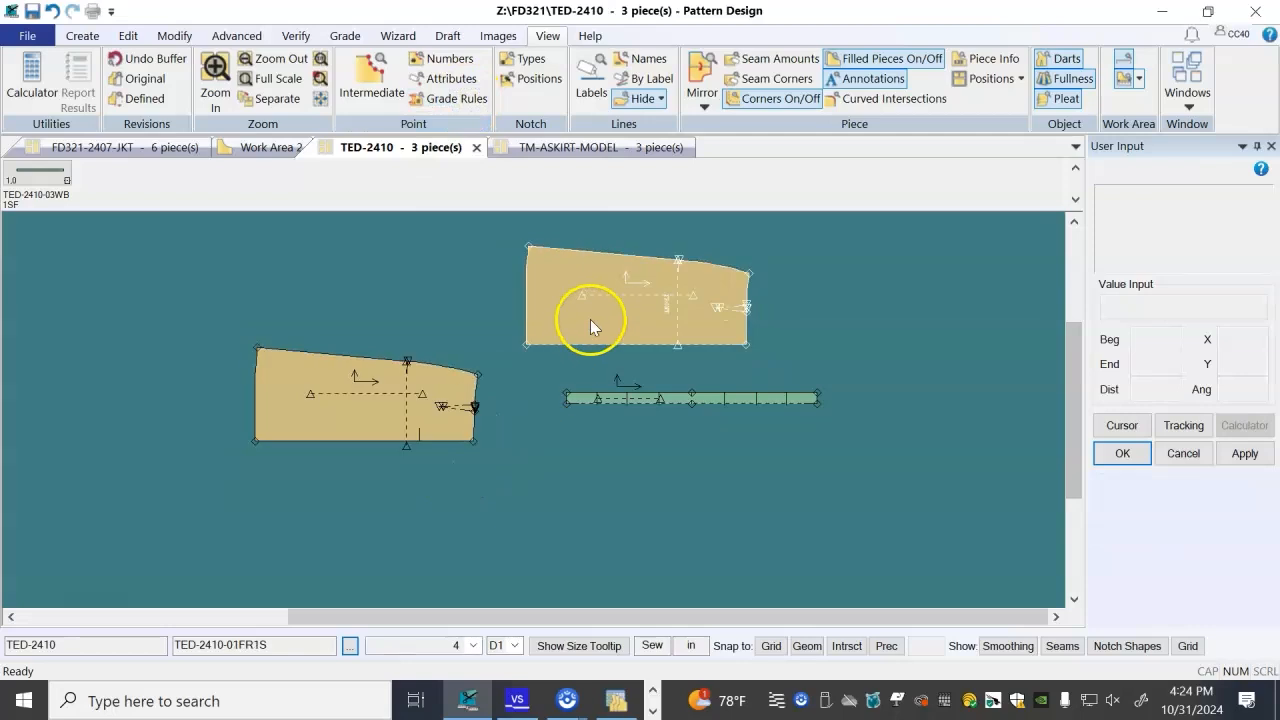
pyautogui.scroll(2, 503, 301)
pyautogui.click(332, 496)
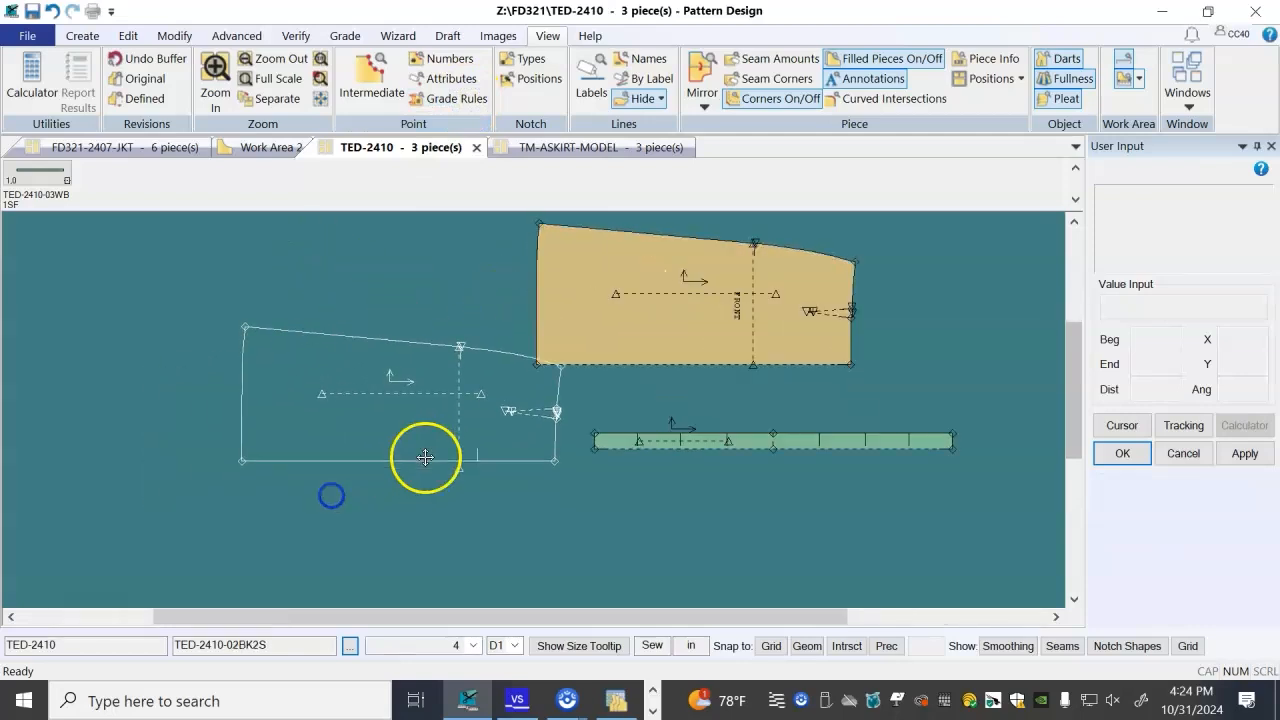
pyautogui.click(344, 427)
pyautogui.click(654, 343)
pyautogui.click(737, 363)
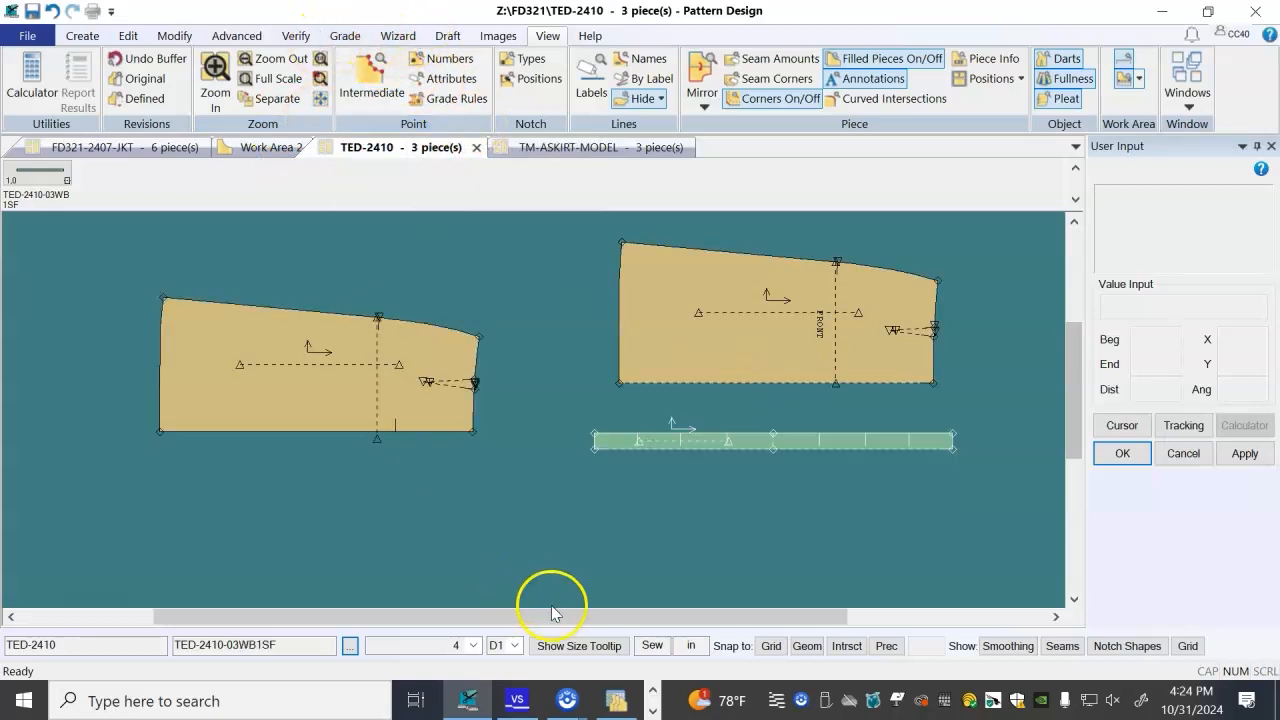
pyautogui.click(253, 397)
pyautogui.click(311, 394)
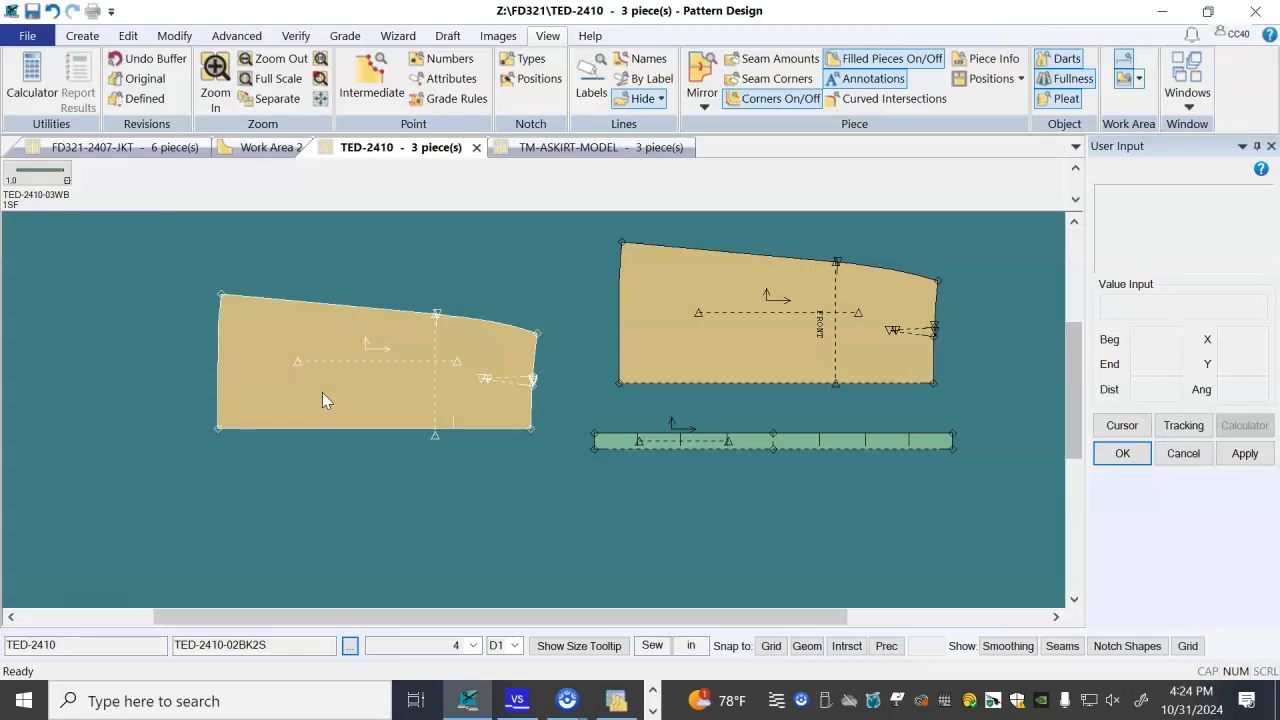
# - Generate size 14 graded pieces from the skirt back, front and waistband with Graded Size, using the Copy Original category
pyautogui.click(80, 40)
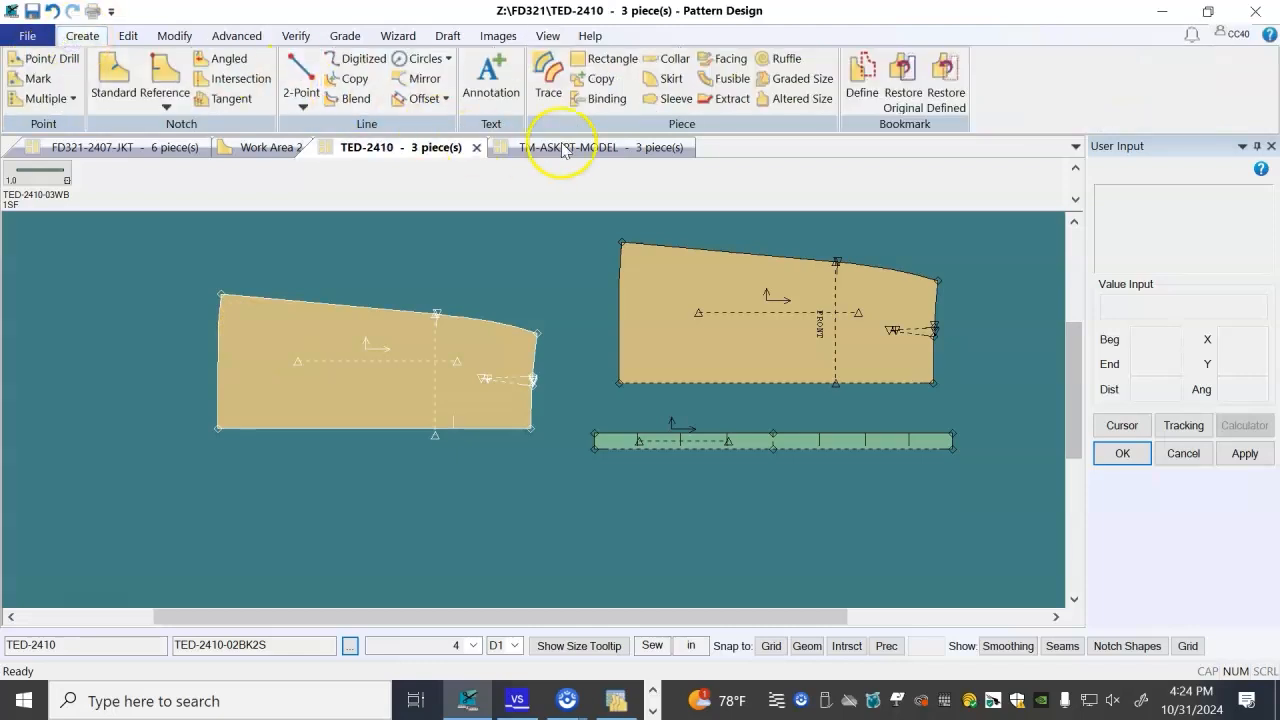
pyautogui.click(780, 80)
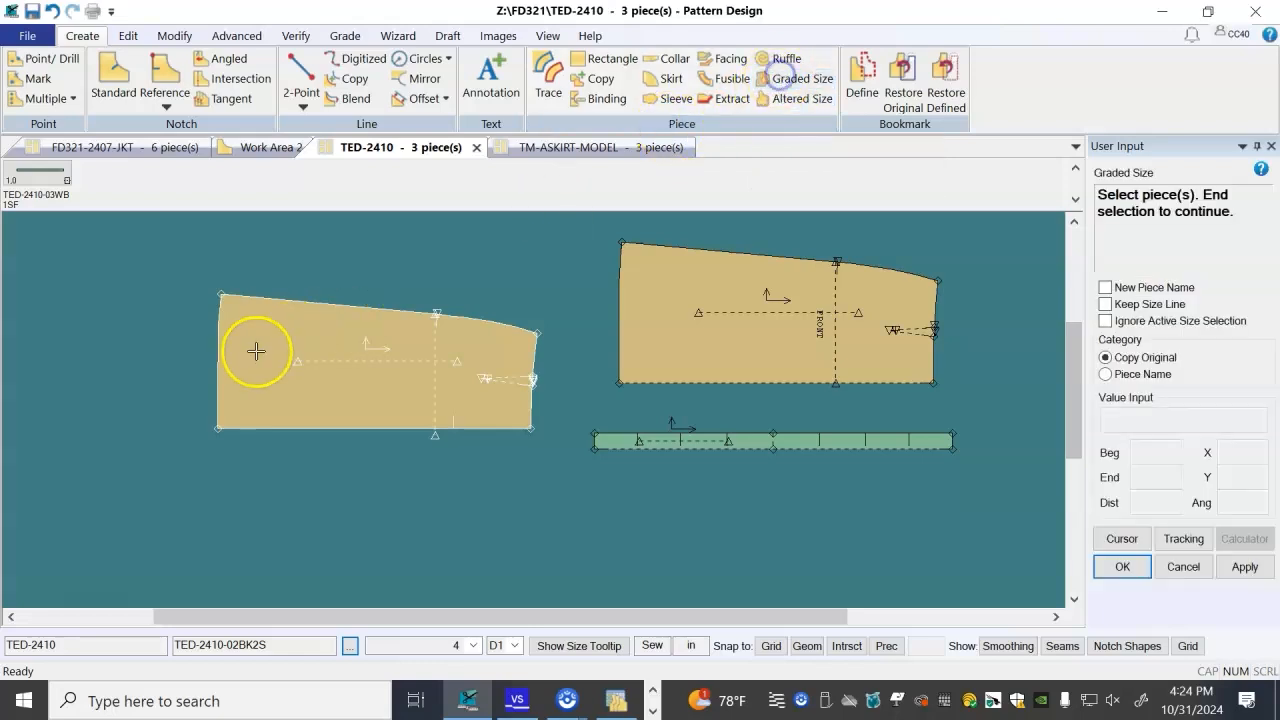
pyautogui.click(303, 343)
pyautogui.click(663, 302)
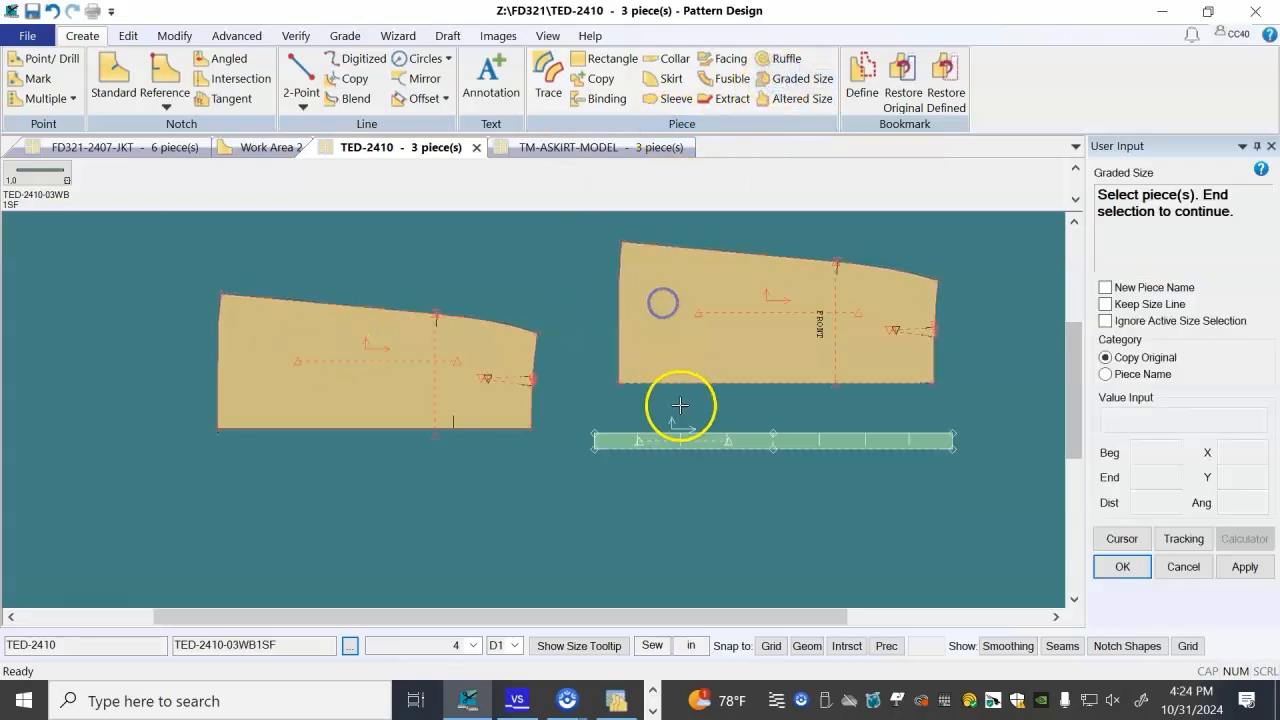
pyautogui.click(714, 443)
pyautogui.rightClick(577, 277)
pyautogui.click(574, 277)
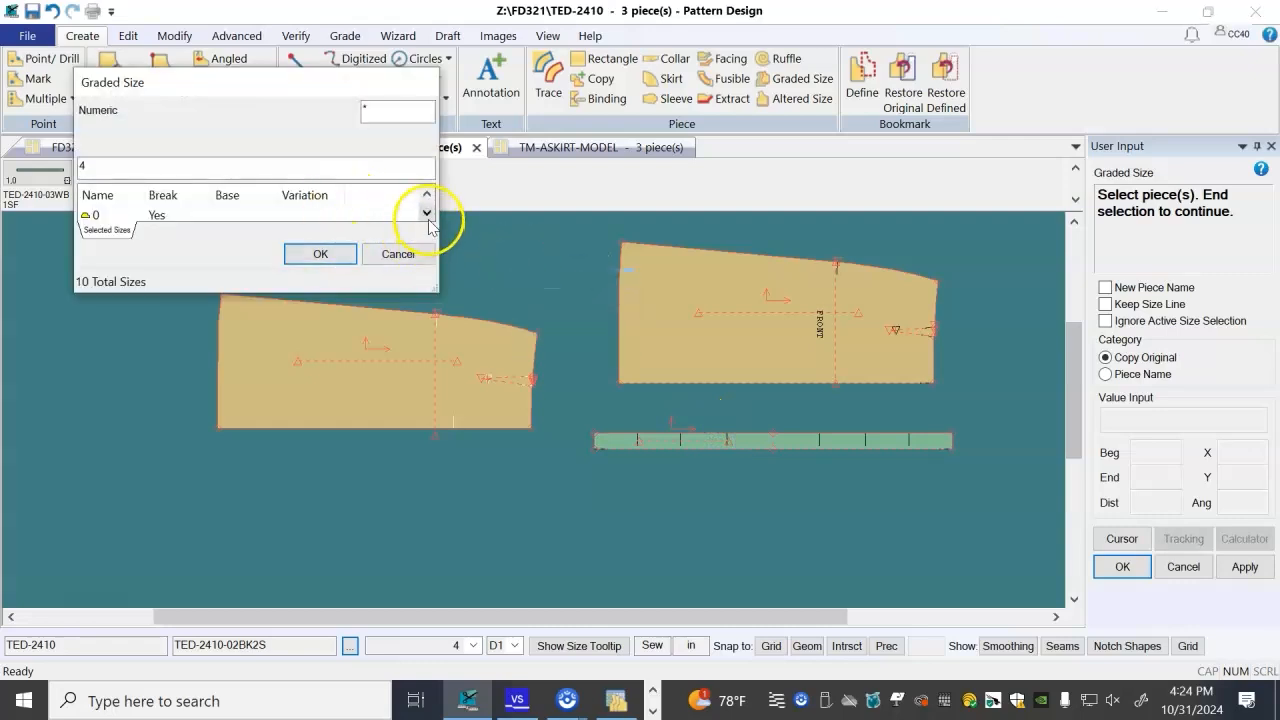
pyautogui.moveTo(398, 297); pyautogui.dragTo(448, 586)
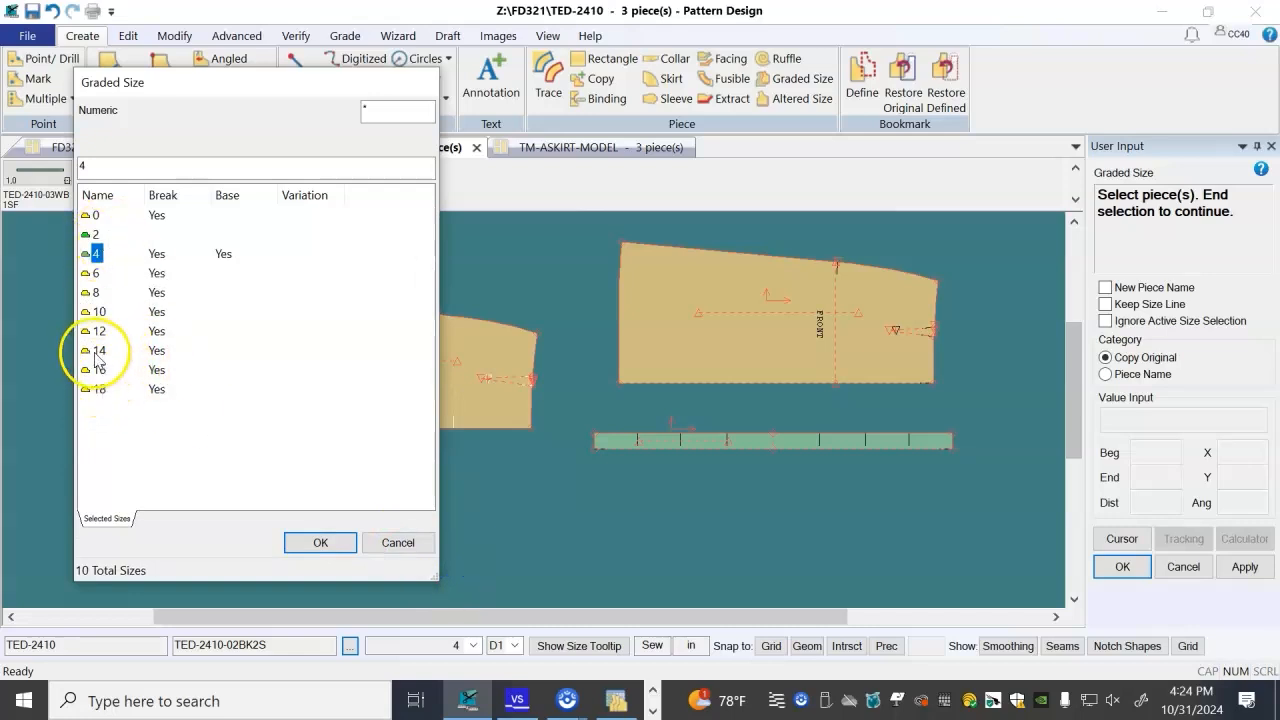
pyautogui.click(318, 542)
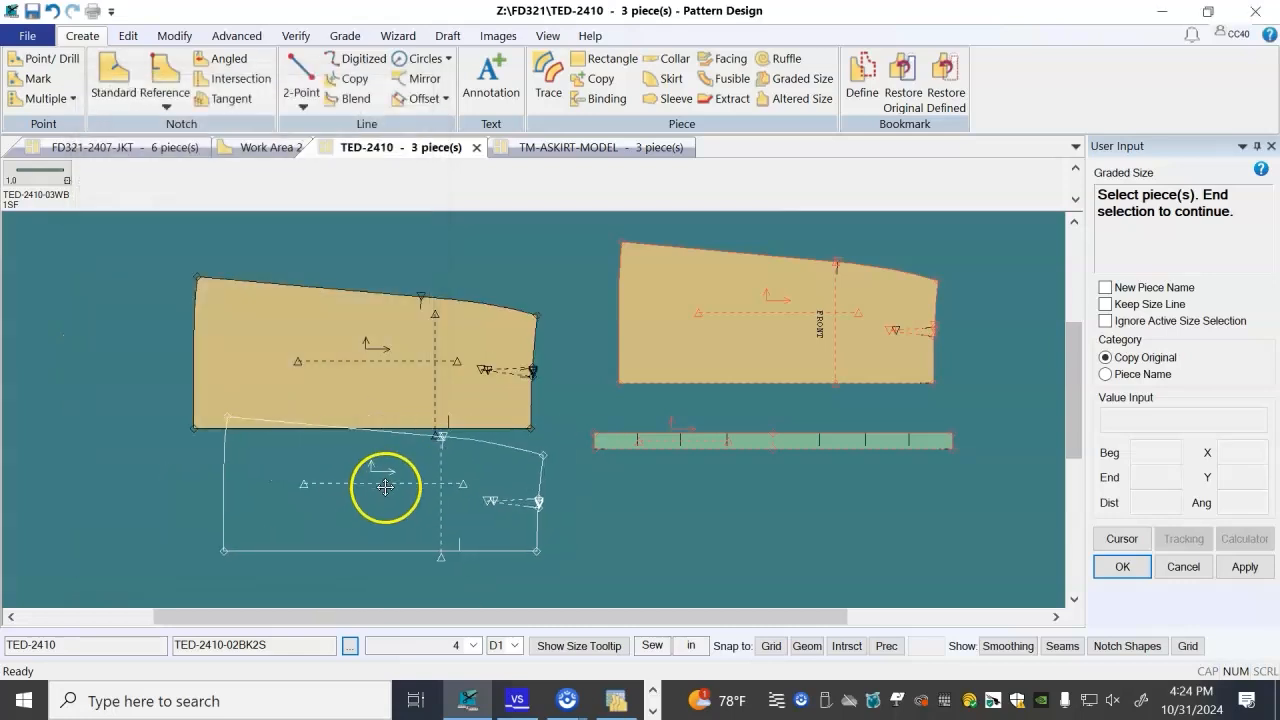
# - Place the size 4 back, front and waistband below the size 14 pieces and finish the Graded Size command
pyautogui.click(385, 487)
pyautogui.click(714, 510)
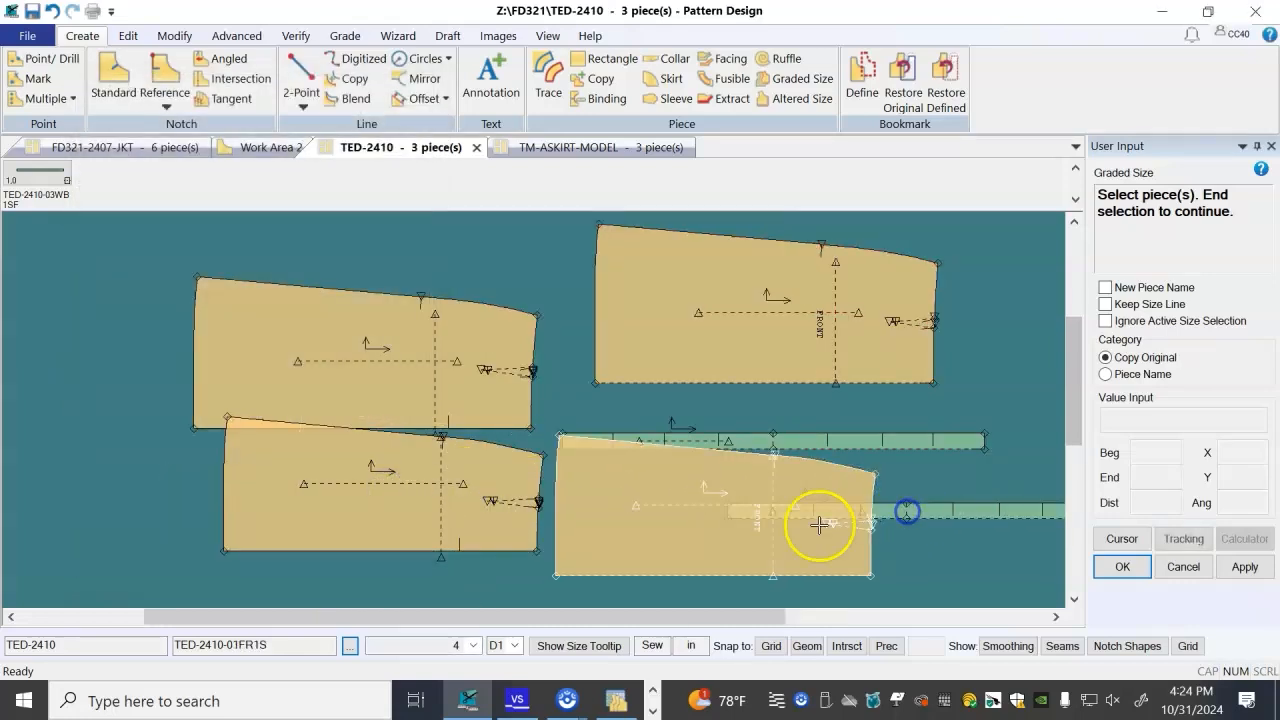
pyautogui.rightClick(520, 298)
pyautogui.click(505, 303)
# - Move the size 14 back, front and waistband up to separate them from the size 4 pieces
pyautogui.click(513, 440)
pyautogui.click(443, 394)
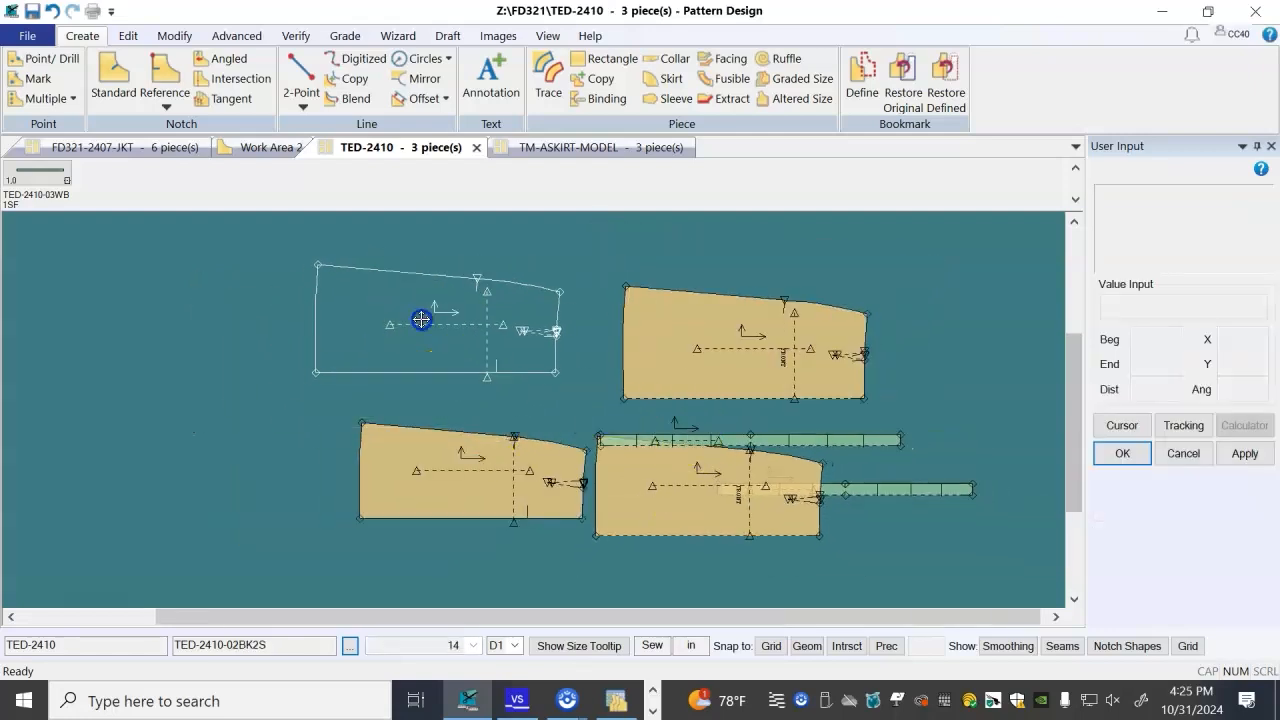
pyautogui.click(421, 319)
pyautogui.click(421, 366)
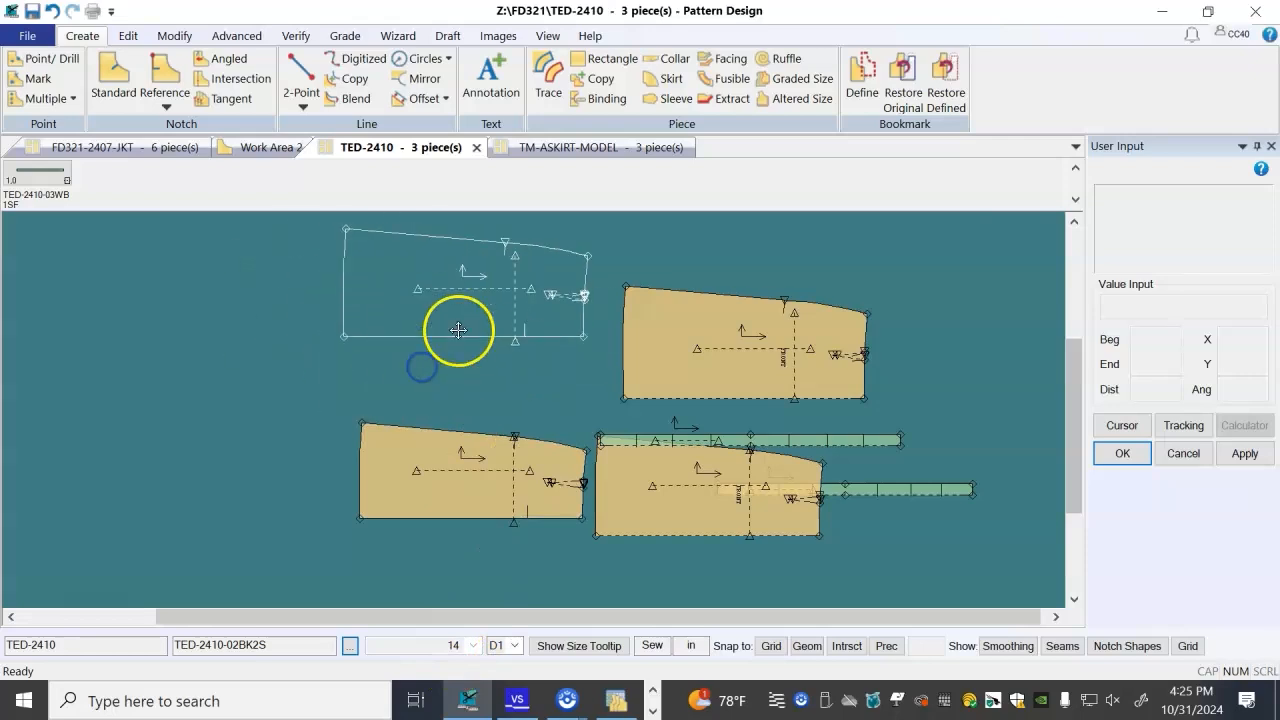
pyautogui.click(421, 291)
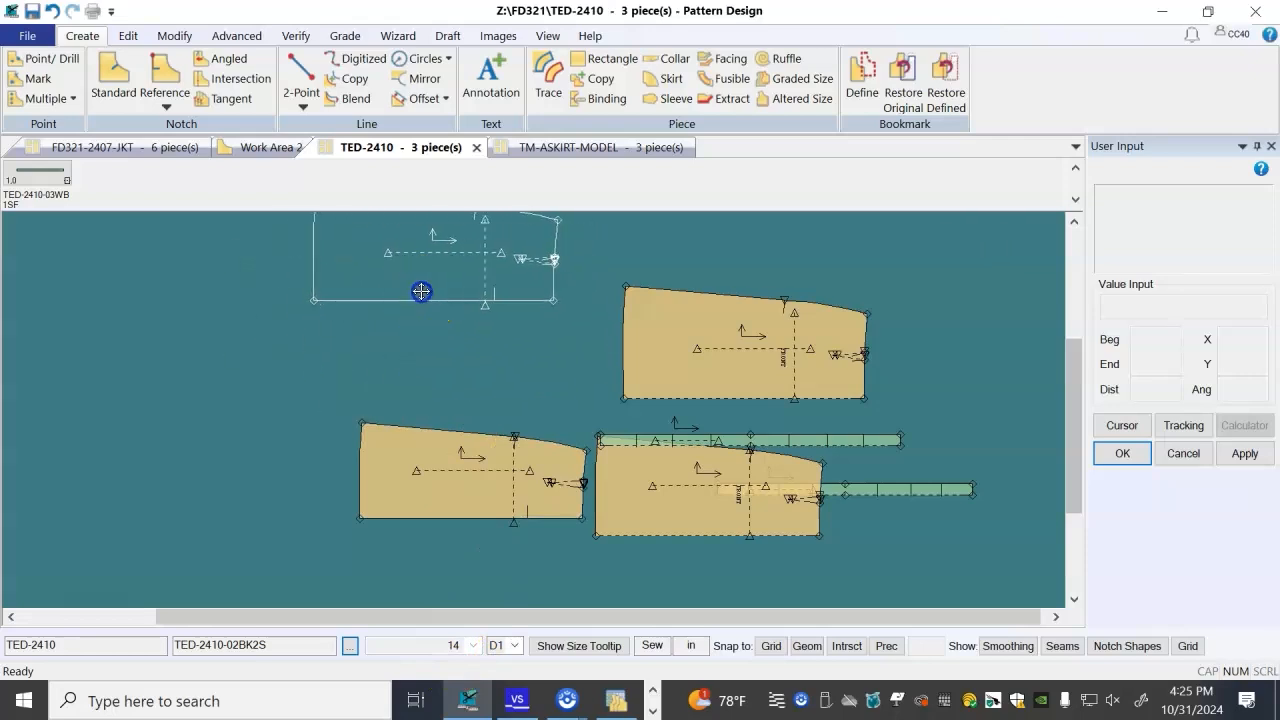
pyautogui.click(645, 333)
pyautogui.click(633, 270)
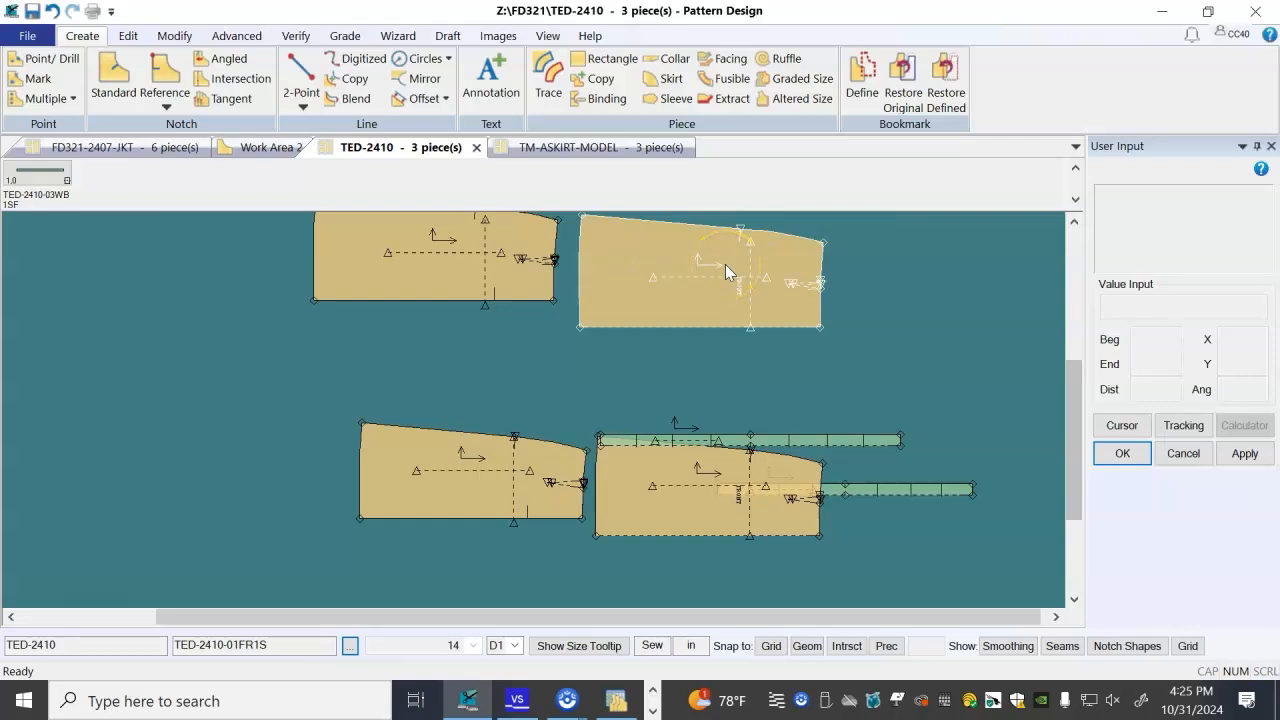
pyautogui.click(627, 277)
pyautogui.click(631, 260)
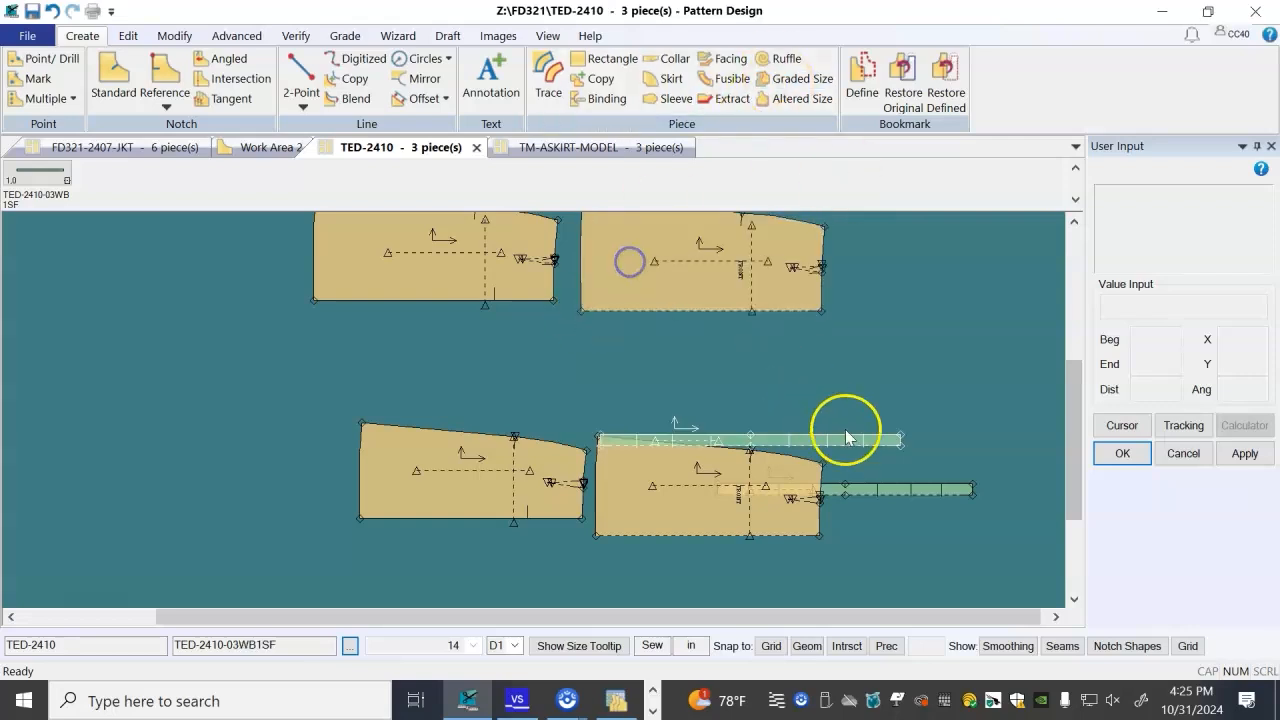
pyautogui.click(847, 440)
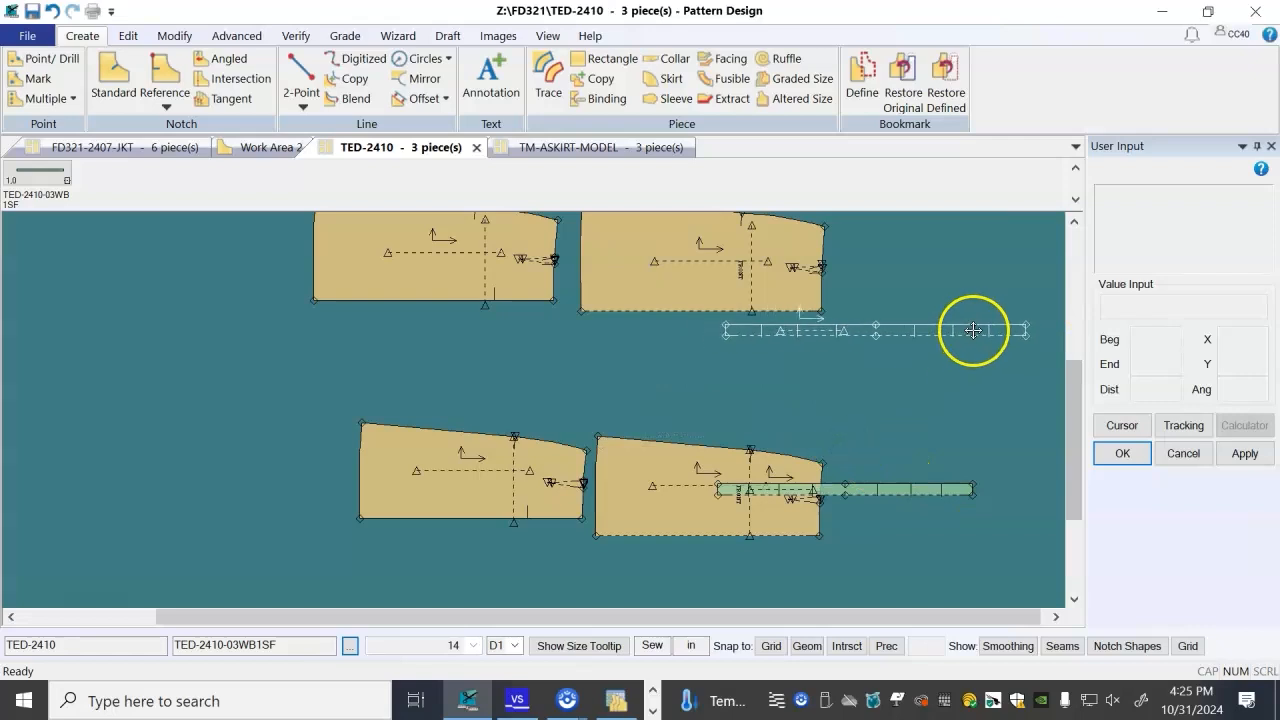
pyautogui.click(998, 330)
pyautogui.click(487, 282)
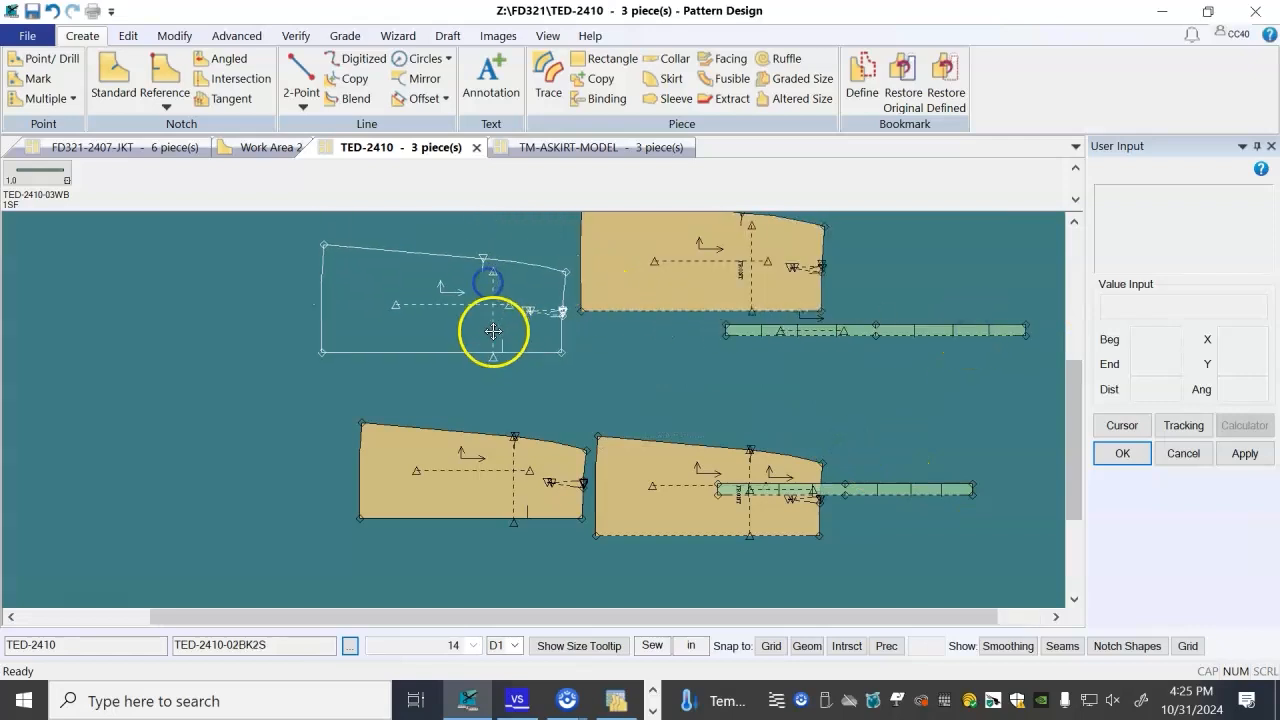
pyautogui.click(487, 322)
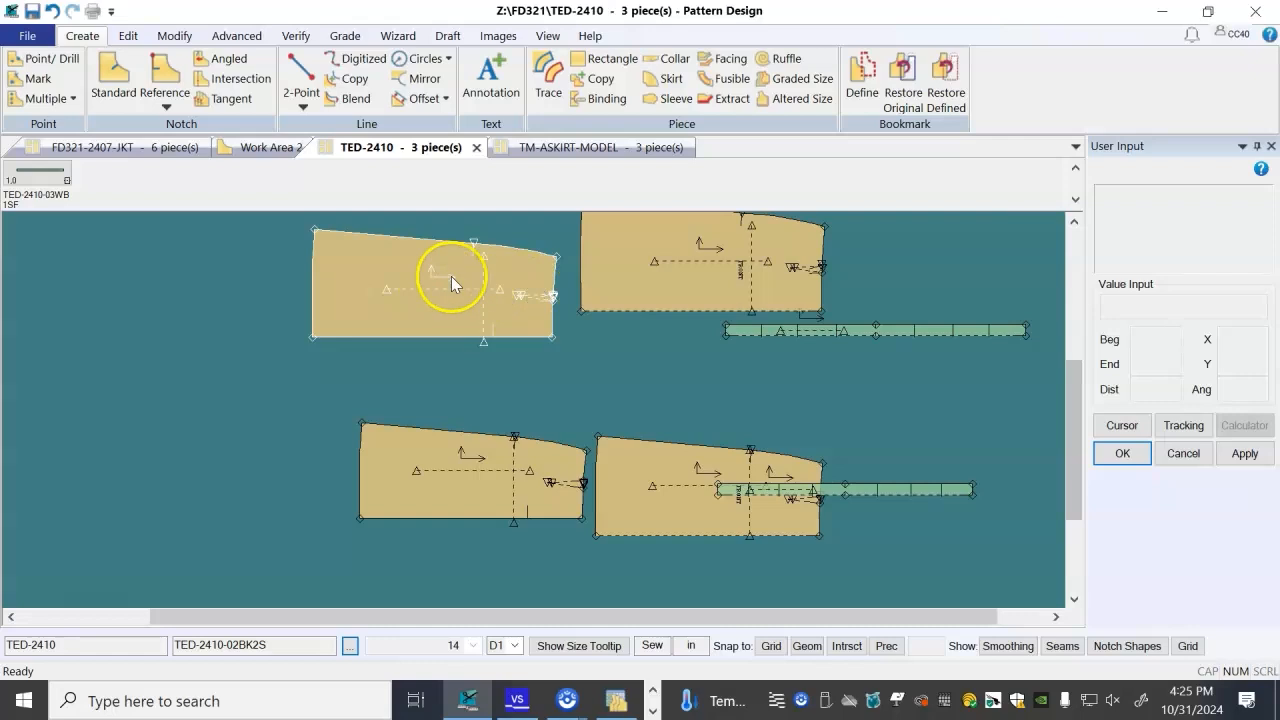
# - Bring the size 14 back and the size 4 front closer to the other pieces for a size comparison
pyautogui.scroll(-1, 525, 309)
pyautogui.scroll(1, 672, 467)
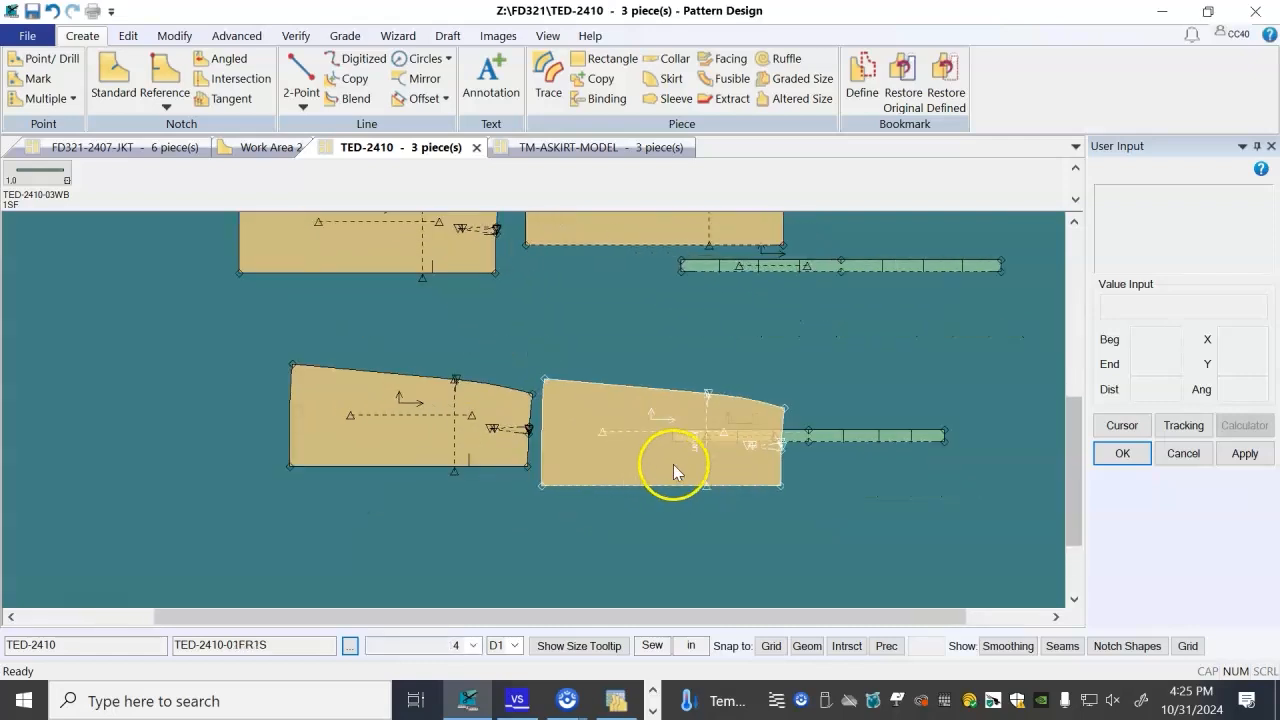
pyautogui.scroll(-1, 673, 464)
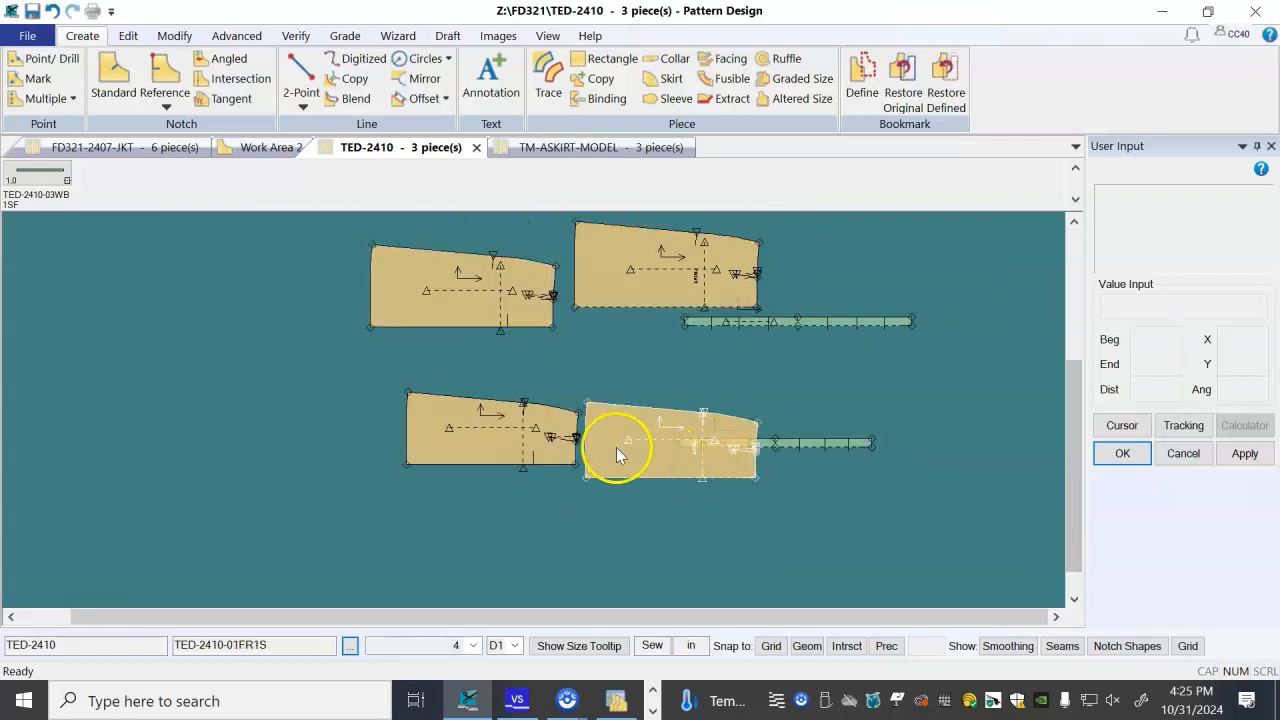
pyautogui.moveTo(481, 316); pyautogui.dragTo(466, 338)
pyautogui.moveTo(703, 463); pyautogui.dragTo(663, 384)
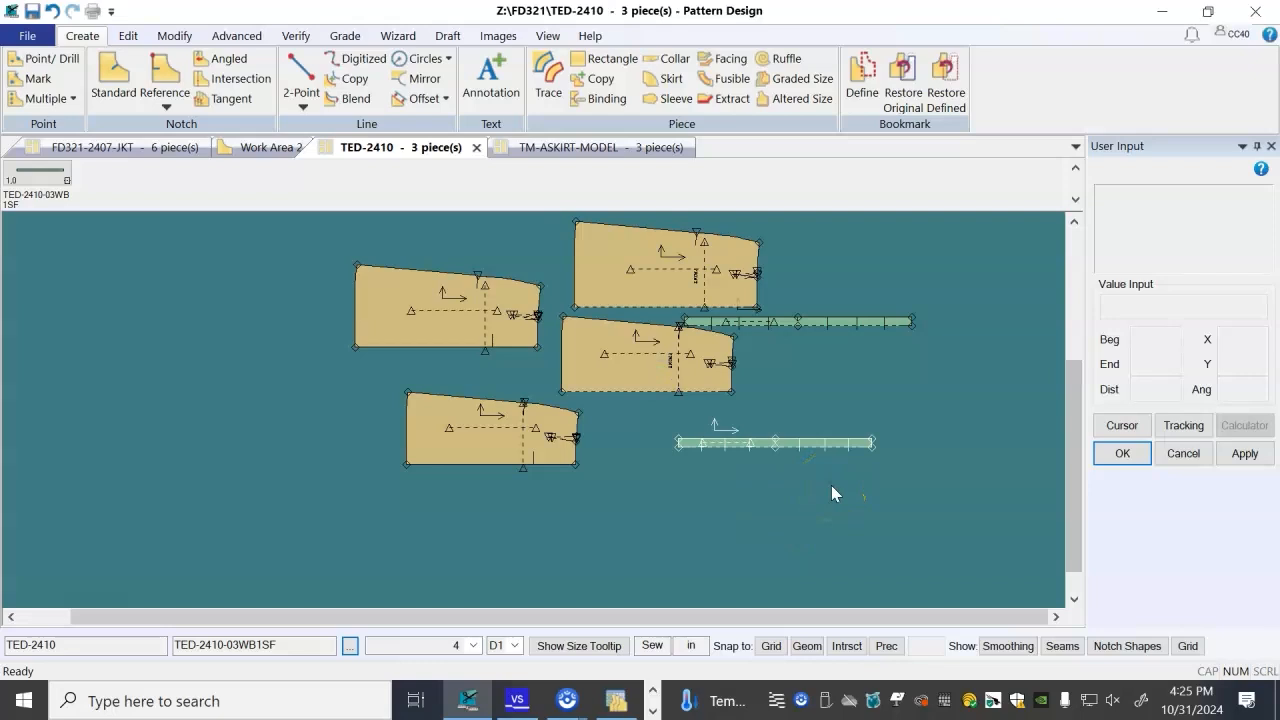
# - Clear all pieces from the work area and place the original TED-2410 front, back and waistband in it again
pyautogui.press('Delete')
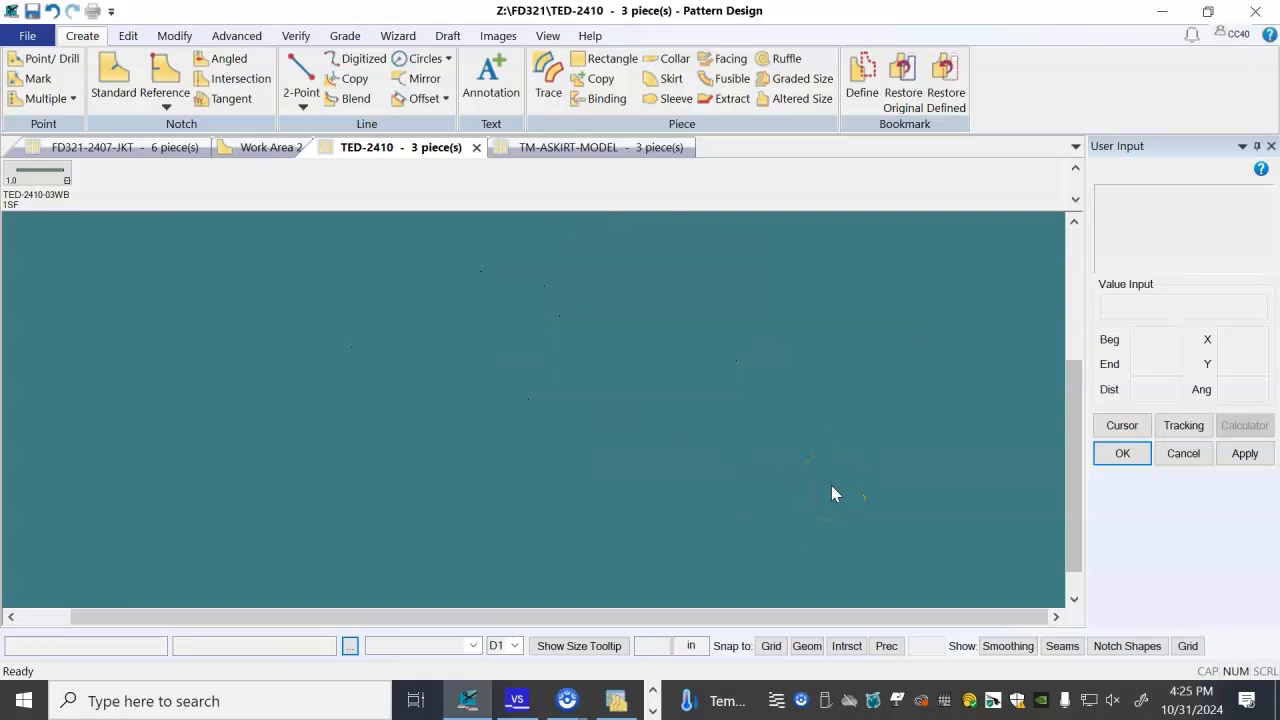
pyautogui.rightClick(97, 180)
pyautogui.click(253, 424)
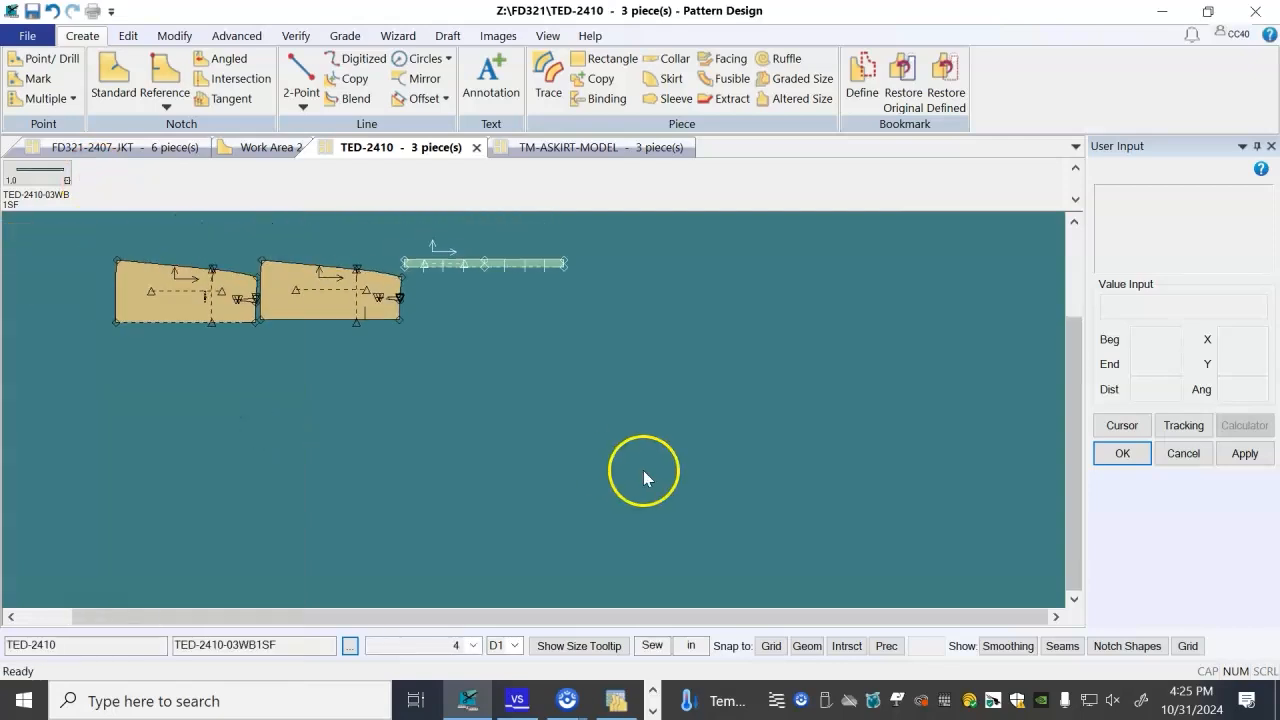
# - Show the full graded nest of the TED-2410 skirt front and examine it up close
pyautogui.hotkey('ctrl', 'n')
pyautogui.click(203, 294)
pyautogui.rightClick(203, 294)
pyautogui.click(203, 294)
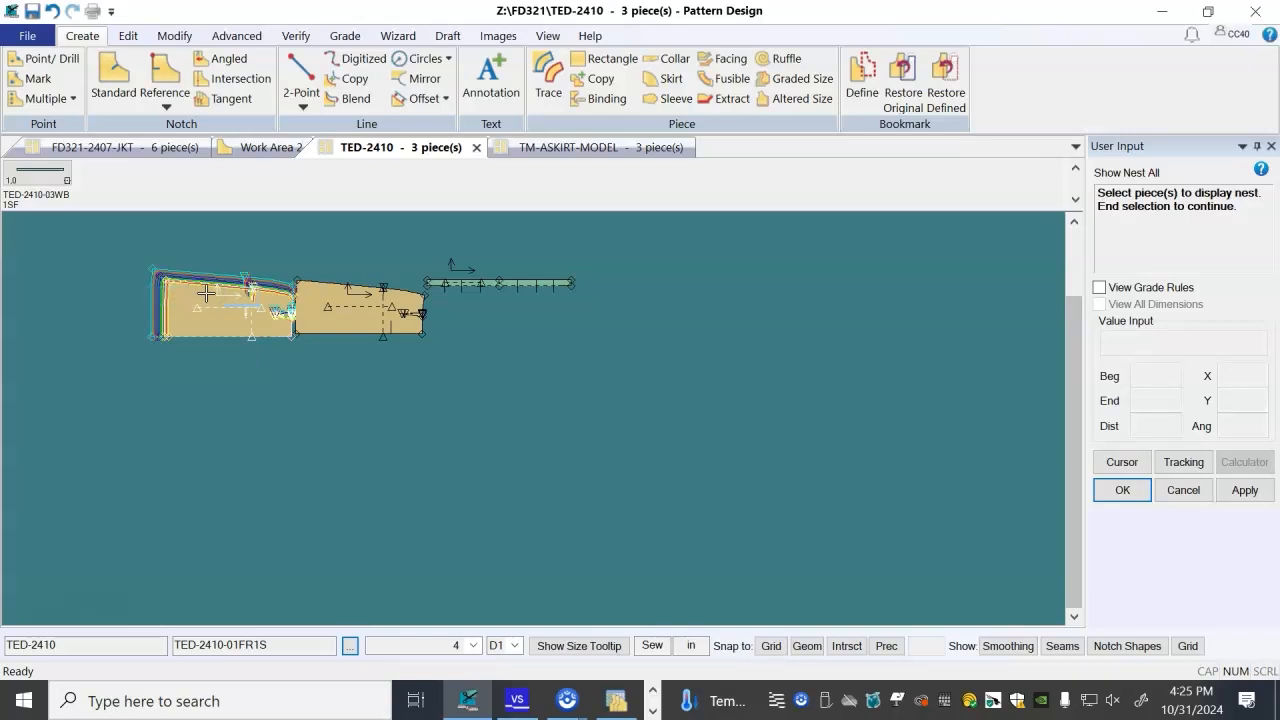
pyautogui.scroll(5, 205, 292)
pyautogui.scroll(-2, 563, 351)
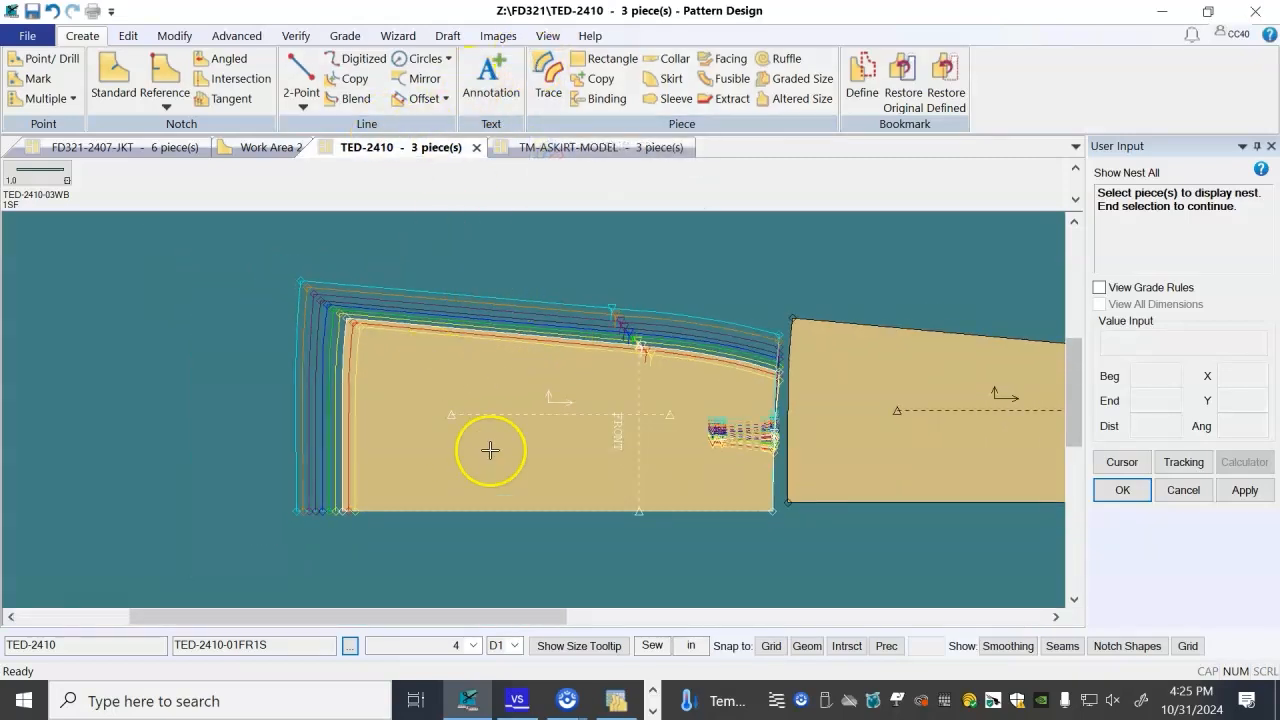
# - Show only the selected sizes 0 and 18 with the base size on the skirt front
pyautogui.click(348, 36)
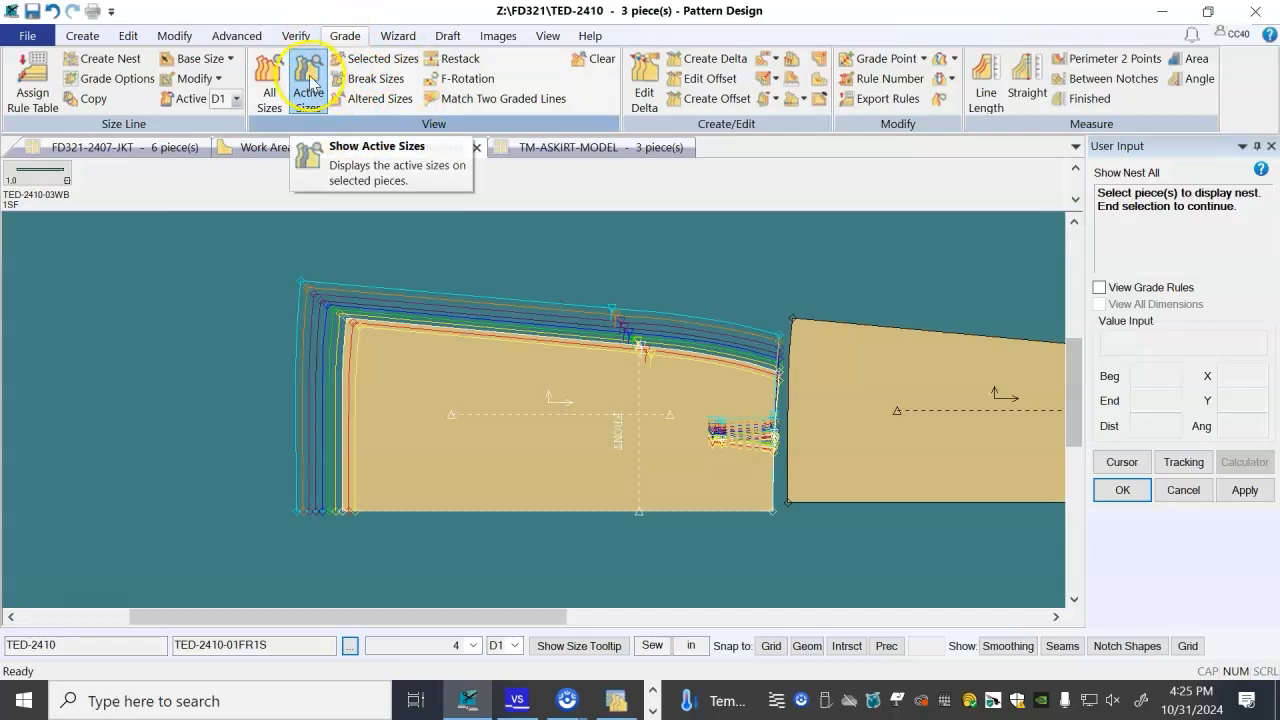
pyautogui.click(365, 57)
pyautogui.click(457, 384)
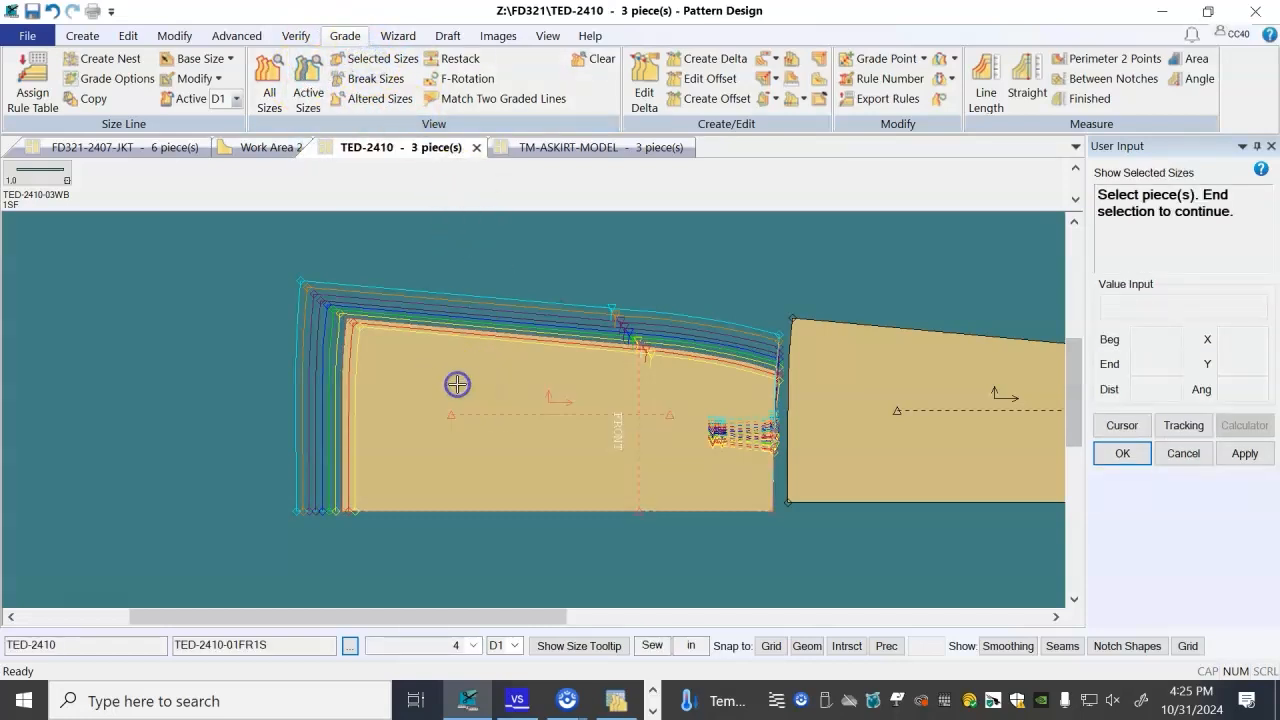
pyautogui.rightClick(457, 384)
pyautogui.click(449, 380)
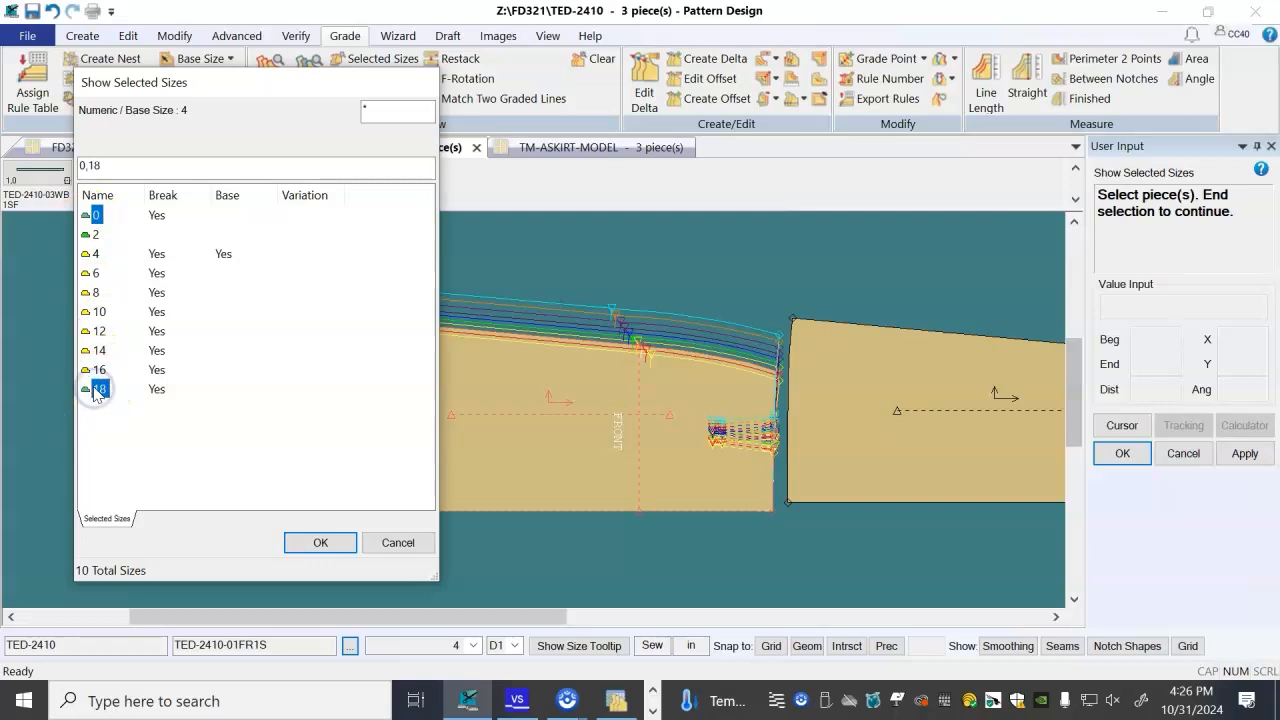
pyautogui.click(321, 542)
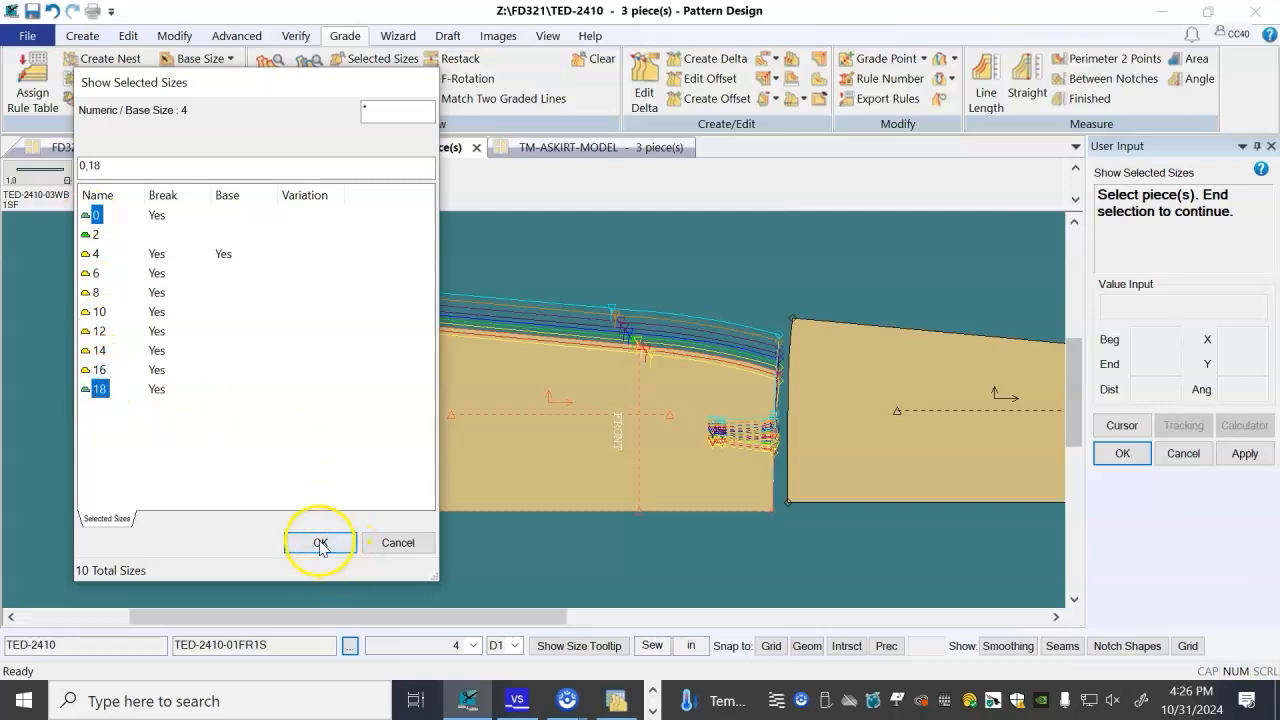
pyautogui.click(438, 368)
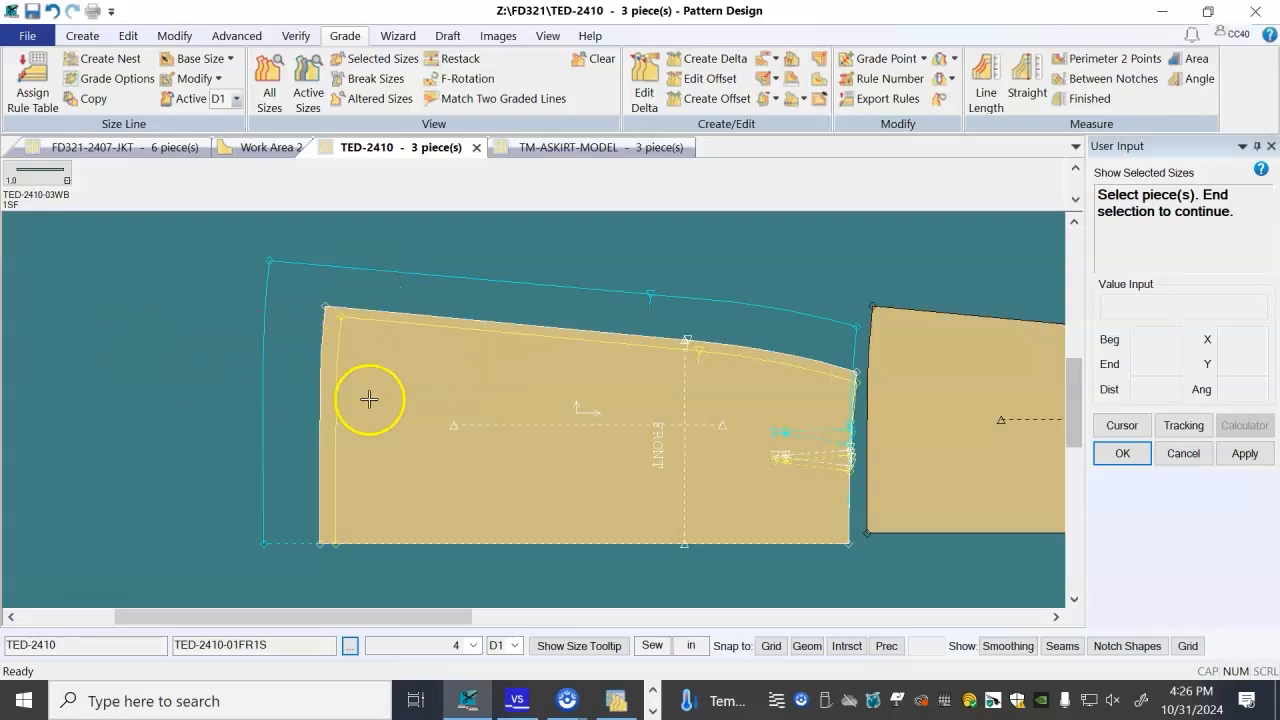
pyautogui.scroll(-2, 470, 412)
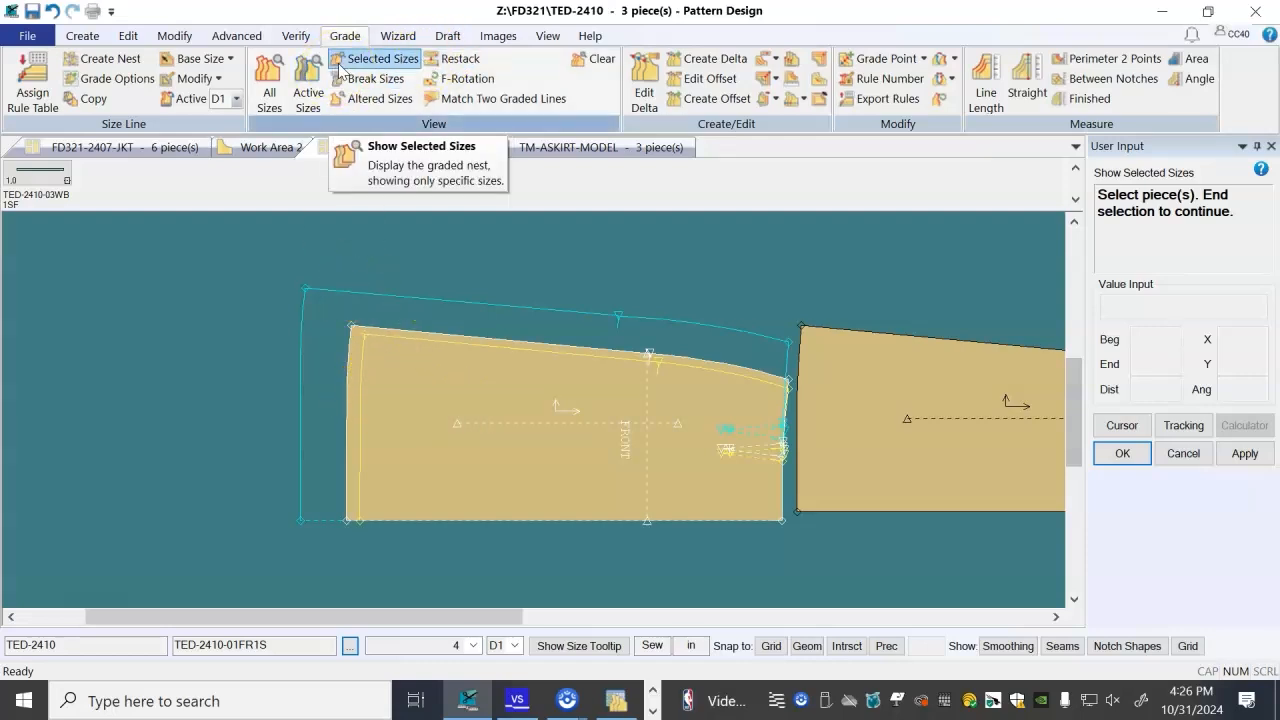
# - Leave the started restack and display every size in the skirt front's nest again
pyautogui.click(448, 58)
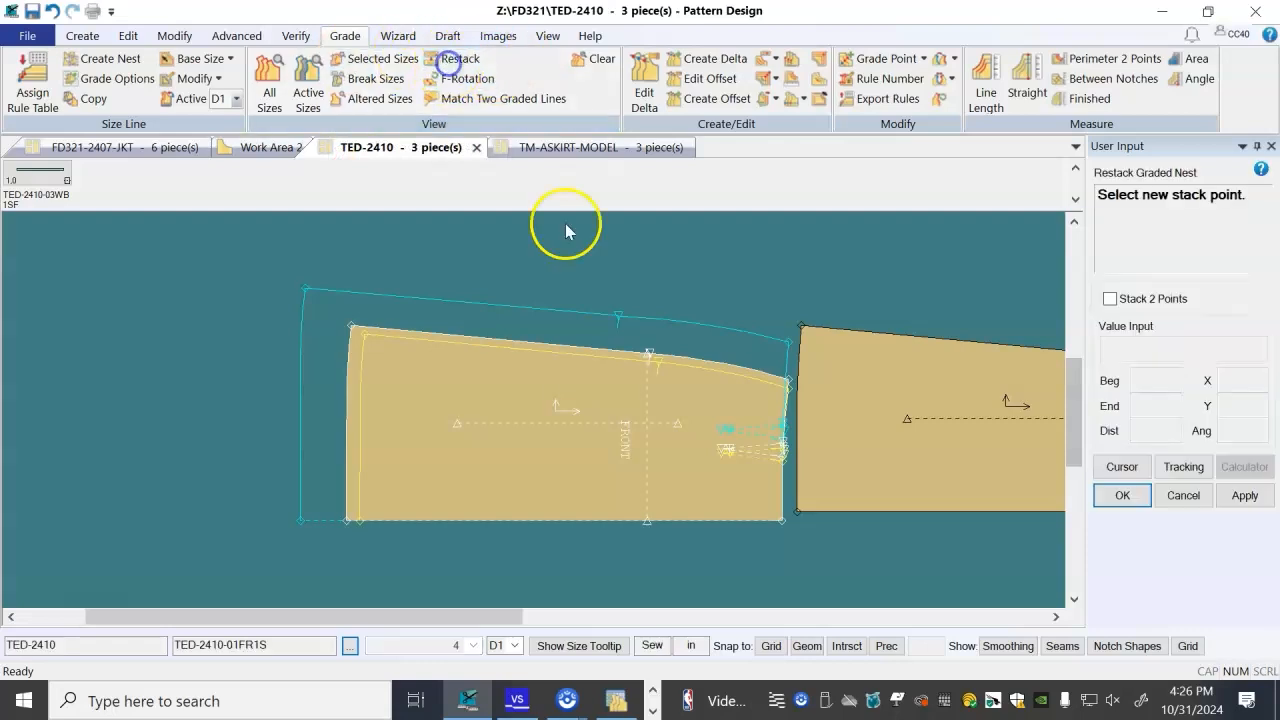
pyautogui.click(329, 297)
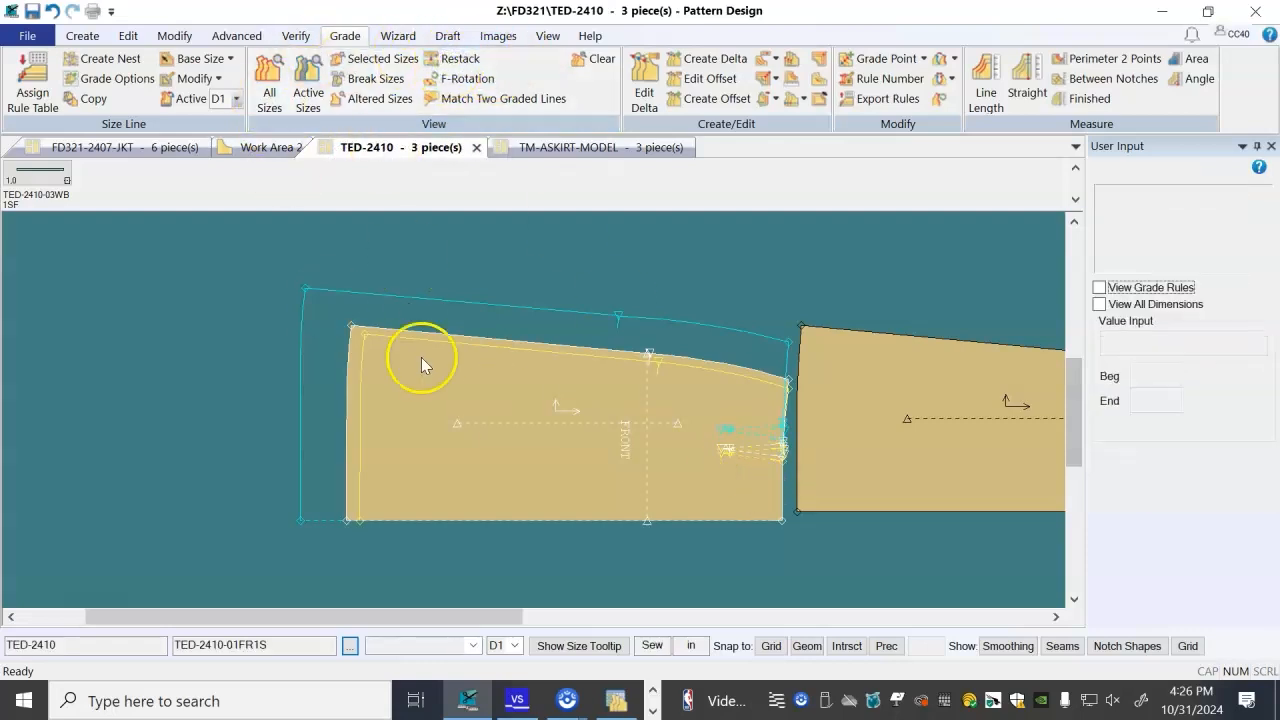
pyautogui.rightClick(423, 443)
pyautogui.click(423, 443)
# - Restack the skirt front's graded nest at the dart tip
pyautogui.click(441, 73)
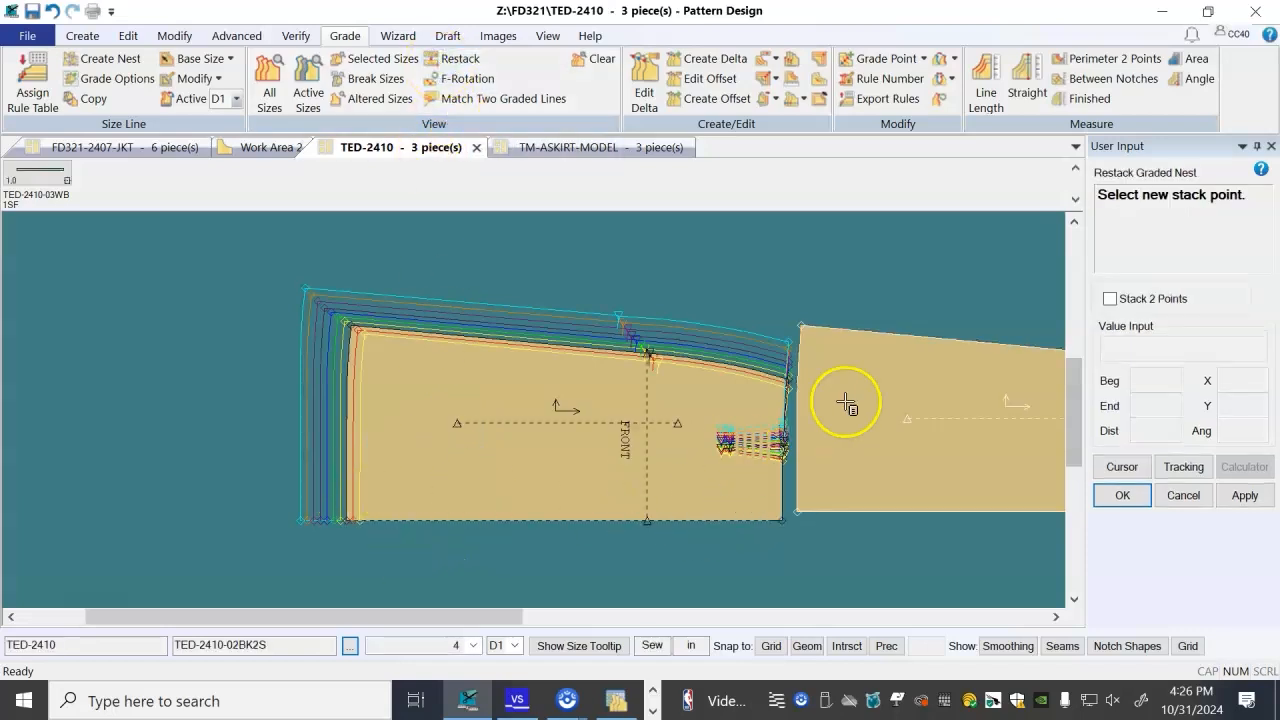
pyautogui.scroll(2, 814, 486)
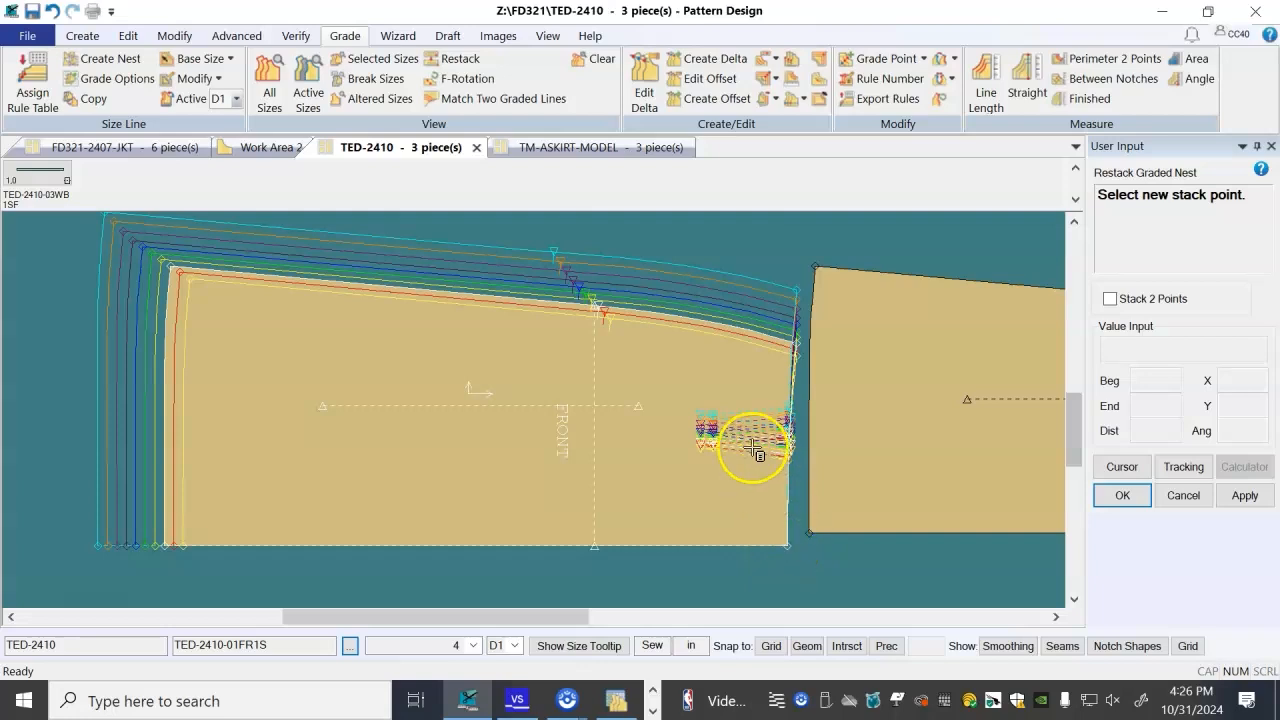
pyautogui.scroll(2, 752, 447)
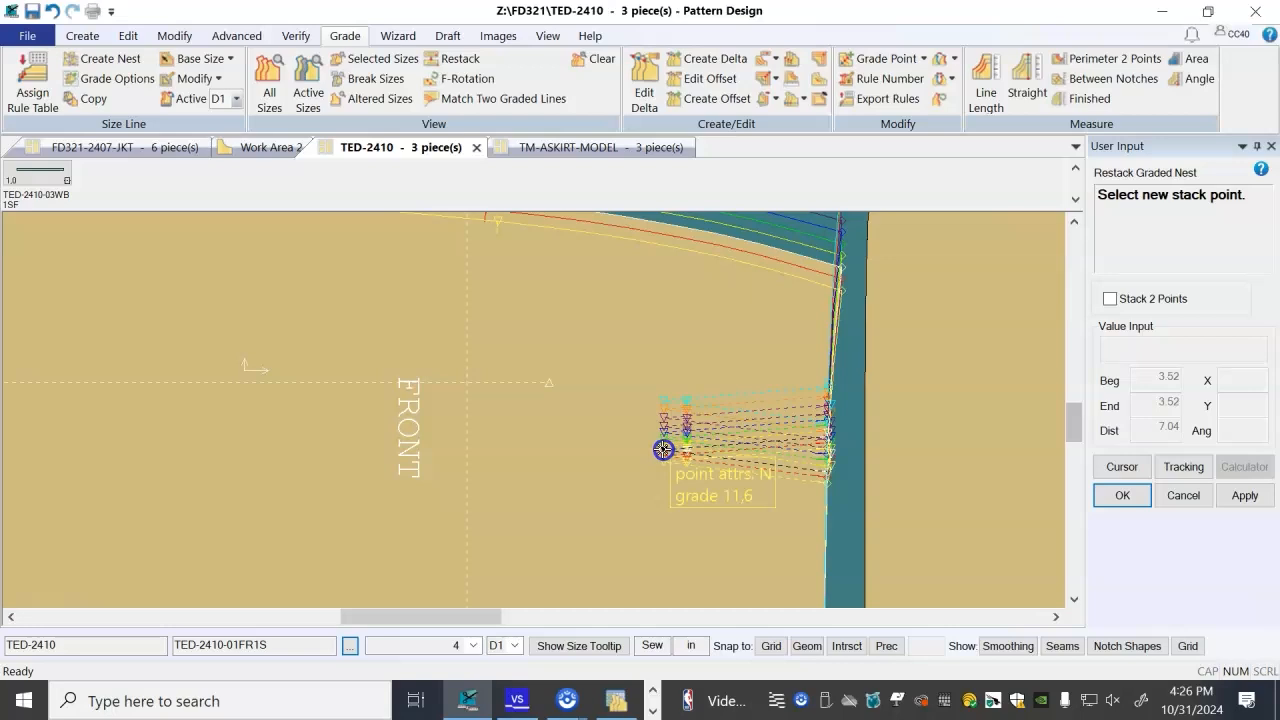
pyautogui.scroll(-3, 614, 434)
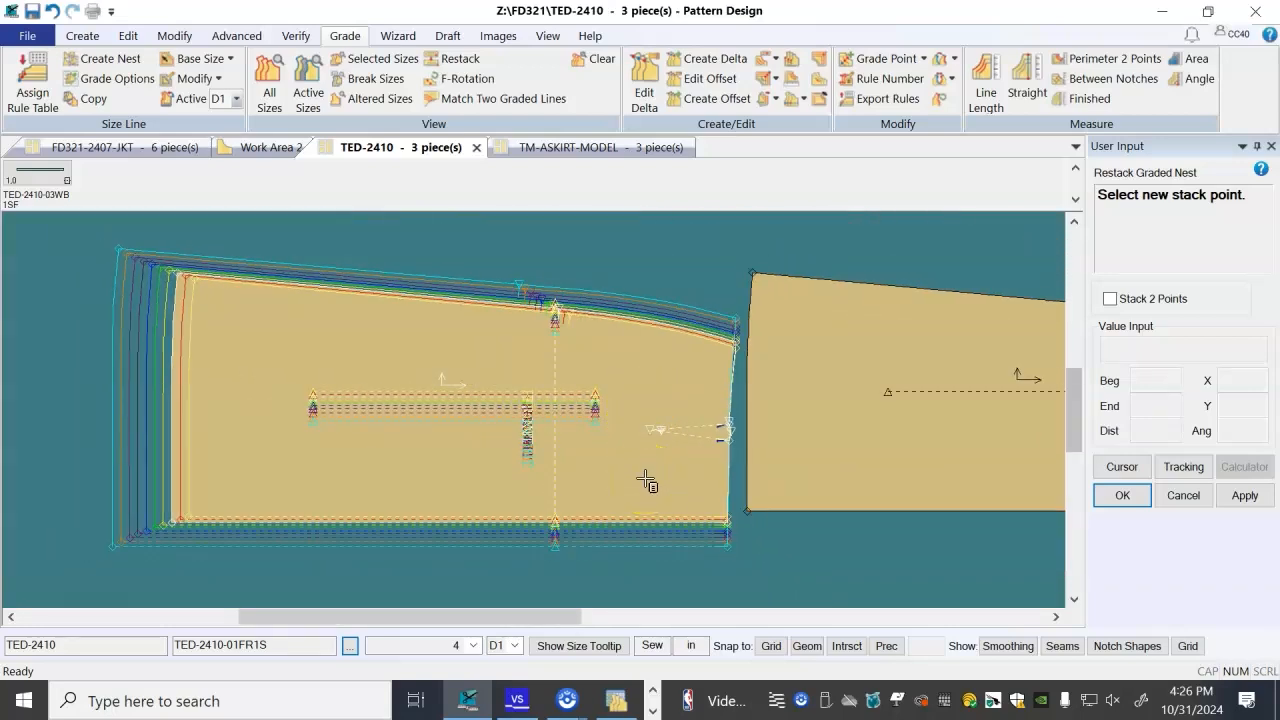
# - Restack the skirt front's nest in turn at the center front hem, side seam hem and center front waist corners
pyautogui.click(176, 521)
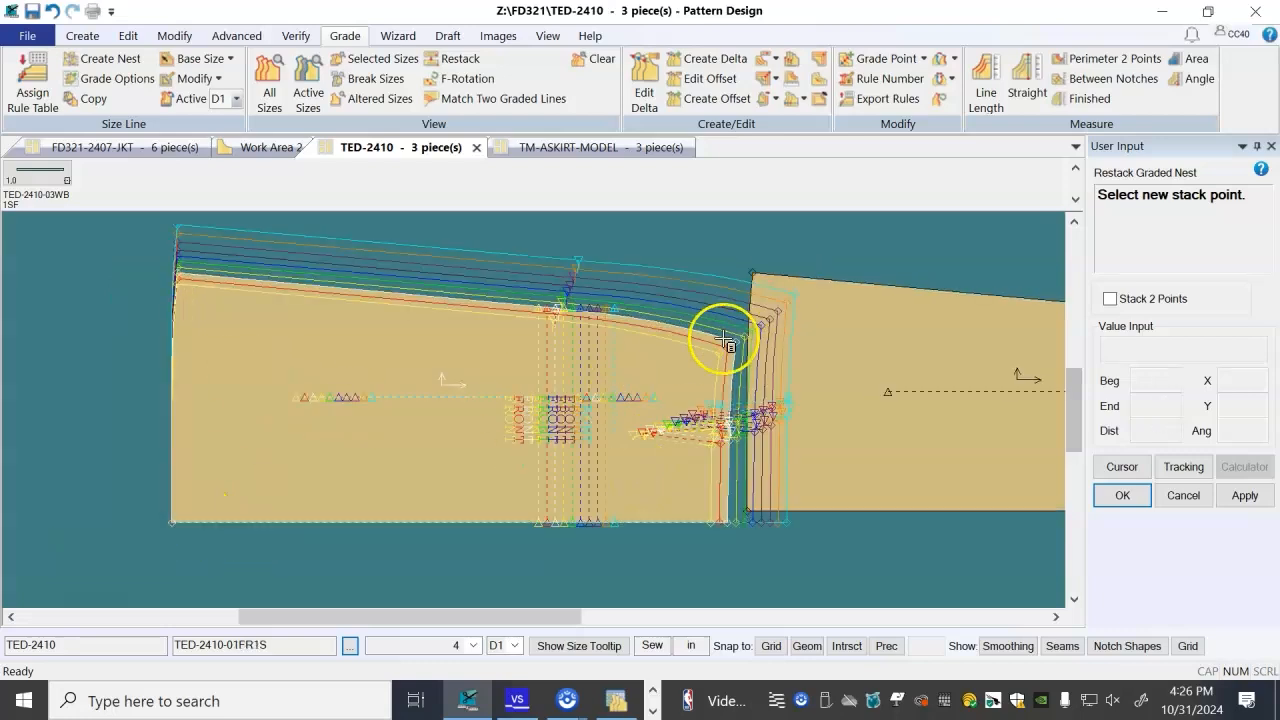
pyautogui.click(177, 270)
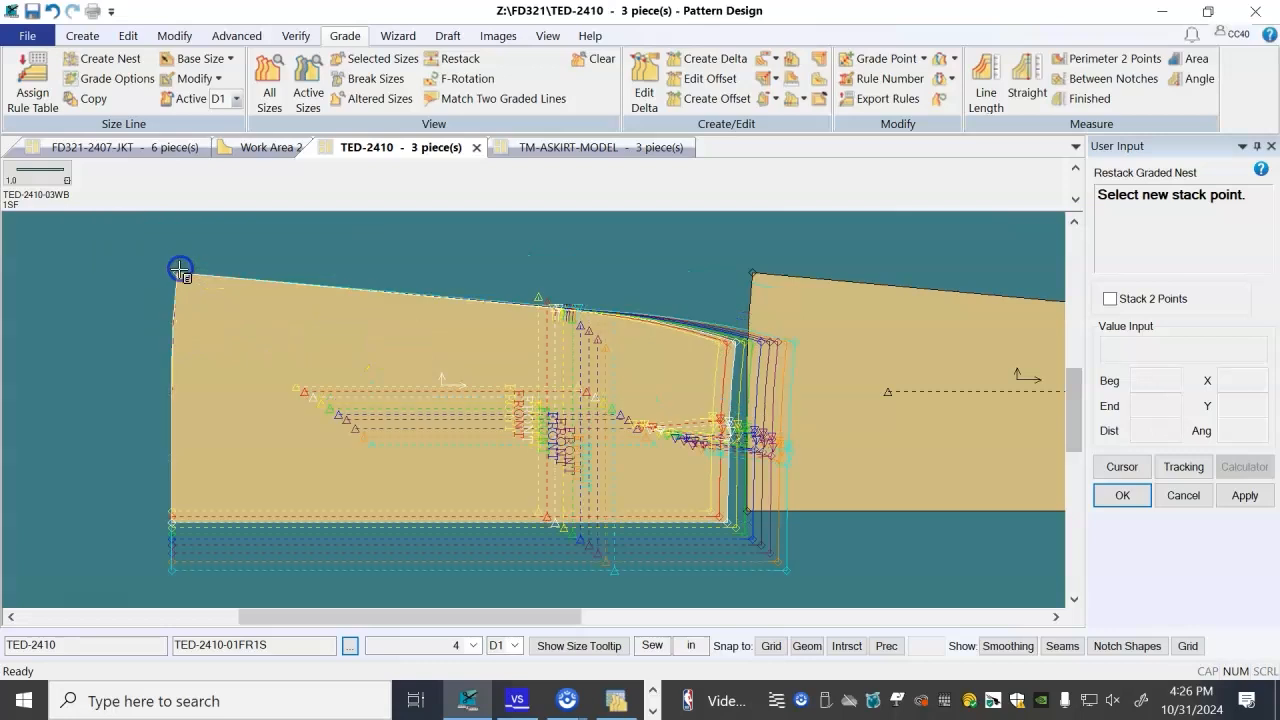
pyautogui.click(729, 521)
# - Return the skirt front nest's stack point to the dart tip and finish the Restack command
pyautogui.moveTo(664, 432); pyautogui.dragTo(649, 434)
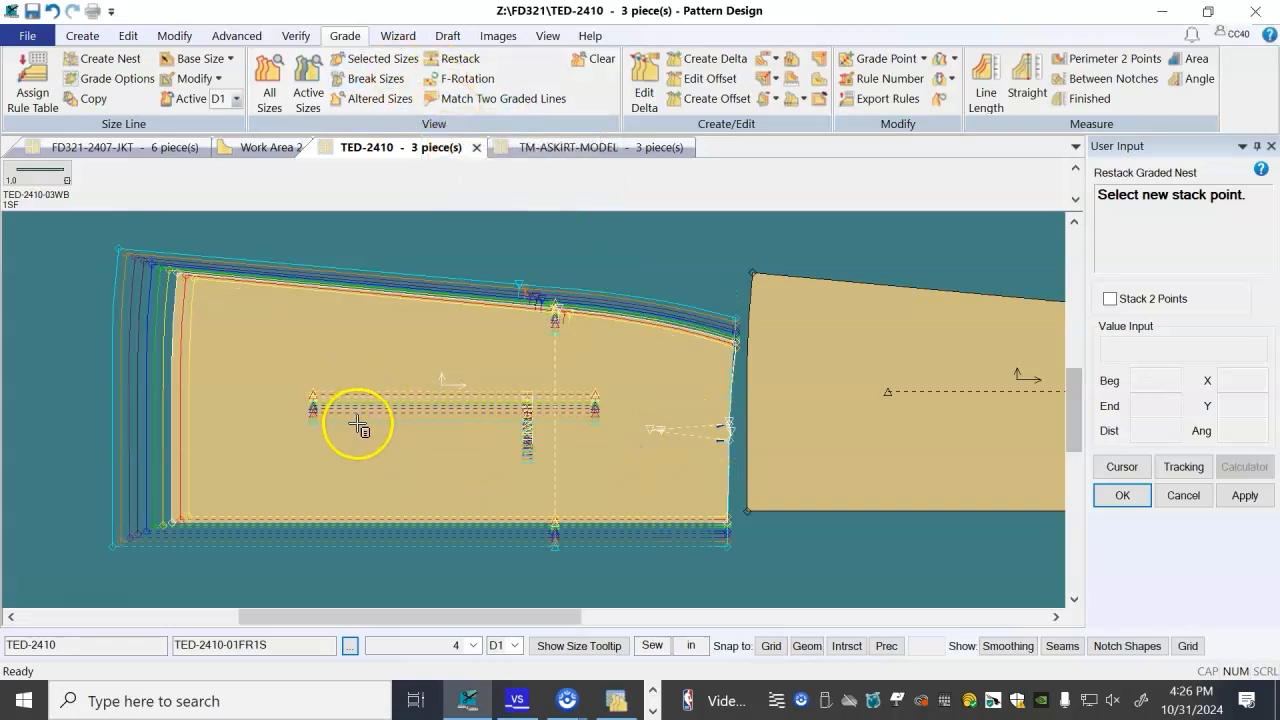
pyautogui.scroll(-1, 360, 415)
pyautogui.scroll(1, 424, 400)
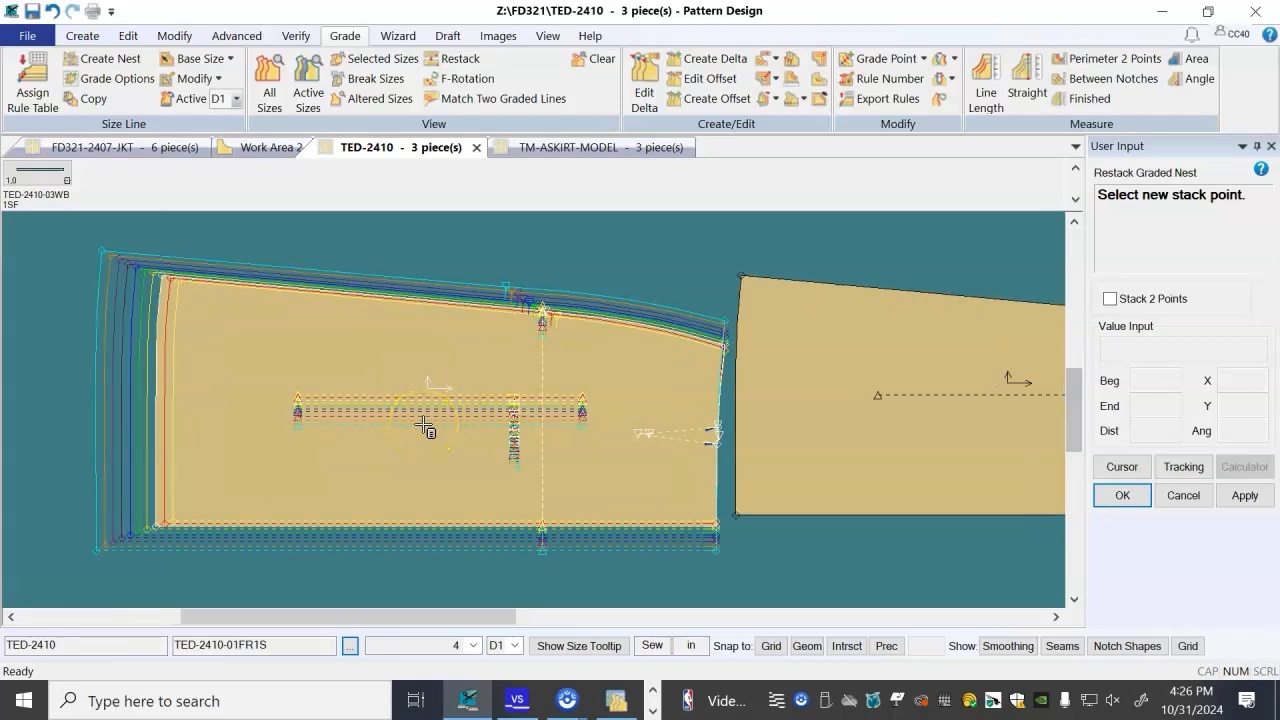
pyautogui.rightClick(632, 270)
pyautogui.click(628, 273)
# - Select the skirt back piece beside the front's nest
pyautogui.click(561, 400)
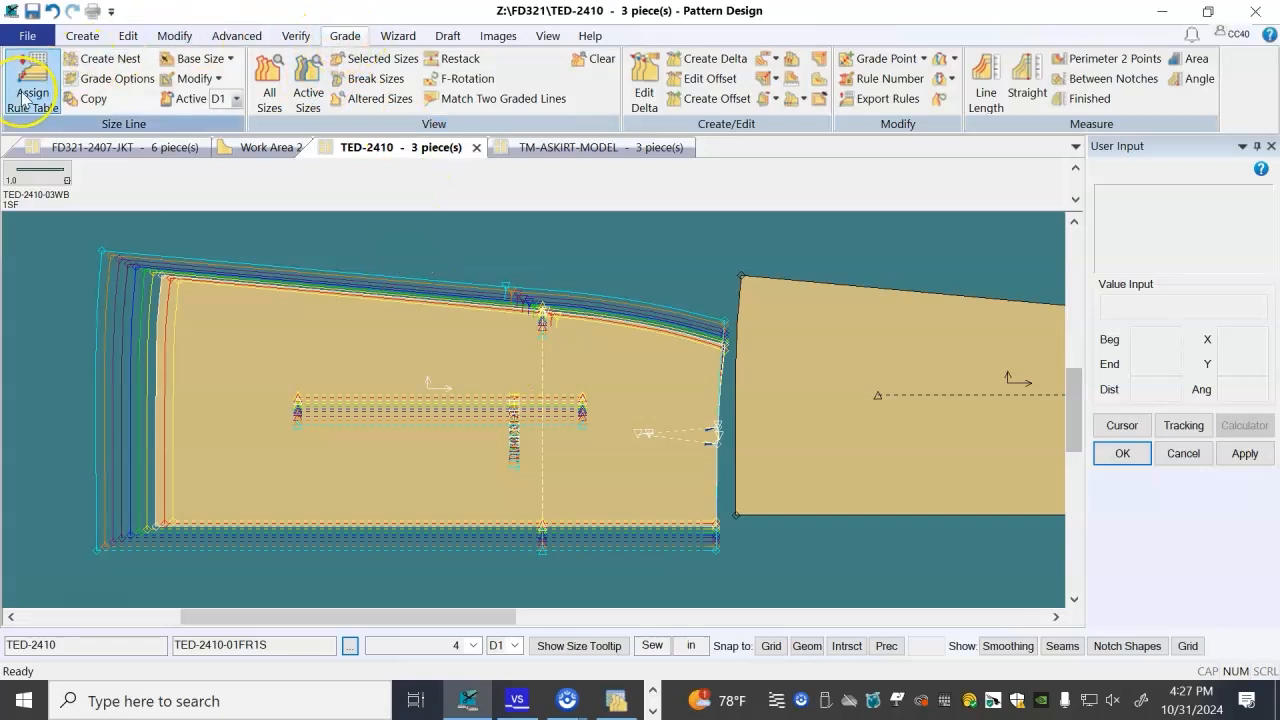
pyautogui.click(877, 410)
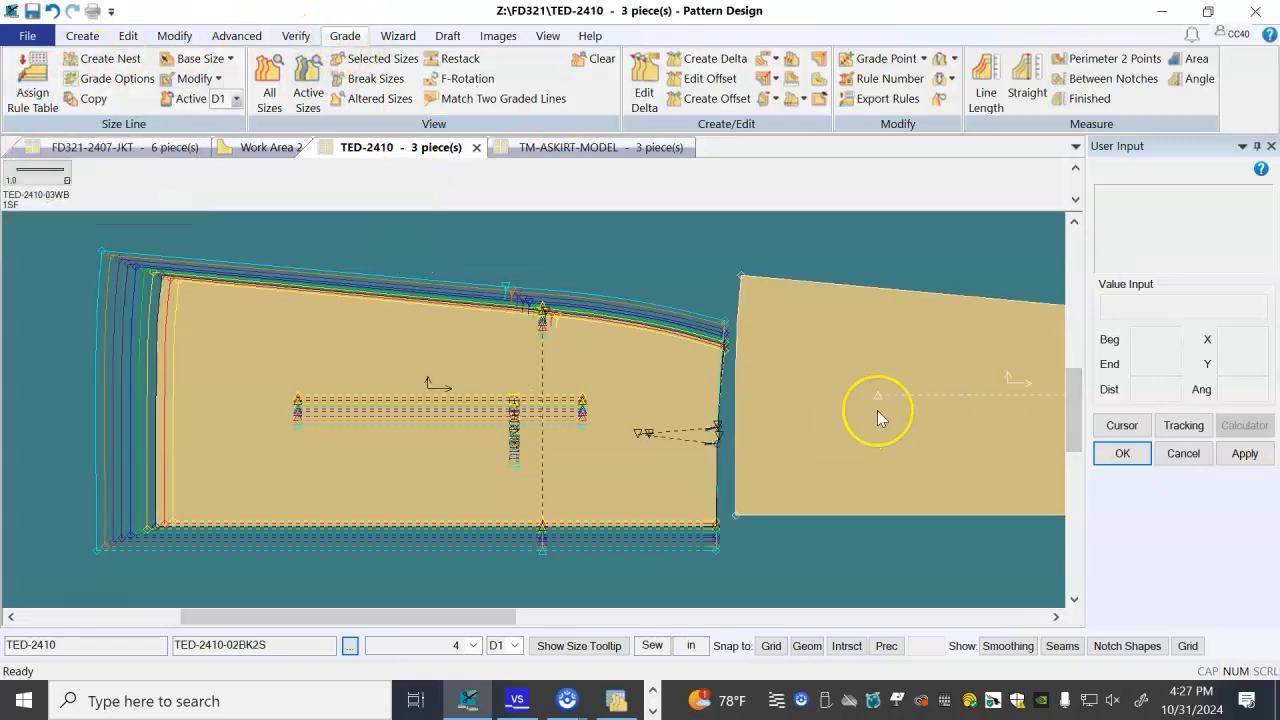